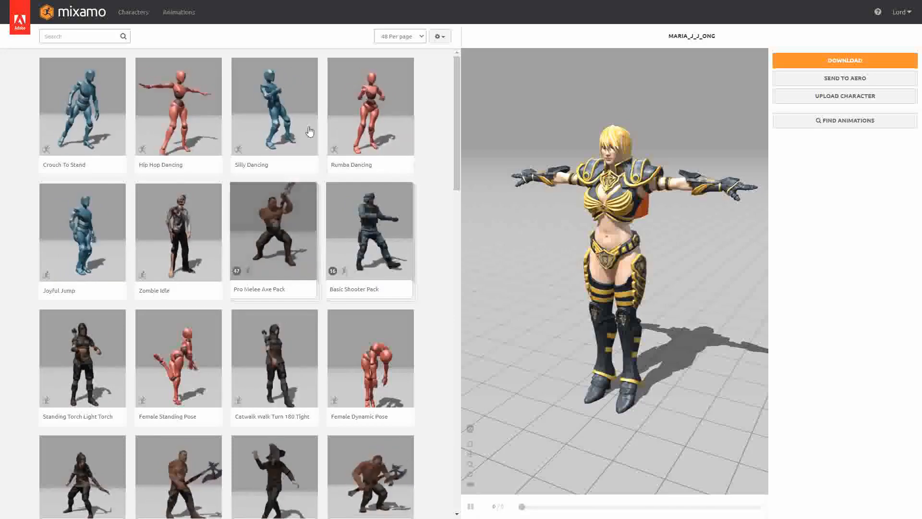
- Browse the character library through to its third page and load Arissa in place of the current character
{"action": "left_click", "coordinate": [144, 15]}
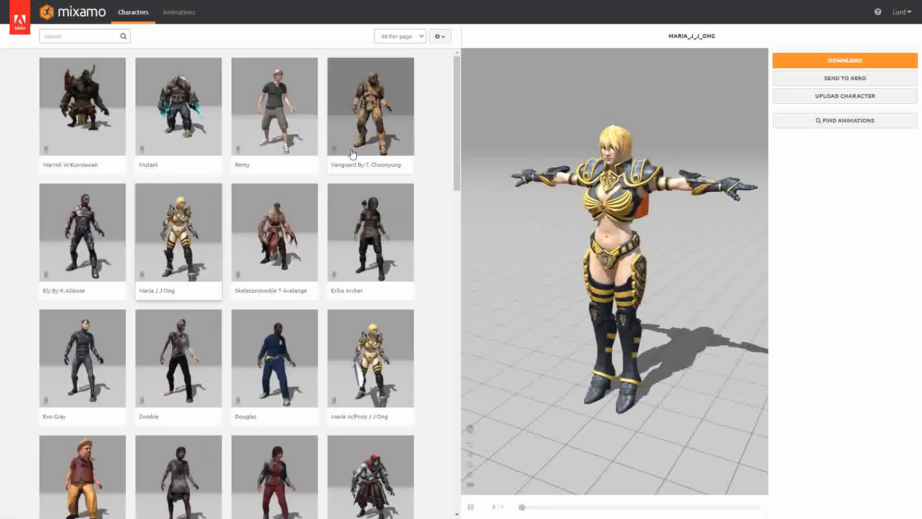
{"action": "left_click_drag", "start_coordinate": [459, 183], "coordinate": [457, 504]}
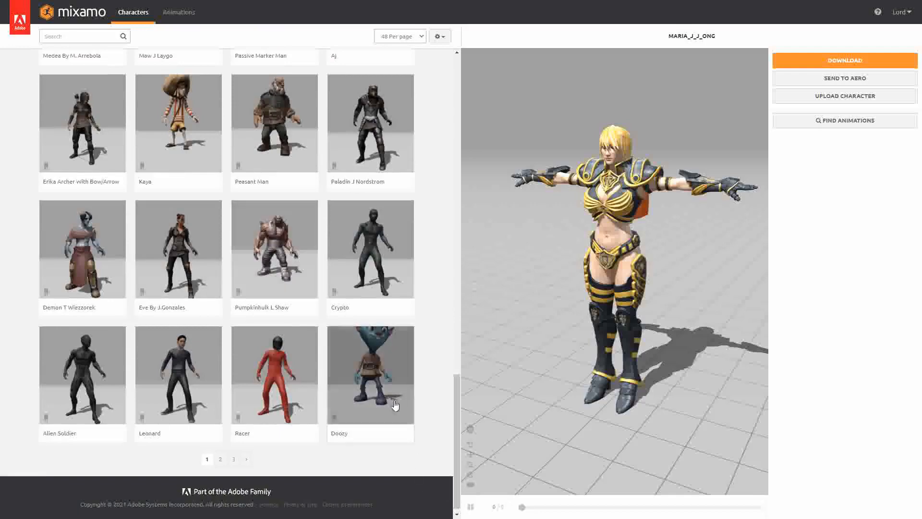
{"action": "left_click", "coordinate": [222, 459]}
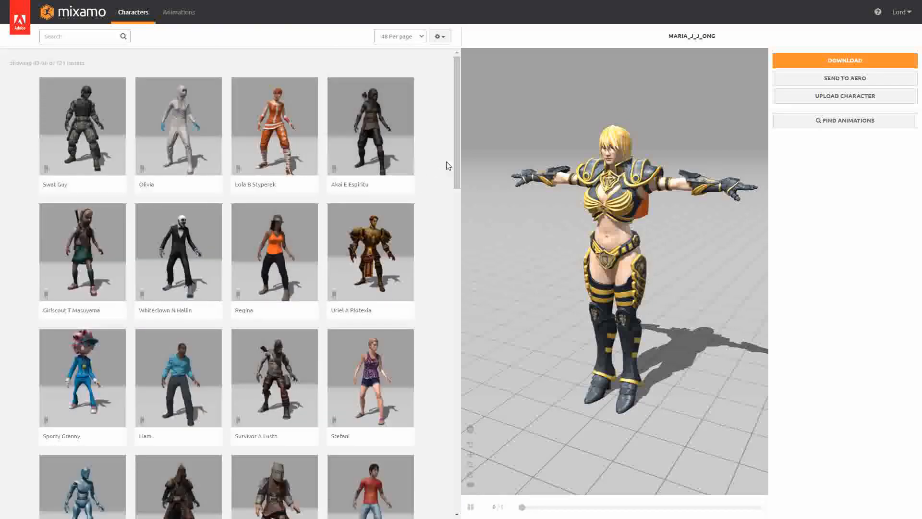
{"action": "left_click_drag", "start_coordinate": [455, 159], "coordinate": [439, 494]}
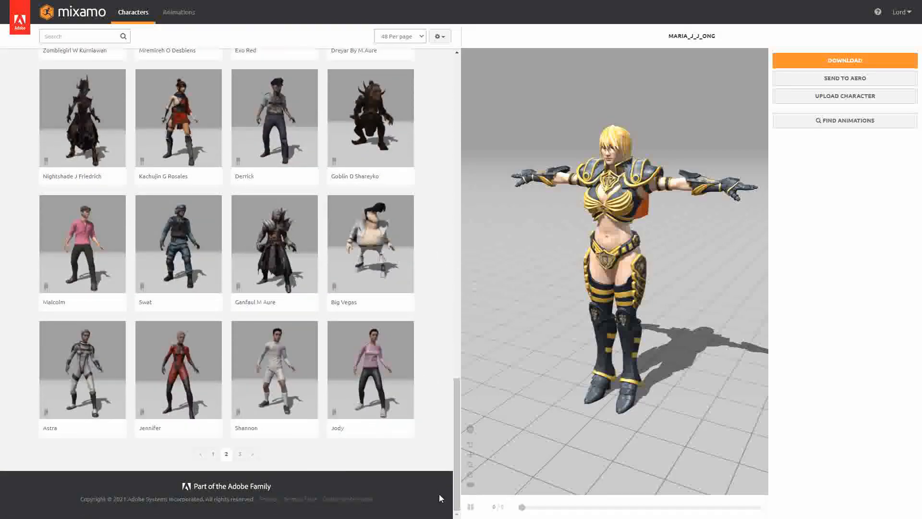
{"action": "left_click", "coordinate": [240, 453]}
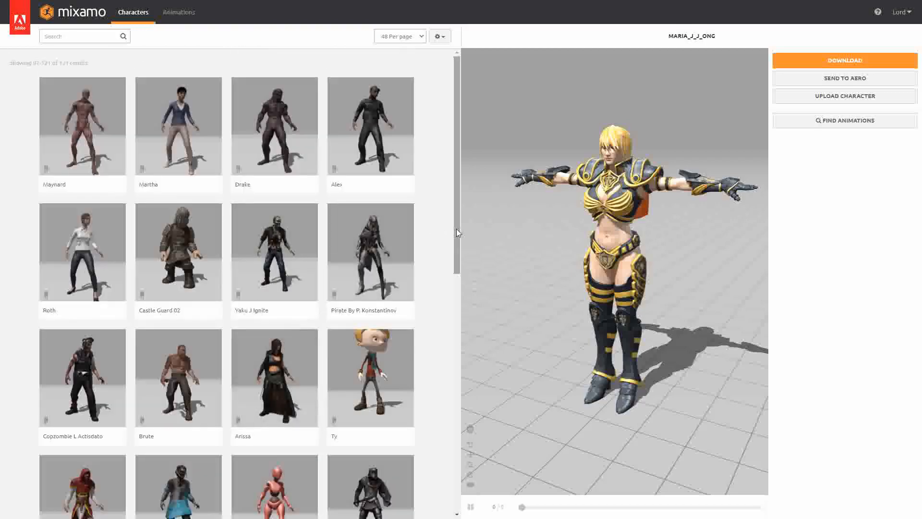
{"action": "left_click_drag", "start_coordinate": [456, 228], "coordinate": [457, 268]}
{"action": "left_click", "coordinate": [282, 306]}
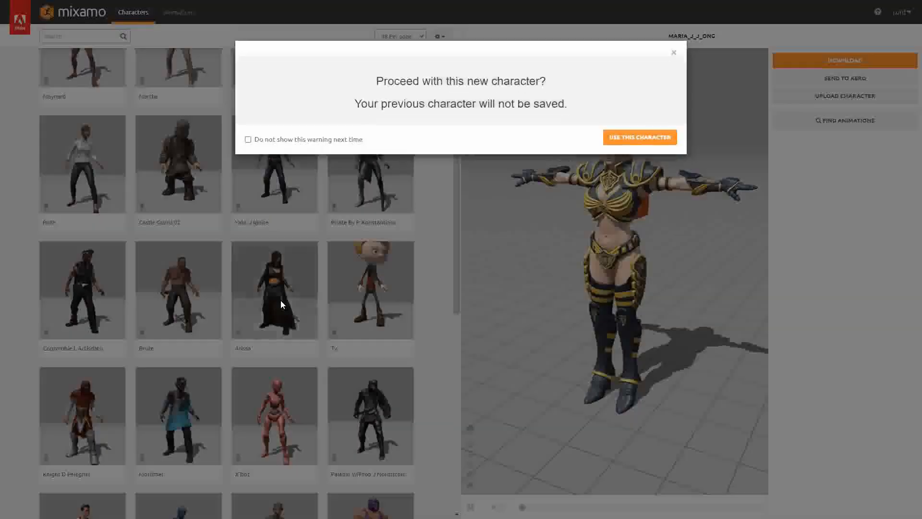
{"action": "left_click", "coordinate": [639, 145]}
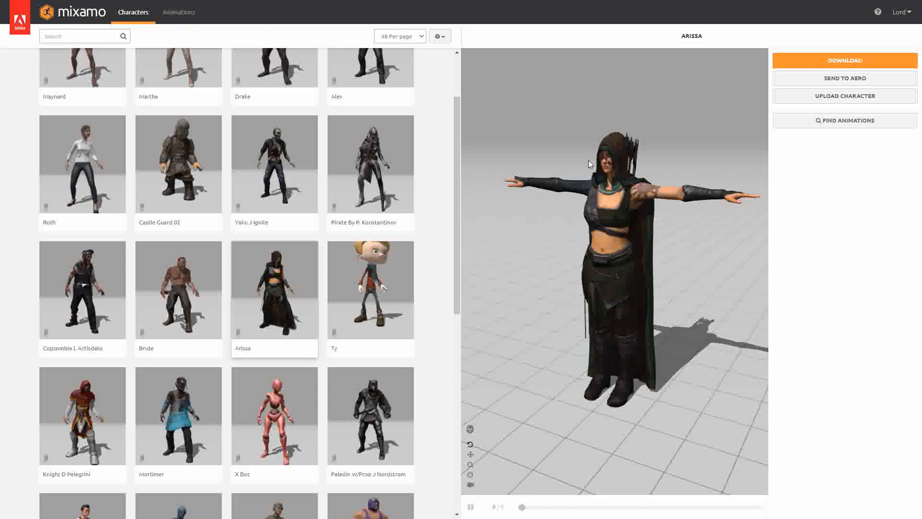
- Download the Arissa character as FBX Binary in T-pose and dismiss the browser's download bar
{"action": "left_click", "coordinate": [834, 59]}
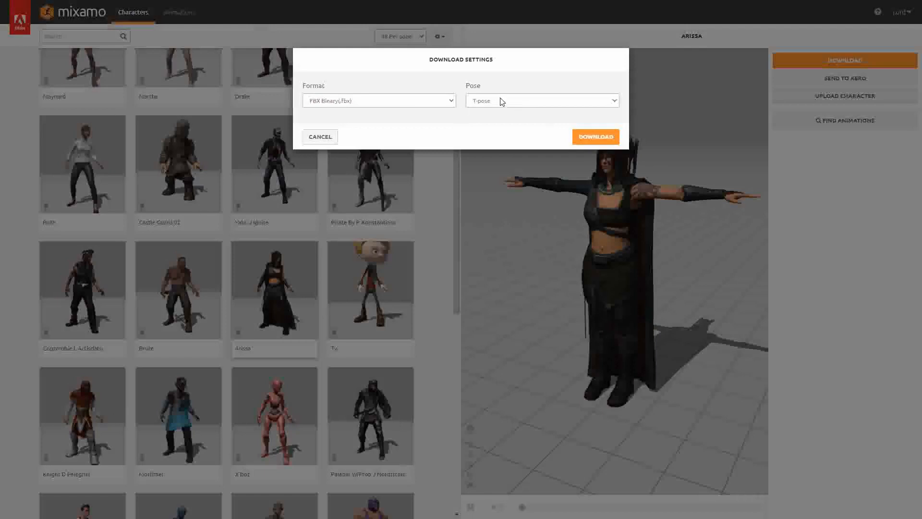
{"action": "left_click", "coordinate": [606, 138]}
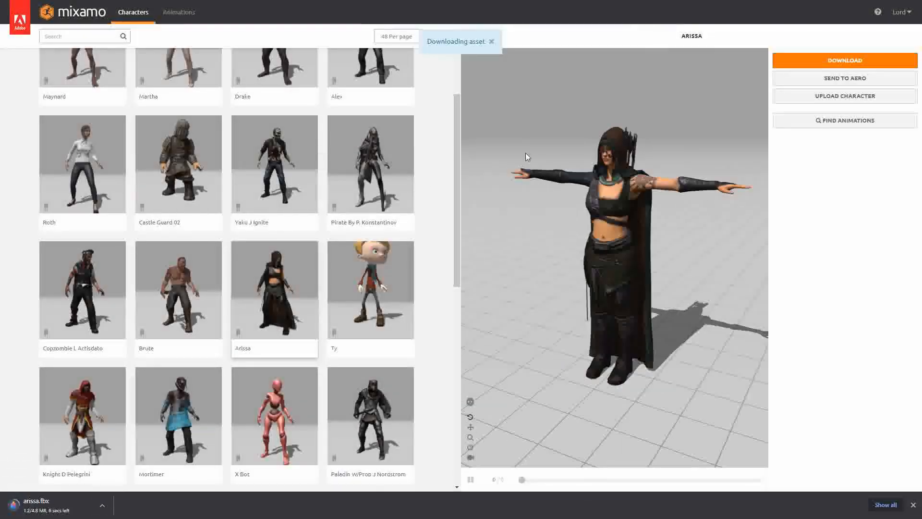
{"action": "left_click", "coordinate": [913, 505]}
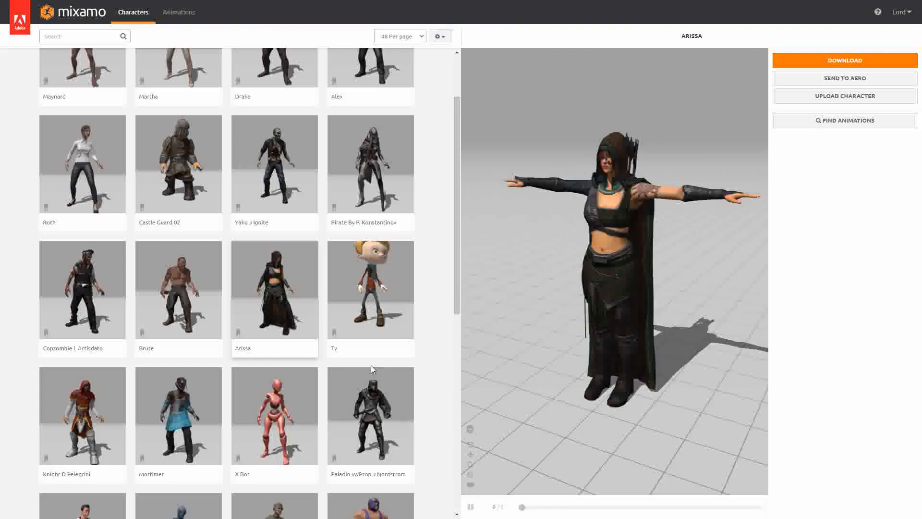
- Search the animation library for "Idle"
{"action": "scroll", "coordinate": [204, 294], "scroll_direction": "up", "scroll_amount": 2}
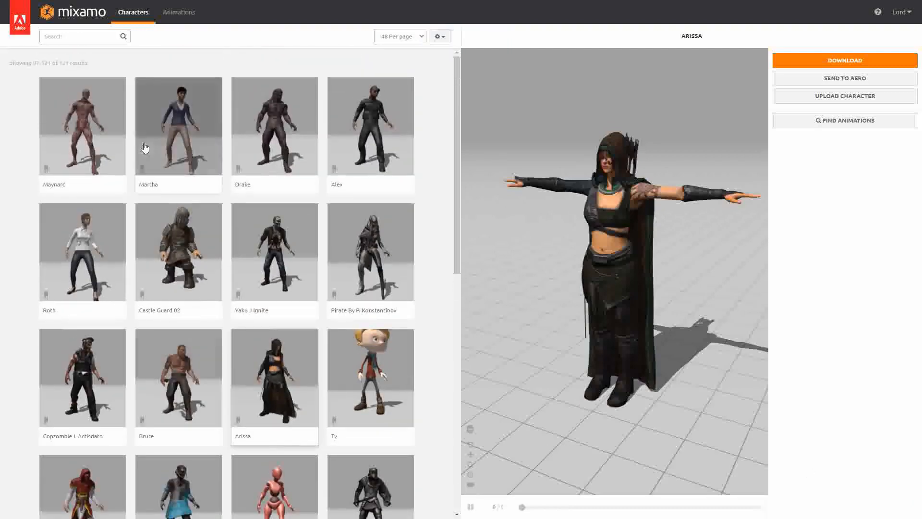
{"action": "left_click", "coordinate": [81, 37]}
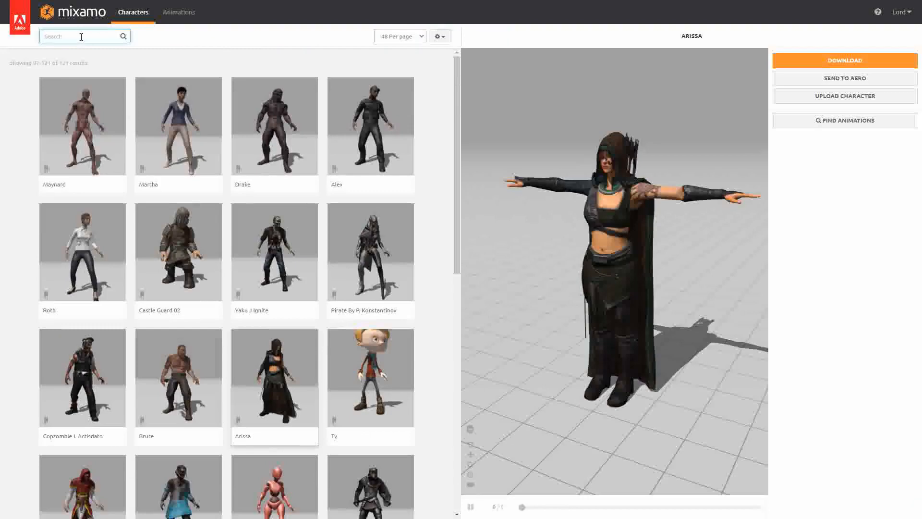
{"action": "key", "text": "Return"}
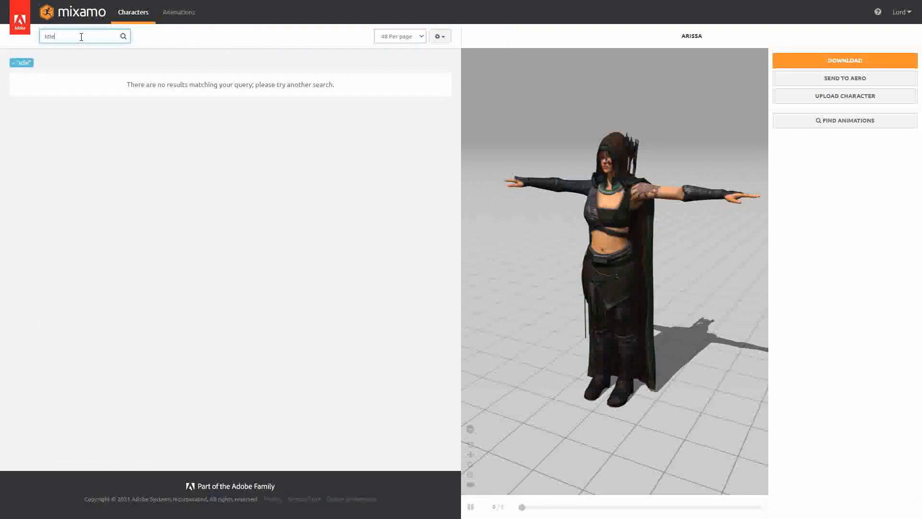
{"action": "left_click", "coordinate": [175, 15]}
{"action": "left_click", "coordinate": [103, 32]}
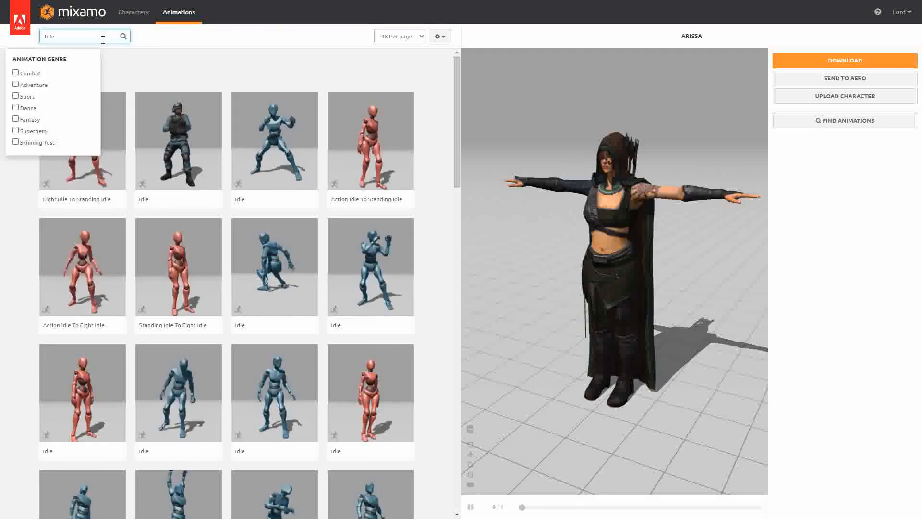
{"action": "left_click", "coordinate": [140, 81]}
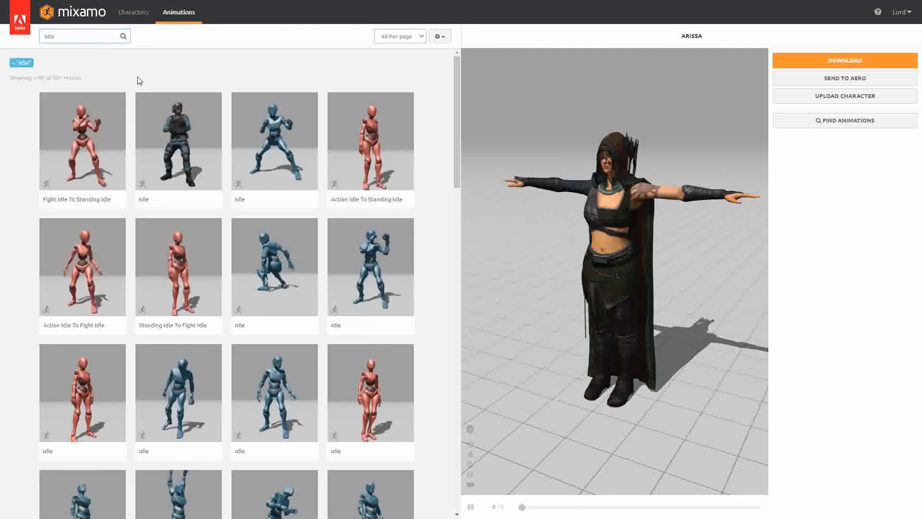
{"action": "left_click", "coordinate": [71, 37]}
{"action": "left_click", "coordinate": [216, 64]}
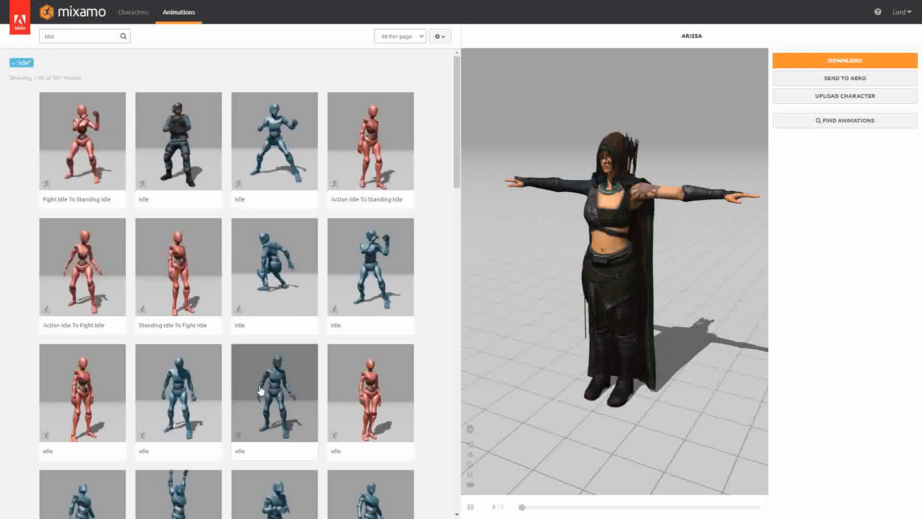
- Apply the Idle animation with raised fists to Arissa and download it as FBX Binary with skin at 30 fps
{"action": "left_click", "coordinate": [280, 163]}
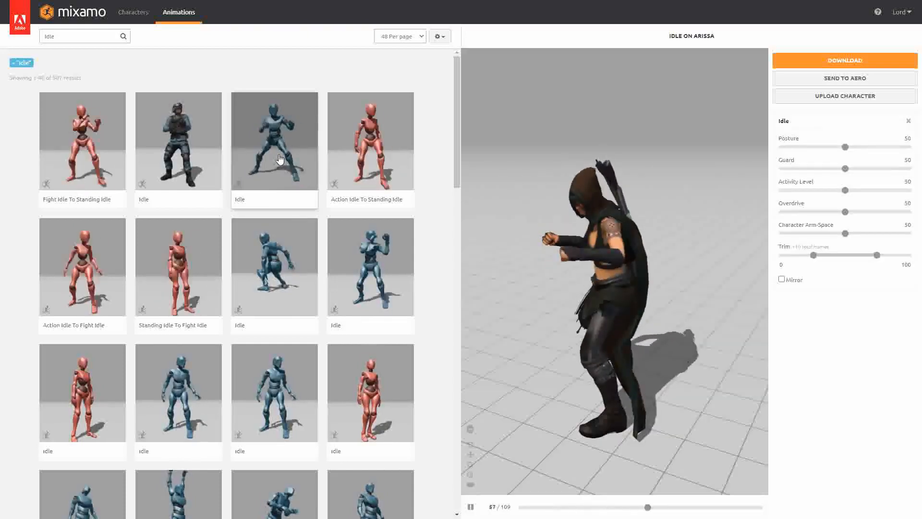
{"action": "left_click", "coordinate": [387, 273]}
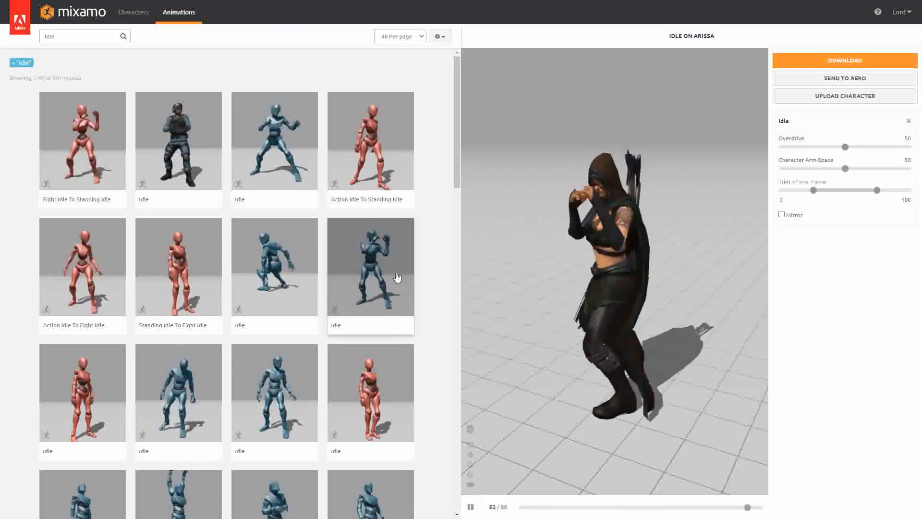
{"action": "left_click", "coordinate": [846, 61]}
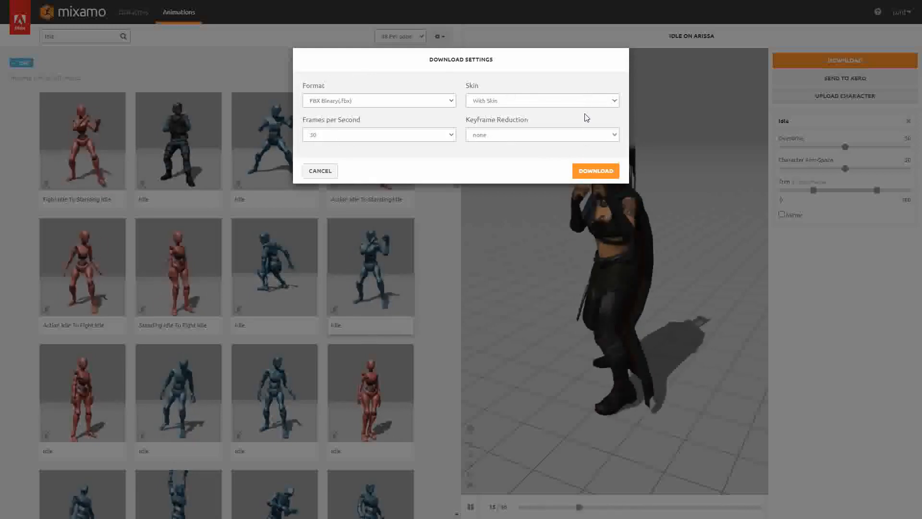
{"action": "left_click", "coordinate": [606, 172]}
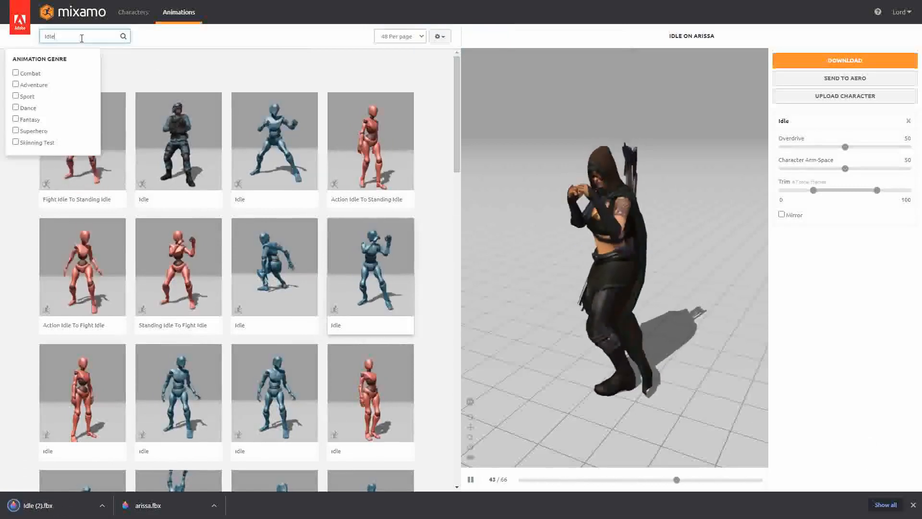
- Replace the animation search term with "Attack"
{"action": "key", "text": "BackSpace"}
{"action": "key", "text": "BackSpace"}
{"action": "key", "text": "BackSpace"}
{"action": "type", "text": "Attac"}
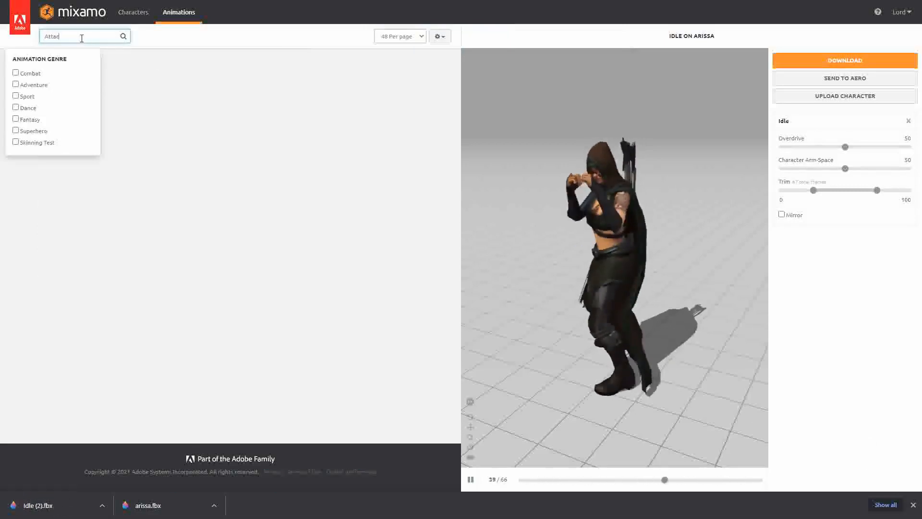
{"action": "type", "text": "k"}
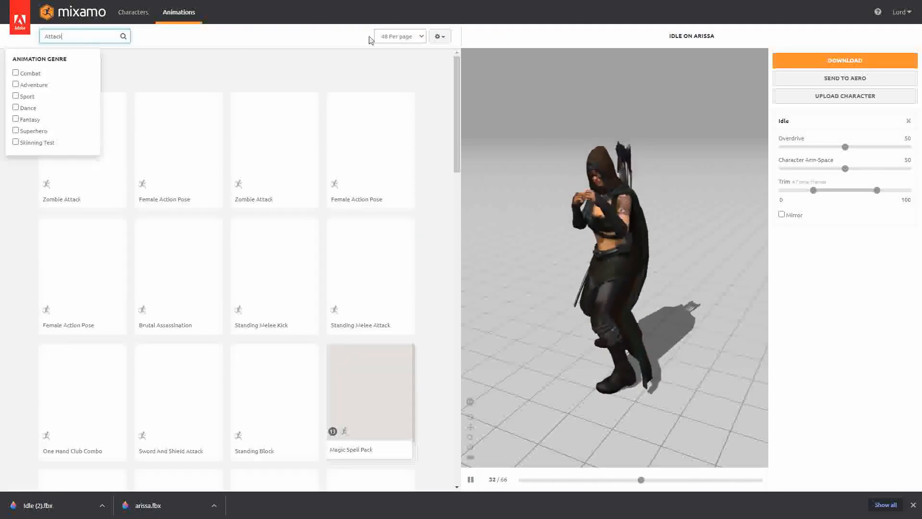
{"action": "key", "text": "Return"}
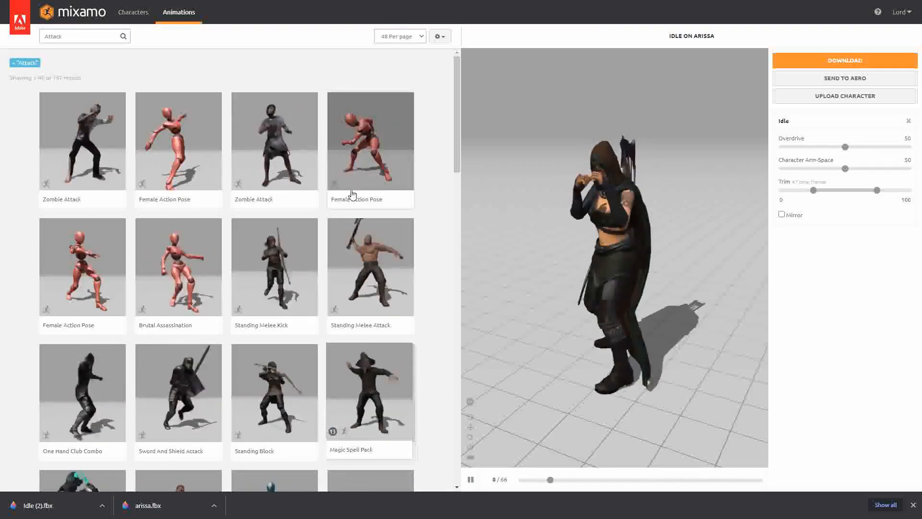
- Apply Standing Melee Kick to Arissa and download it as FBX Binary with skin at 30 fps, without keyframe reduction
{"action": "left_click", "coordinate": [277, 276]}
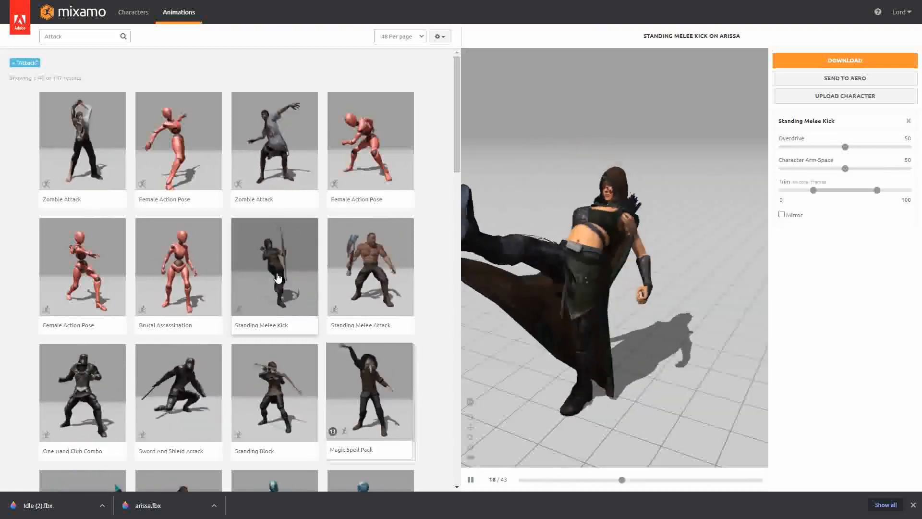
{"action": "left_click", "coordinate": [838, 59]}
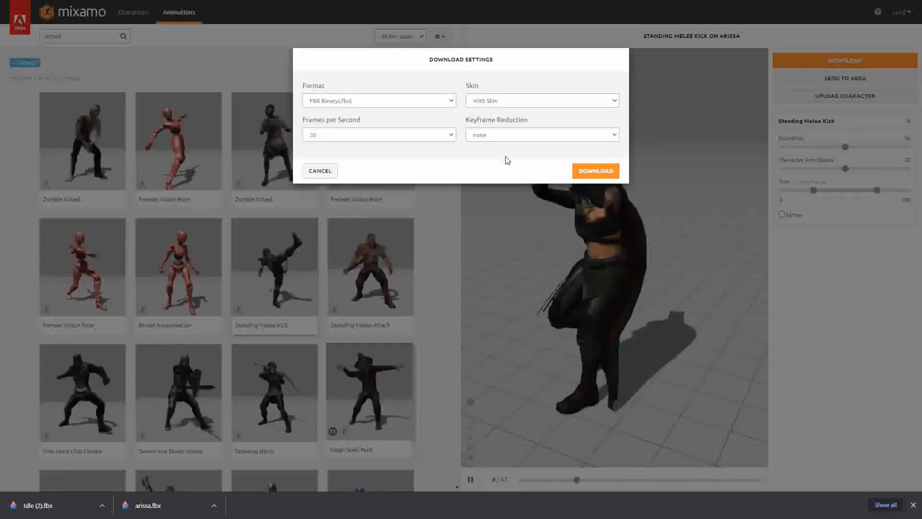
{"action": "left_click", "coordinate": [600, 171]}
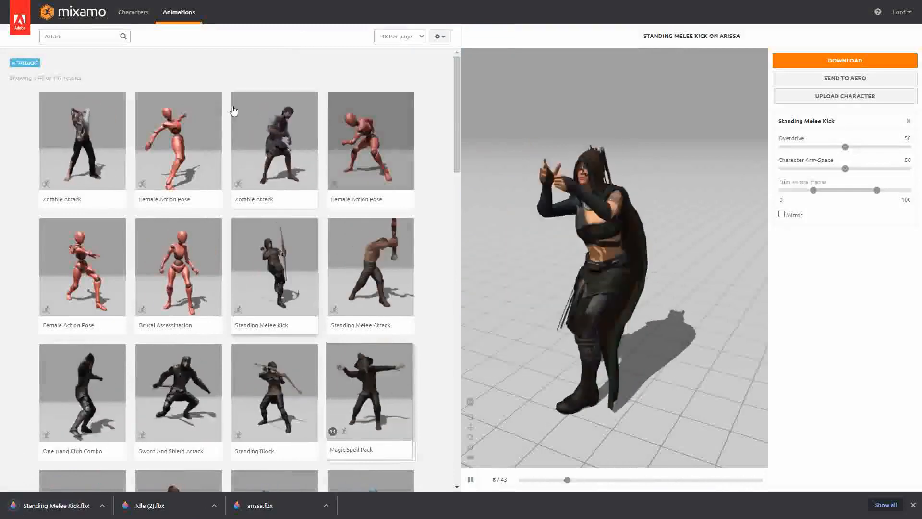
- Search the animations for "Cast" instead
{"action": "left_click", "coordinate": [88, 37]}
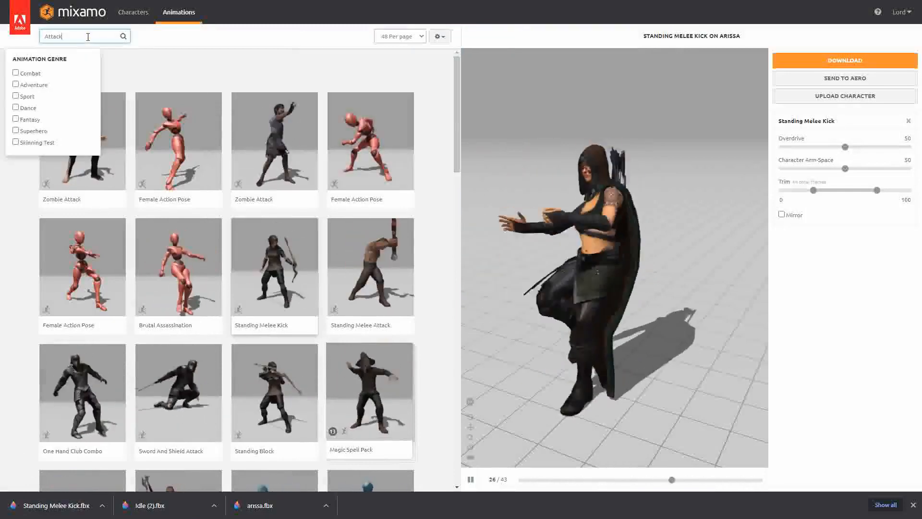
{"action": "double_click", "coordinate": [88, 37]}
{"action": "type", "text": "Cast"}
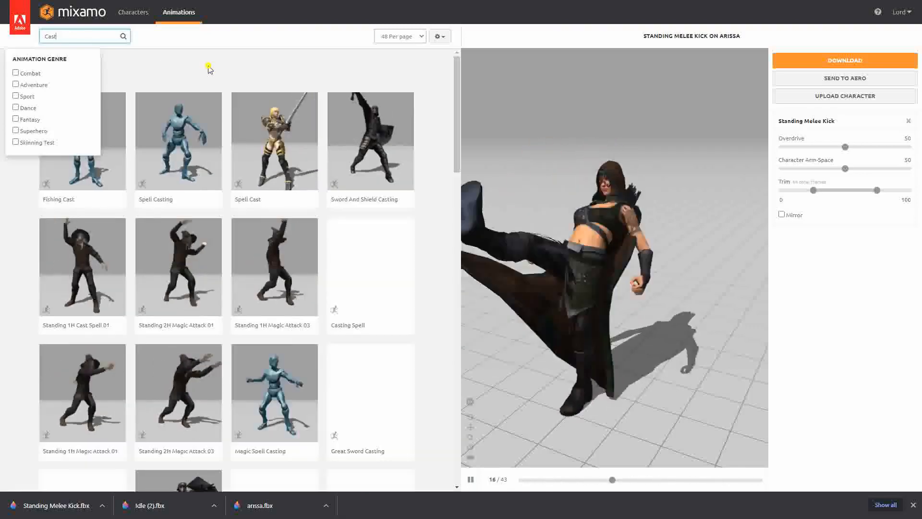
{"action": "left_click", "coordinate": [209, 70]}
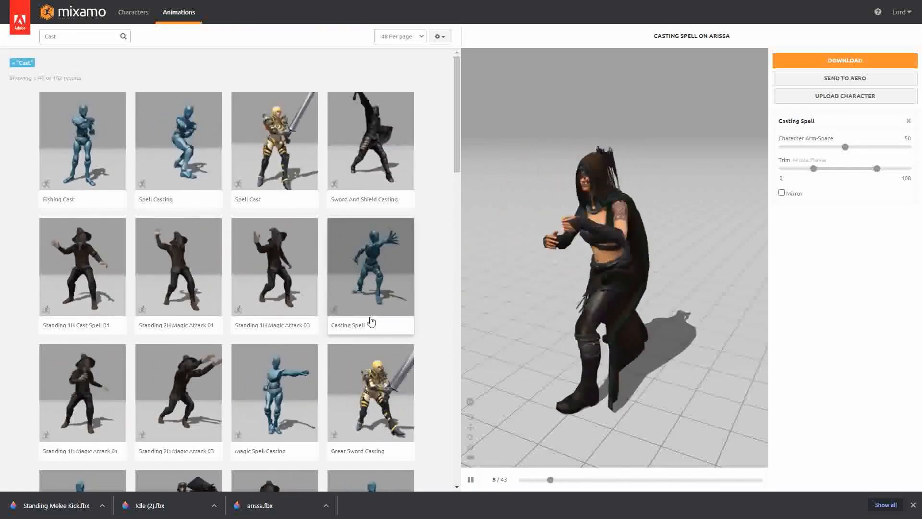
- Apply the Casting Spell animation from the second row of results to Arissa and download it
{"action": "mouse_move", "coordinate": [372, 318]}
{"action": "left_click", "coordinate": [369, 274]}
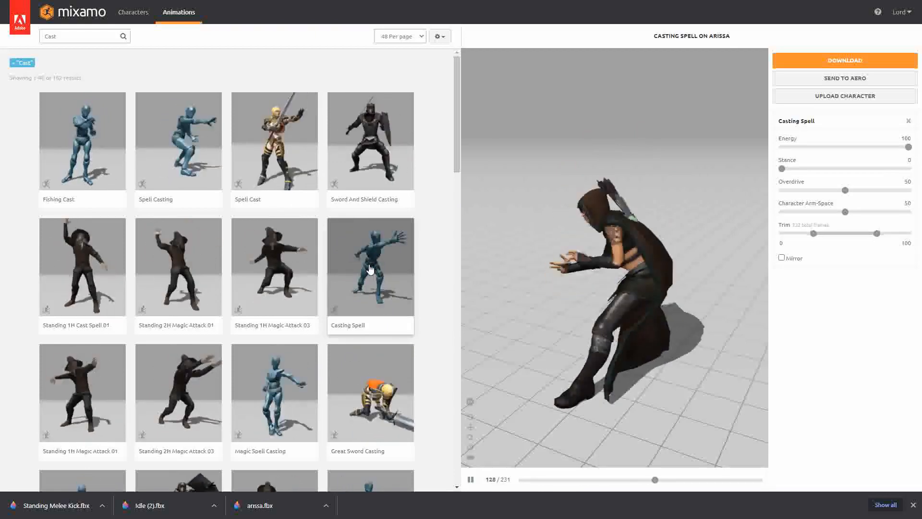
{"action": "left_click", "coordinate": [827, 61]}
{"action": "left_click", "coordinate": [595, 171]}
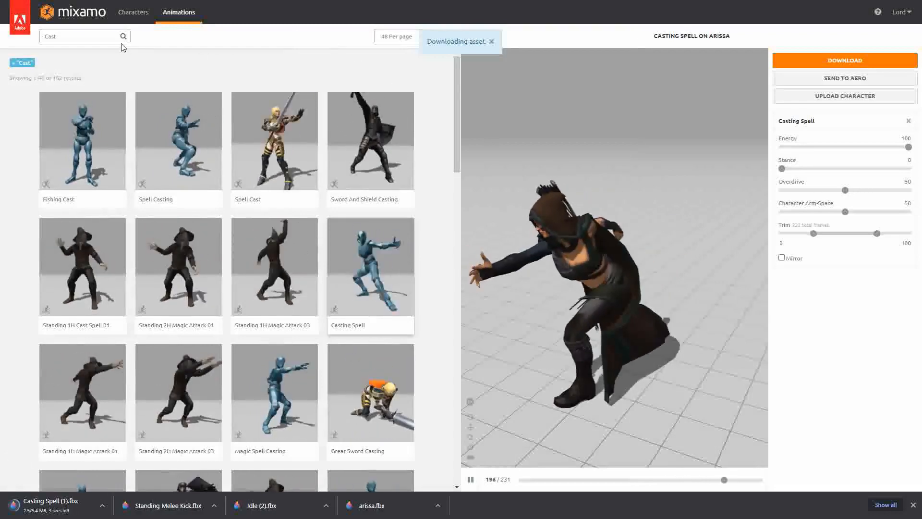
- Clear the current search term and search the animations for "Death"
{"action": "left_click", "coordinate": [106, 36]}
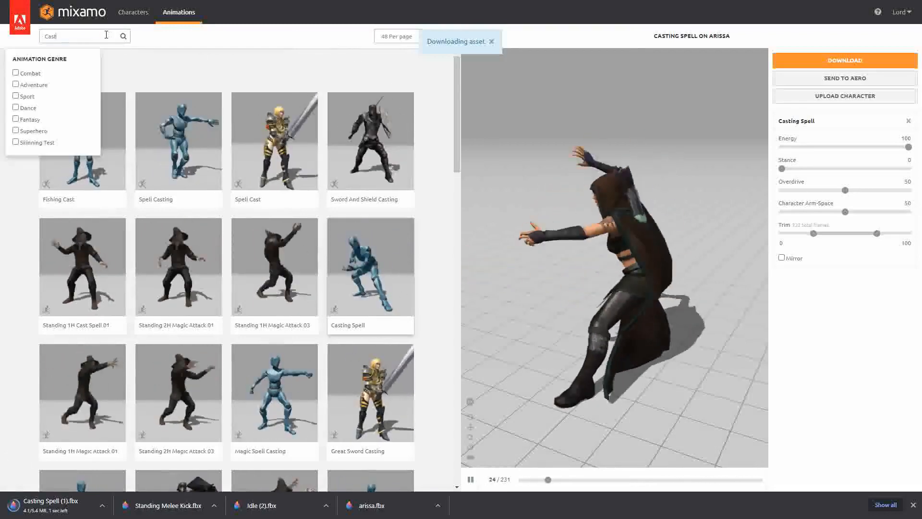
{"action": "key", "text": "BackSpace"}
{"action": "key", "text": "BackSpace"}
{"action": "key", "text": "BackSpace"}
{"action": "key", "text": "BackSpace"}
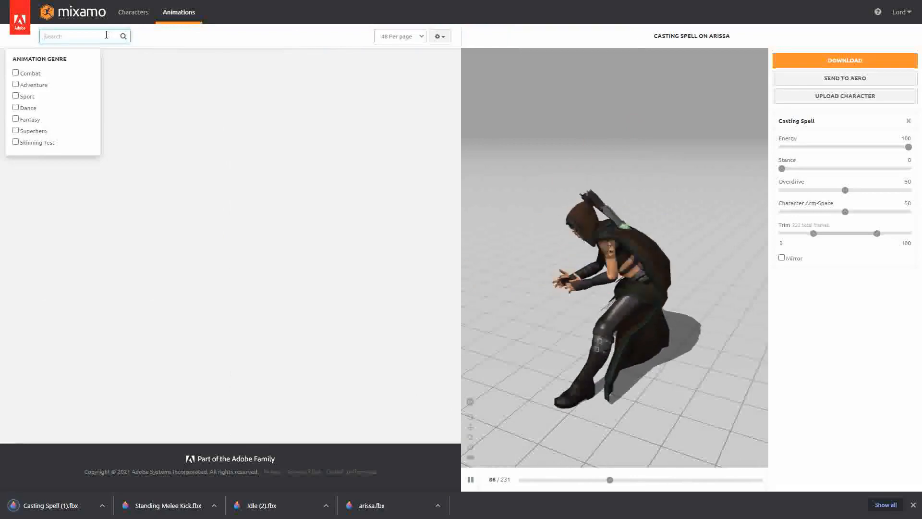
{"action": "type", "text": "Death"}
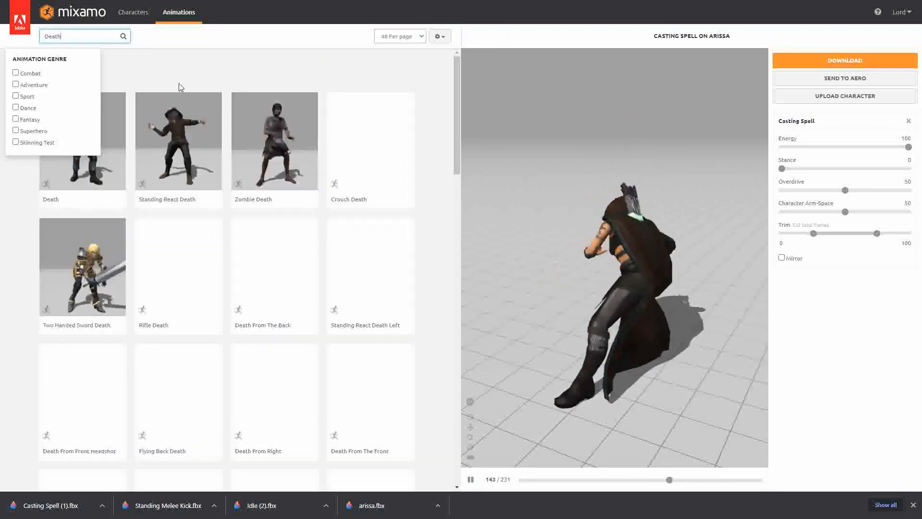
{"action": "key", "text": "Return"}
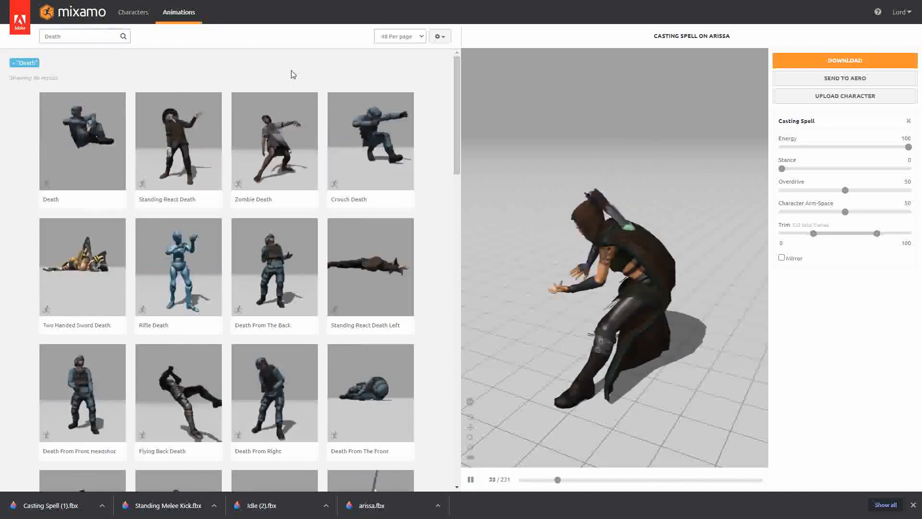
- Apply the Death From Front Headshot animation to Arissa and download it as FBX Binary with skin at 30 fps, without keyframe reduction
{"action": "mouse_move", "coordinate": [309, 201]}
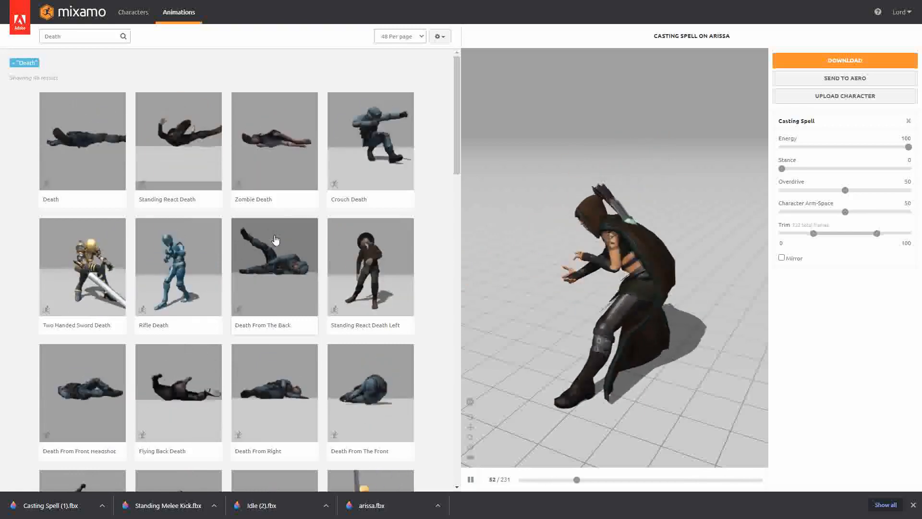
{"action": "left_click", "coordinate": [375, 265]}
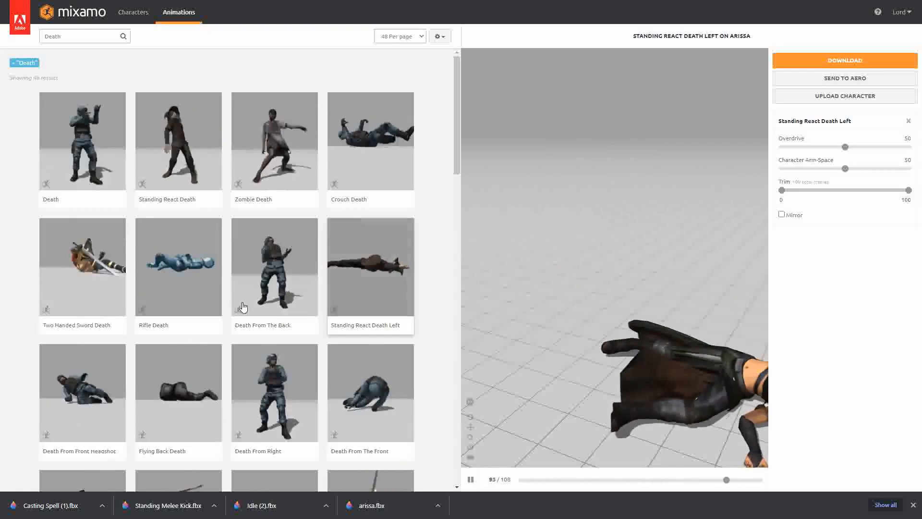
{"action": "left_click", "coordinate": [91, 379]}
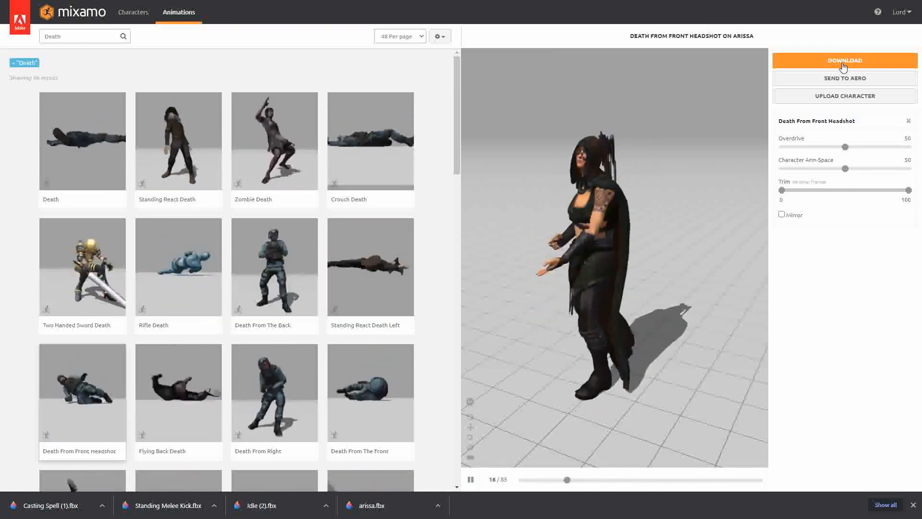
{"action": "left_click", "coordinate": [844, 61]}
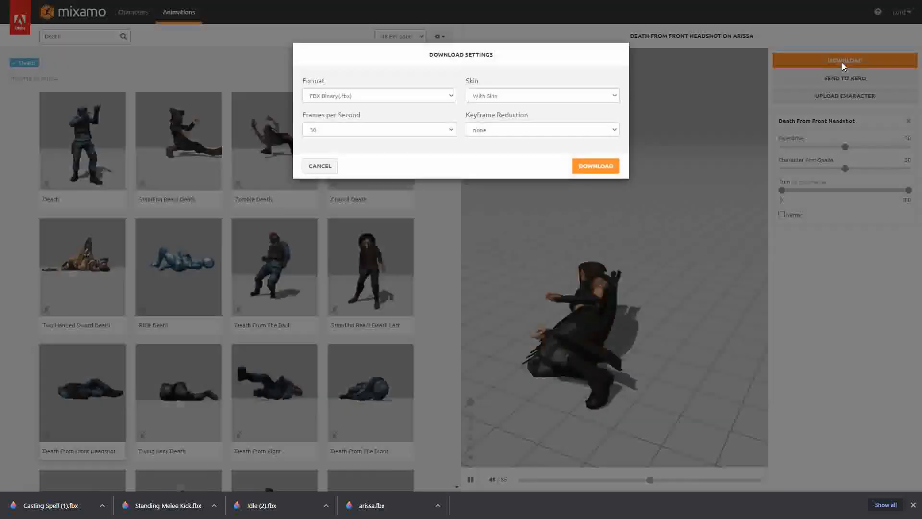
{"action": "left_click", "coordinate": [598, 168]}
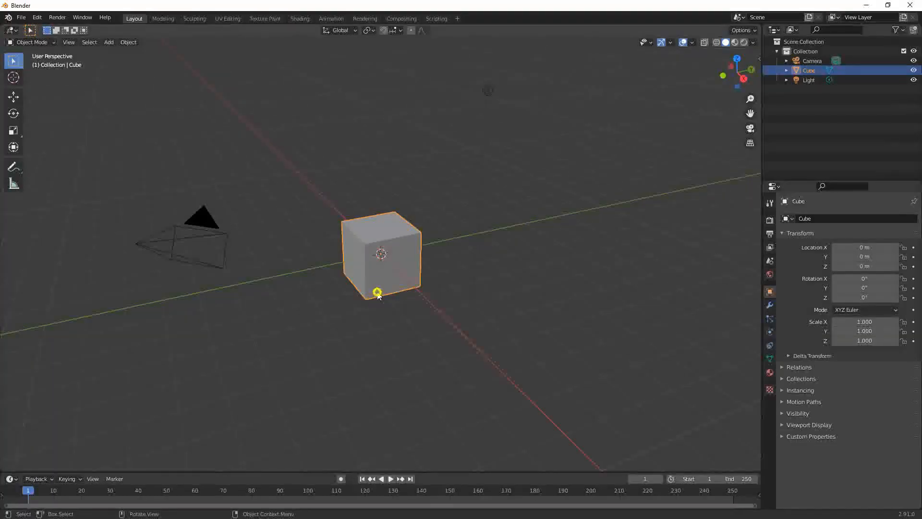
- Switch to Blender, delete the default cube and import arissa.fbx from the Downloads folder
{"action": "key", "text": "Delete"}
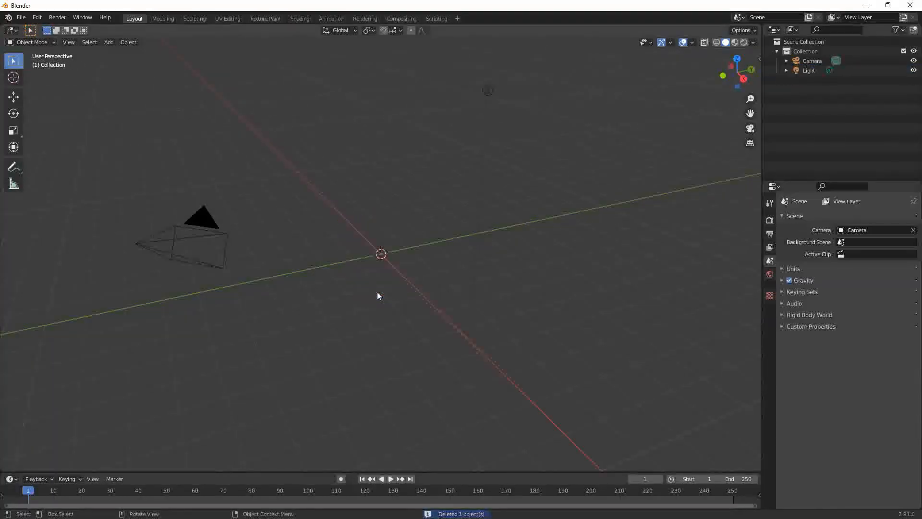
{"action": "left_click", "coordinate": [25, 18]}
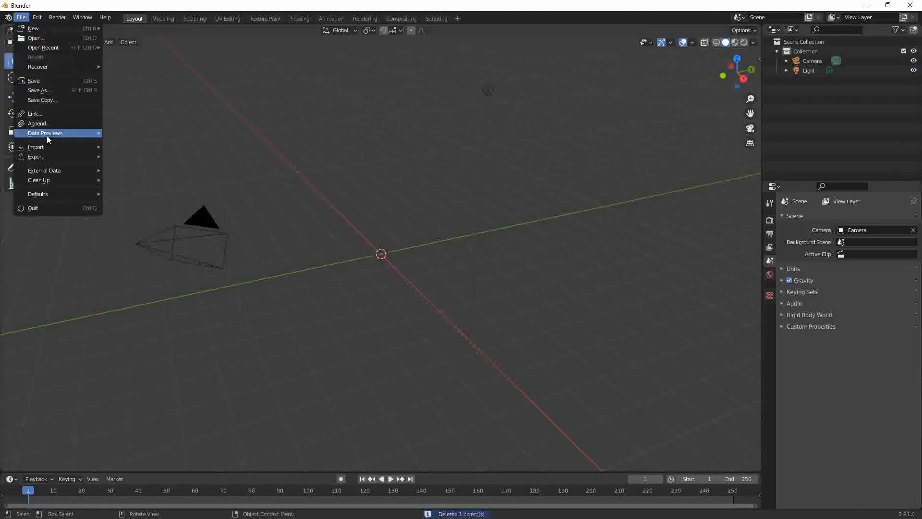
{"action": "mouse_move", "coordinate": [50, 151]}
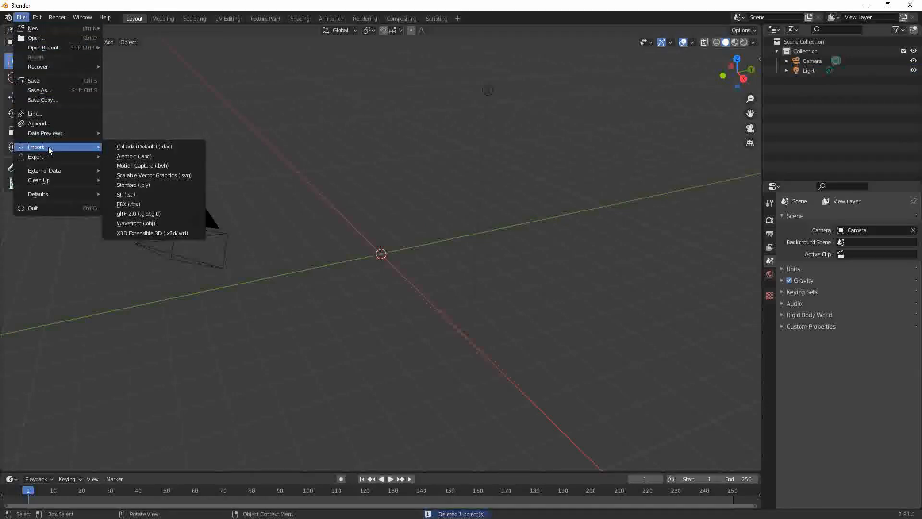
{"action": "left_click", "coordinate": [128, 204]}
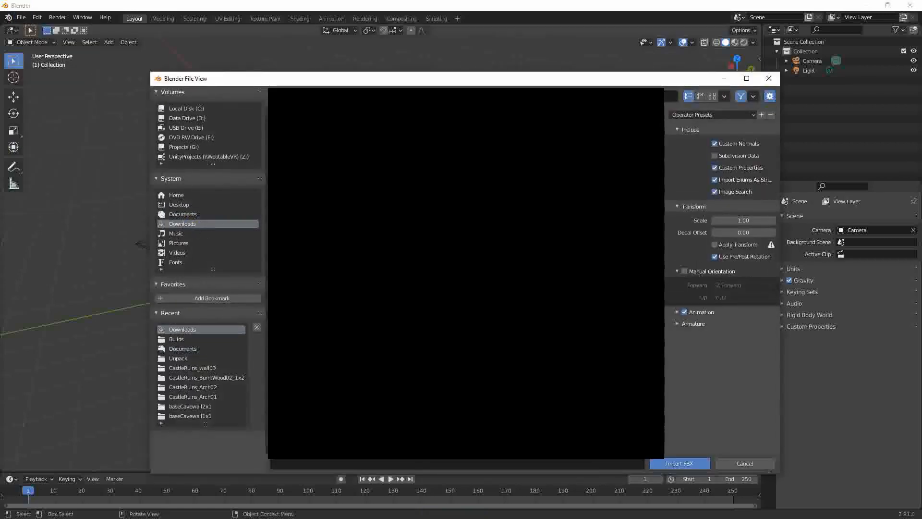
{"action": "left_click", "coordinate": [413, 250]}
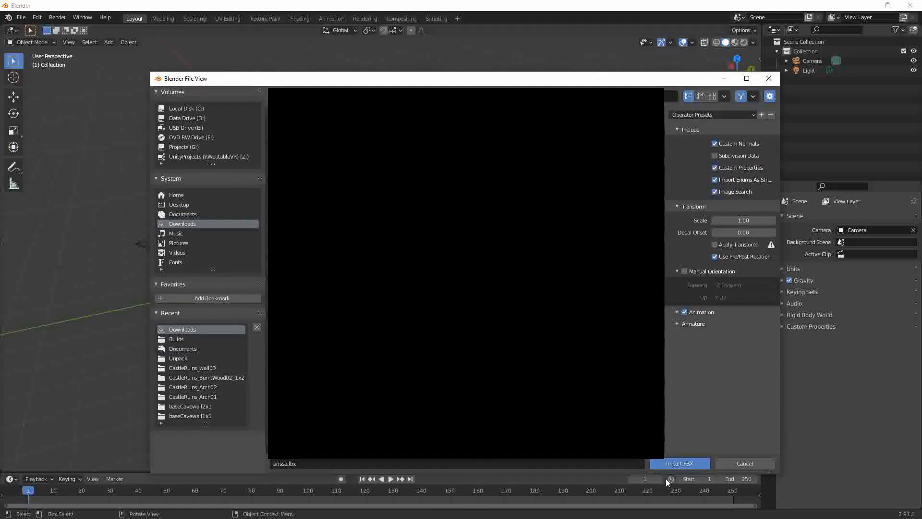
{"action": "left_click", "coordinate": [678, 462]}
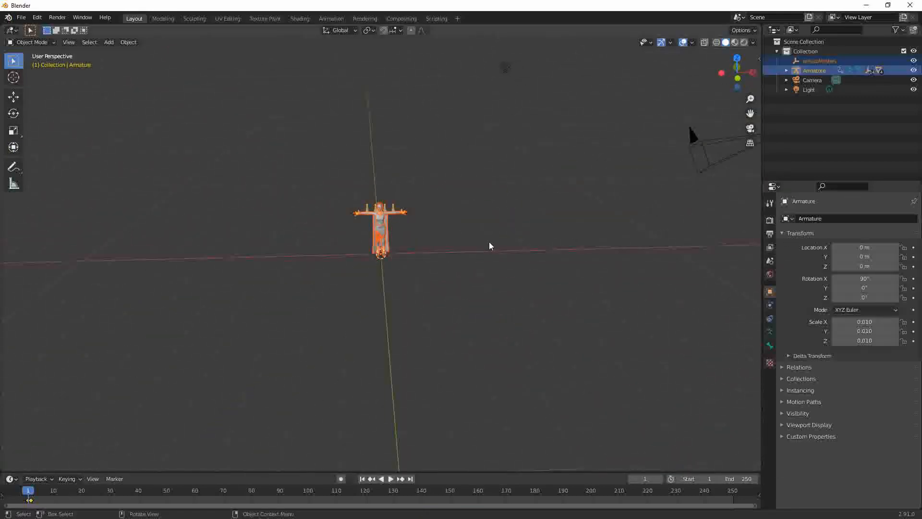
- Display the imported character with its textures using Material Preview shading
{"action": "scroll", "coordinate": [489, 244], "scroll_direction": "up", "scroll_amount": 6}
{"action": "middle_click_drag", "start_coordinate": [458, 244], "coordinate": [465, 240]}
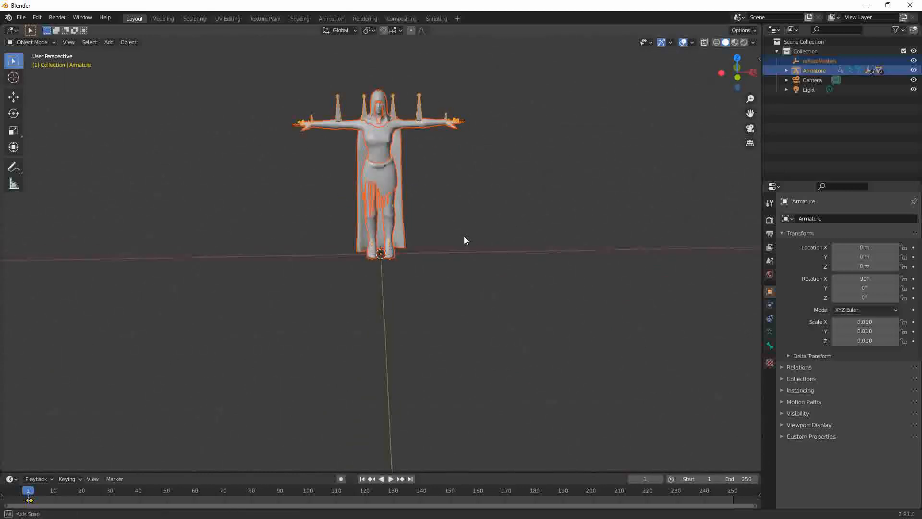
{"action": "left_click", "coordinate": [734, 43]}
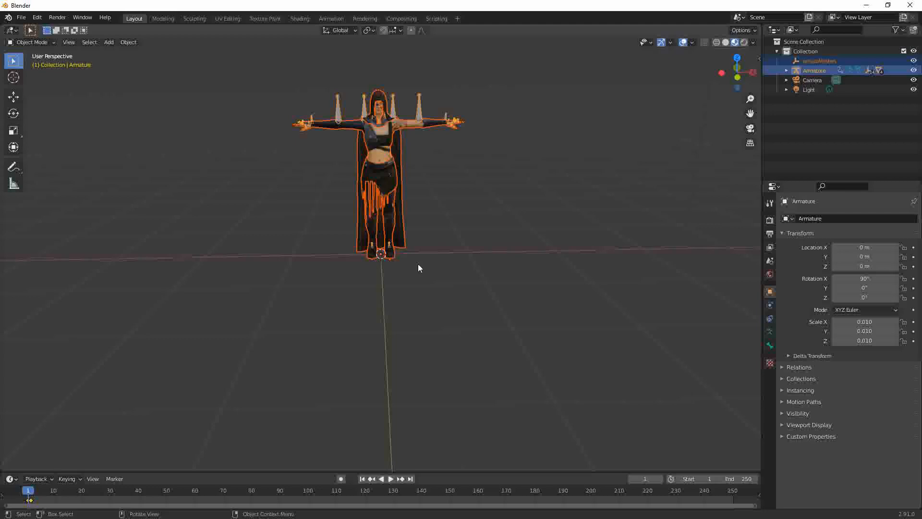
- Delete the camera, the light, the default collection and the arissa:Meshes empty, then select the character's Armature
{"action": "left_click", "coordinate": [808, 82]}
{"action": "key", "text": "Delete"}
{"action": "left_click", "coordinate": [808, 79]}
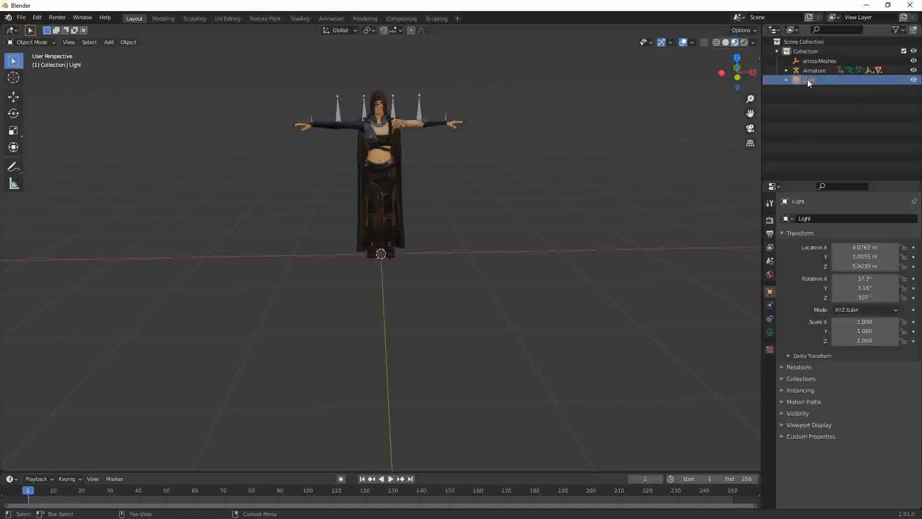
{"action": "key", "text": "Delete"}
{"action": "left_click", "coordinate": [798, 50]}
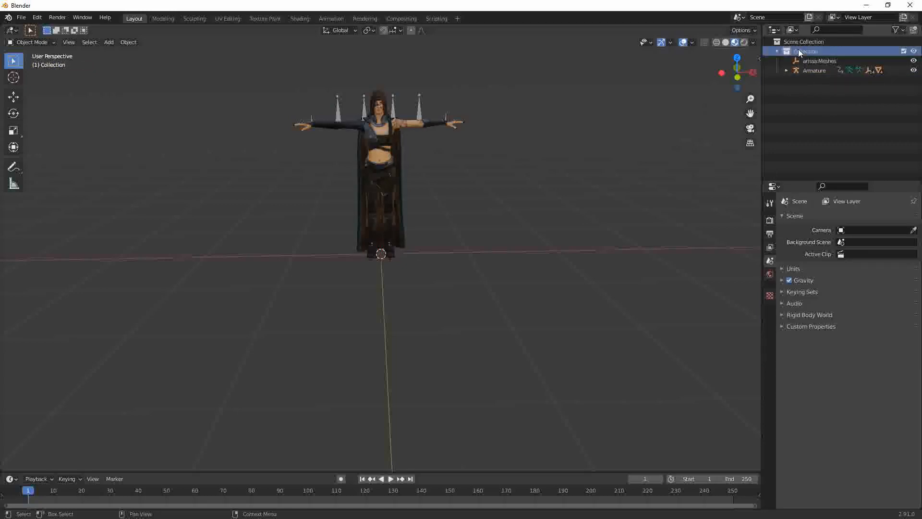
{"action": "key", "text": "Delete"}
{"action": "left_click", "coordinate": [798, 50]}
{"action": "key", "text": "Delete"}
{"action": "left_click", "coordinate": [798, 50]}
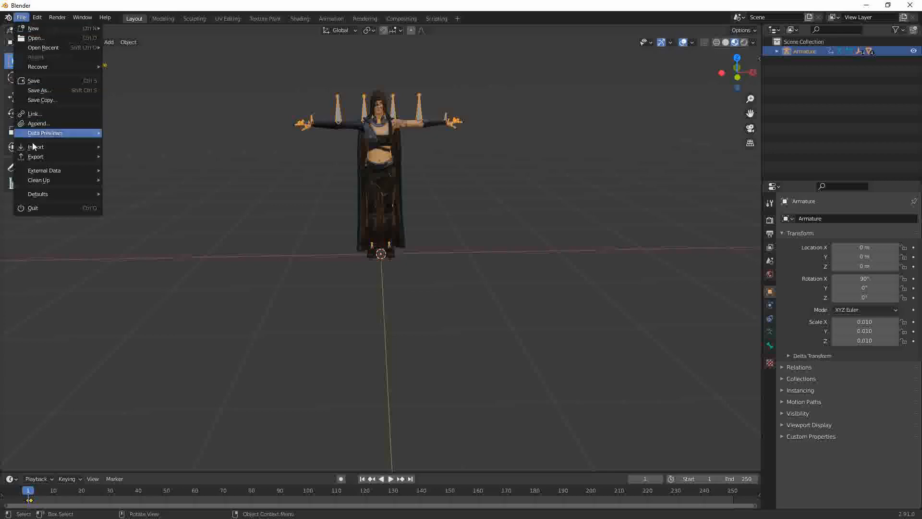
- Import the first downloaded animation FBX of the character from the Downloads folder
{"action": "mouse_move", "coordinate": [33, 149]}
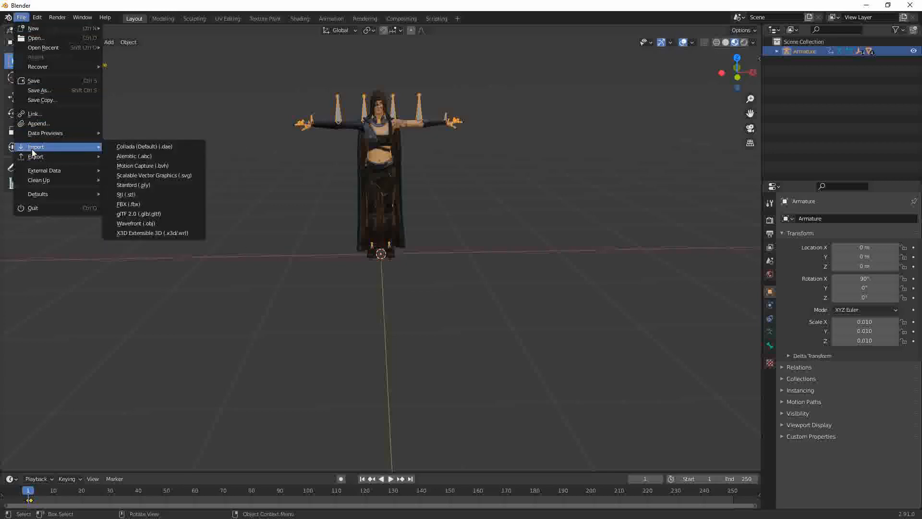
{"action": "left_click", "coordinate": [127, 206]}
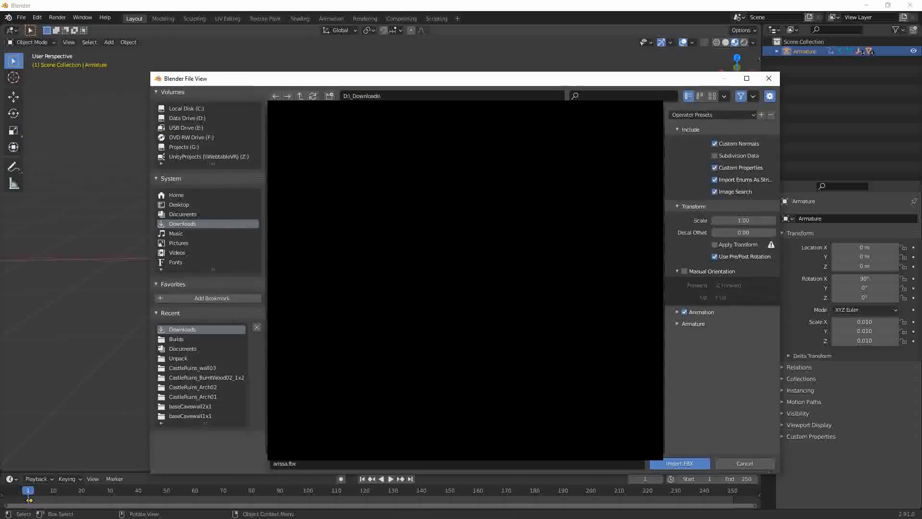
{"action": "left_click", "coordinate": [671, 464]}
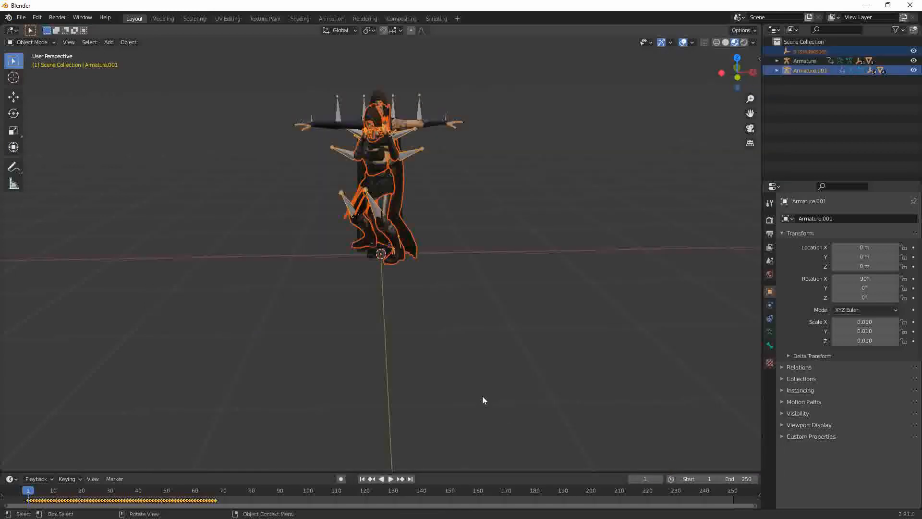
- Compare the keyframes of Armature and Armature.001, and play the animation of Armature.001 to its end
{"action": "middle_click_drag", "start_coordinate": [422, 274], "coordinate": [374, 168]}
{"action": "middle_click_drag", "start_coordinate": [432, 220], "coordinate": [613, 192]}
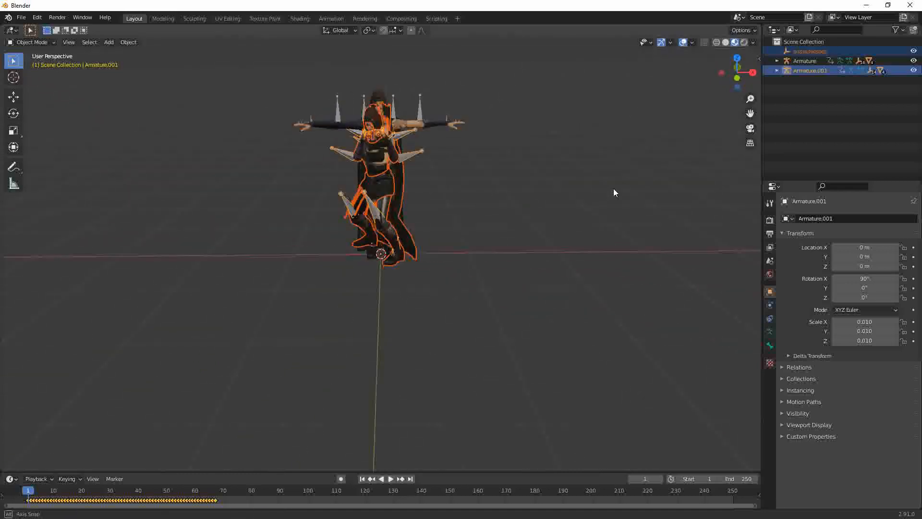
{"action": "left_click", "coordinate": [803, 62]}
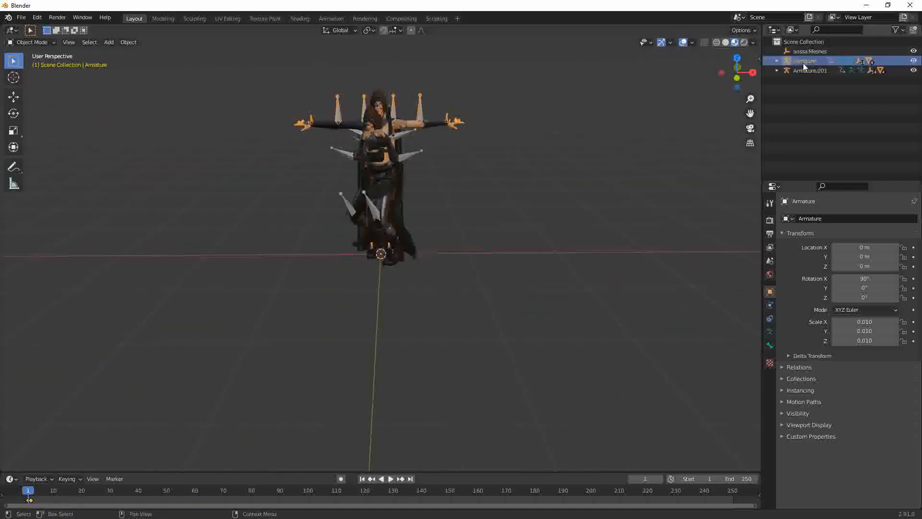
{"action": "left_click", "coordinate": [805, 70]}
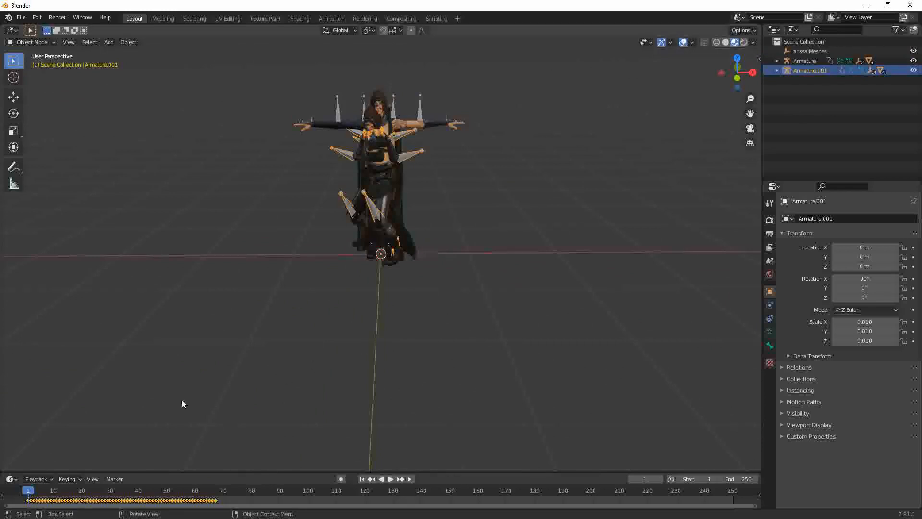
{"action": "key", "text": "space"}
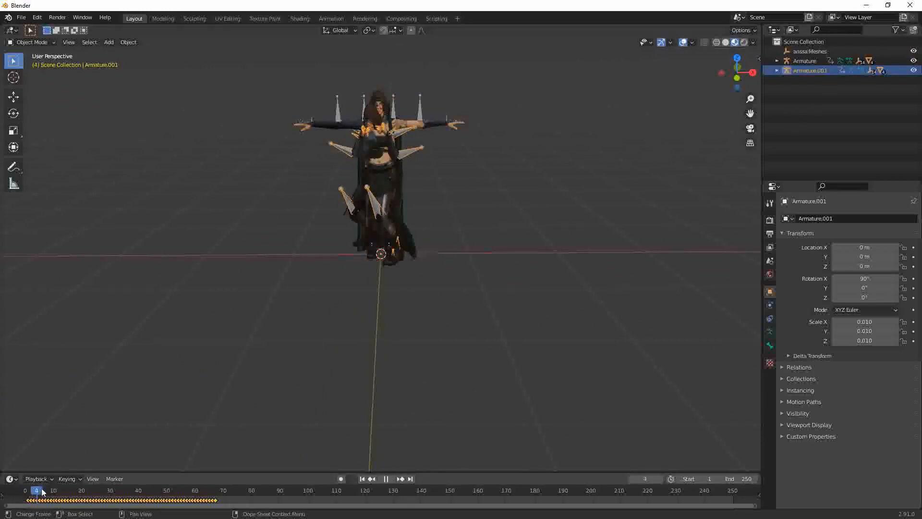
{"action": "key", "text": "space"}
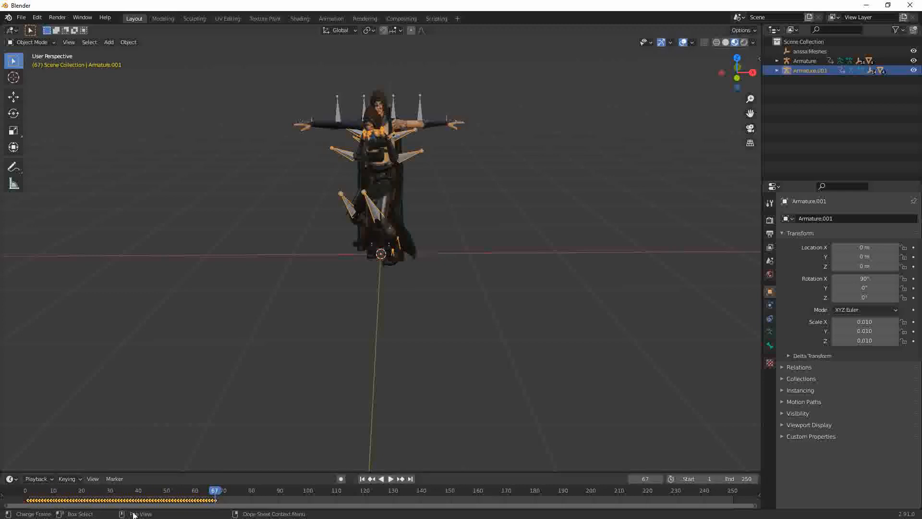
- Copy all keyframes of Armature.001 and paste them onto Armature starting at frame 10
{"action": "right_click", "coordinate": [113, 504]}
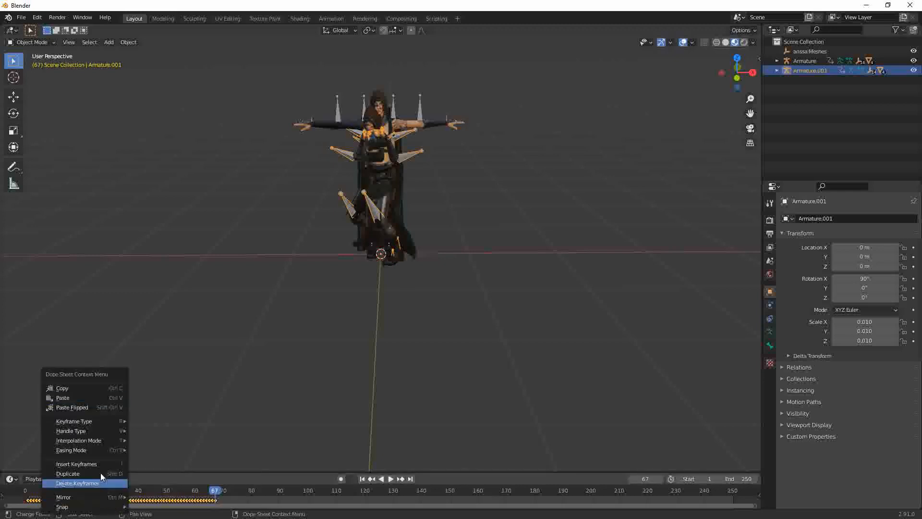
{"action": "left_click", "coordinate": [71, 390]}
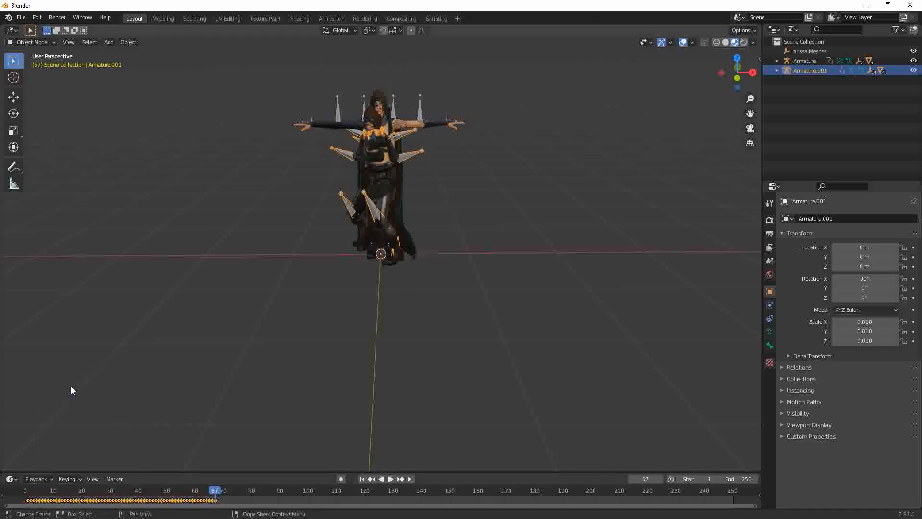
{"action": "left_click", "coordinate": [796, 62]}
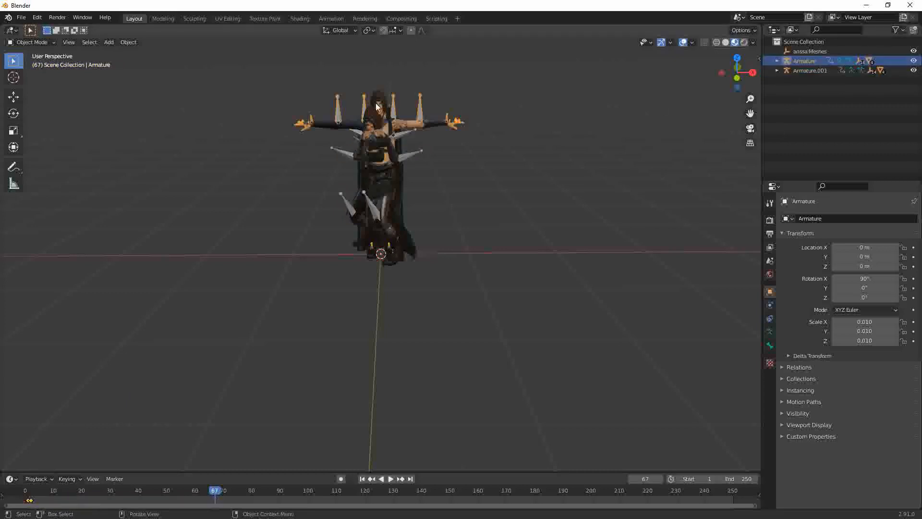
{"action": "left_click", "coordinate": [54, 491]}
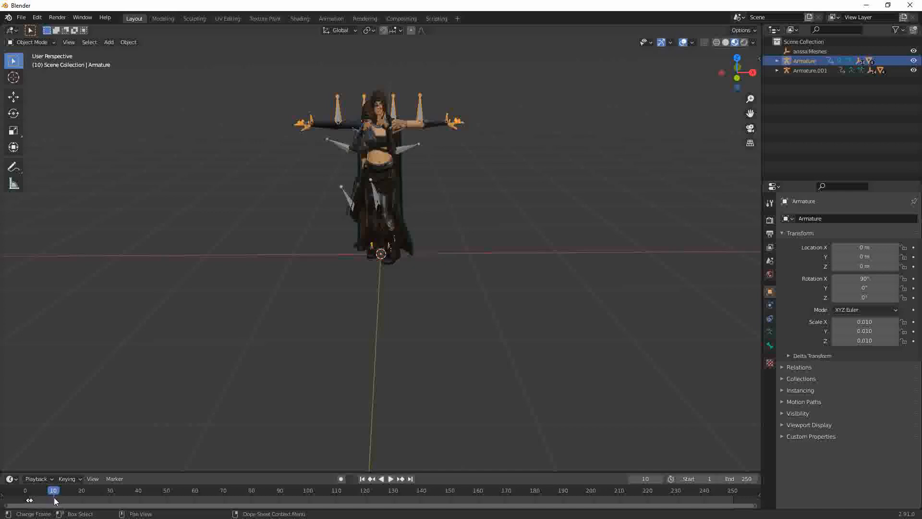
{"action": "right_click", "coordinate": [55, 500]}
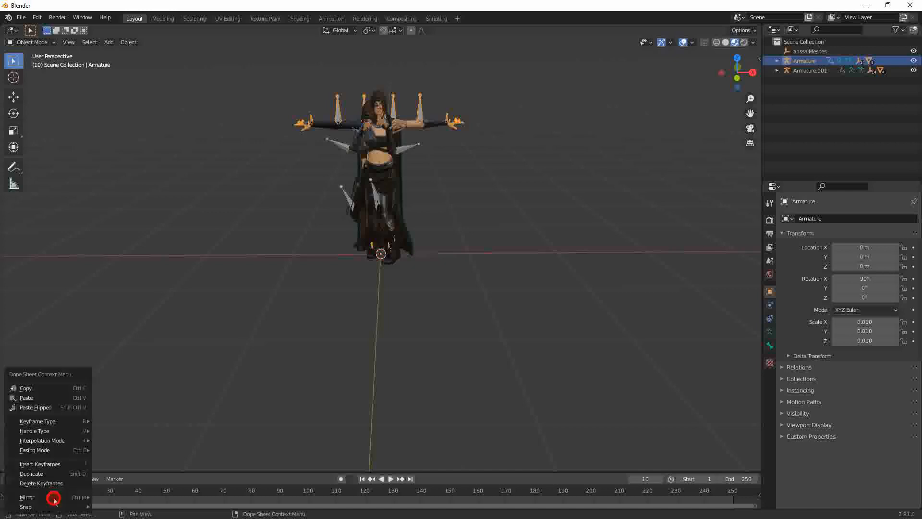
{"action": "left_click", "coordinate": [43, 399]}
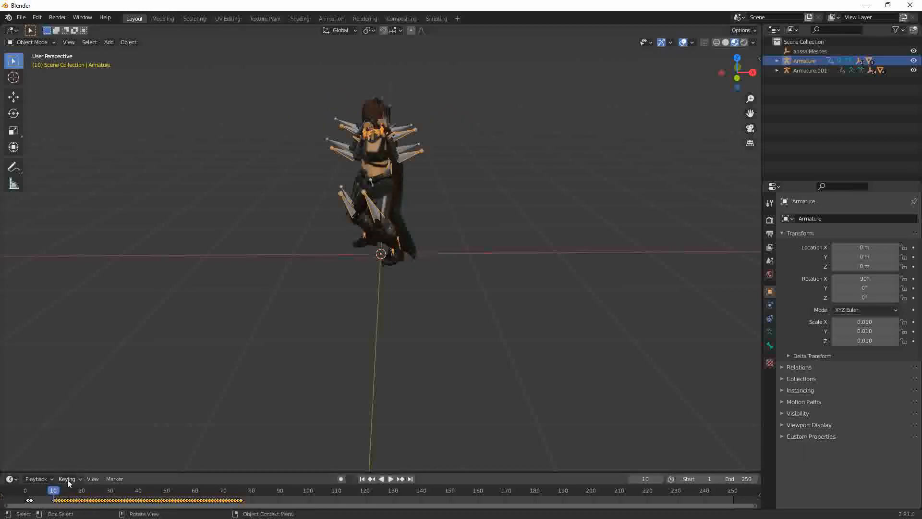
- Play the pasted animation on Armature and scrub through it to frame 76
{"action": "key", "text": "space"}
{"action": "left_click_drag", "start_coordinate": [139, 490], "coordinate": [241, 489]}
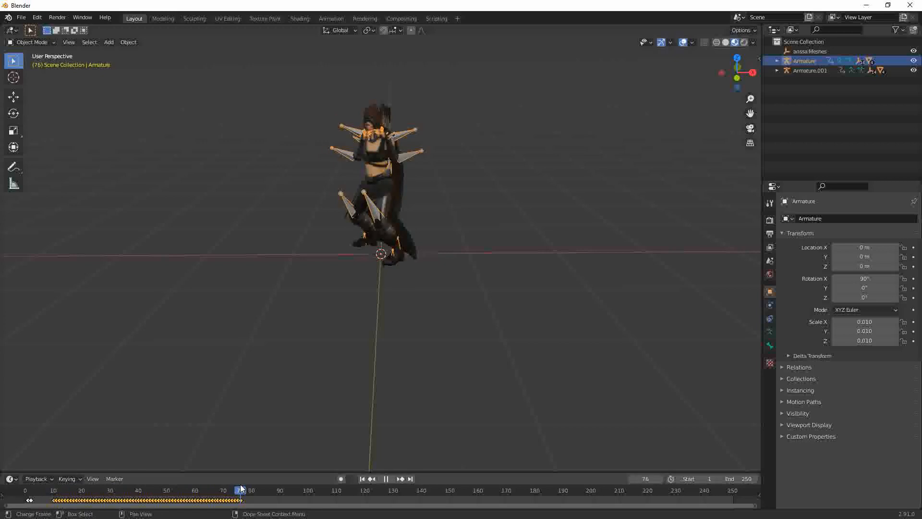
{"action": "key", "text": "space"}
- Delete the Armature.001 hierarchy and the arissa:Meshes empty, and select the original Armature
{"action": "right_click", "coordinate": [802, 70]}
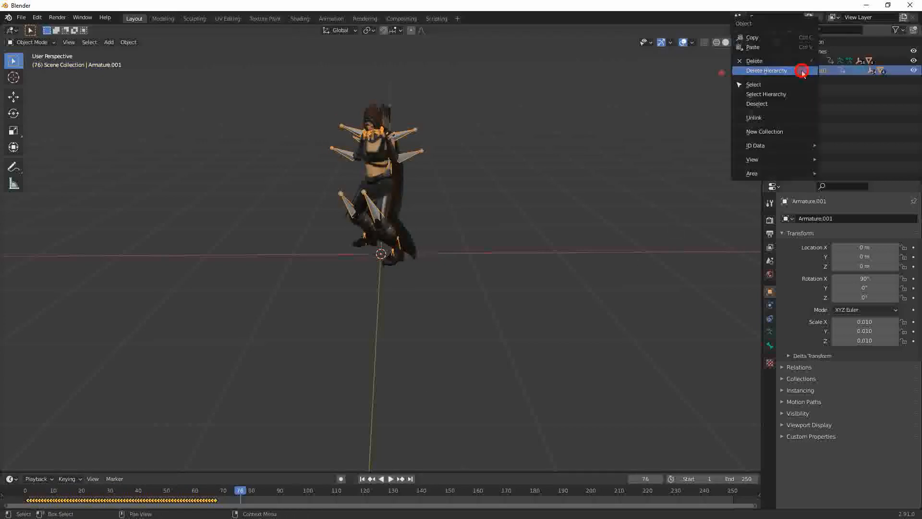
{"action": "left_click", "coordinate": [802, 70]}
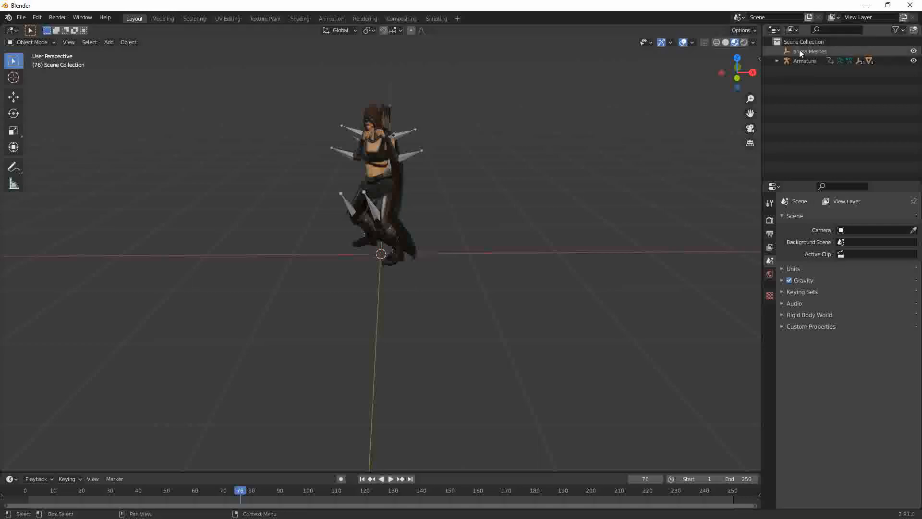
{"action": "left_click", "coordinate": [800, 51]}
{"action": "right_click", "coordinate": [799, 50]}
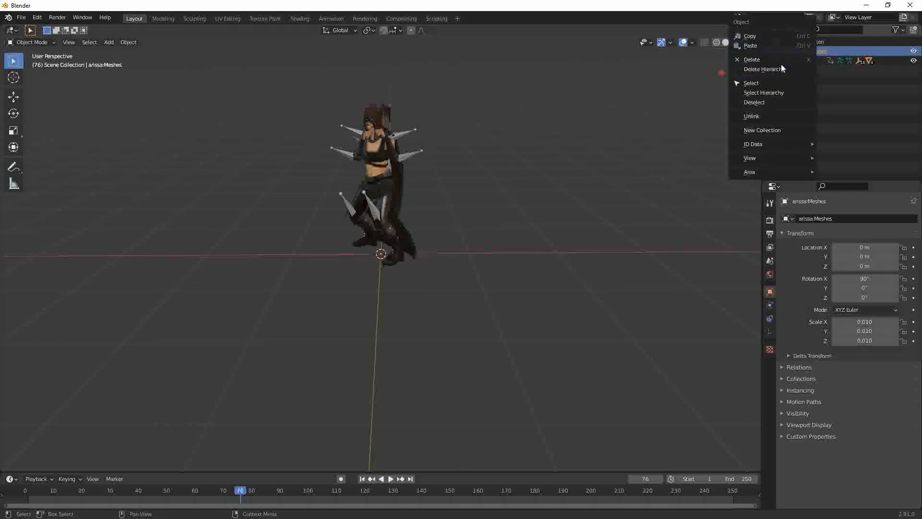
{"action": "left_click", "coordinate": [781, 72]}
{"action": "left_click", "coordinate": [797, 52]}
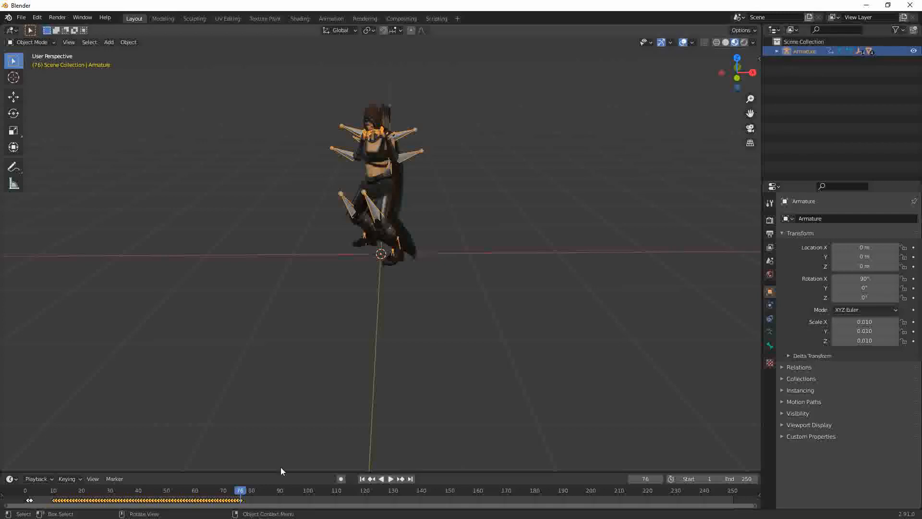
- Move the playhead to frame 80 and import the next animation FBX from the Downloads folder
{"action": "key", "text": "space"}
{"action": "left_click_drag", "start_coordinate": [225, 486], "coordinate": [242, 497]}
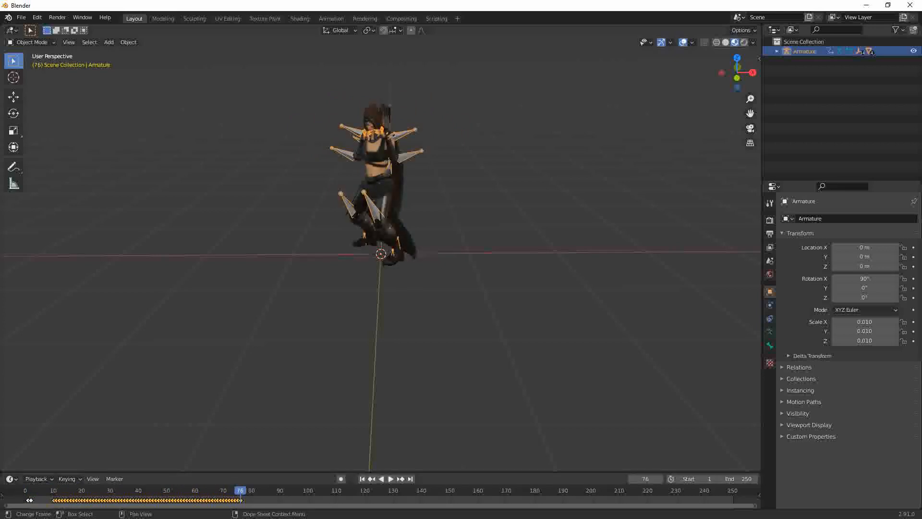
{"action": "left_click", "coordinate": [251, 490]}
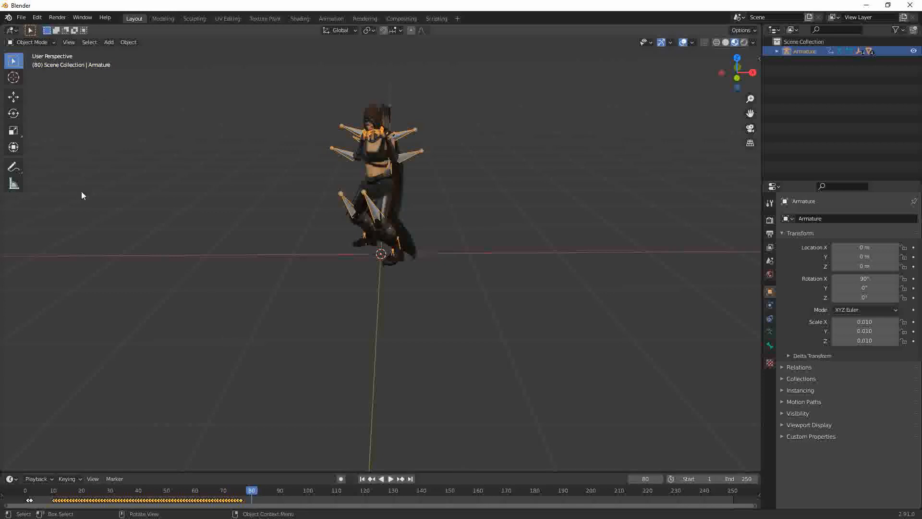
{"action": "left_click", "coordinate": [21, 17]}
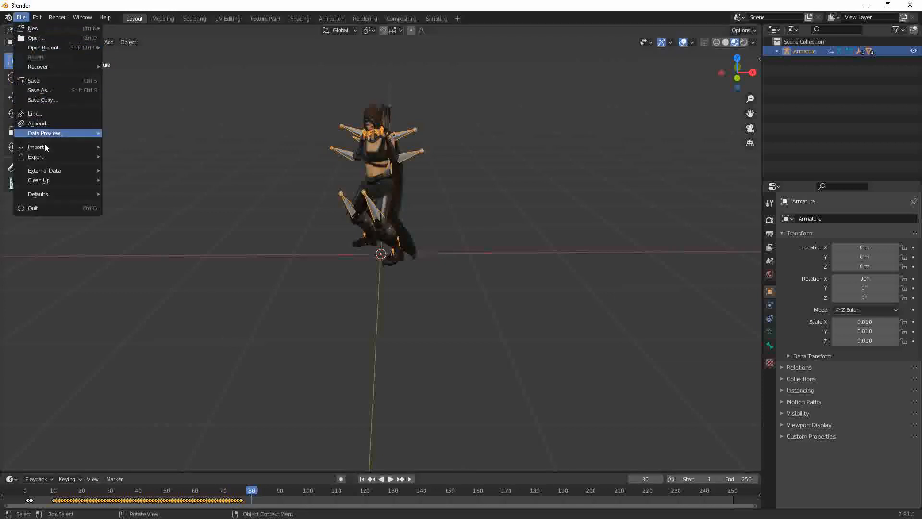
{"action": "mouse_move", "coordinate": [45, 148]}
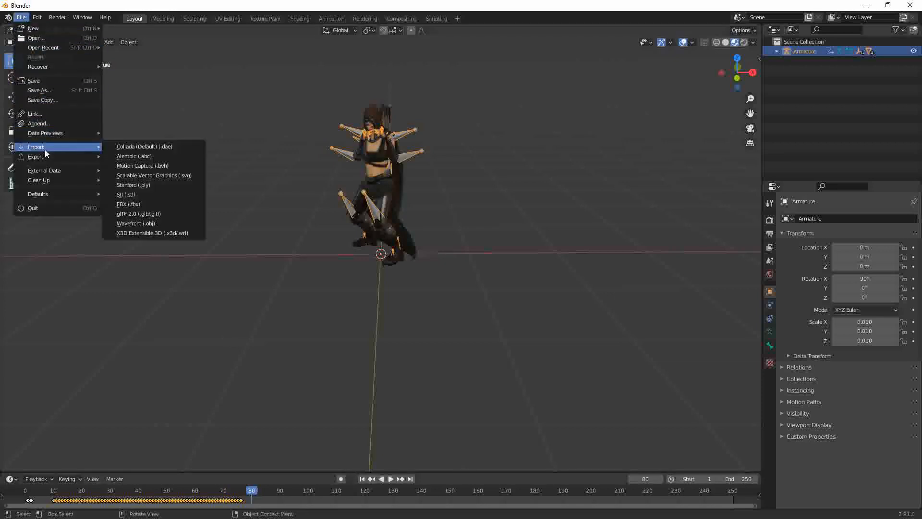
{"action": "left_click", "coordinate": [128, 203]}
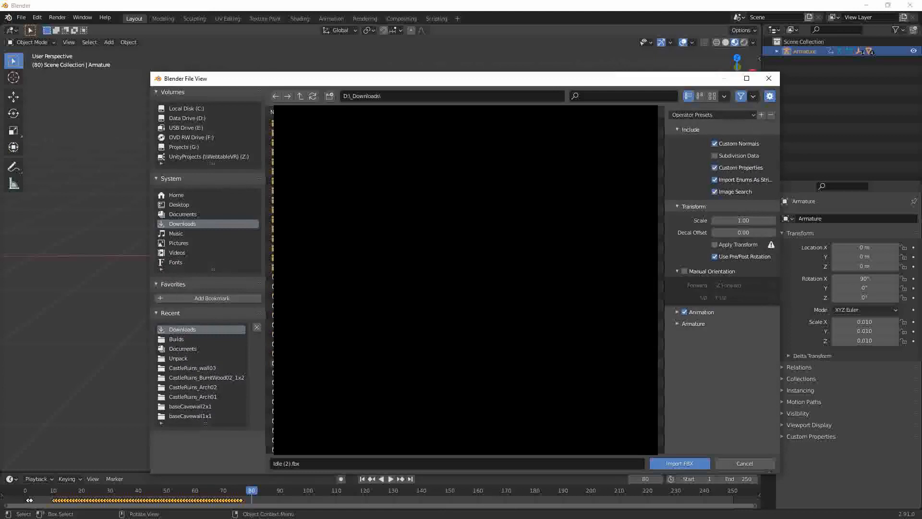
{"action": "left_click", "coordinate": [675, 462]}
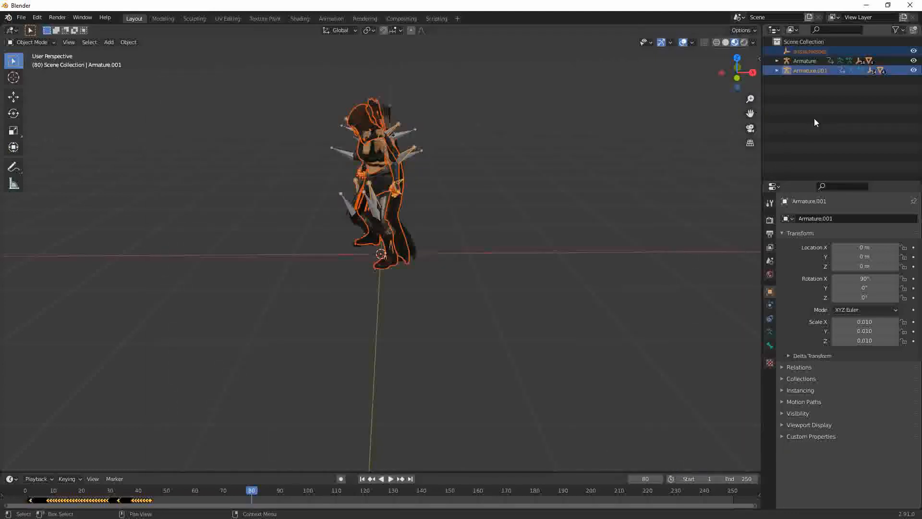
- Copy all keyframes of Armature.001 and paste them onto Armature starting at frame 80
{"action": "left_click", "coordinate": [811, 71]}
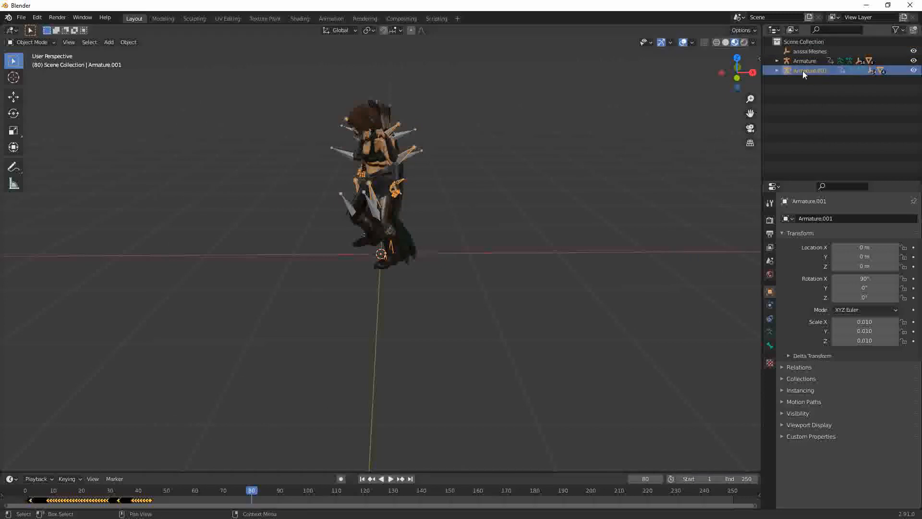
{"action": "right_click", "coordinate": [65, 503]}
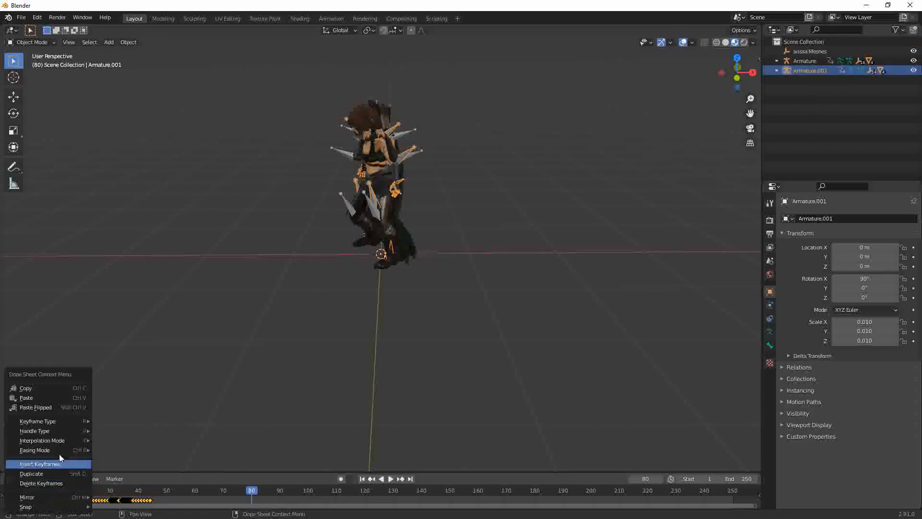
{"action": "left_click", "coordinate": [42, 390]}
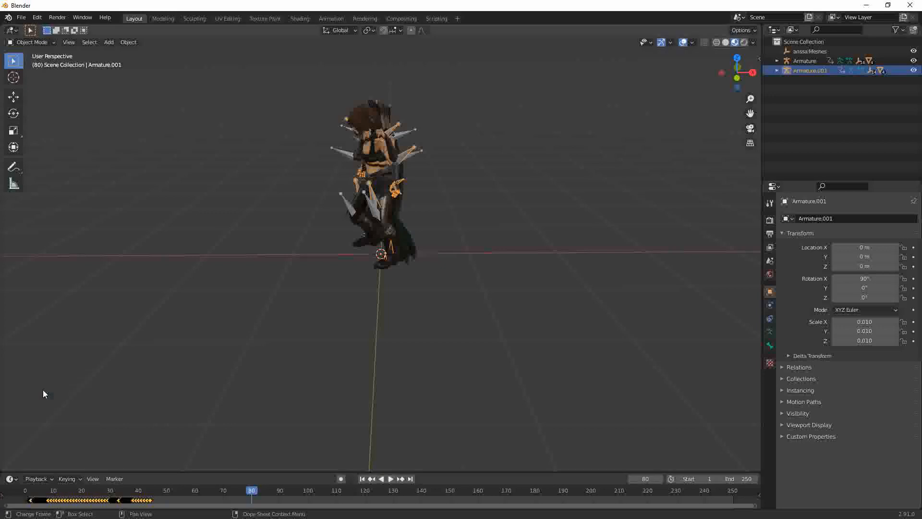
{"action": "left_click", "coordinate": [802, 61]}
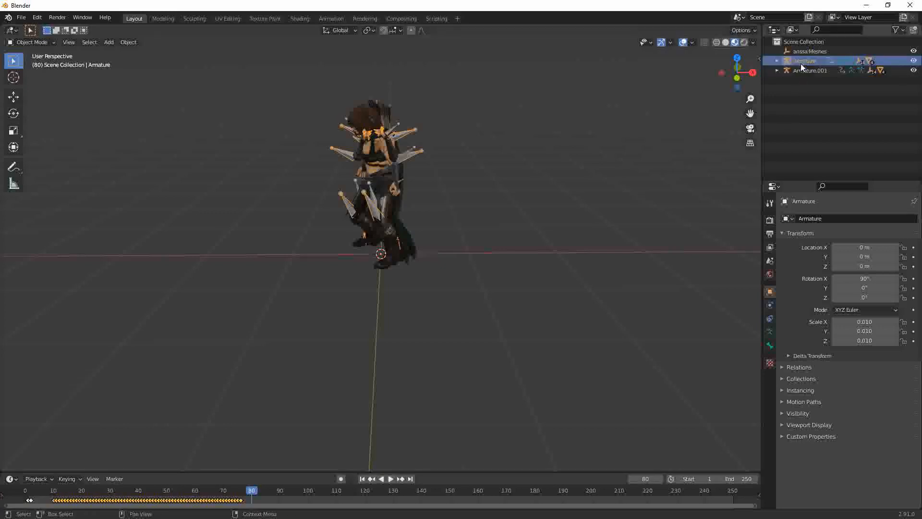
{"action": "right_click", "coordinate": [252, 496]}
{"action": "left_click", "coordinate": [218, 399]}
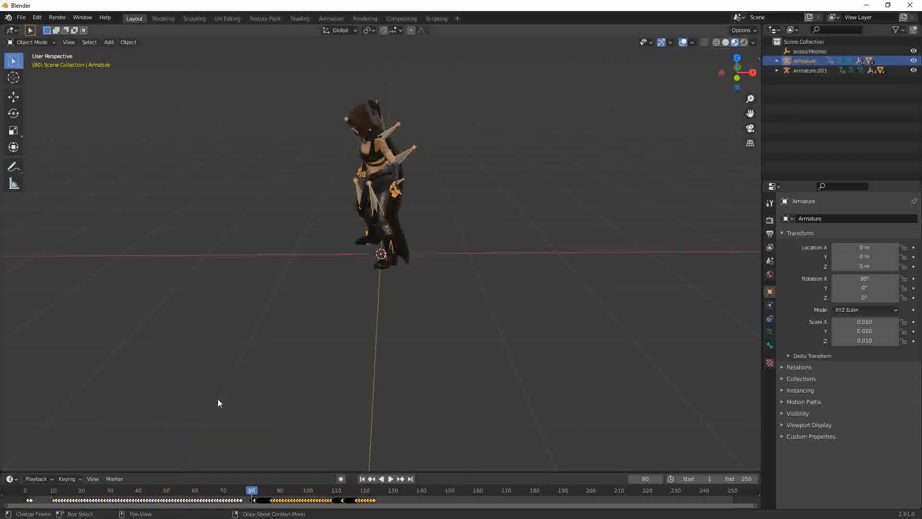
- Delete the hierarchies of Armature.001 and the arissa:Meshes empty, and reselect the remaining Armature
{"action": "left_click", "coordinate": [811, 70]}
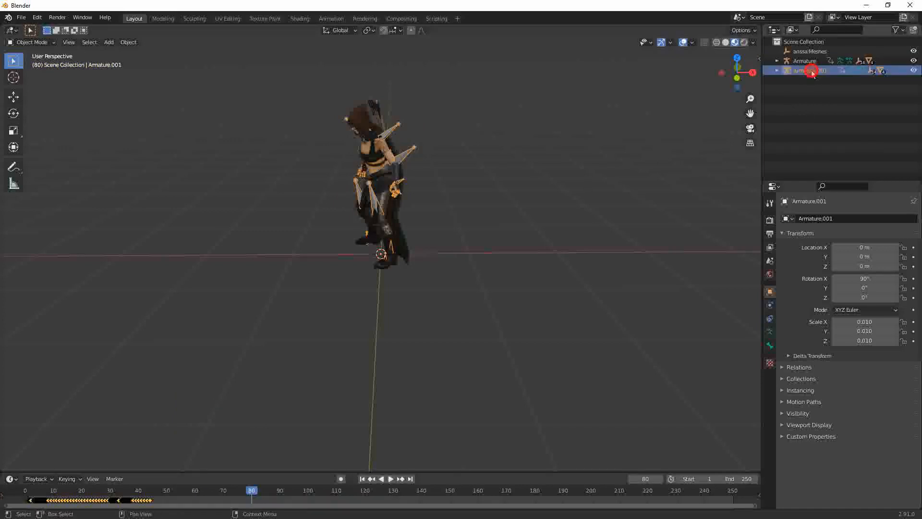
{"action": "right_click", "coordinate": [811, 70]}
{"action": "left_click", "coordinate": [811, 70]}
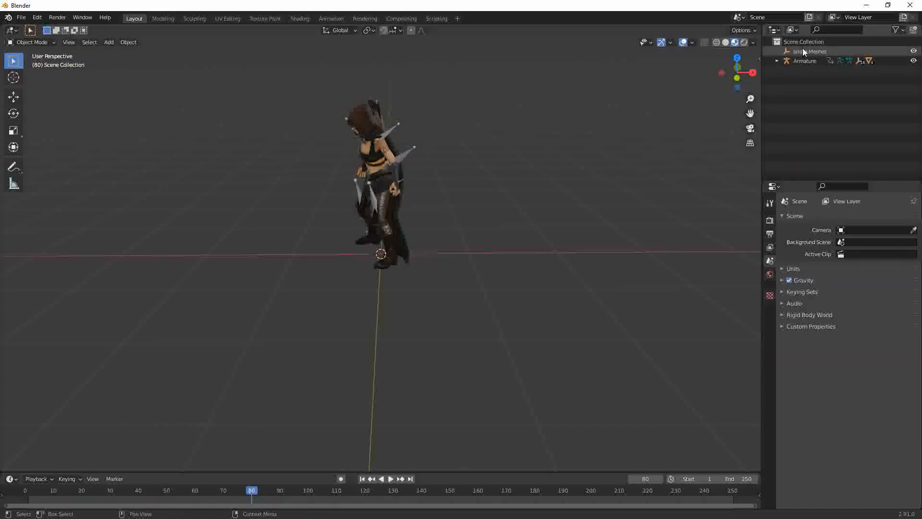
{"action": "left_click", "coordinate": [809, 51]}
{"action": "right_click", "coordinate": [810, 51]}
{"action": "left_click", "coordinate": [774, 71]}
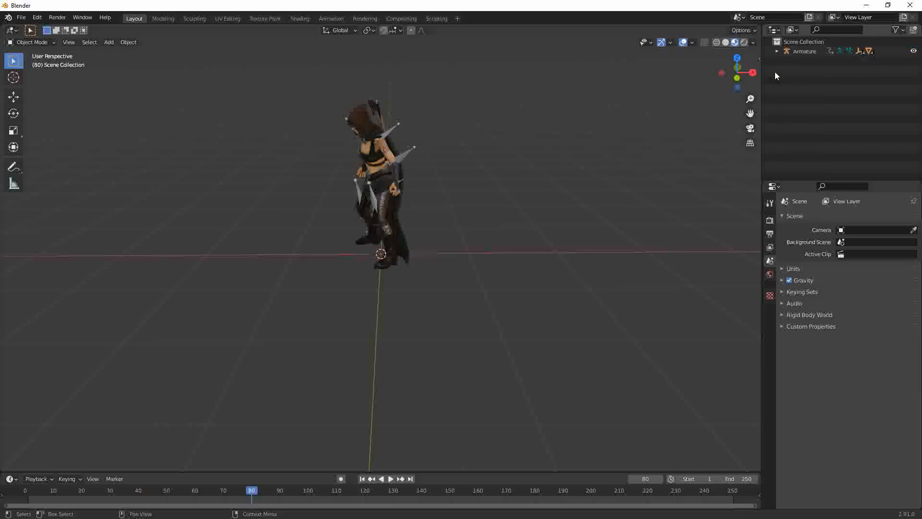
{"action": "left_click", "coordinate": [799, 49]}
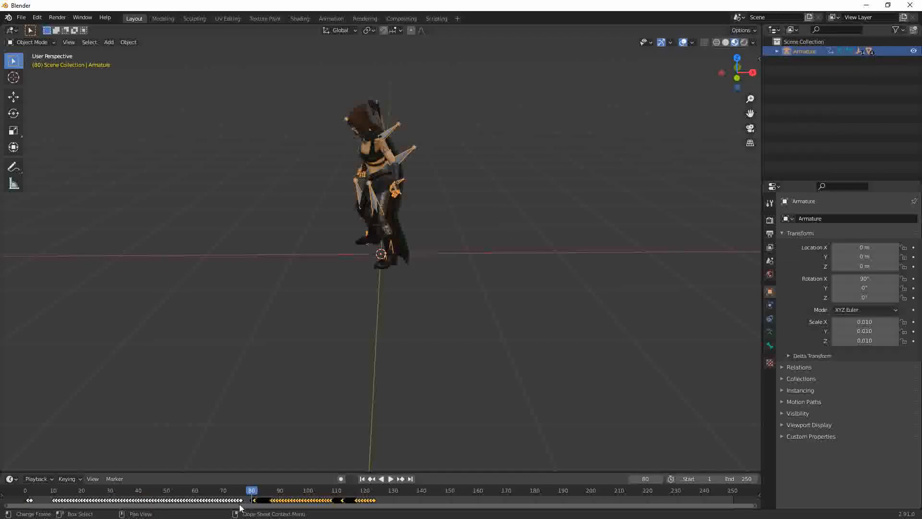
- Move the playhead to frame 130 and import another animation FBX from the Downloads folder
{"action": "left_click_drag", "start_coordinate": [250, 489], "coordinate": [394, 507]}
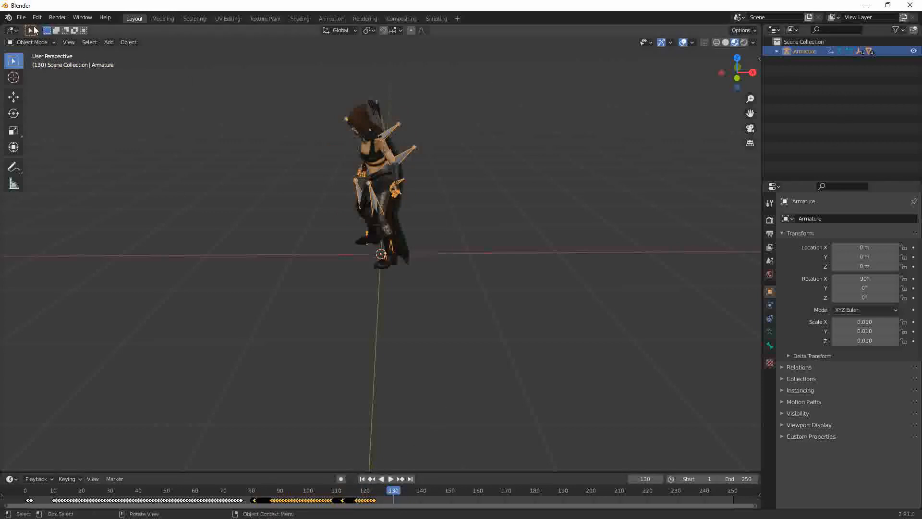
{"action": "left_click", "coordinate": [21, 17]}
{"action": "mouse_move", "coordinate": [51, 146]}
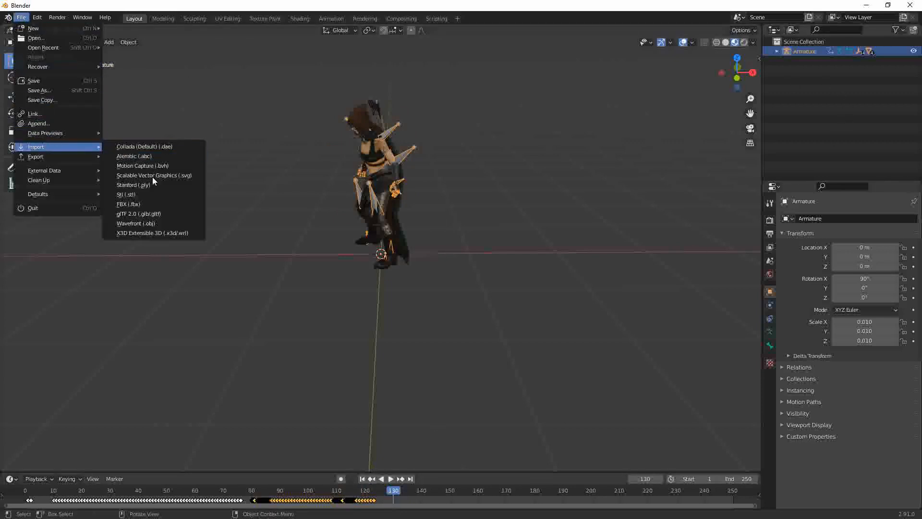
{"action": "left_click", "coordinate": [137, 205]}
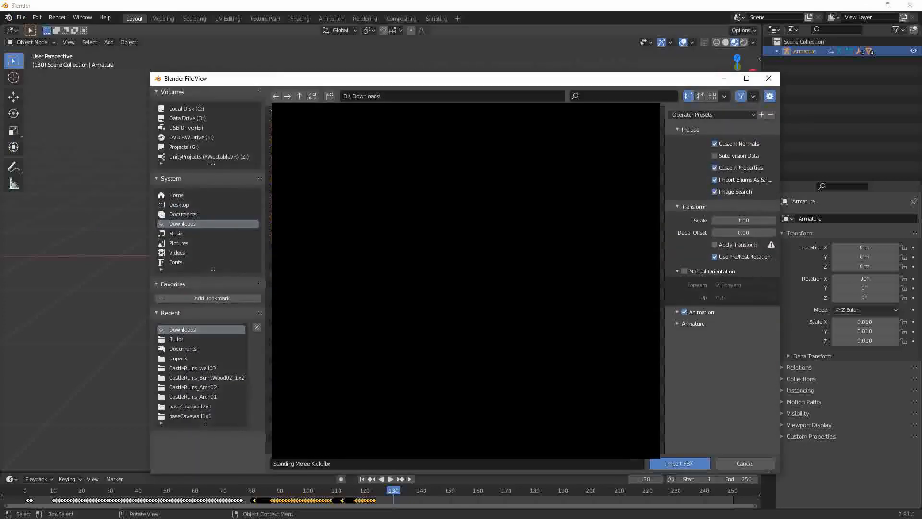
{"action": "left_click", "coordinate": [689, 464]}
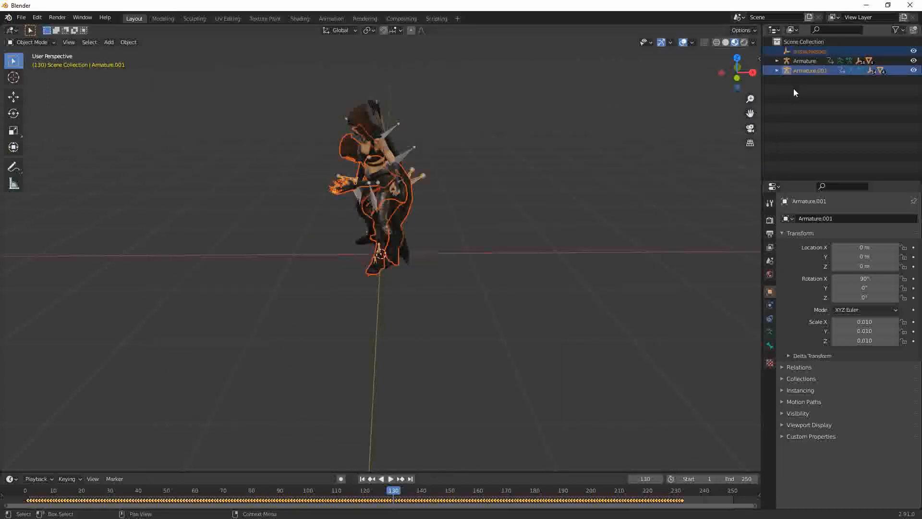
- Copy all keyframes of the newly imported Armature.001 and paste them onto Armature starting at frame 130
{"action": "left_click", "coordinate": [802, 71]}
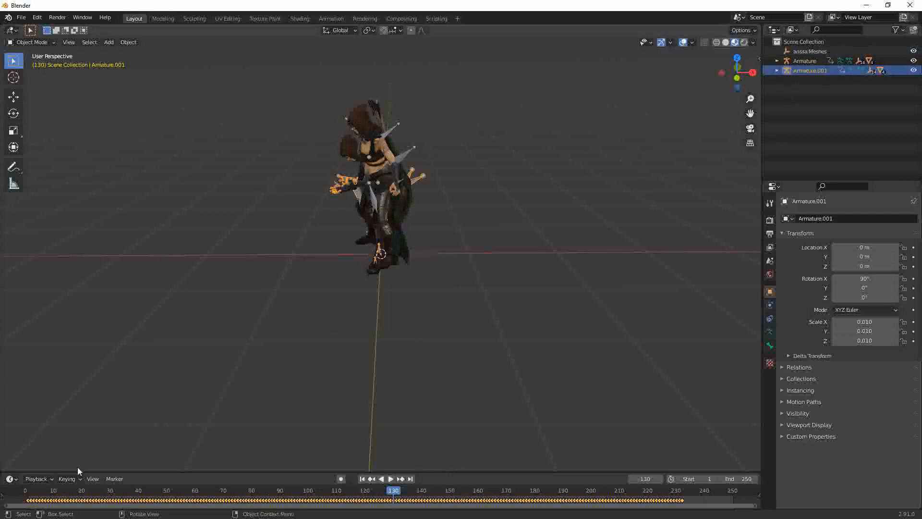
{"action": "right_click", "coordinate": [29, 502]}
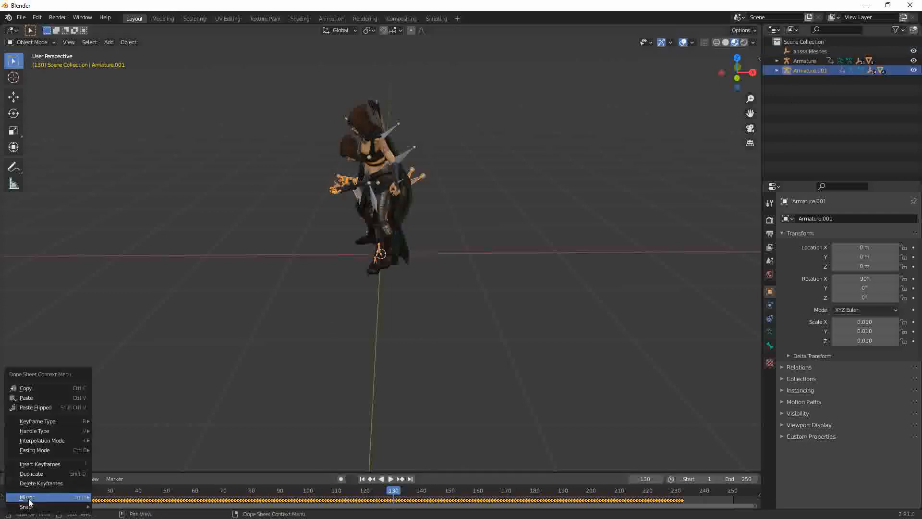
{"action": "left_click", "coordinate": [34, 387]}
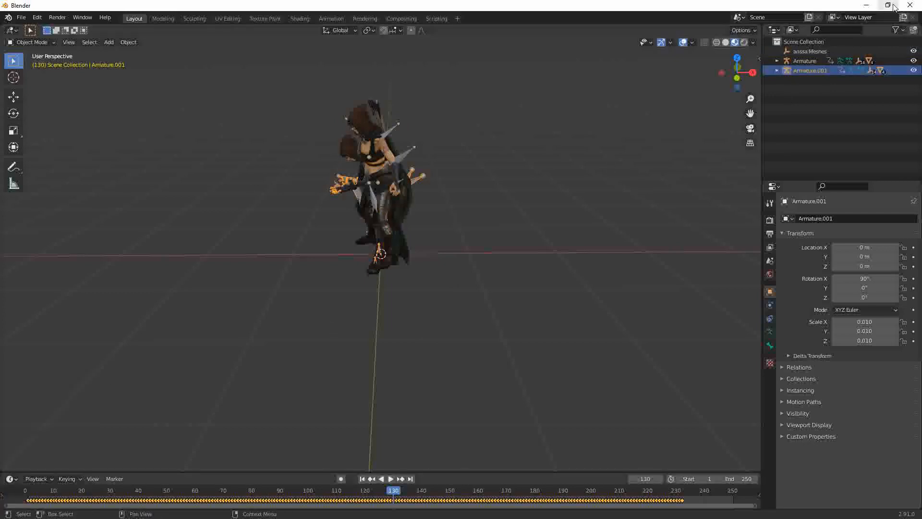
{"action": "left_click", "coordinate": [807, 60]}
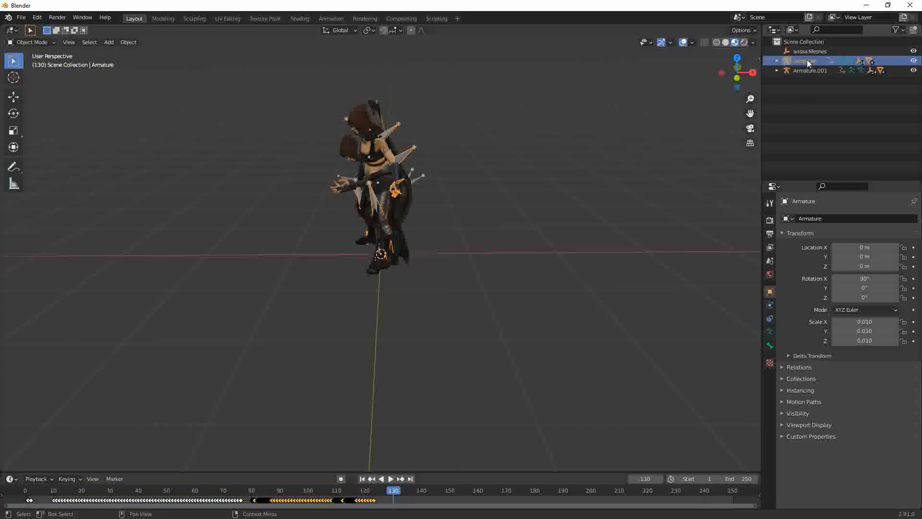
{"action": "right_click", "coordinate": [393, 497]}
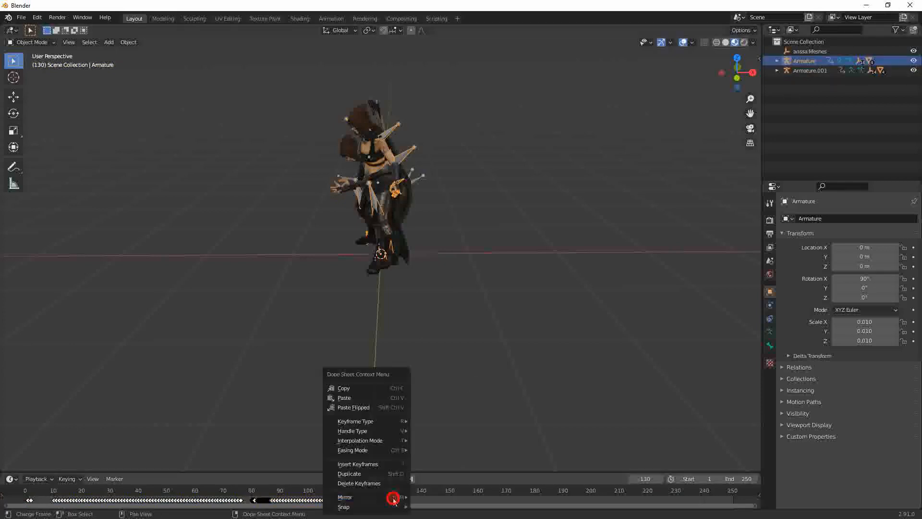
{"action": "left_click", "coordinate": [356, 398]}
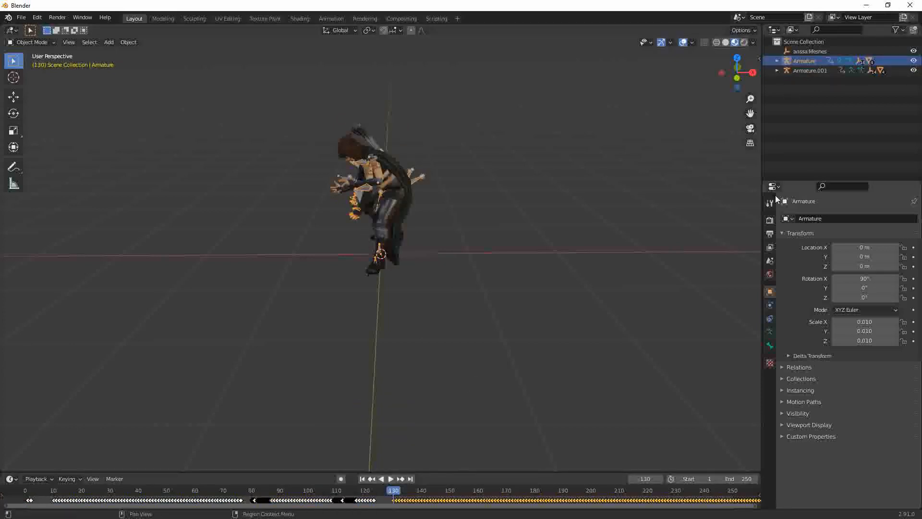
- Remove the imported Armature.001 and arissa:Meshes with their hierarchies, and select the original Armature
{"action": "left_click", "coordinate": [808, 70]}
{"action": "right_click", "coordinate": [808, 71]}
{"action": "left_click", "coordinate": [809, 71]}
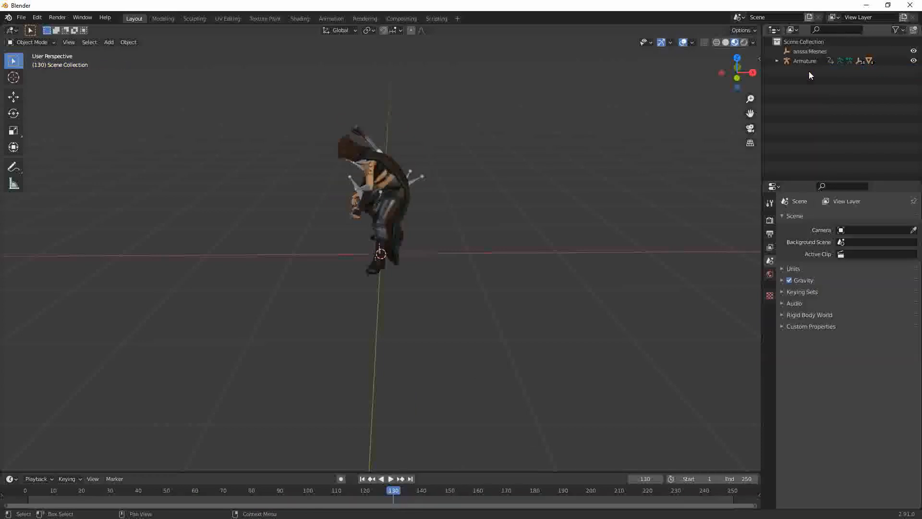
{"action": "left_click", "coordinate": [803, 52]}
{"action": "right_click", "coordinate": [801, 52]}
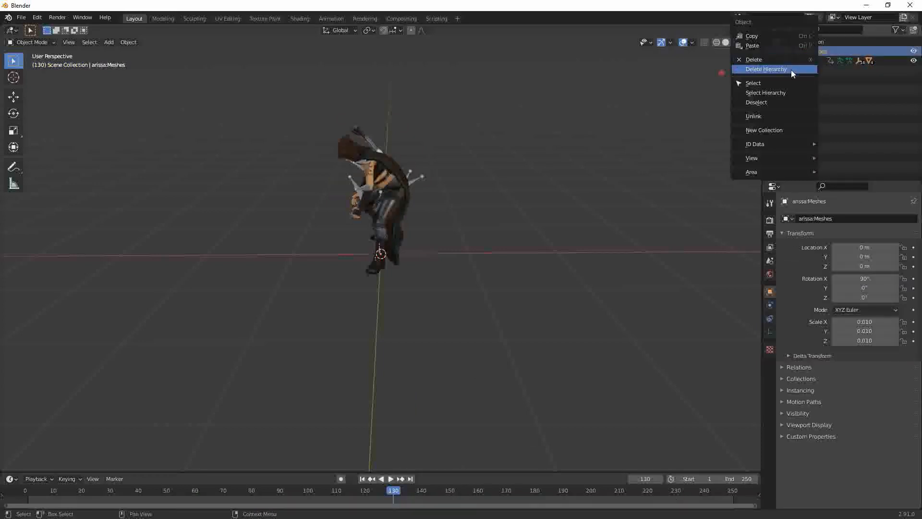
{"action": "left_click", "coordinate": [790, 70]}
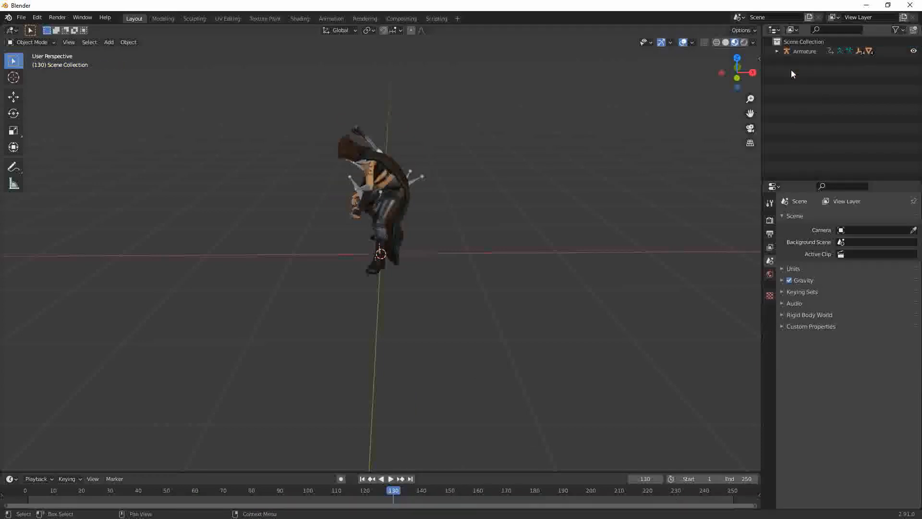
{"action": "left_click", "coordinate": [808, 51]}
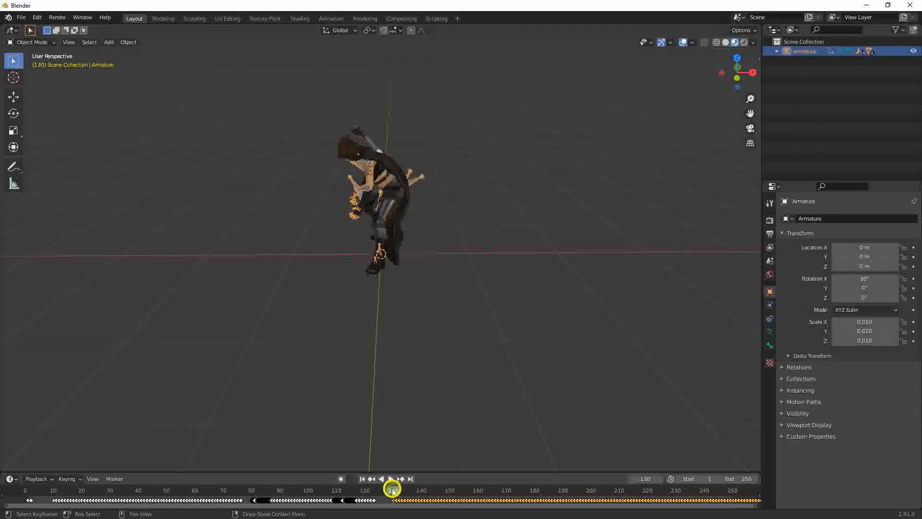
- Play the pasted animation on Armature from frame 130 to about frame 206, and set the scene's end frame to 500
{"action": "key", "text": "space"}
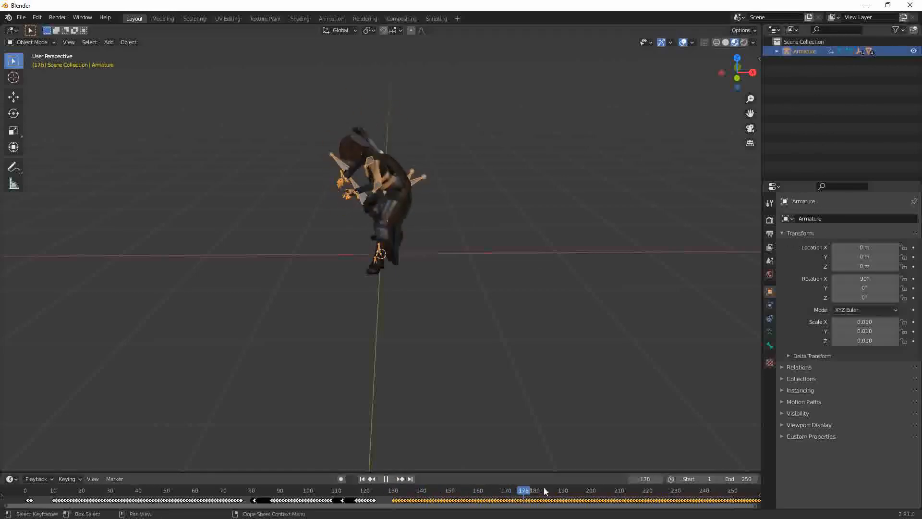
{"action": "key", "text": "space"}
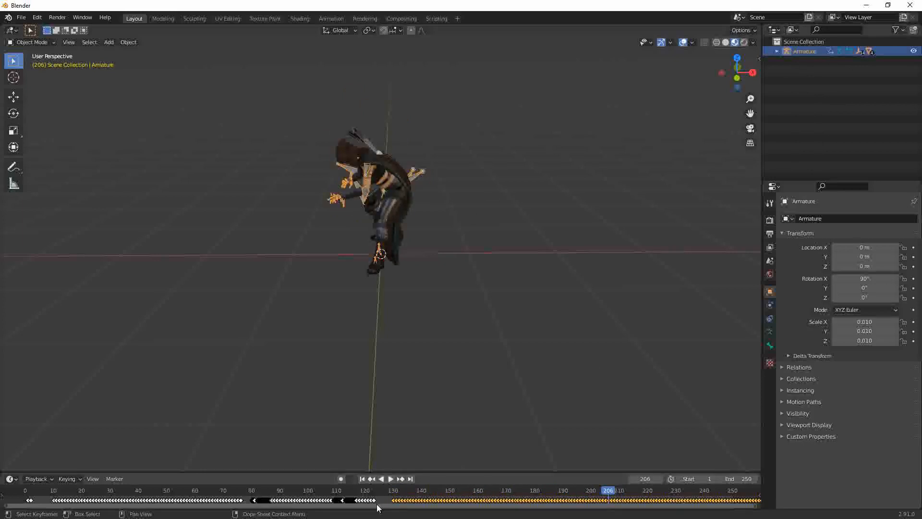
{"action": "left_click_drag", "start_coordinate": [377, 507], "coordinate": [741, 512]}
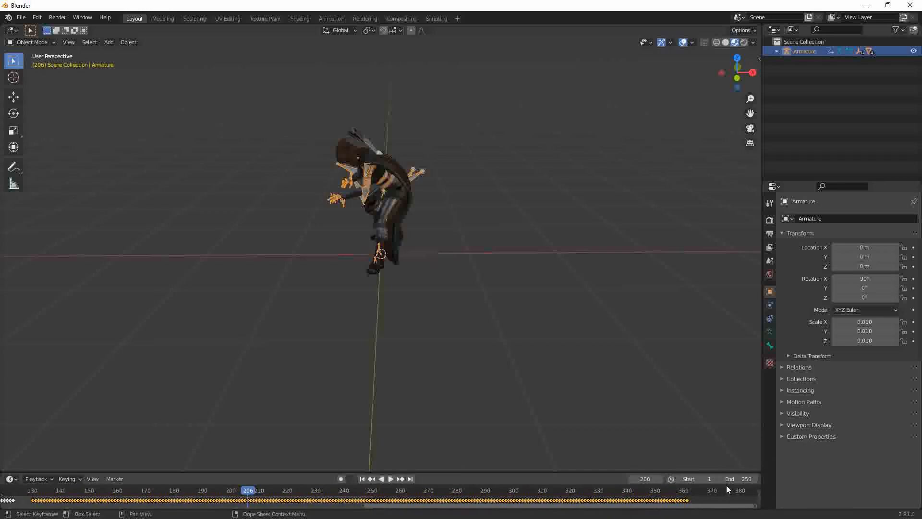
{"action": "left_click", "coordinate": [742, 478]}
{"action": "key", "text": "BackSpace"}
{"action": "type", "text": "500"}
{"action": "key", "text": "Return"}
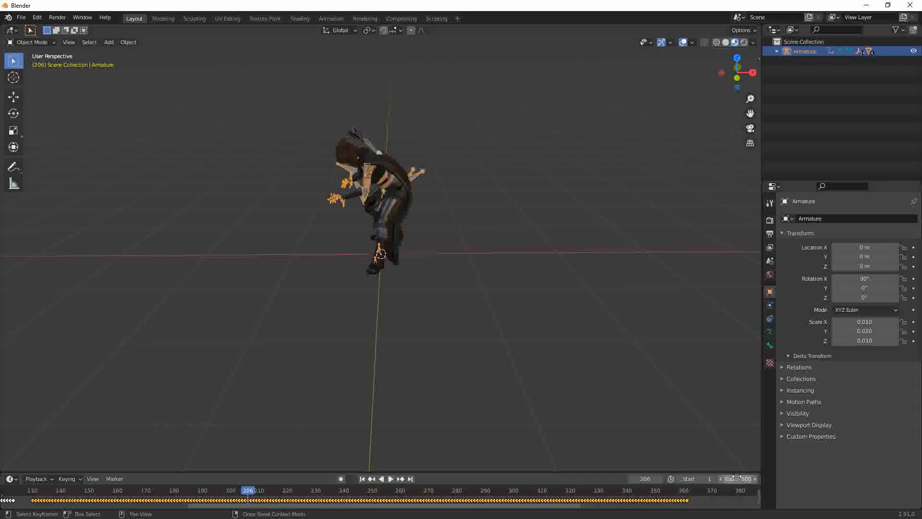
- Play the pasted animation on Armature from frame 206 onwards and place the playhead at frame 370
{"action": "left_click_drag", "start_coordinate": [444, 507], "coordinate": [471, 507]}
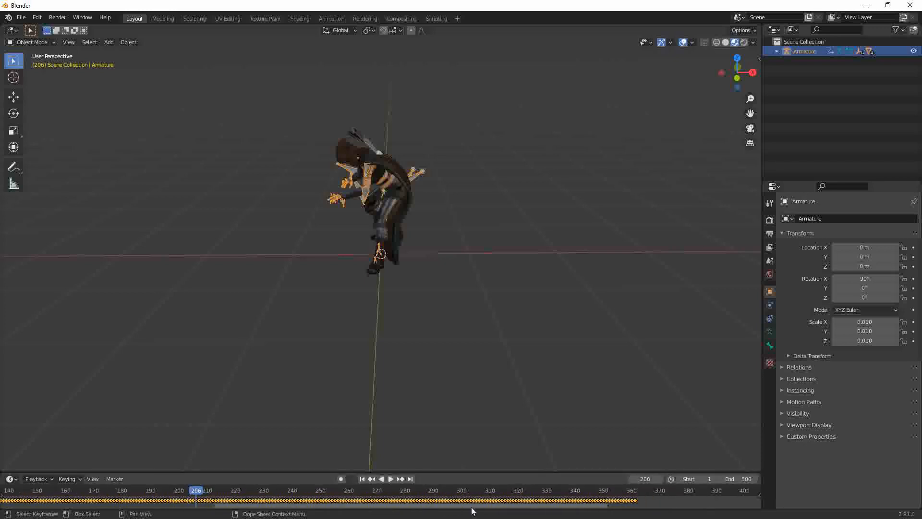
{"action": "key", "text": "space"}
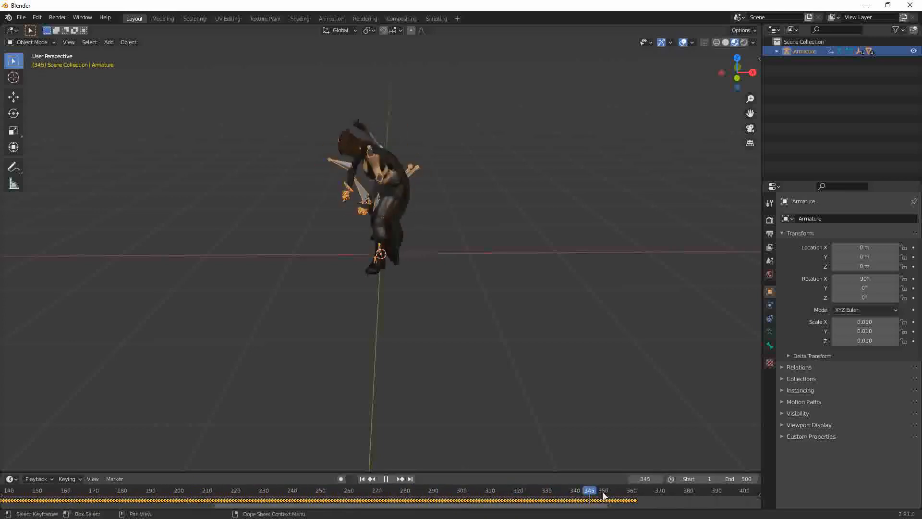
{"action": "left_click_drag", "start_coordinate": [664, 497], "coordinate": [660, 497]}
{"action": "key", "text": "space"}
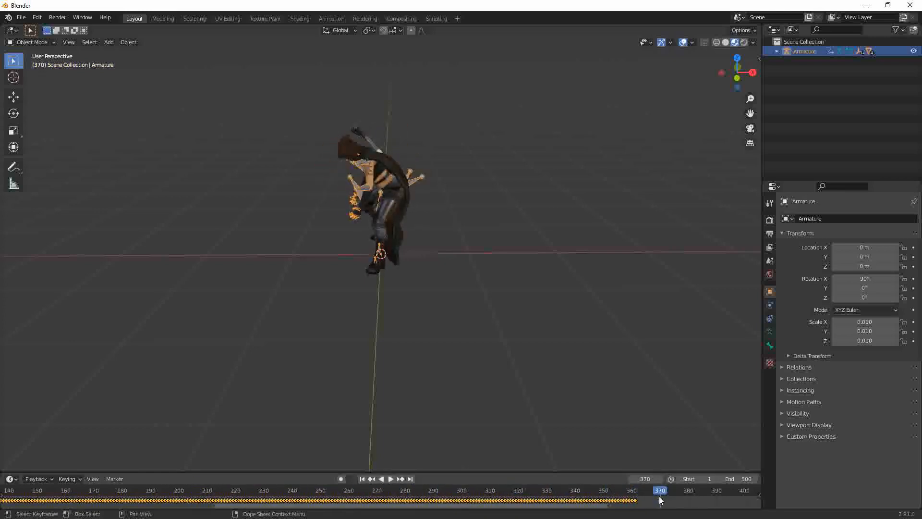
- Import the death animation FBX from the Downloads folder
{"action": "left_click", "coordinate": [23, 17]}
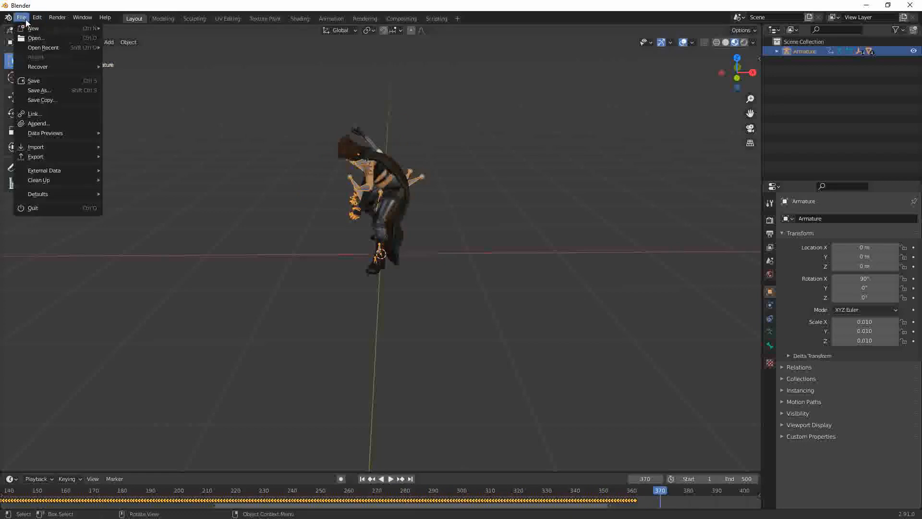
{"action": "mouse_move", "coordinate": [62, 148]}
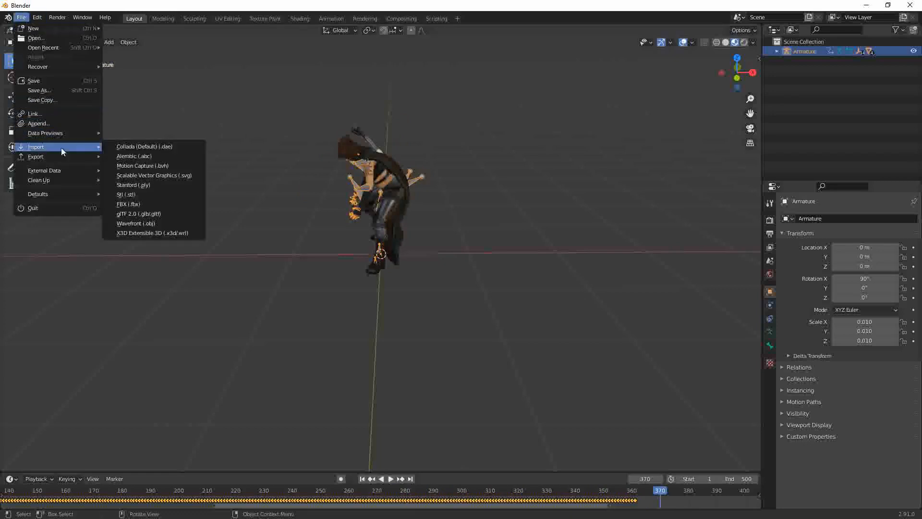
{"action": "left_click", "coordinate": [134, 204]}
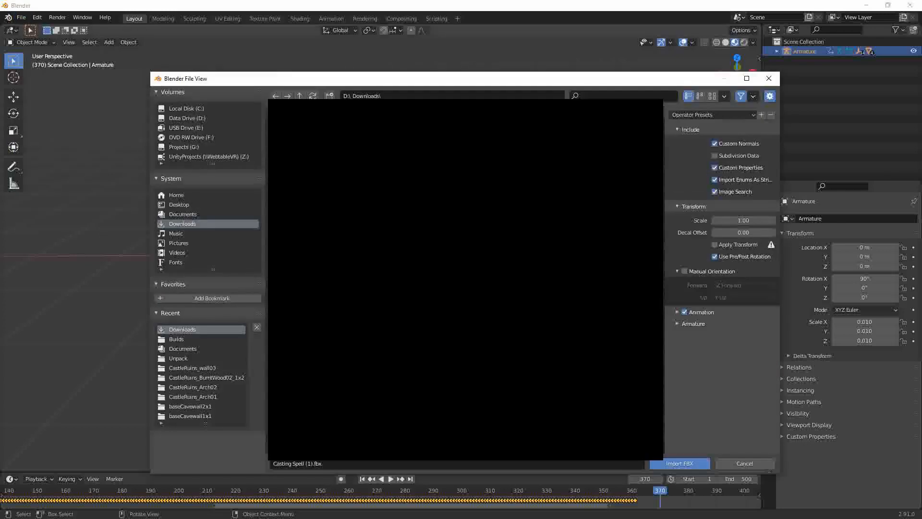
{"action": "left_click", "coordinate": [681, 464]}
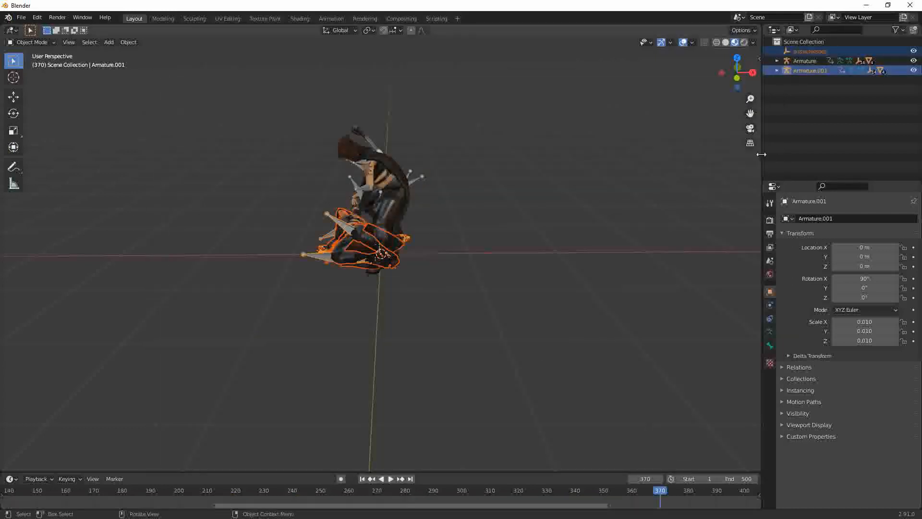
- Copy all keyframes of the imported Armature.001 and paste them onto Armature starting at frame 370
{"action": "left_click_drag", "start_coordinate": [418, 505], "coordinate": [187, 509]}
{"action": "right_click", "coordinate": [191, 502]}
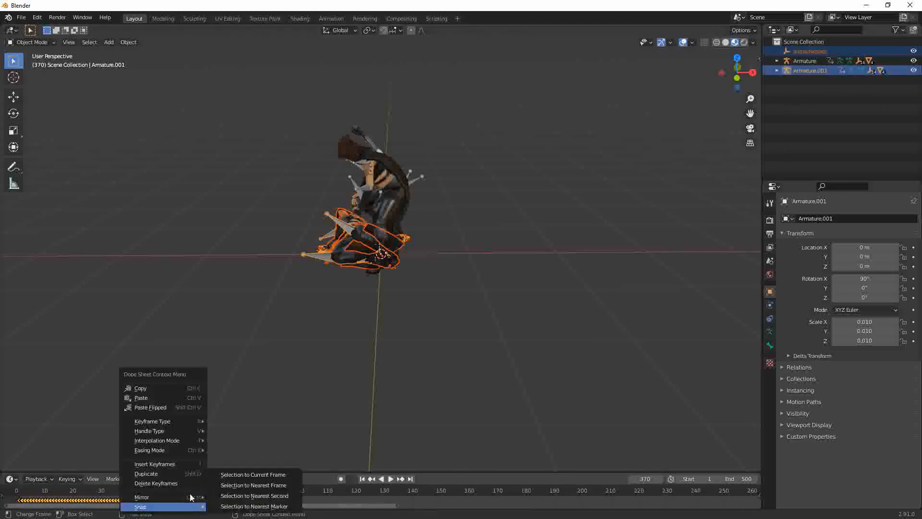
{"action": "left_click", "coordinate": [163, 388]}
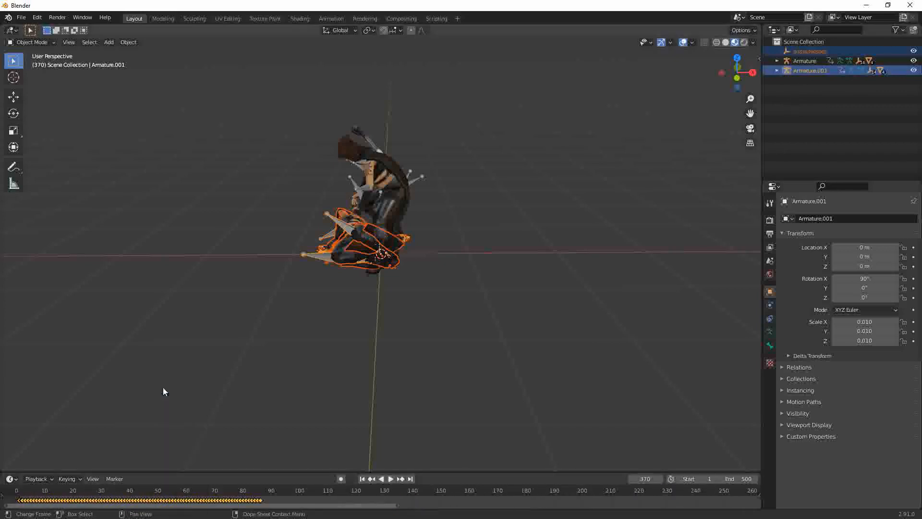
{"action": "left_click", "coordinate": [812, 60]}
{"action": "left_click_drag", "start_coordinate": [352, 506], "coordinate": [583, 500]}
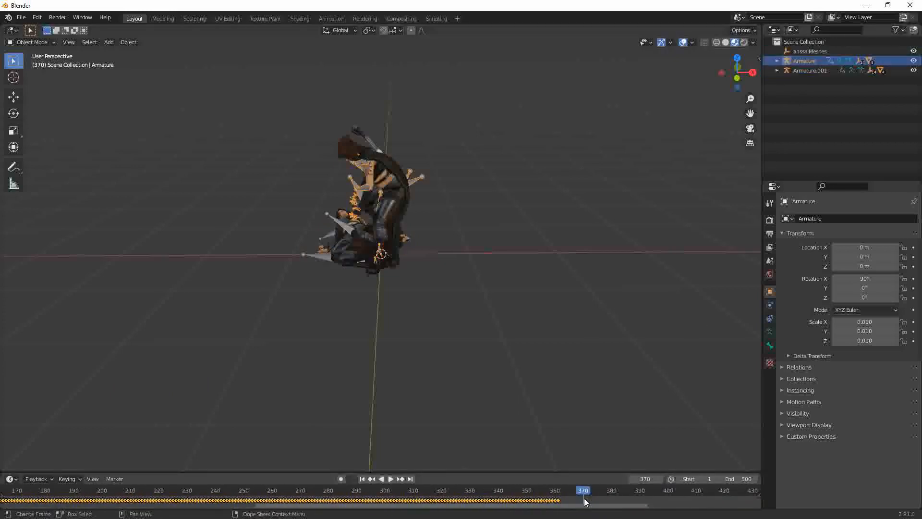
{"action": "right_click", "coordinate": [584, 497]}
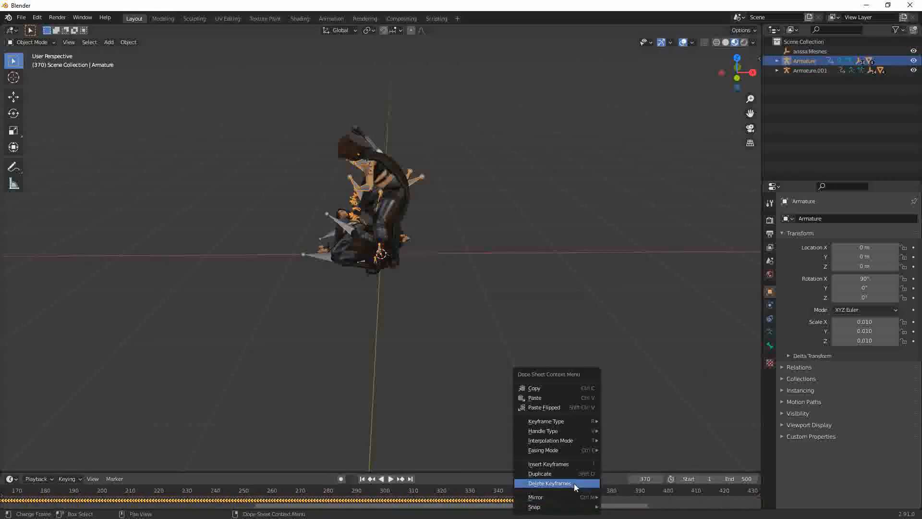
{"action": "left_click", "coordinate": [544, 398]}
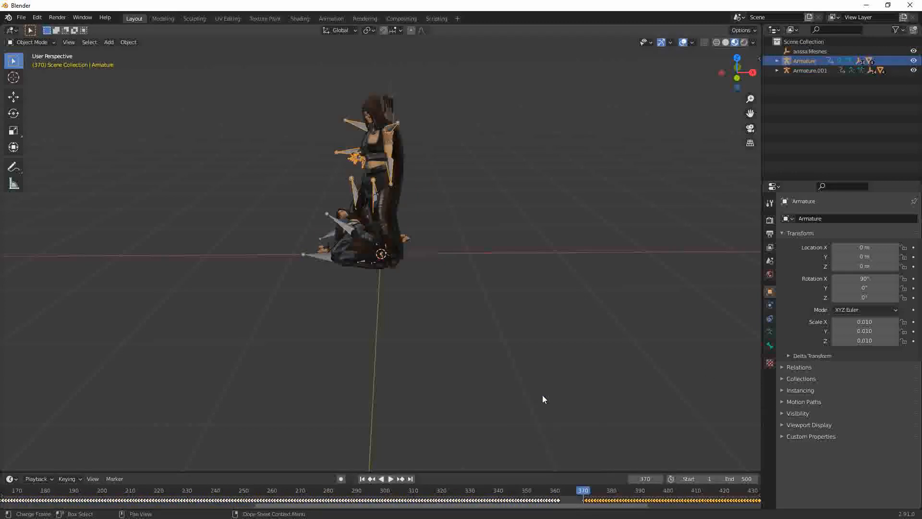
- Delete the imported Armature.001 and arissa:Meshes with their hierarchies, and select the remaining Armature
{"action": "left_click", "coordinate": [796, 70]}
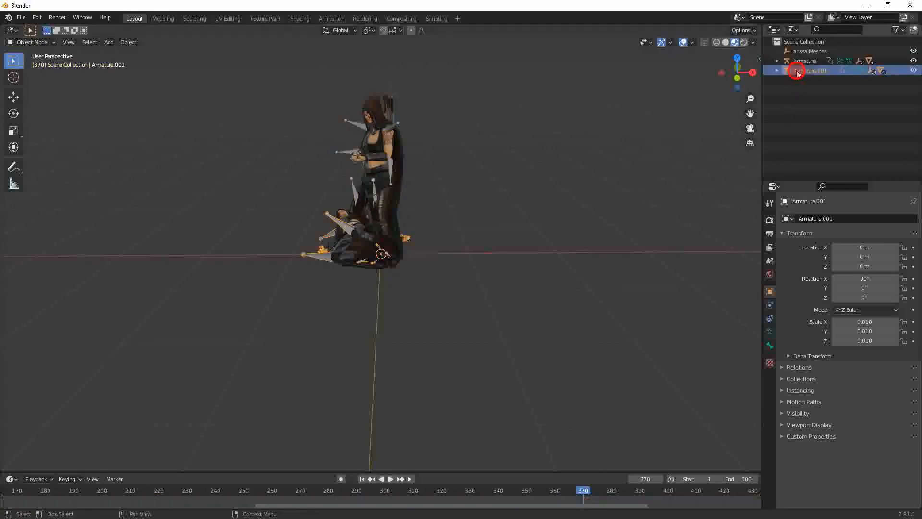
{"action": "right_click", "coordinate": [796, 70]}
{"action": "left_click", "coordinate": [796, 71]}
{"action": "left_click", "coordinate": [798, 51]}
{"action": "right_click", "coordinate": [799, 52]}
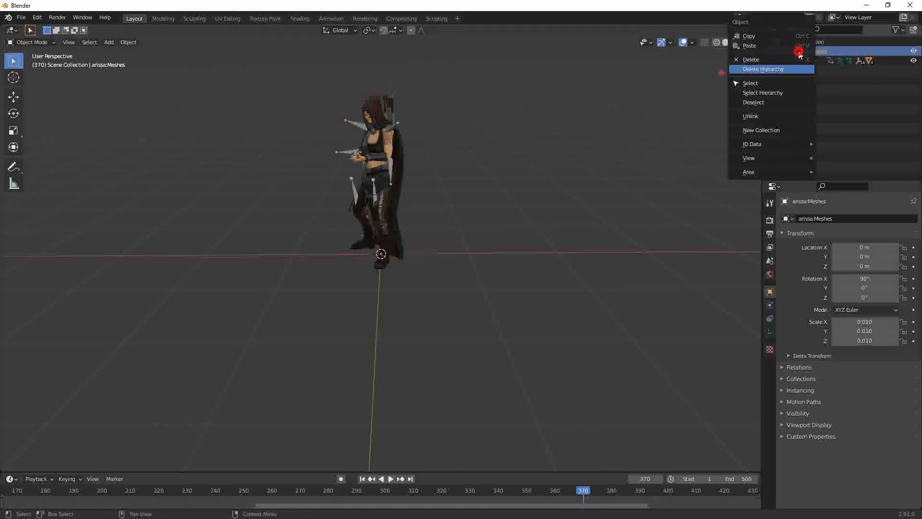
{"action": "left_click", "coordinate": [780, 70]}
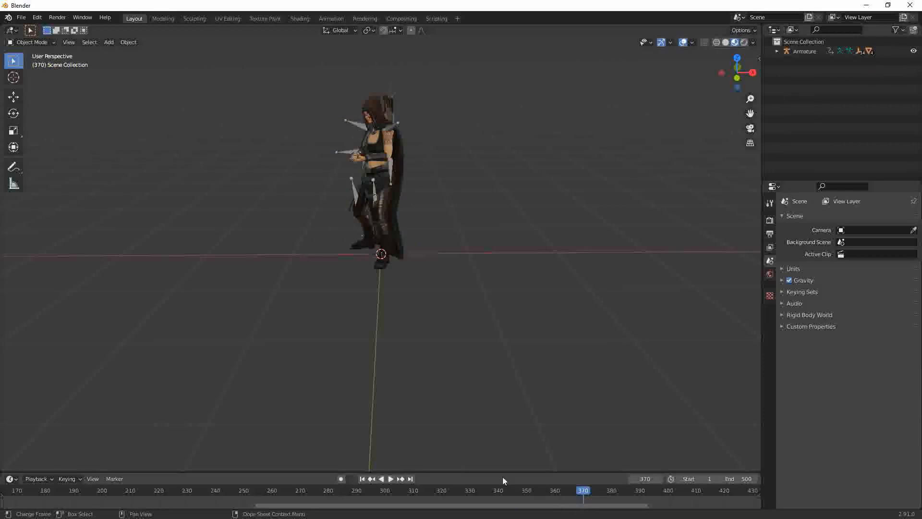
{"action": "left_click", "coordinate": [805, 52]}
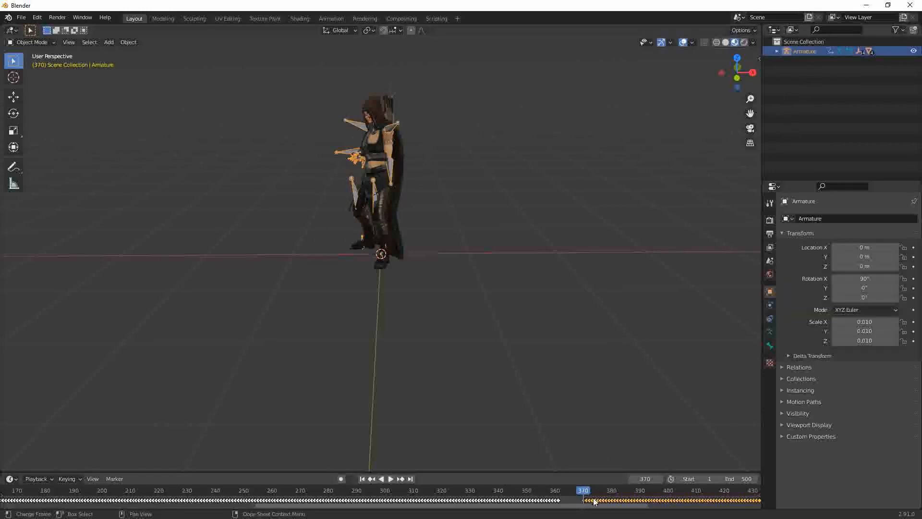
- Set the scene's end frame to 456 to match Armature's last keyframe
{"action": "left_click_drag", "start_coordinate": [593, 506], "coordinate": [715, 515]}
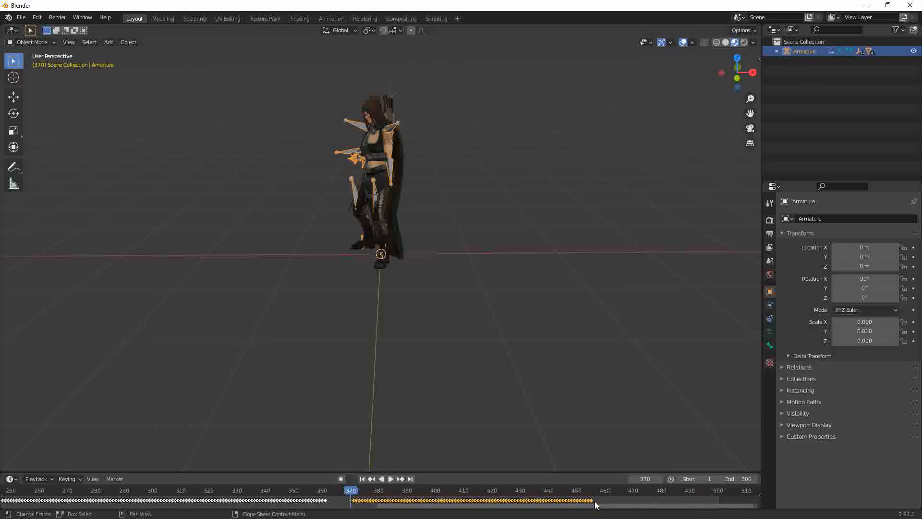
{"action": "left_click", "coordinate": [752, 479]}
{"action": "left_click", "coordinate": [750, 478]}
{"action": "key", "text": "BackSpace"}
{"action": "type", "text": "456"}
{"action": "key", "text": "Return"}
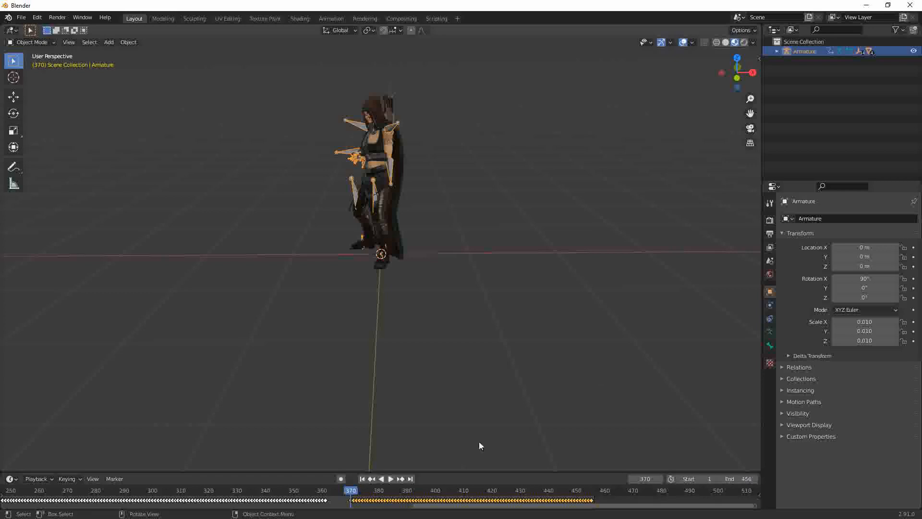
- Play the pasted animation on Armature from frame 370, and return the playhead to frame 1
{"action": "key", "text": "space"}
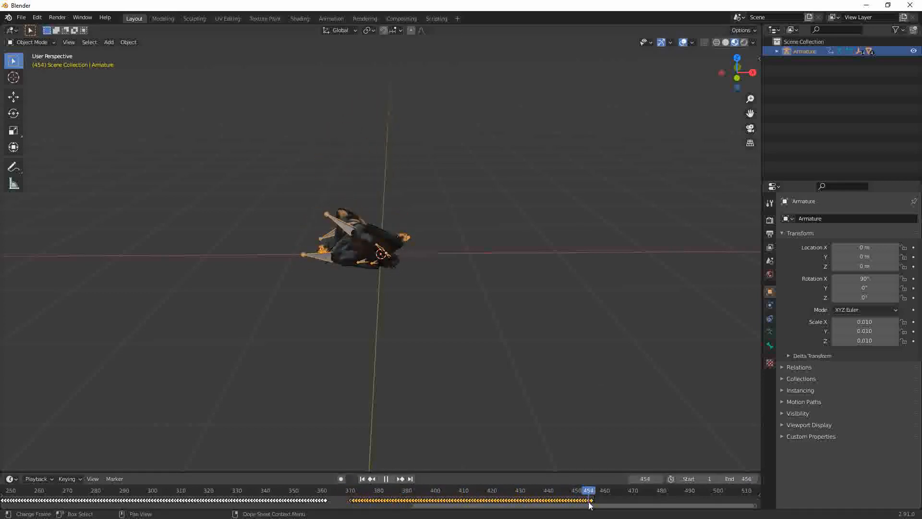
{"action": "left_click_drag", "start_coordinate": [595, 504], "coordinate": [52, 507]}
{"action": "key", "text": "space"}
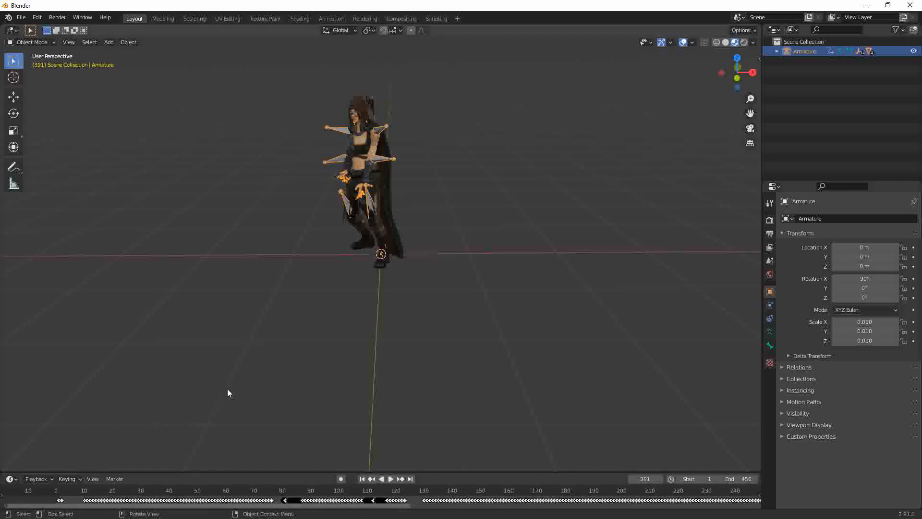
{"action": "left_click", "coordinate": [62, 489]}
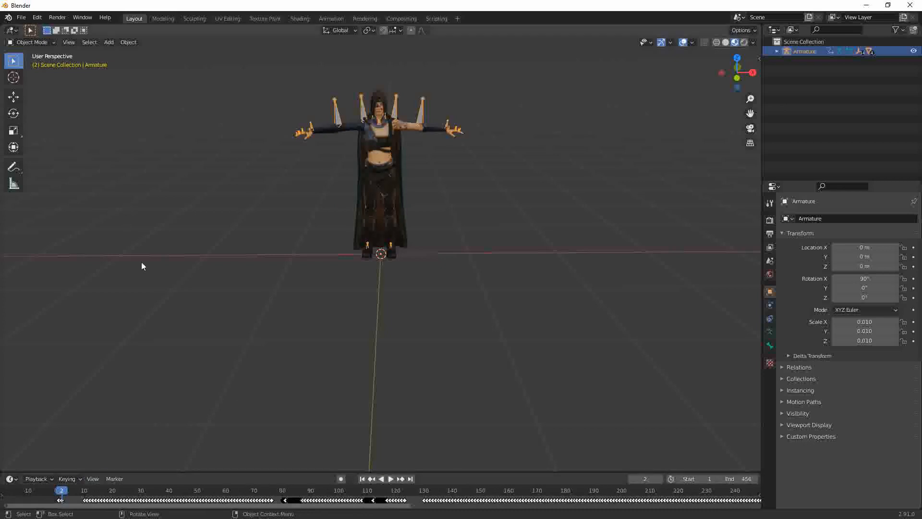
{"action": "key", "text": "Left"}
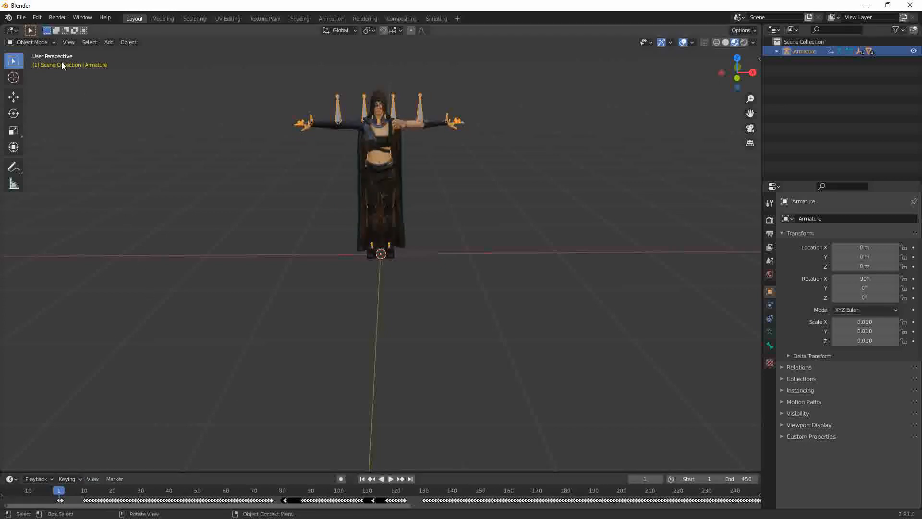
- Start an FBX export of the scene and choose the Downloads folder as its destination
{"action": "left_click", "coordinate": [21, 18]}
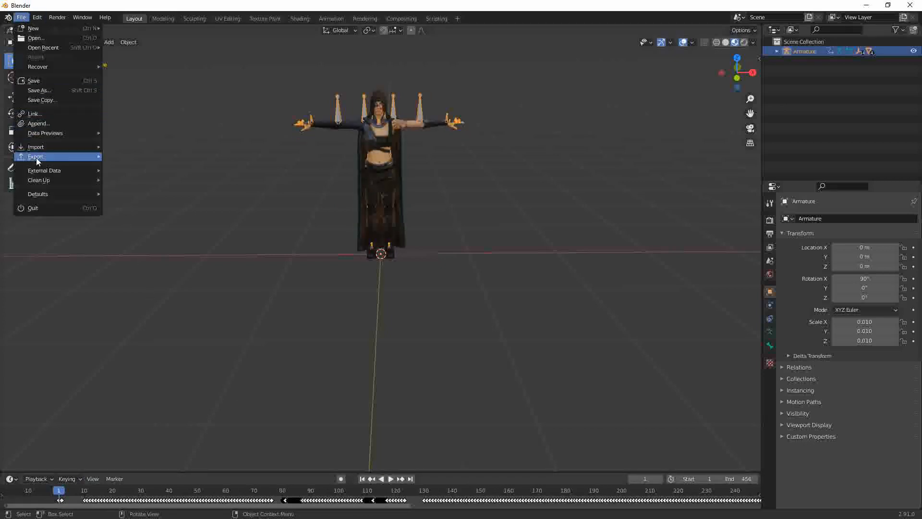
{"action": "mouse_move", "coordinate": [37, 158]}
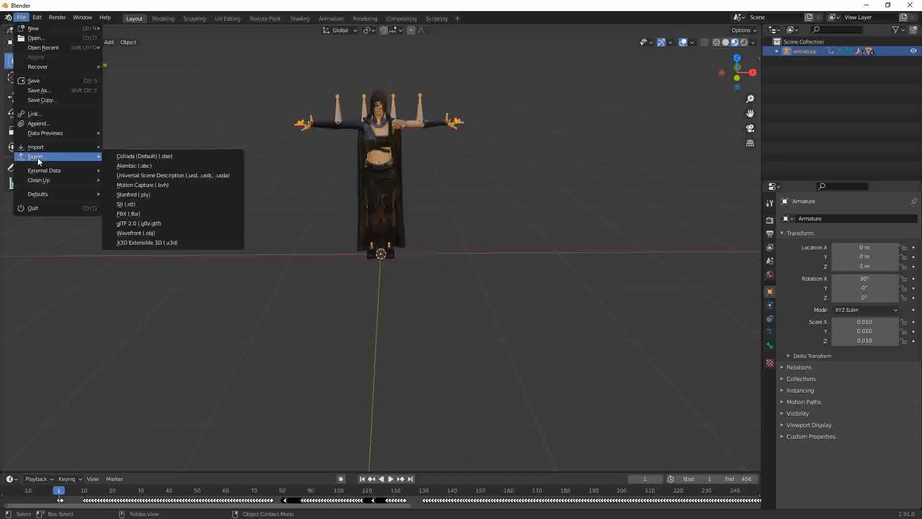
{"action": "left_click", "coordinate": [128, 212]}
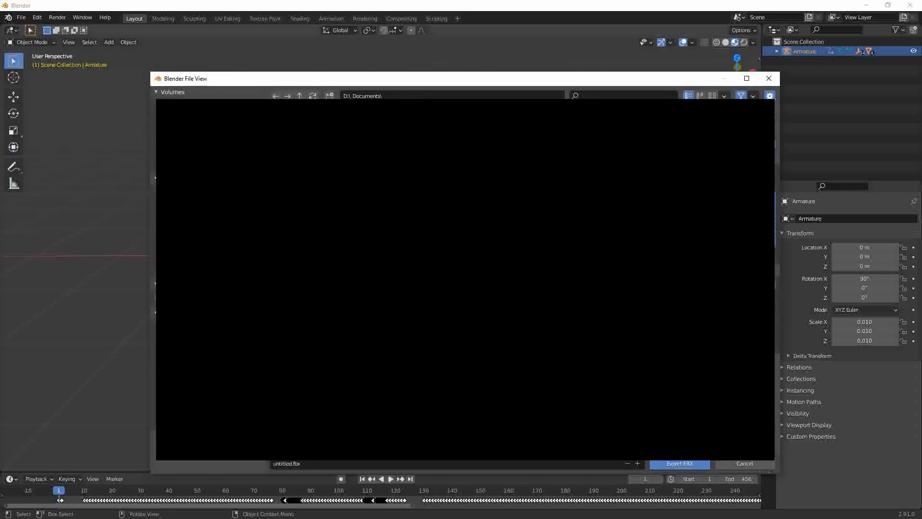
{"action": "left_click_drag", "start_coordinate": [449, 78], "coordinate": [371, 64]}
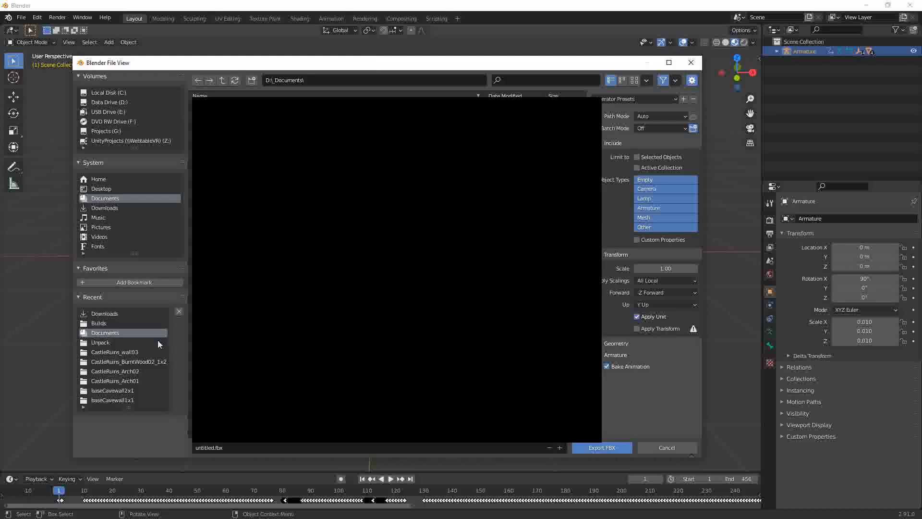
{"action": "left_click", "coordinate": [117, 208]}
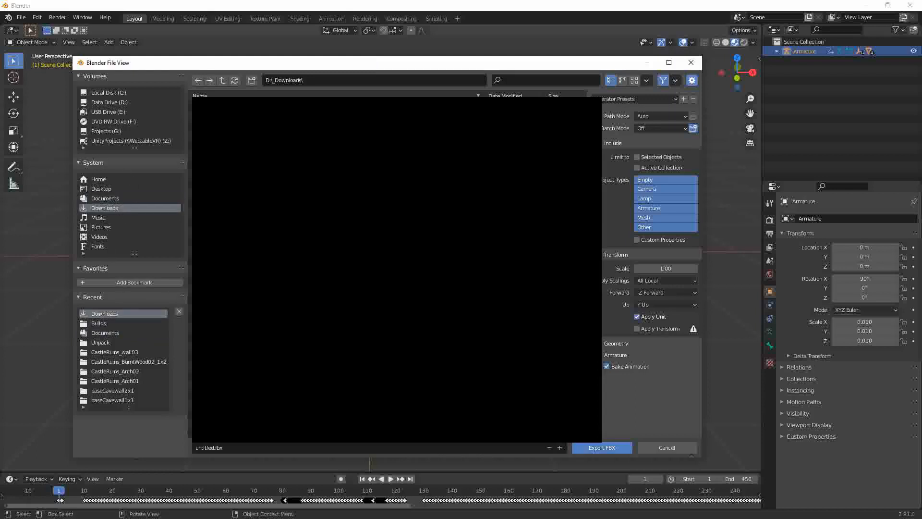
- Name the export file Arissa_Animated.fbx and export it
{"action": "left_click", "coordinate": [232, 447]}
{"action": "key", "text": "Left"}
{"action": "key", "text": "Left"}
{"action": "key", "text": "Left"}
{"action": "key", "text": "Left"}
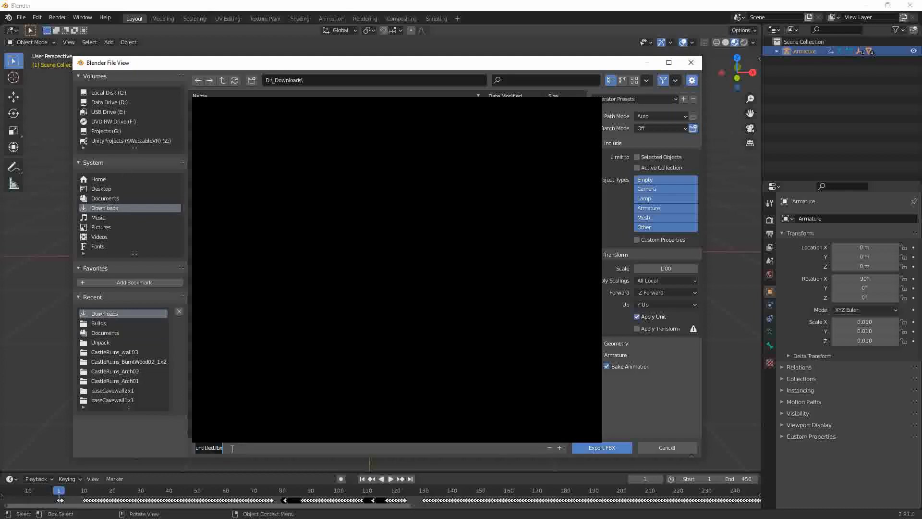
{"action": "key", "text": "BackSpace"}
{"action": "type", "text": "Arissa"}
{"action": "type", "text": "_Animated"}
{"action": "key", "text": "Return"}
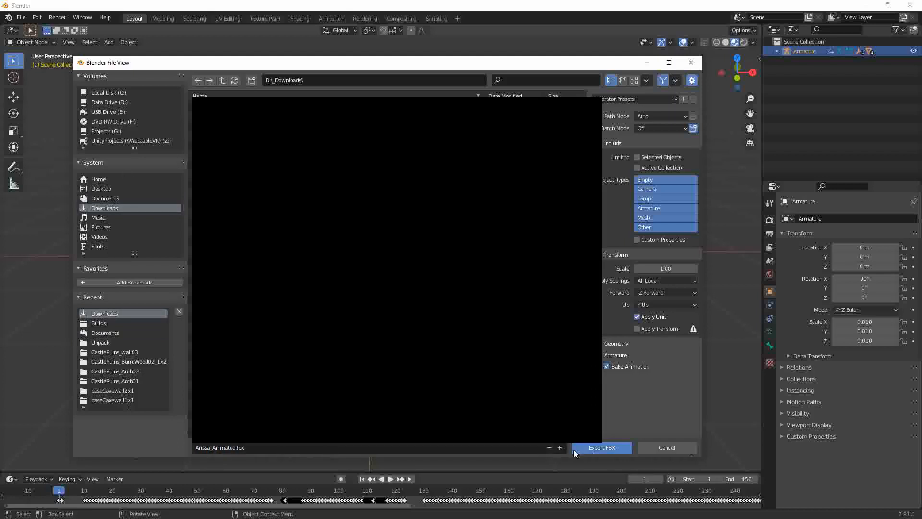
{"action": "left_click", "coordinate": [590, 449]}
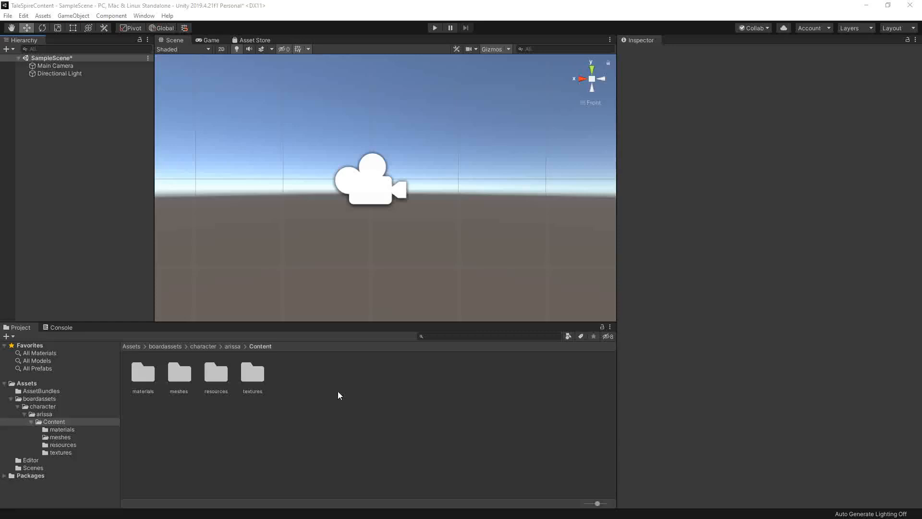
- Switch to Unity and open the meshes folder inside arissa's Content folder
{"action": "left_click", "coordinate": [234, 347]}
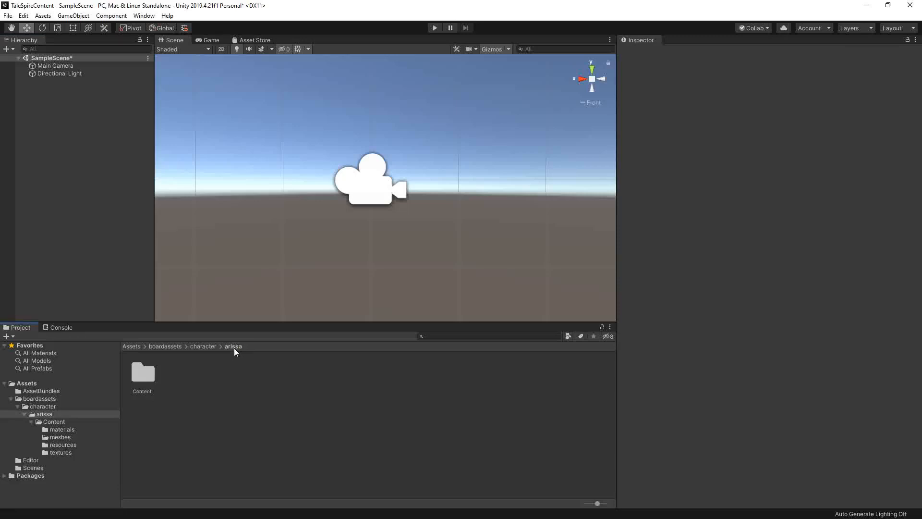
{"action": "double_click", "coordinate": [152, 374]}
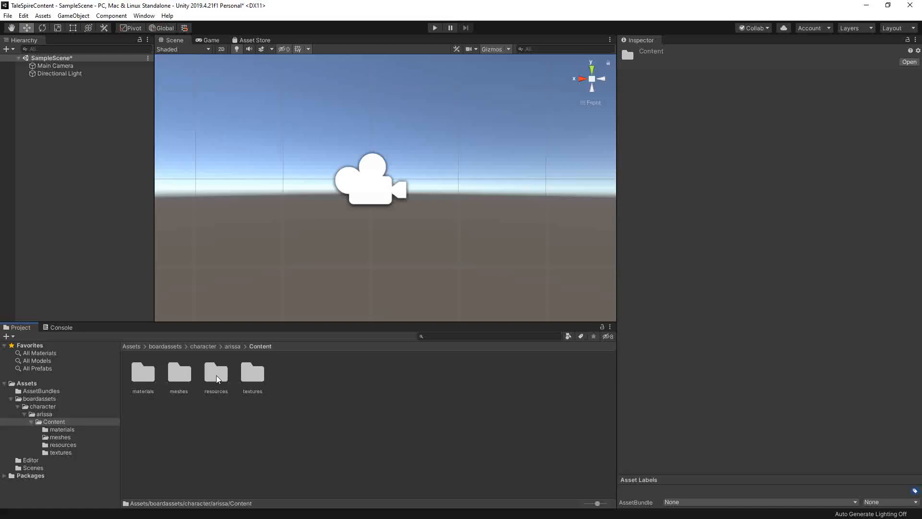
{"action": "double_click", "coordinate": [180, 377]}
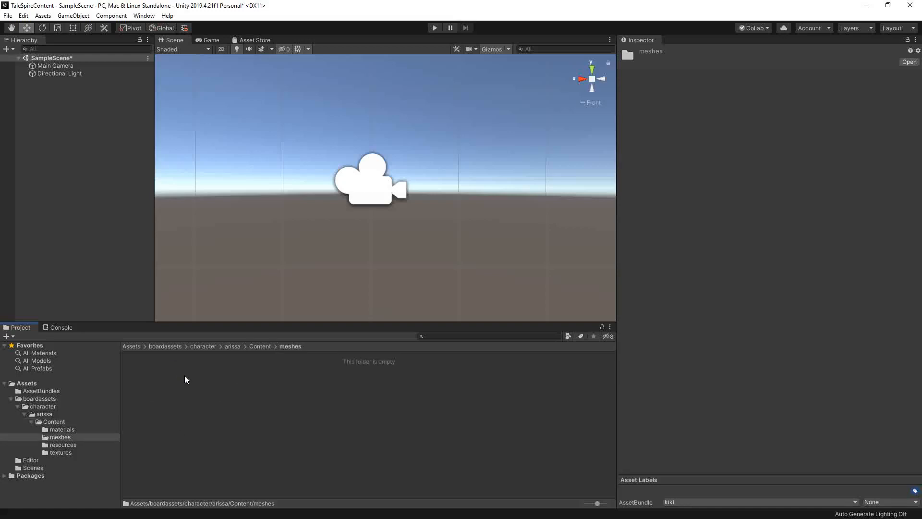
- Import Arissa_Animated.fbx as a new asset into the meshes folder
{"action": "right_click", "coordinate": [186, 378]}
{"action": "mouse_move", "coordinate": [222, 235]}
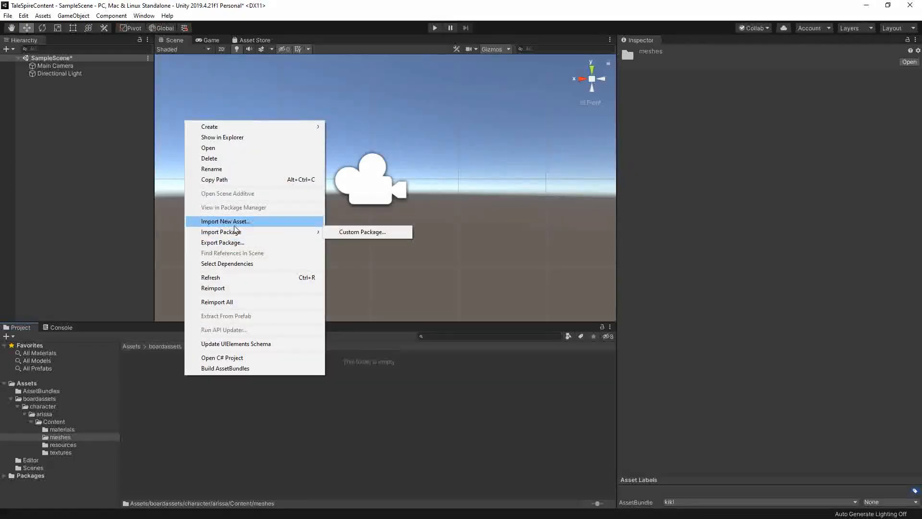
{"action": "left_click", "coordinate": [235, 221]}
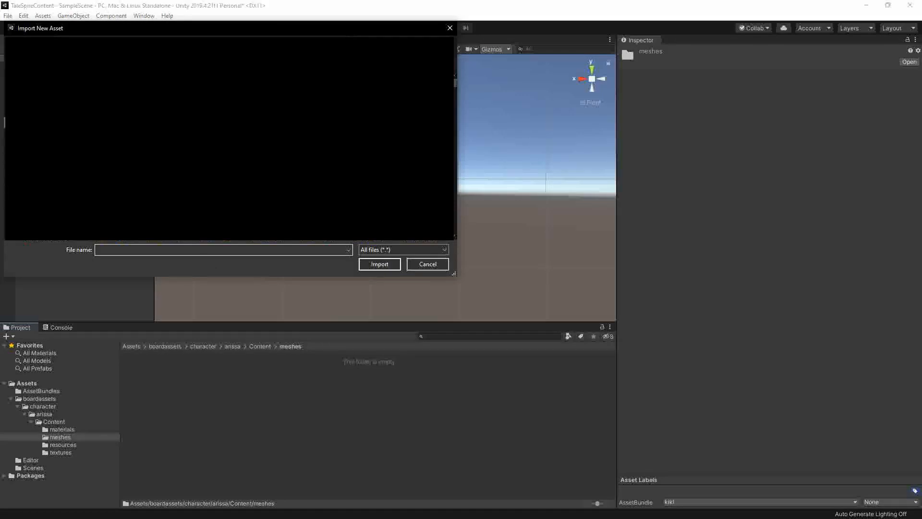
{"action": "left_click", "coordinate": [111, 251]}
{"action": "type", "text": "arr"}
{"action": "key", "text": "BackSpace"}
{"action": "key", "text": "Down"}
{"action": "key", "text": "Down"}
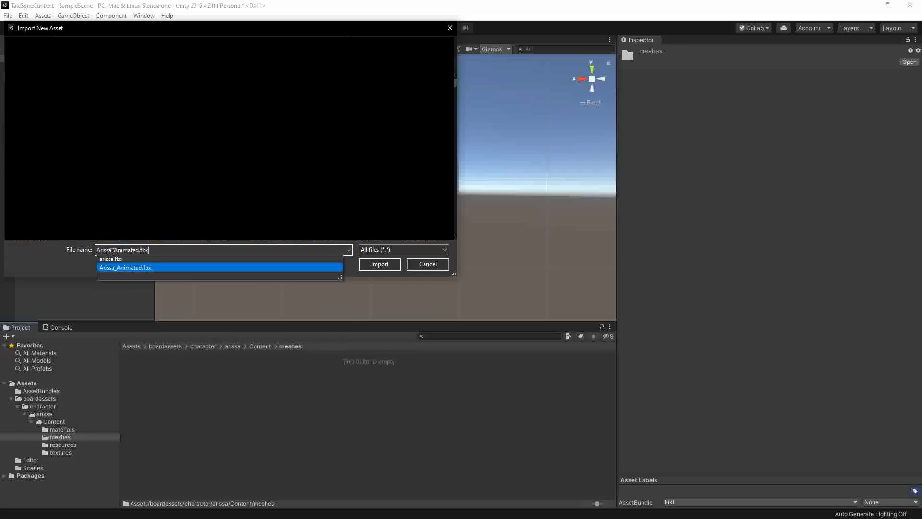
{"action": "key", "text": "Return"}
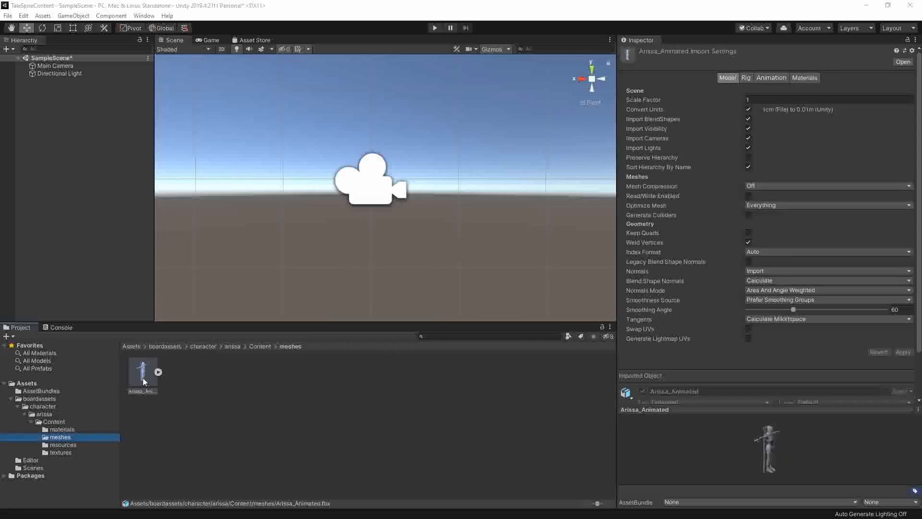
- Enable Read/Write and set Blend Shape Normals to Import in Arissa_Animated's model import settings, and apply them
{"action": "left_click", "coordinate": [158, 372]}
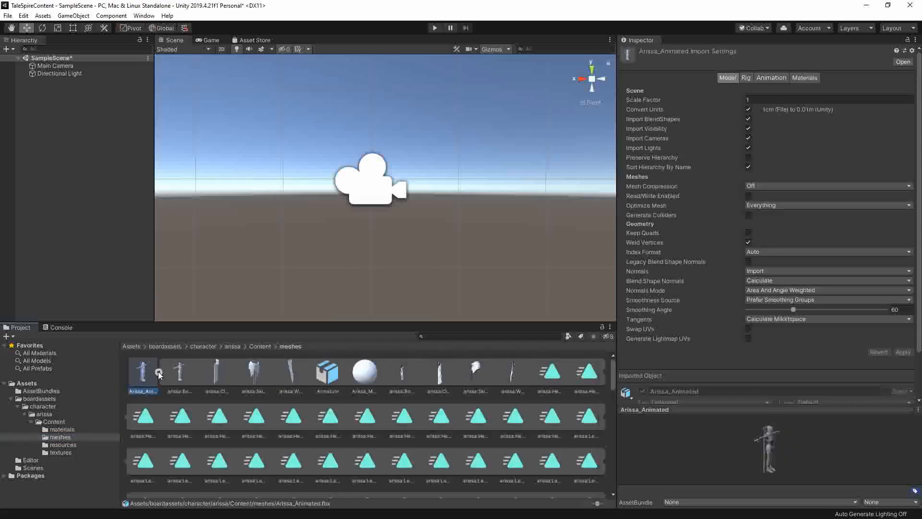
{"action": "left_click", "coordinate": [158, 373]}
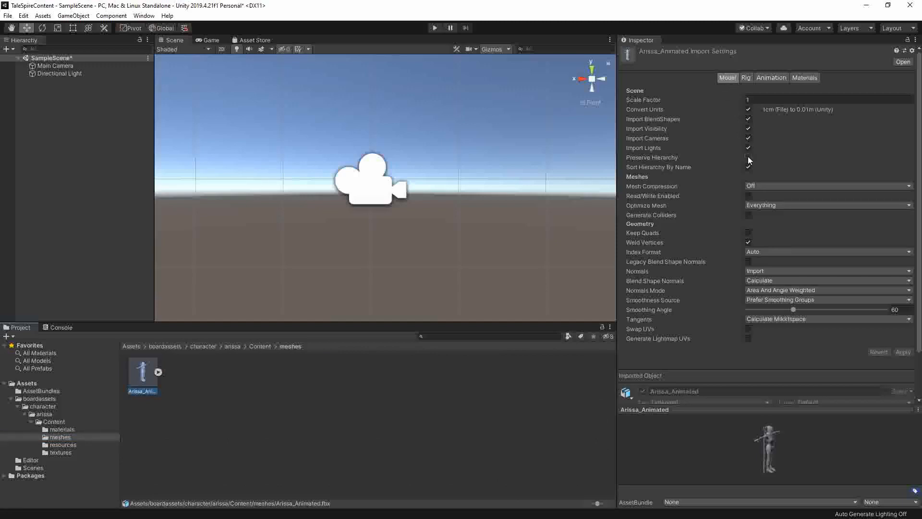
{"action": "left_click", "coordinate": [748, 196]}
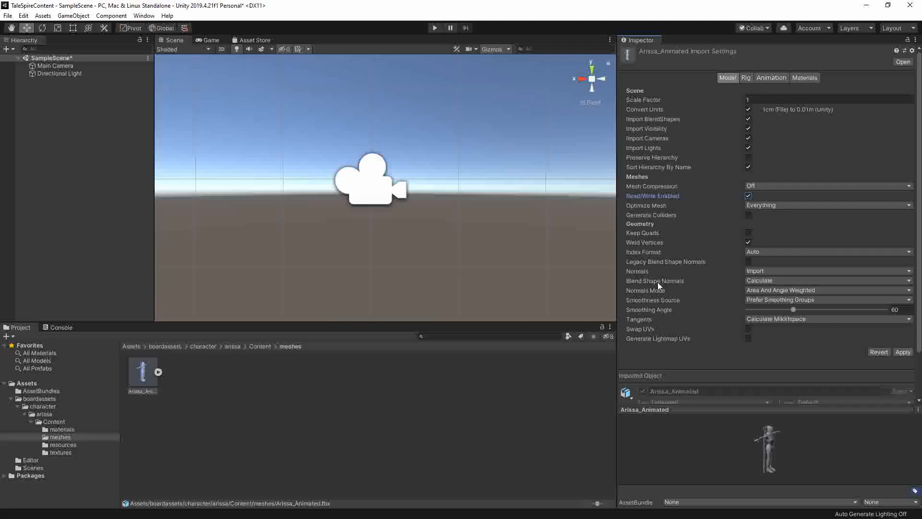
{"action": "left_click", "coordinate": [750, 280]}
{"action": "left_click", "coordinate": [762, 291]}
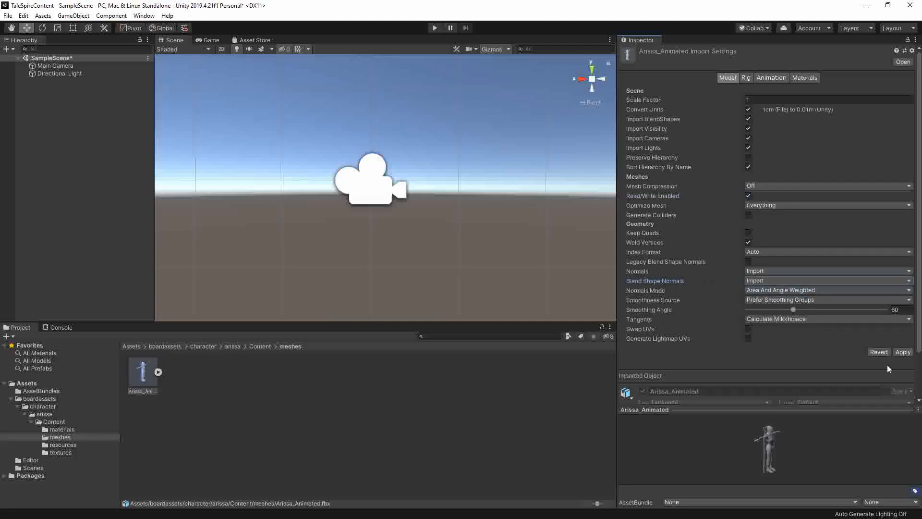
{"action": "left_click", "coordinate": [903, 352]}
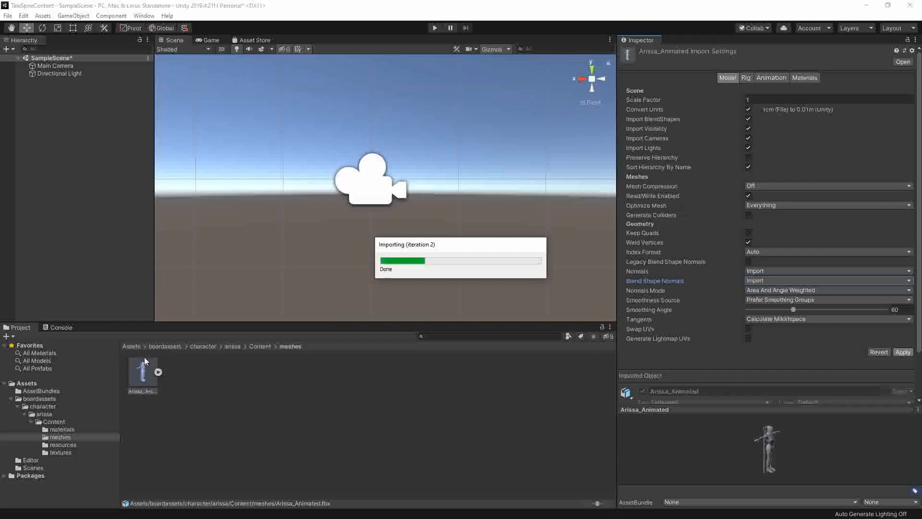
- Set the Animation Type of Arissa_Animated's rig to Legacy and apply it
{"action": "left_click", "coordinate": [748, 79]}
{"action": "left_click", "coordinate": [766, 91]}
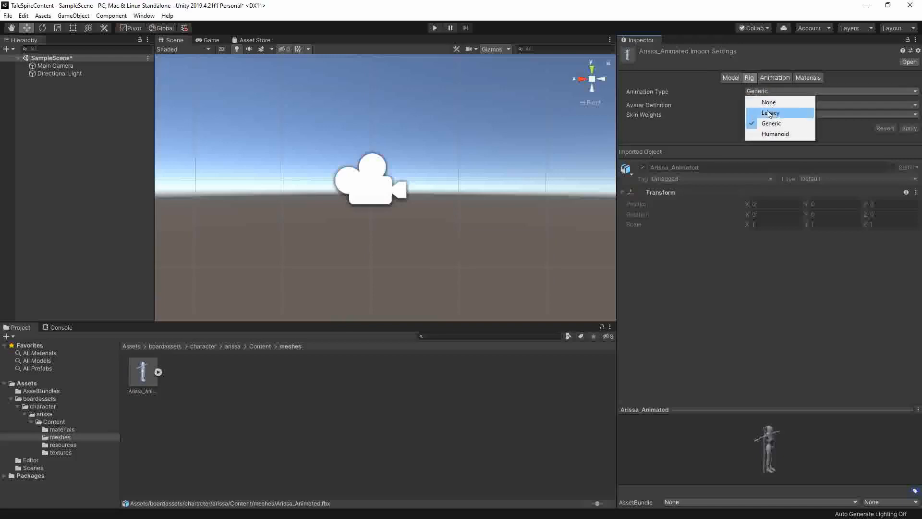
{"action": "left_click", "coordinate": [766, 110]}
{"action": "left_click", "coordinate": [908, 129]}
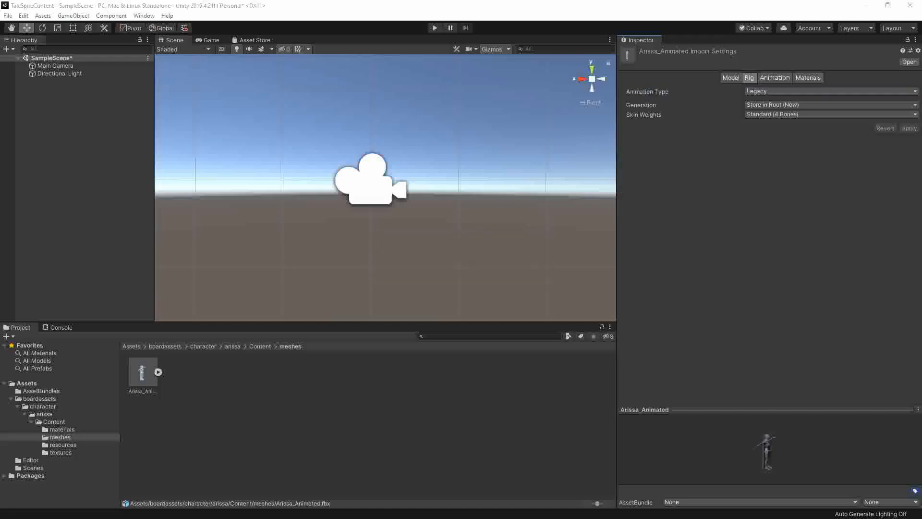
- Remove the surplus bone clips whose names start with "arissa:" from Arissa_Animated's animation clip list, working upward from the end of the list
{"action": "left_click", "coordinate": [775, 79]}
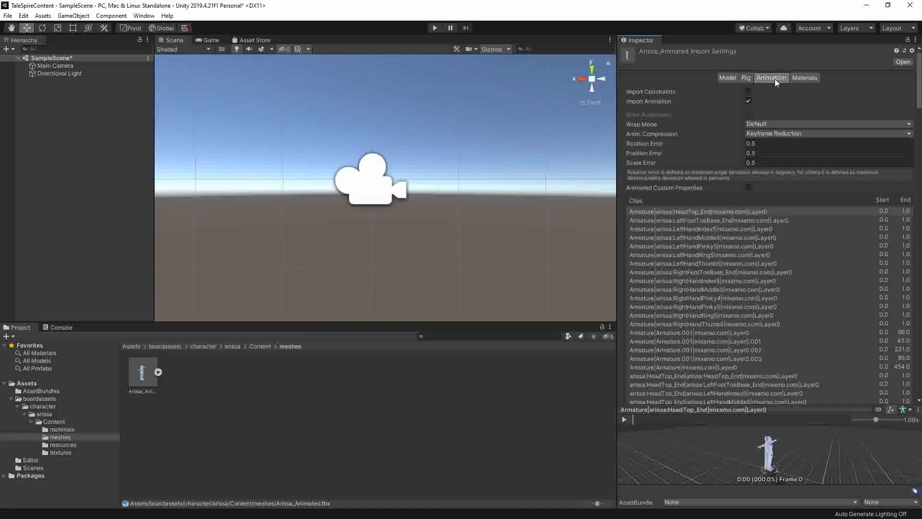
{"action": "scroll", "coordinate": [788, 221], "scroll_direction": "down", "scroll_amount": 15}
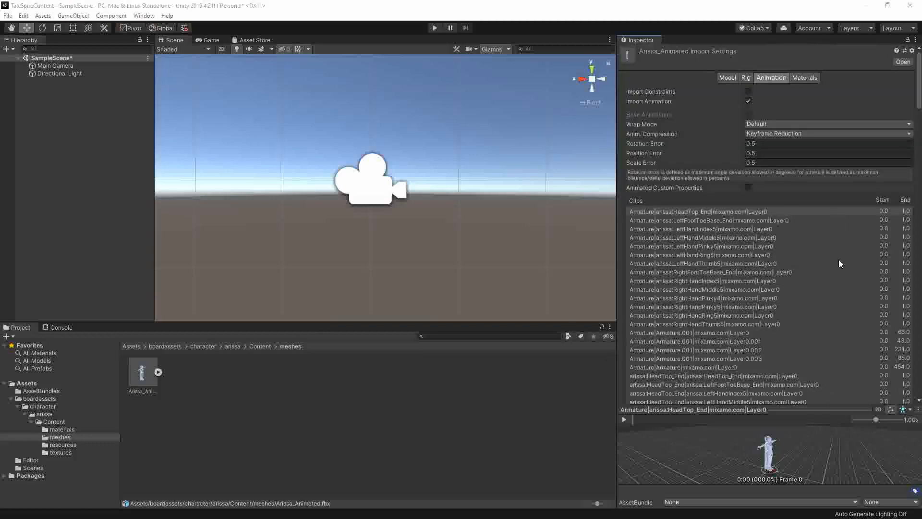
{"action": "scroll", "coordinate": [865, 323], "scroll_direction": "down", "scroll_amount": 6}
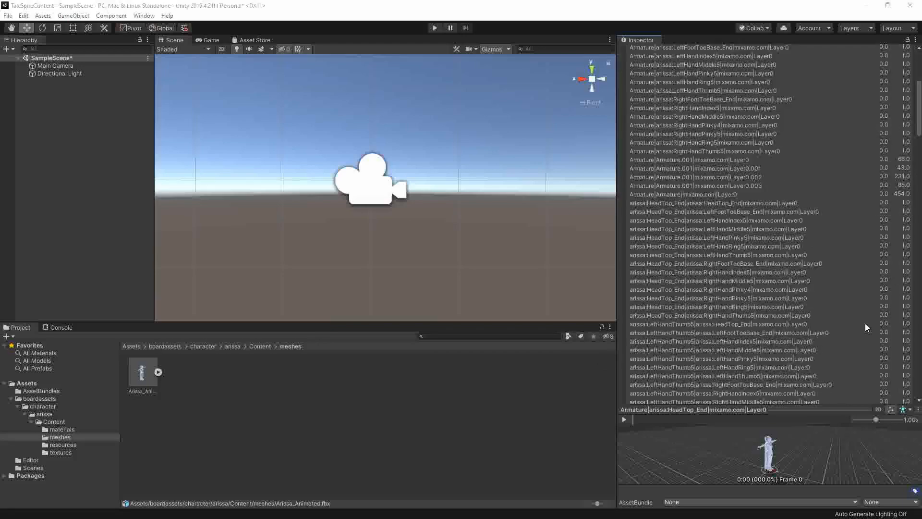
{"action": "scroll", "coordinate": [865, 324], "scroll_direction": "down", "scroll_amount": 15}
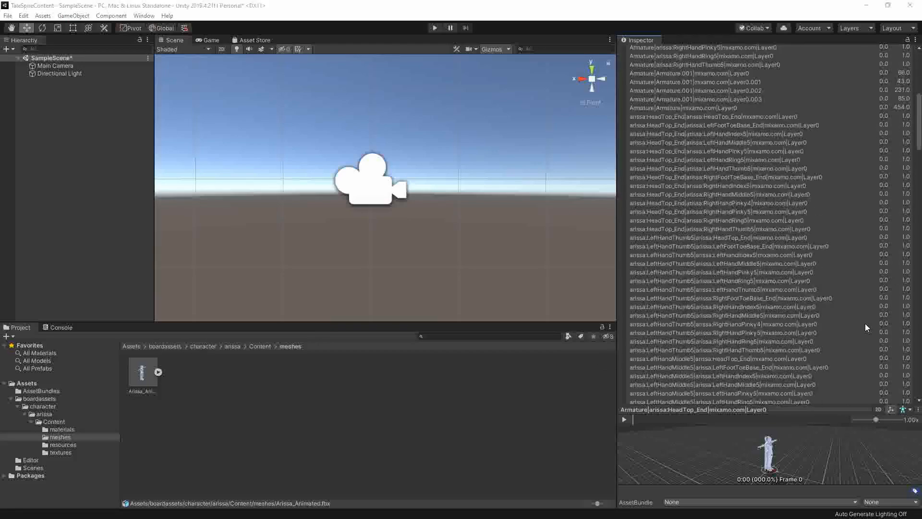
{"action": "scroll", "coordinate": [865, 323], "scroll_direction": "down", "scroll_amount": 12}
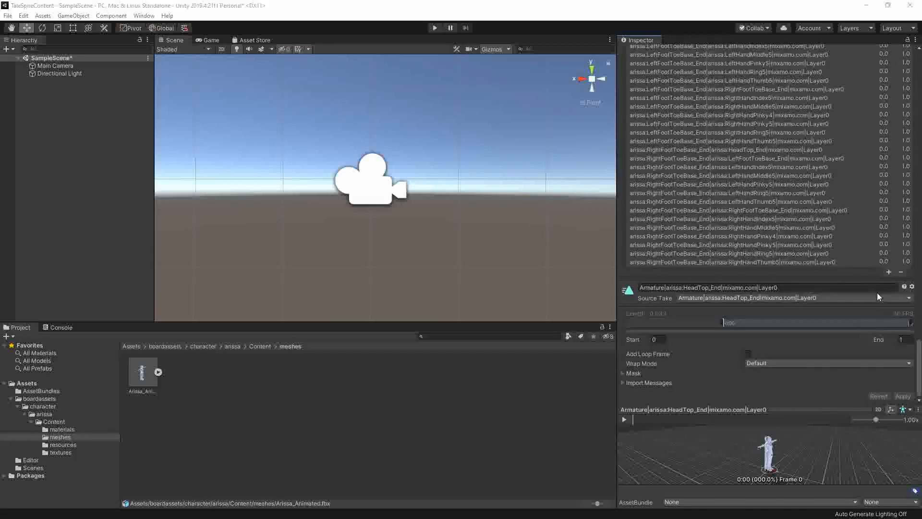
{"action": "left_click", "coordinate": [901, 274]}
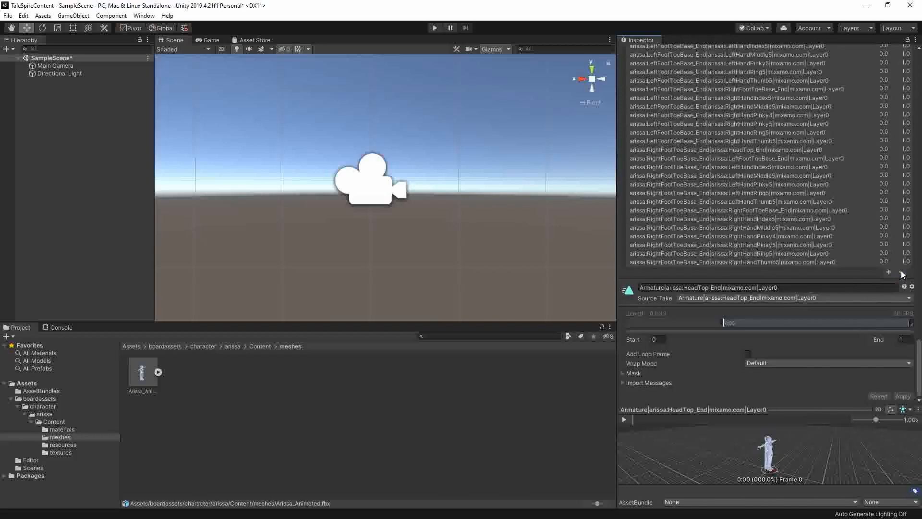
{"action": "left_click", "coordinate": [816, 262]}
{"action": "left_click", "coordinate": [789, 115]}
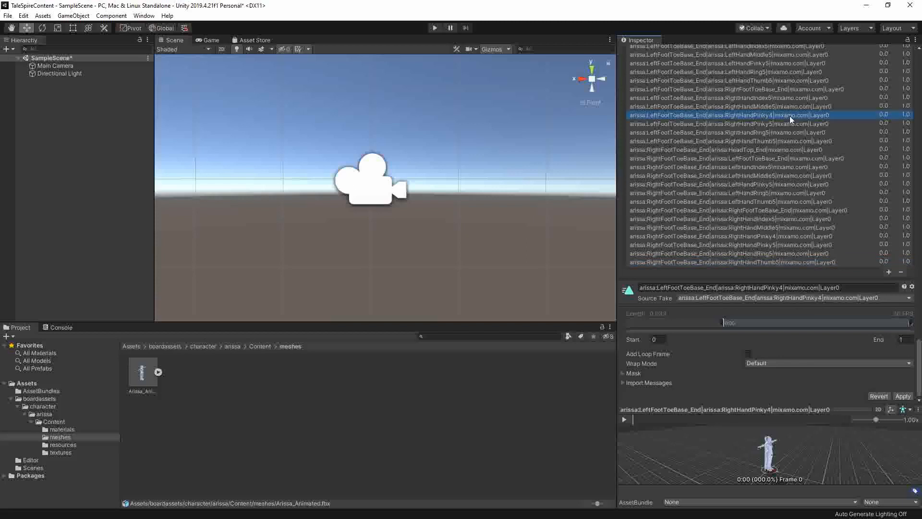
{"action": "left_click", "coordinate": [901, 272]}
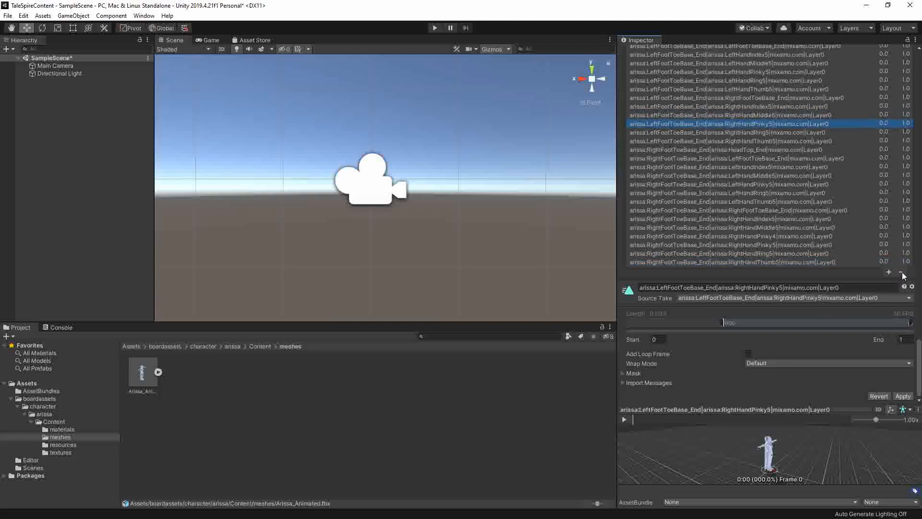
{"action": "left_click", "coordinate": [902, 272]}
{"action": "left_click", "coordinate": [901, 272]}
{"action": "left_click", "coordinate": [902, 273]}
{"action": "left_click", "coordinate": [901, 272]}
{"action": "left_click", "coordinate": [901, 272]}
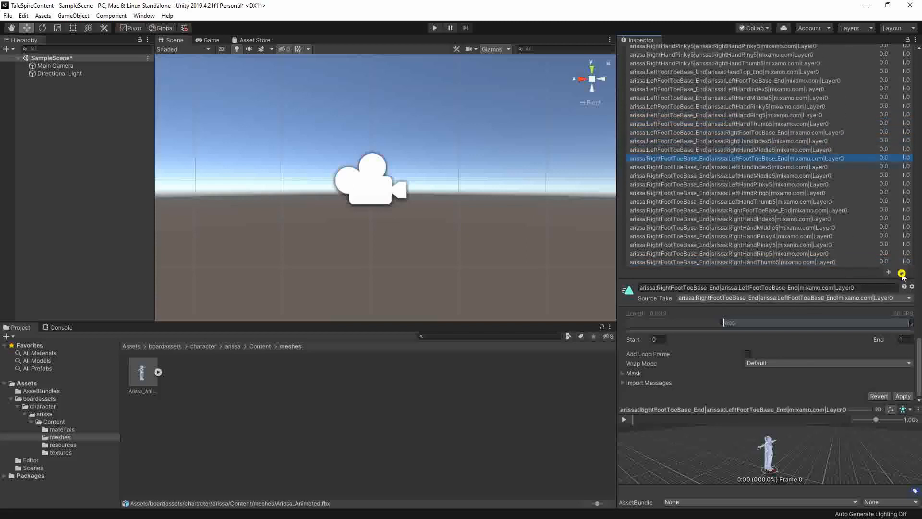
{"action": "left_click", "coordinate": [902, 272]}
{"action": "left_click", "coordinate": [901, 273]}
{"action": "left_click", "coordinate": [901, 272]}
{"action": "left_click", "coordinate": [901, 273]}
{"action": "left_click", "coordinate": [902, 273]}
{"action": "left_click", "coordinate": [902, 273]}
{"action": "left_click", "coordinate": [901, 272]}
{"action": "left_click", "coordinate": [902, 272]}
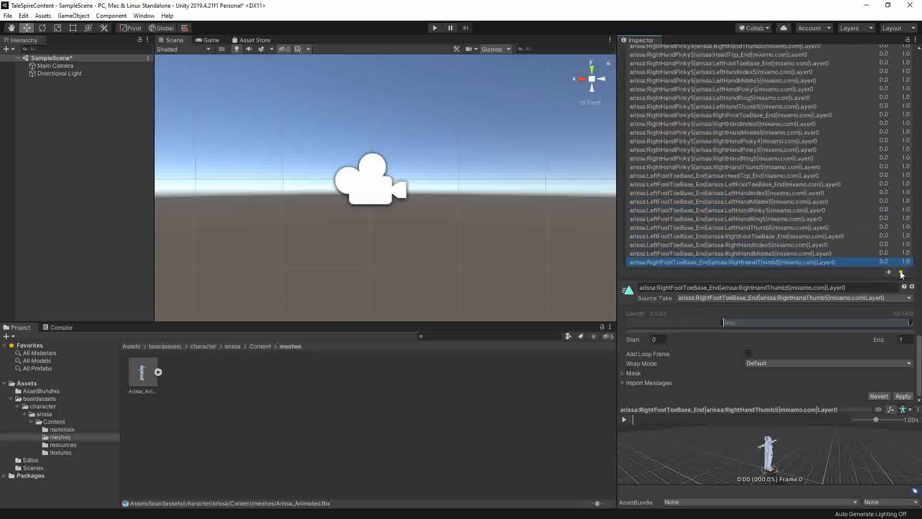
{"action": "left_click", "coordinate": [902, 272]}
{"action": "left_click", "coordinate": [901, 272]}
{"action": "left_click", "coordinate": [901, 272]}
{"action": "left_click", "coordinate": [901, 273]}
{"action": "left_click", "coordinate": [901, 272]}
{"action": "left_click", "coordinate": [901, 273]}
{"action": "left_click", "coordinate": [901, 273]}
{"action": "left_click", "coordinate": [902, 272]}
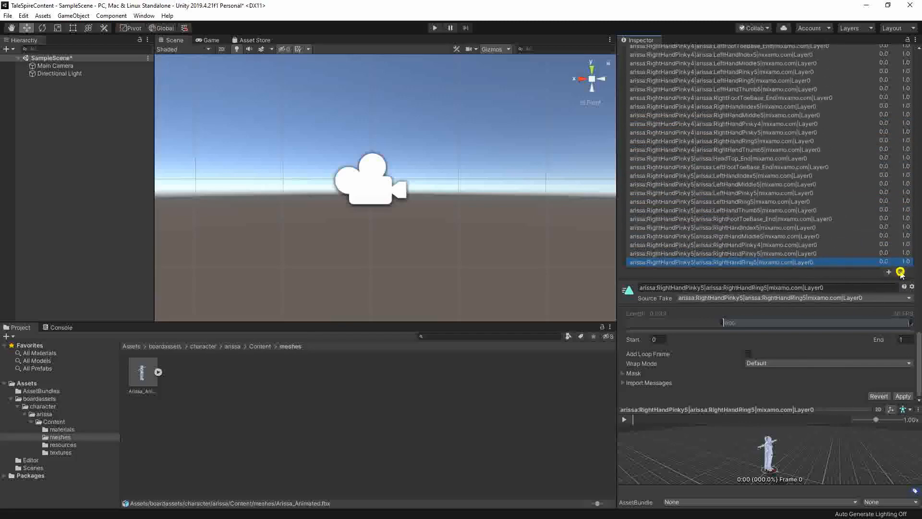
{"action": "left_click", "coordinate": [902, 273]}
{"action": "left_click", "coordinate": [901, 273]}
{"action": "left_click", "coordinate": [901, 273]}
{"action": "left_click", "coordinate": [901, 272]}
{"action": "left_click", "coordinate": [902, 272]}
{"action": "left_click", "coordinate": [901, 272]}
{"action": "left_click", "coordinate": [901, 273]}
{"action": "left_click", "coordinate": [901, 272]}
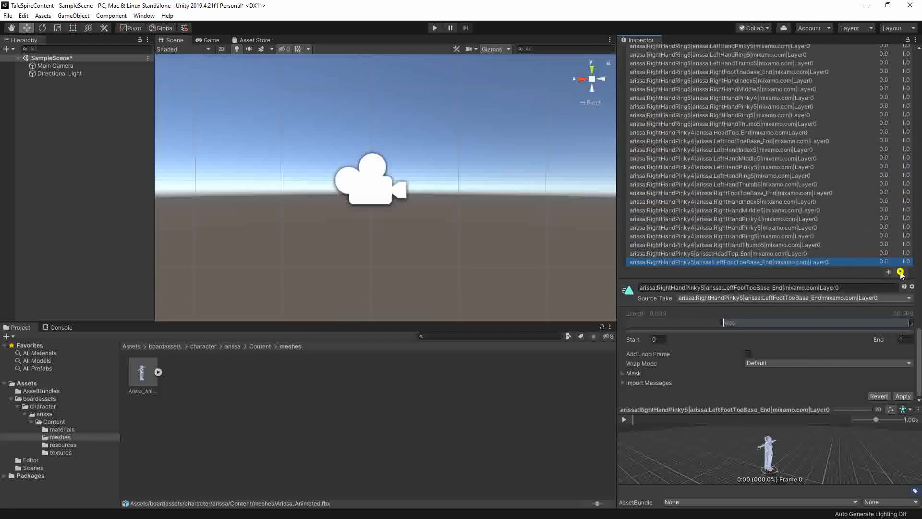
{"action": "left_click", "coordinate": [901, 273]}
{"action": "left_click", "coordinate": [902, 272]}
{"action": "left_click", "coordinate": [901, 272]}
{"action": "left_click", "coordinate": [901, 272]}
{"action": "left_click", "coordinate": [901, 273]}
{"action": "left_click", "coordinate": [902, 273]}
{"action": "left_click", "coordinate": [902, 272]}
{"action": "left_click", "coordinate": [901, 272]}
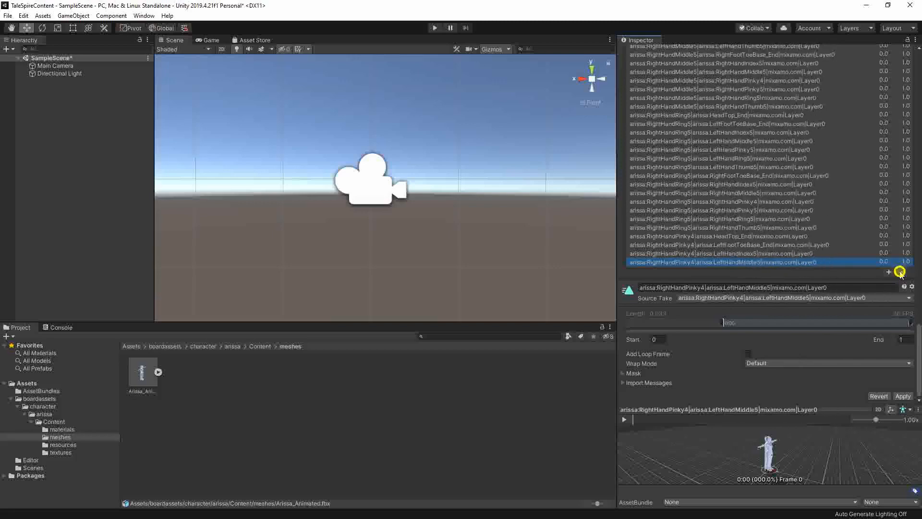
{"action": "left_click", "coordinate": [902, 272]}
{"action": "left_click", "coordinate": [902, 272]}
{"action": "left_click", "coordinate": [901, 273]}
{"action": "left_click", "coordinate": [901, 272]}
{"action": "left_click", "coordinate": [901, 273]}
{"action": "left_click", "coordinate": [901, 273]}
{"action": "left_click", "coordinate": [901, 272]}
{"action": "left_click", "coordinate": [901, 273]}
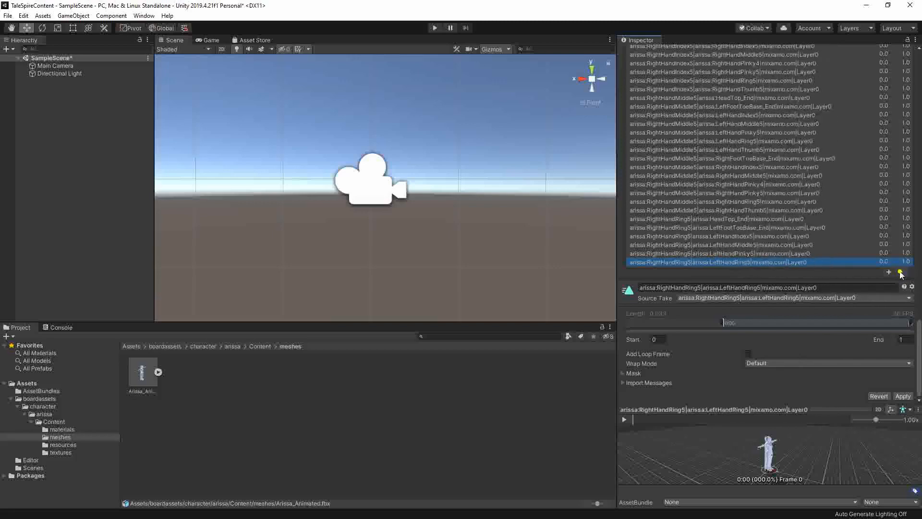
{"action": "left_click", "coordinate": [901, 273]}
{"action": "left_click", "coordinate": [901, 272]}
{"action": "left_click", "coordinate": [901, 272]}
{"action": "left_click", "coordinate": [901, 272]}
{"action": "left_click", "coordinate": [901, 272]}
{"action": "left_click", "coordinate": [902, 272]}
{"action": "left_click", "coordinate": [902, 272]}
{"action": "left_click", "coordinate": [902, 273]}
{"action": "left_click", "coordinate": [902, 272]}
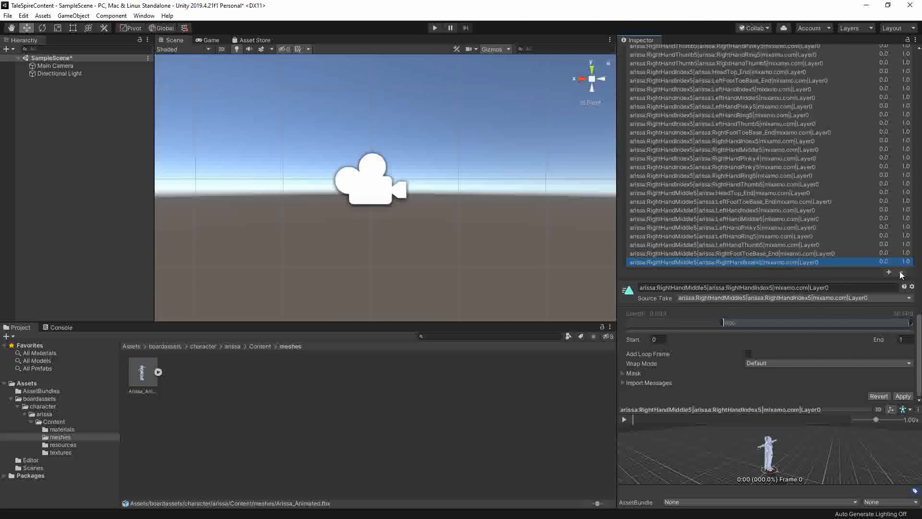
{"action": "left_click", "coordinate": [902, 273]}
{"action": "left_click", "coordinate": [902, 272]}
{"action": "left_click", "coordinate": [901, 273]}
{"action": "left_click", "coordinate": [901, 272]}
{"action": "left_click", "coordinate": [902, 272]}
{"action": "left_click", "coordinate": [901, 273]}
{"action": "left_click", "coordinate": [901, 272]}
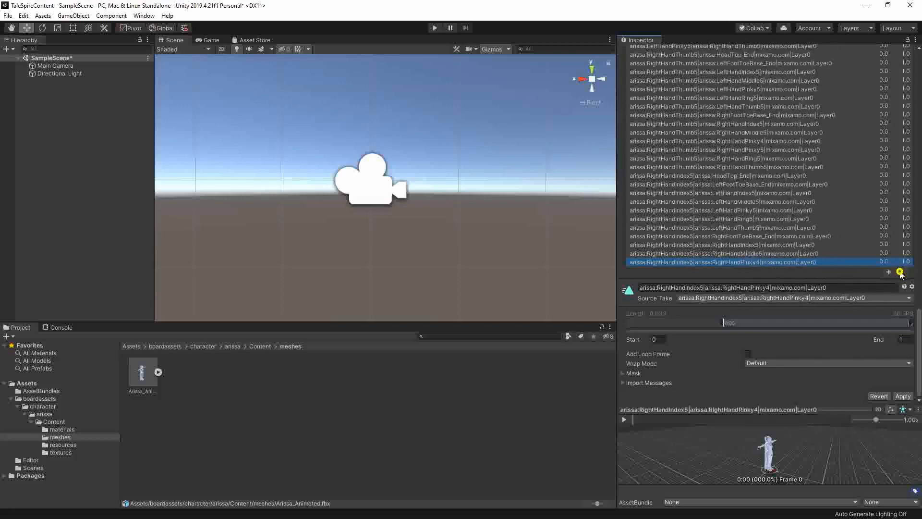
{"action": "left_click", "coordinate": [901, 272]}
{"action": "left_click", "coordinate": [900, 272]}
{"action": "left_click", "coordinate": [901, 272]}
{"action": "left_click", "coordinate": [901, 273]}
{"action": "left_click", "coordinate": [900, 272]}
{"action": "left_click", "coordinate": [901, 272]}
{"action": "left_click", "coordinate": [900, 272]}
{"action": "left_click", "coordinate": [901, 272]}
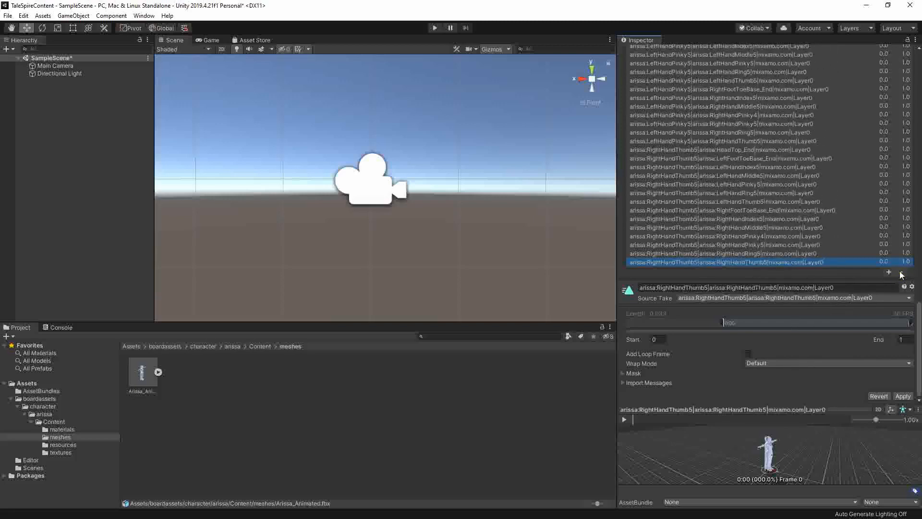
{"action": "left_click", "coordinate": [900, 273]}
{"action": "left_click", "coordinate": [900, 273]}
{"action": "left_click", "coordinate": [901, 273]}
{"action": "left_click", "coordinate": [901, 272]}
{"action": "left_click", "coordinate": [900, 272]}
{"action": "left_click", "coordinate": [901, 272]}
{"action": "left_click", "coordinate": [900, 272]}
{"action": "left_click", "coordinate": [901, 273]}
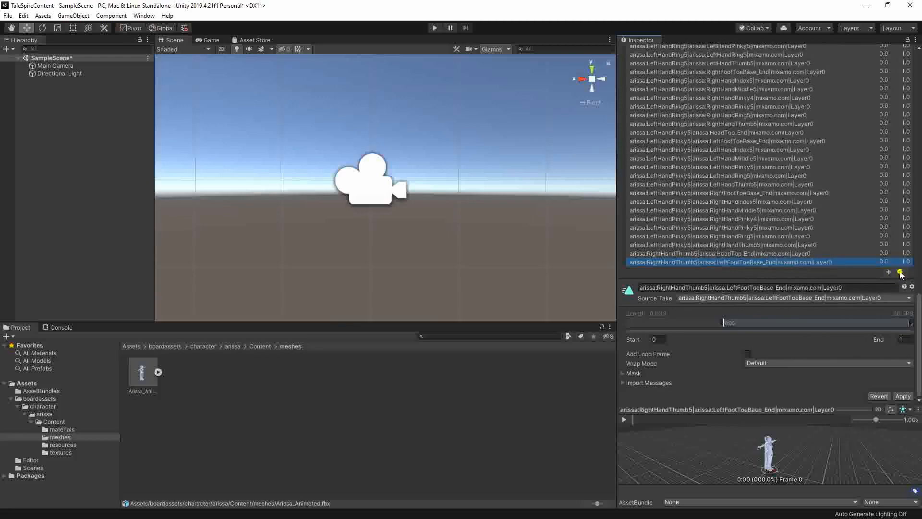
{"action": "left_click", "coordinate": [901, 272]}
{"action": "left_click", "coordinate": [900, 272]}
{"action": "left_click", "coordinate": [901, 272]}
{"action": "left_click", "coordinate": [901, 272]}
{"action": "left_click", "coordinate": [900, 272]}
{"action": "left_click", "coordinate": [901, 273]}
{"action": "left_click", "coordinate": [900, 272]}
{"action": "left_click", "coordinate": [900, 272]}
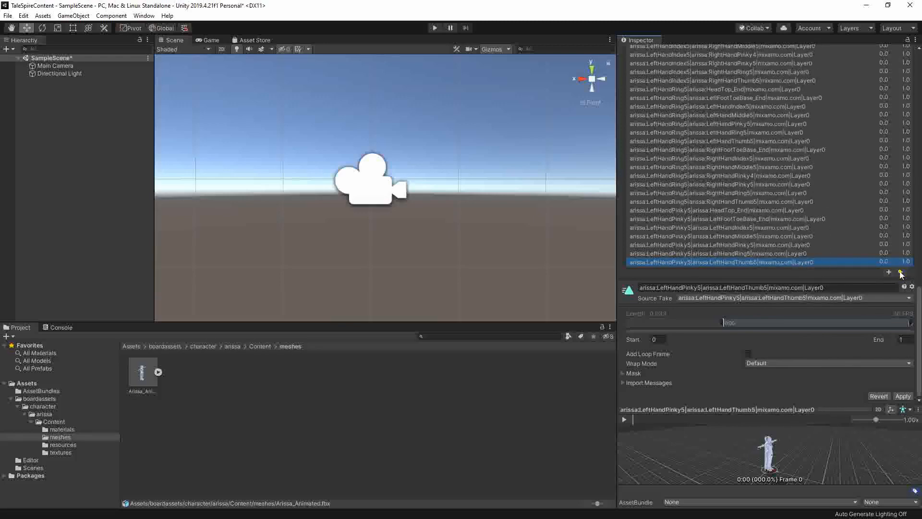
{"action": "left_click", "coordinate": [901, 272]}
{"action": "left_click", "coordinate": [901, 272]}
{"action": "left_click", "coordinate": [900, 273]}
{"action": "left_click", "coordinate": [901, 272]}
{"action": "left_click", "coordinate": [900, 272]}
{"action": "left_click", "coordinate": [901, 273]}
{"action": "left_click", "coordinate": [900, 272]}
{"action": "left_click", "coordinate": [900, 272]}
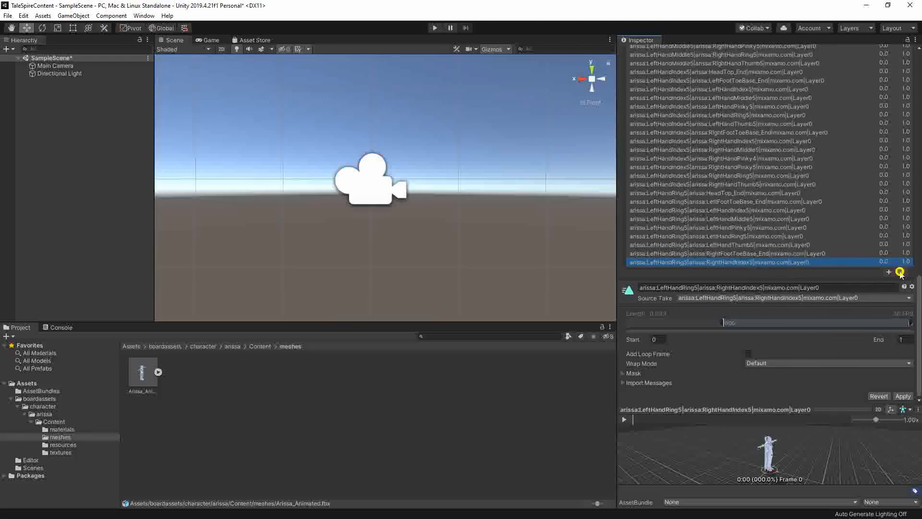
{"action": "left_click", "coordinate": [900, 272]}
{"action": "left_click", "coordinate": [900, 272]}
{"action": "left_click", "coordinate": [901, 272]}
{"action": "left_click", "coordinate": [901, 272]}
{"action": "left_click", "coordinate": [900, 273]}
{"action": "left_click", "coordinate": [901, 272]}
{"action": "left_click", "coordinate": [901, 272]}
{"action": "left_click", "coordinate": [900, 273]}
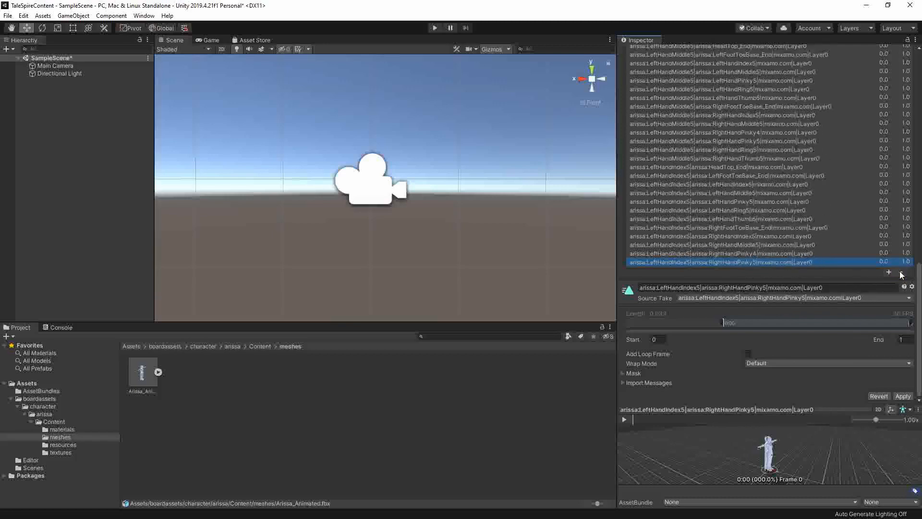
- Remove the remaining bone clips prefixed "arissa:" from the clip list, up through the arissa:HeadTop_End entries
{"action": "left_click", "coordinate": [900, 273]}
{"action": "left_click", "coordinate": [901, 273]}
{"action": "left_click", "coordinate": [900, 272]}
{"action": "left_click", "coordinate": [901, 272]}
{"action": "left_click", "coordinate": [901, 272]}
{"action": "left_click", "coordinate": [901, 272]}
{"action": "left_click", "coordinate": [900, 272]}
{"action": "left_click", "coordinate": [901, 272]}
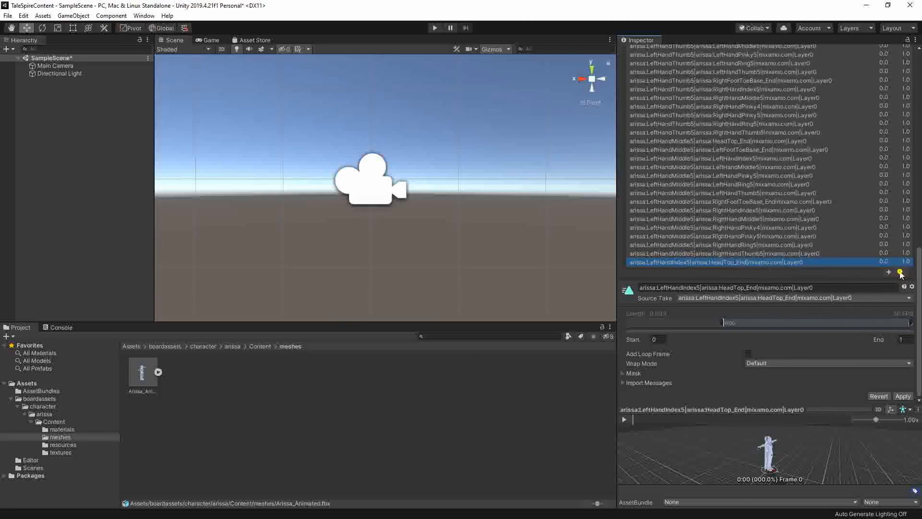
{"action": "left_click", "coordinate": [901, 272]}
{"action": "left_click", "coordinate": [900, 273]}
{"action": "left_click", "coordinate": [900, 272]}
{"action": "left_click", "coordinate": [900, 272]}
{"action": "left_click", "coordinate": [900, 272]}
{"action": "left_click", "coordinate": [900, 272]}
{"action": "left_click", "coordinate": [900, 273]}
{"action": "left_click", "coordinate": [901, 273]}
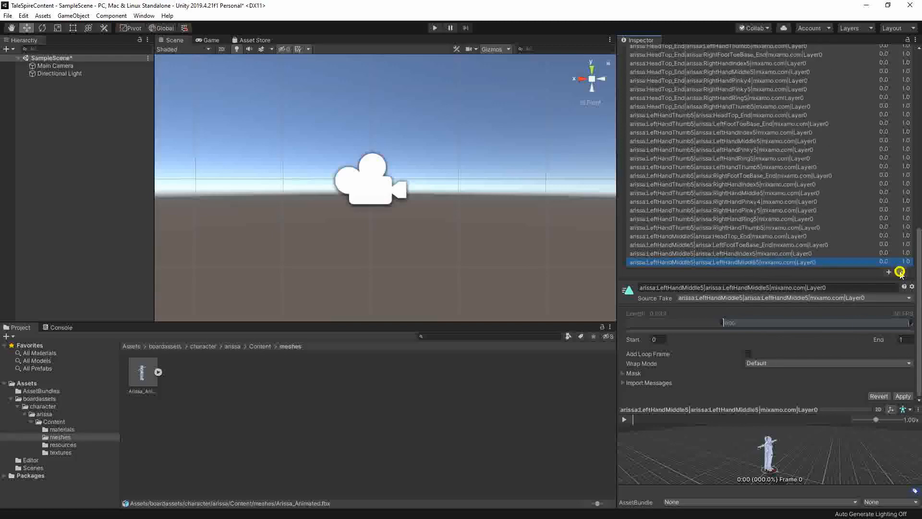
{"action": "left_click", "coordinate": [901, 272]}
{"action": "left_click", "coordinate": [901, 272]}
{"action": "left_click", "coordinate": [901, 273]}
{"action": "left_click", "coordinate": [900, 272]}
{"action": "left_click", "coordinate": [900, 272]}
{"action": "left_click", "coordinate": [900, 272]}
{"action": "left_click", "coordinate": [901, 272]}
{"action": "left_click", "coordinate": [900, 273]}
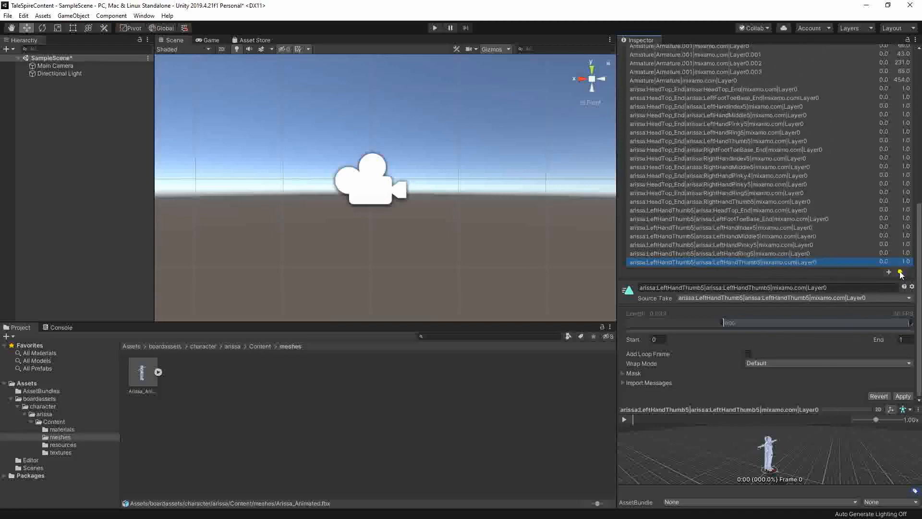
{"action": "left_click", "coordinate": [901, 272]}
{"action": "left_click", "coordinate": [901, 272]}
{"action": "left_click", "coordinate": [901, 272]}
{"action": "left_click", "coordinate": [900, 273]}
{"action": "left_click", "coordinate": [900, 272]}
{"action": "left_click", "coordinate": [901, 272]}
{"action": "left_click", "coordinate": [901, 272]}
{"action": "left_click", "coordinate": [900, 273]}
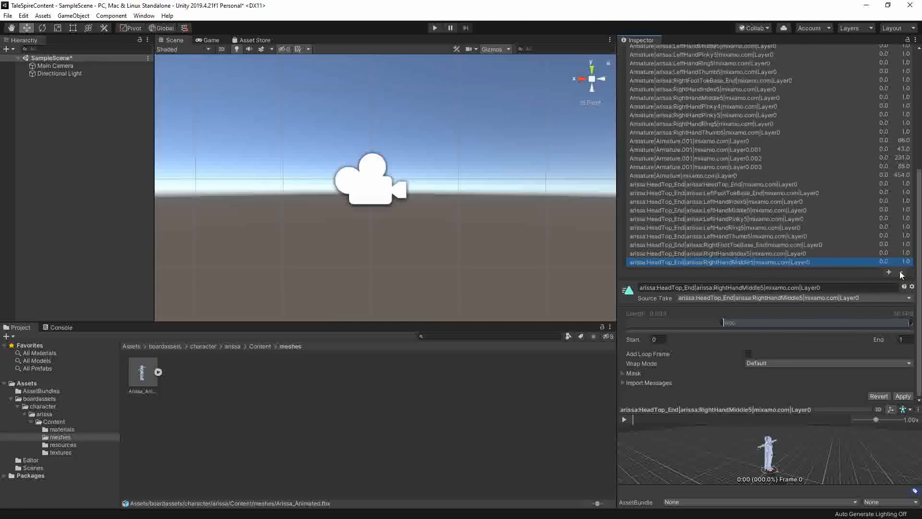
{"action": "left_click", "coordinate": [900, 272]}
{"action": "left_click", "coordinate": [901, 272]}
{"action": "left_click", "coordinate": [900, 272]}
{"action": "left_click", "coordinate": [901, 272]}
{"action": "left_click", "coordinate": [901, 272]}
{"action": "left_click", "coordinate": [900, 272]}
- Remove the surplus Armature clips, keeping only Armature|arissa:LeftHandRing5|mixamo.com|Layer0 in the clip list
{"action": "left_click", "coordinate": [900, 273]}
{"action": "left_click", "coordinate": [900, 272]}
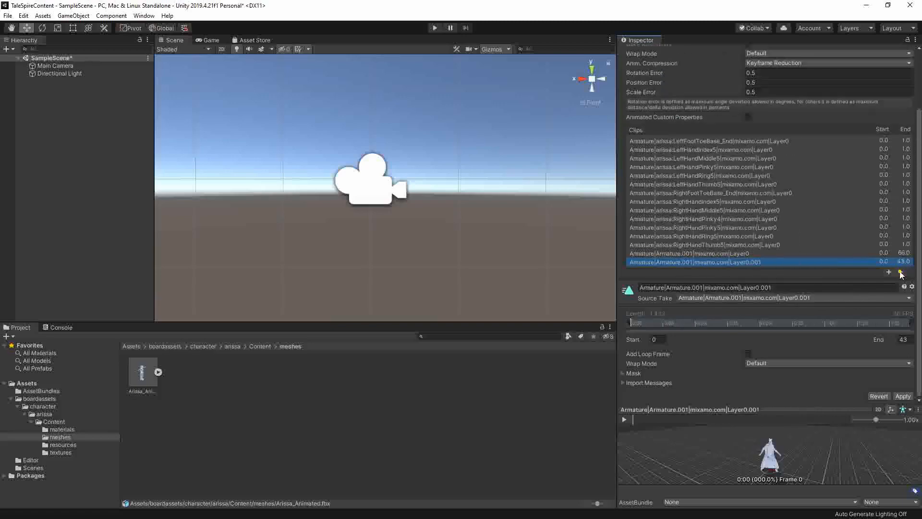
{"action": "left_click", "coordinate": [900, 272]}
{"action": "left_click", "coordinate": [900, 272]}
{"action": "left_click", "coordinate": [901, 272]}
{"action": "left_click", "coordinate": [900, 272]}
{"action": "left_click", "coordinate": [900, 273]}
{"action": "left_click", "coordinate": [901, 272]}
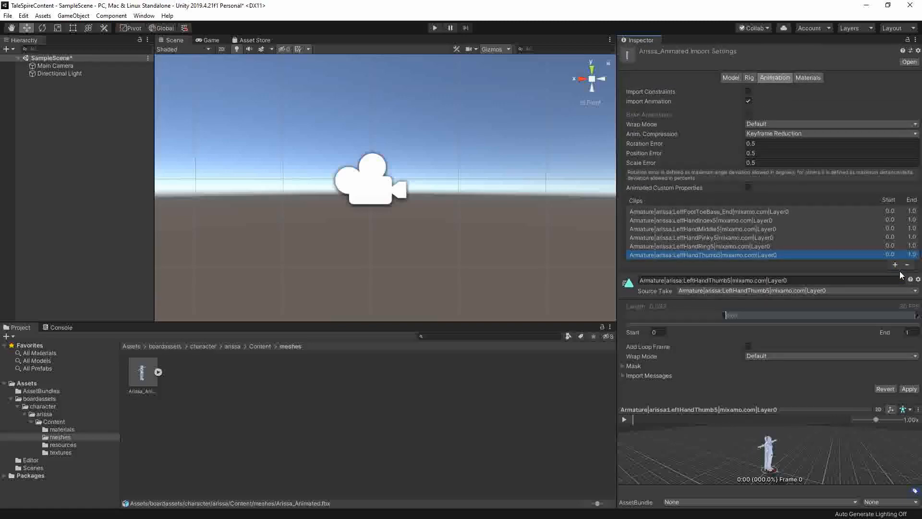
{"action": "left_click", "coordinate": [907, 264]}
{"action": "left_click", "coordinate": [780, 211]}
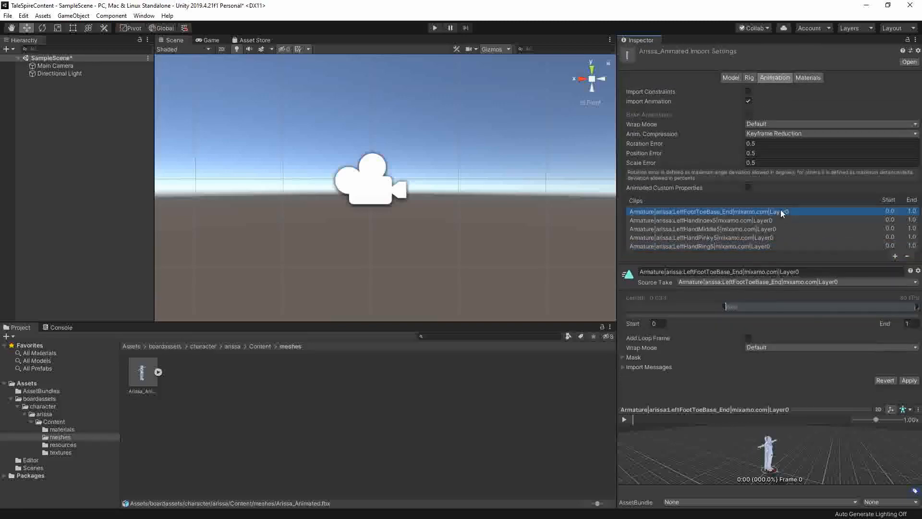
{"action": "left_click", "coordinate": [908, 256]}
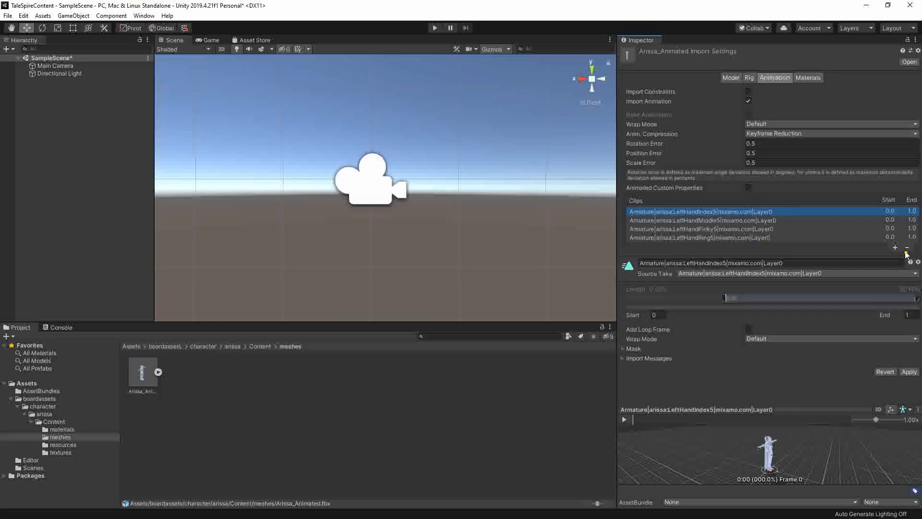
{"action": "left_click", "coordinate": [906, 247]}
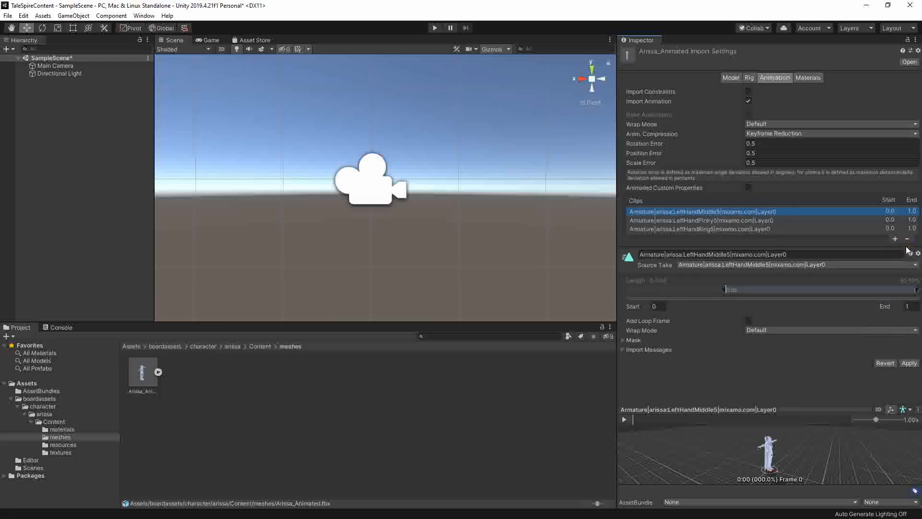
{"action": "left_click", "coordinate": [906, 239]}
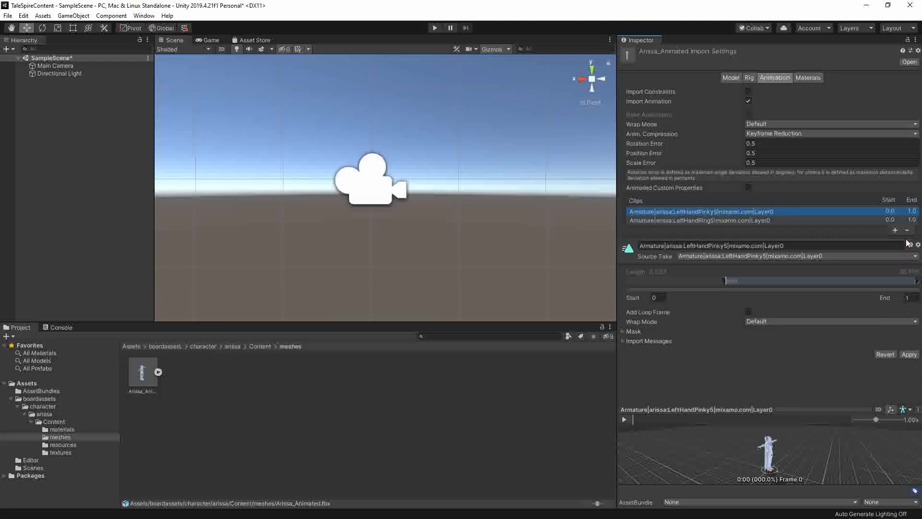
{"action": "left_click", "coordinate": [787, 219]}
{"action": "left_click", "coordinate": [784, 210]}
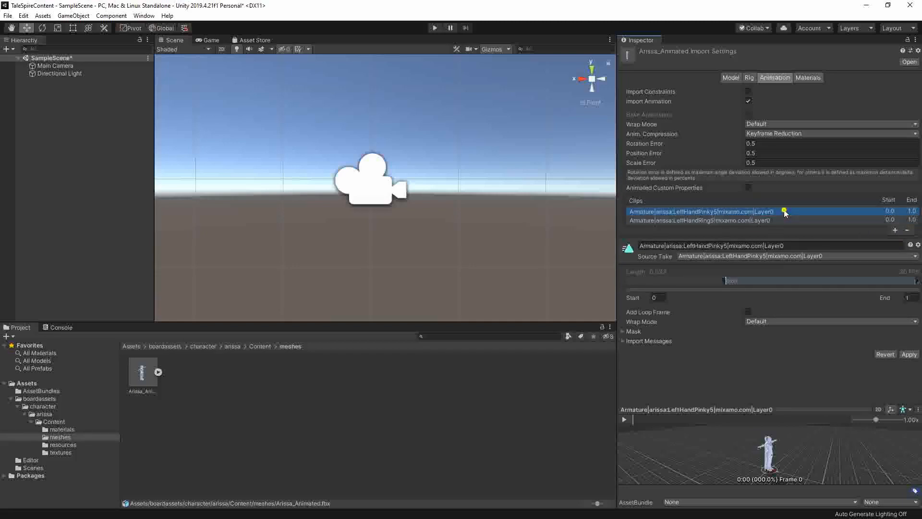
{"action": "left_click", "coordinate": [907, 230]}
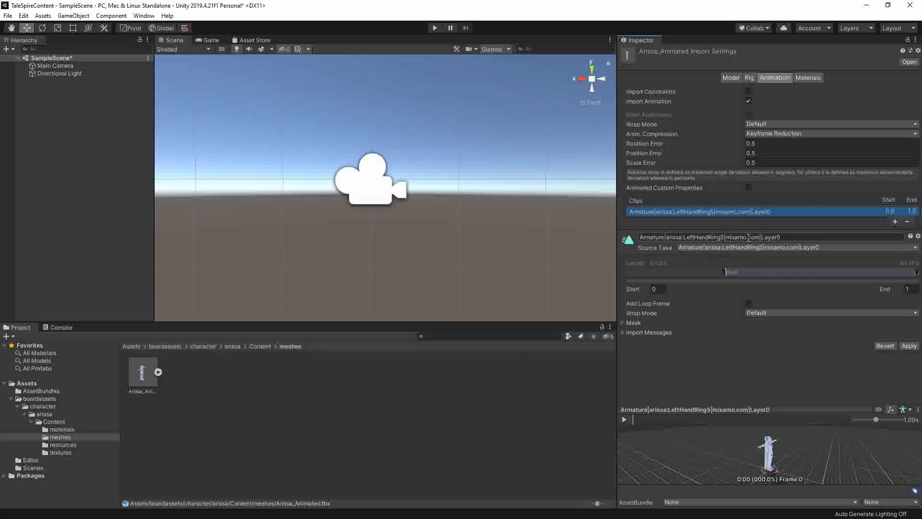
- Rename the remaining animation clip as T-Pose
{"action": "left_click", "coordinate": [779, 238]}
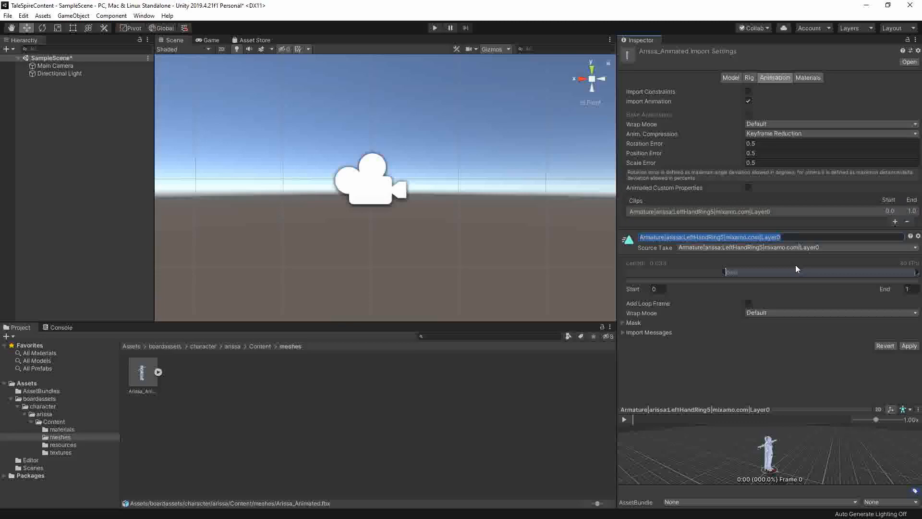
{"action": "key", "text": "BackSpace"}
{"action": "type", "text": "T-"}
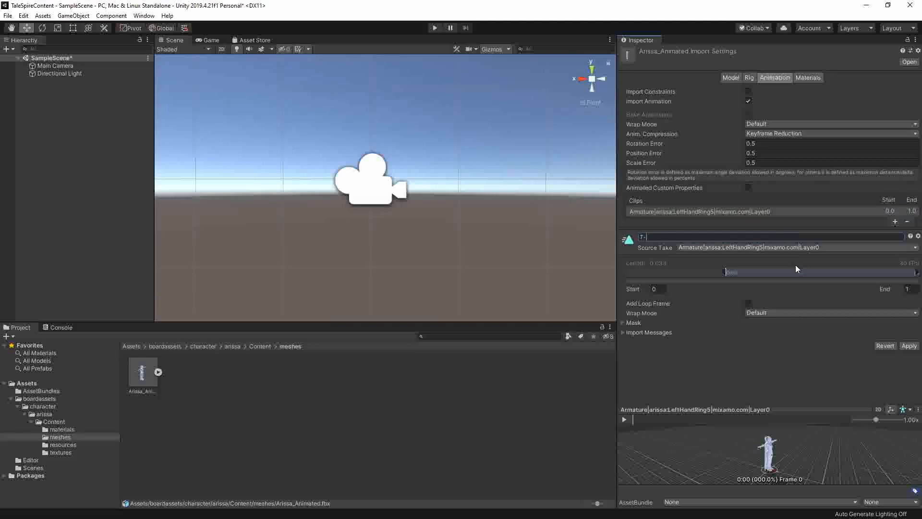
{"action": "type", "text": "Pose"}
{"action": "key", "text": "Return"}
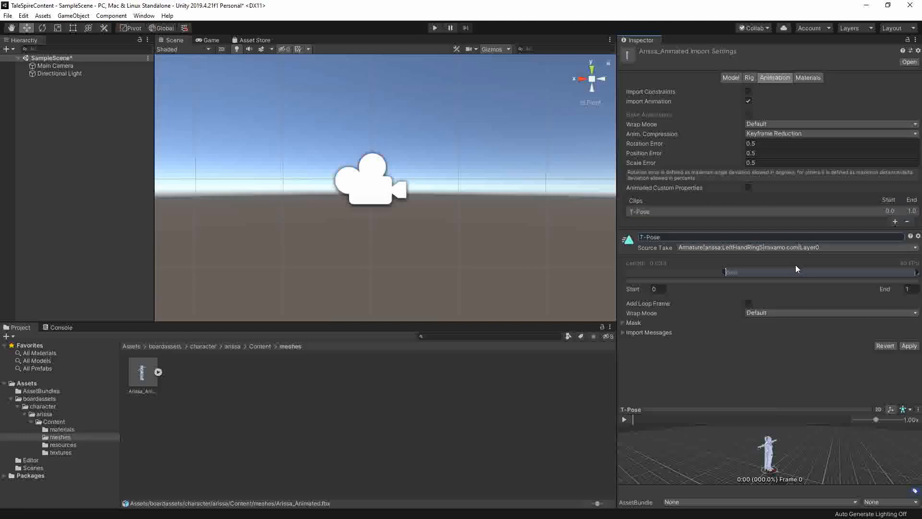
- Set the T-Pose clip's Wrap Mode to Clamp Forever and apply the import settings
{"action": "left_click", "coordinate": [657, 289]}
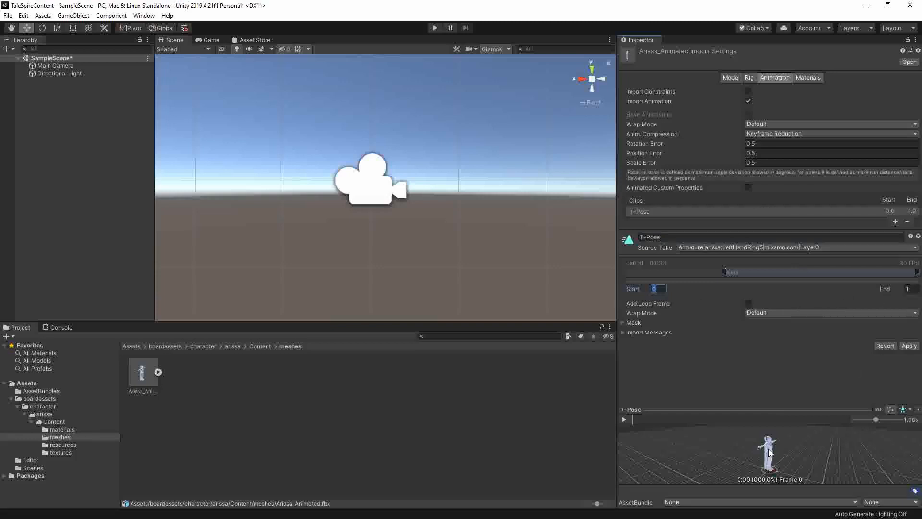
{"action": "left_click", "coordinate": [777, 313]}
{"action": "left_click", "coordinate": [781, 355]}
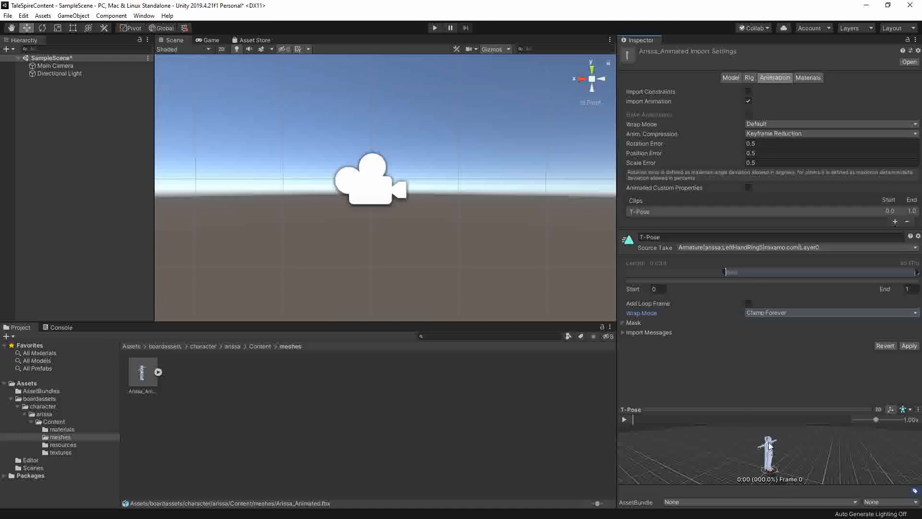
{"action": "left_click", "coordinate": [909, 347]}
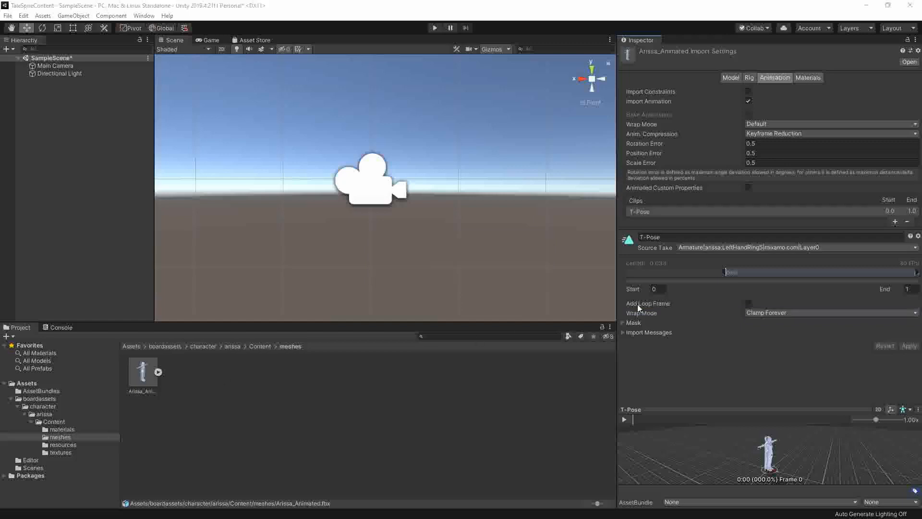
- Add a second animation clip, name it Anim1 and set its start frame to 1
{"action": "left_click", "coordinate": [894, 222]}
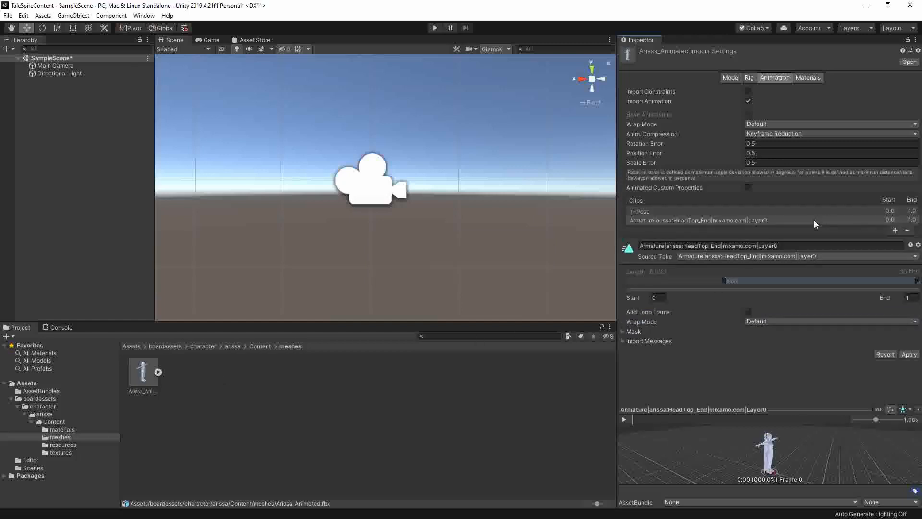
{"action": "left_click", "coordinate": [798, 245]}
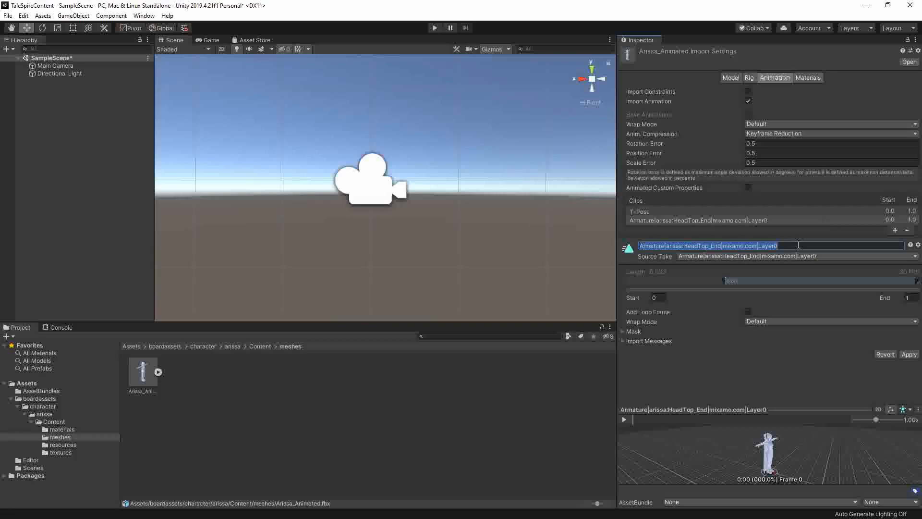
{"action": "type", "text": "Anim1"}
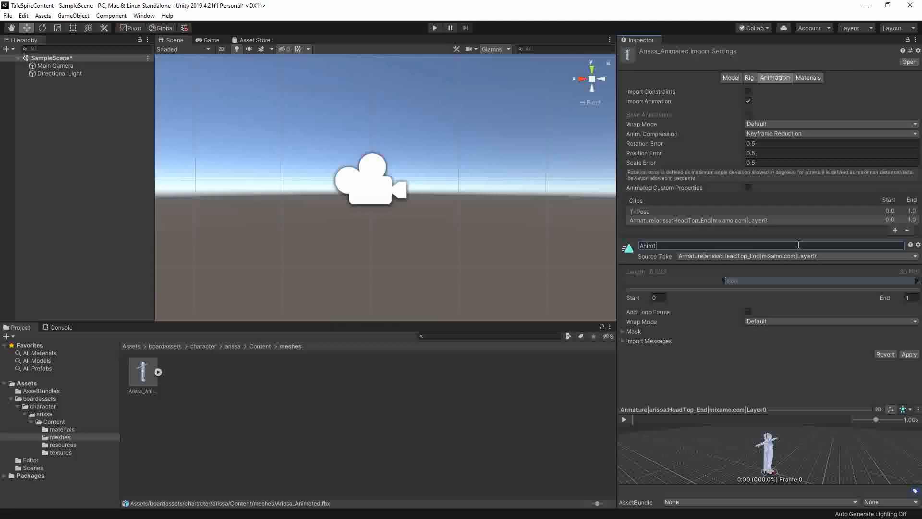
{"action": "left_click", "coordinate": [654, 298]}
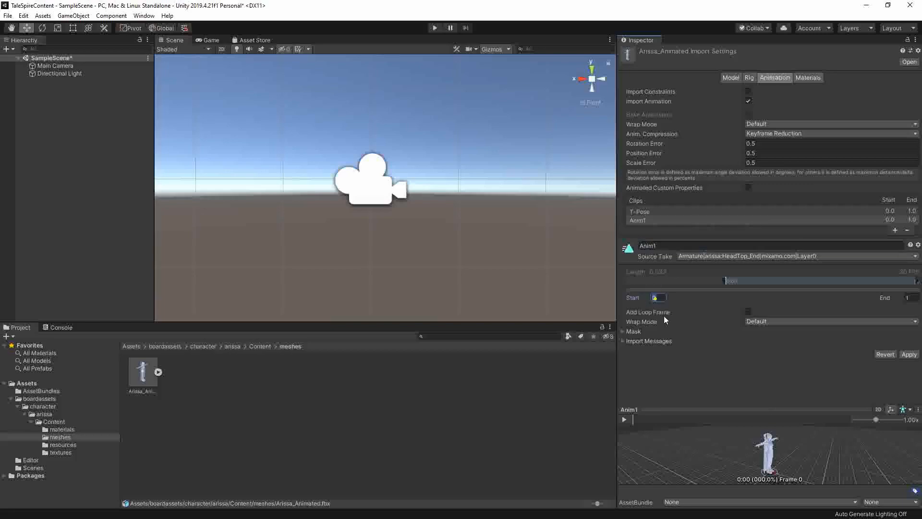
{"action": "type", "text": "1"}
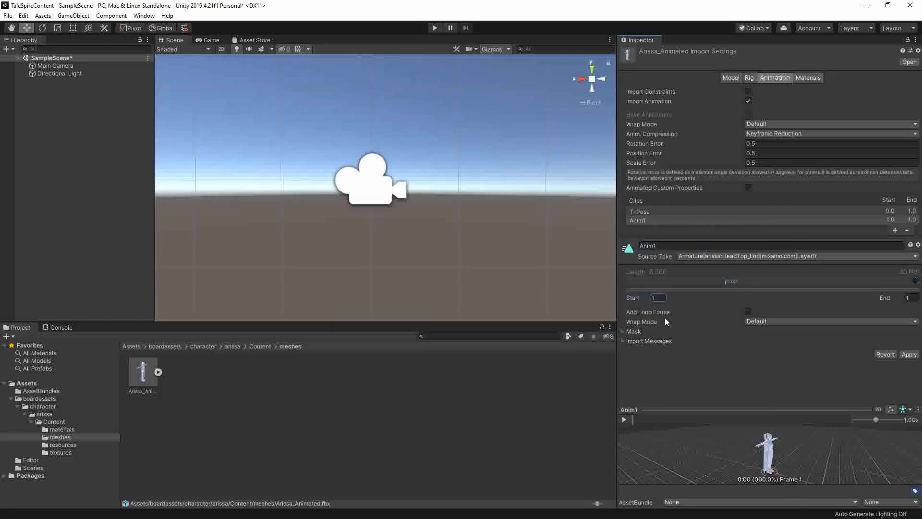
- Set the new clip's Source Take to Armature|Armature|mixamo.com|Layer0 and limit it to frames 10 through 120
{"action": "left_click", "coordinate": [776, 257]}
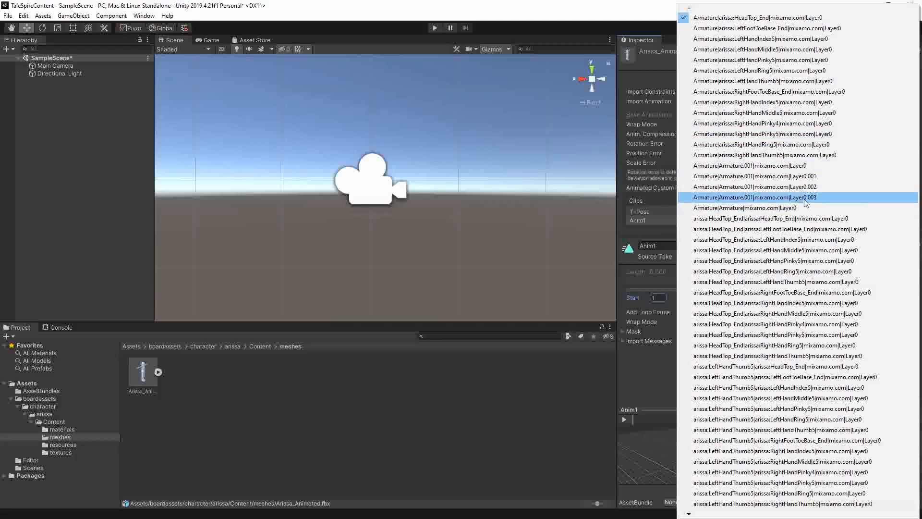
{"action": "left_click", "coordinate": [782, 208]}
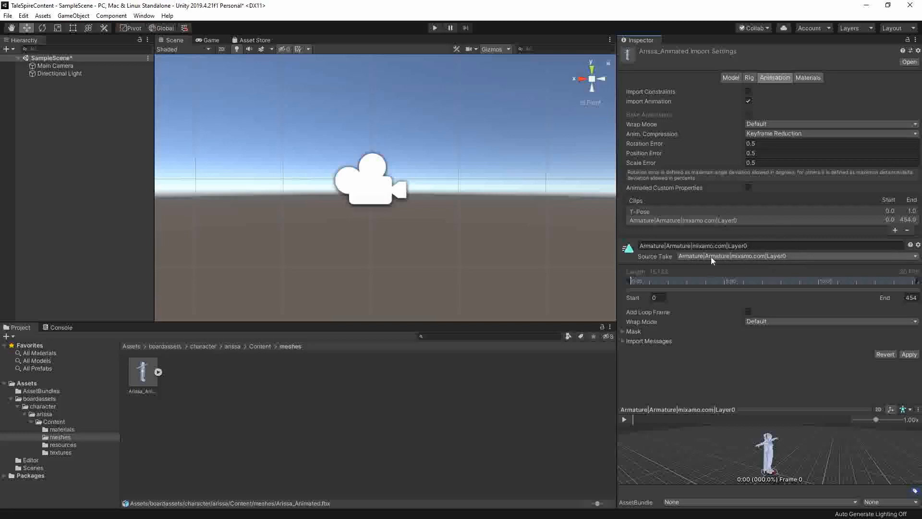
{"action": "left_click", "coordinate": [661, 296]}
{"action": "type", "text": "10"}
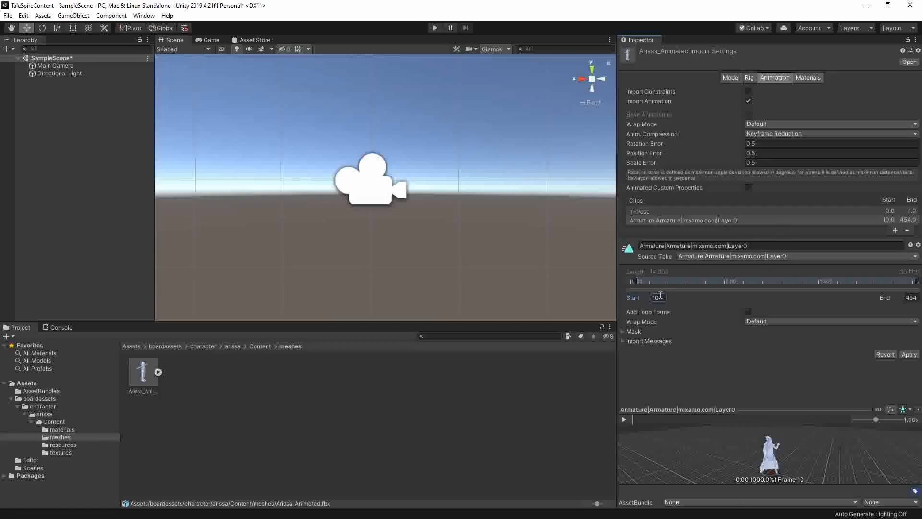
{"action": "left_click", "coordinate": [915, 297]}
{"action": "type", "text": "120"}
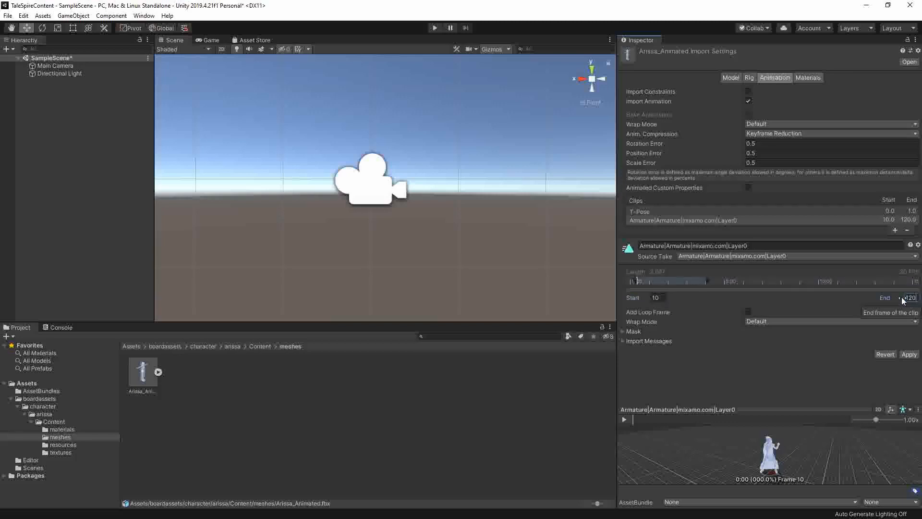
- Preview the Armature|Armature clip's animation and set its end frame to 70
{"action": "left_click", "coordinate": [625, 420]}
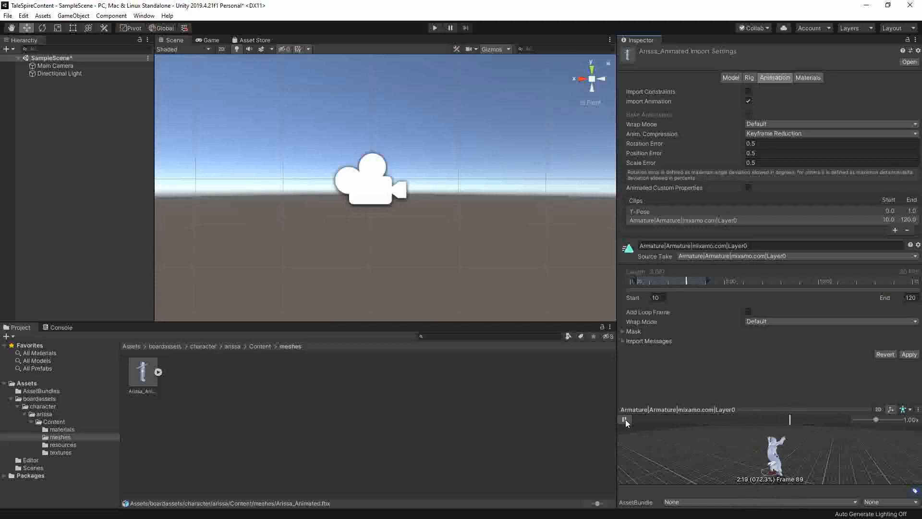
{"action": "left_click", "coordinate": [624, 419]}
{"action": "left_click", "coordinate": [910, 297]}
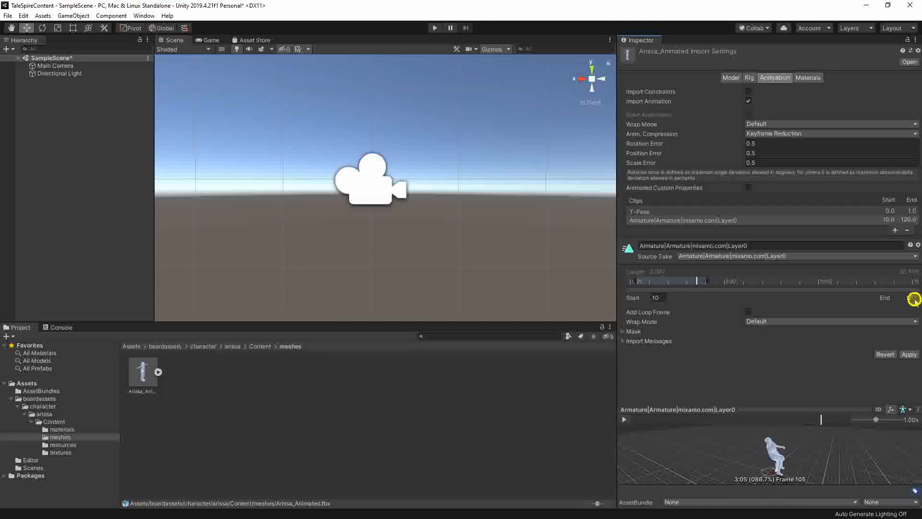
{"action": "type", "text": "70"}
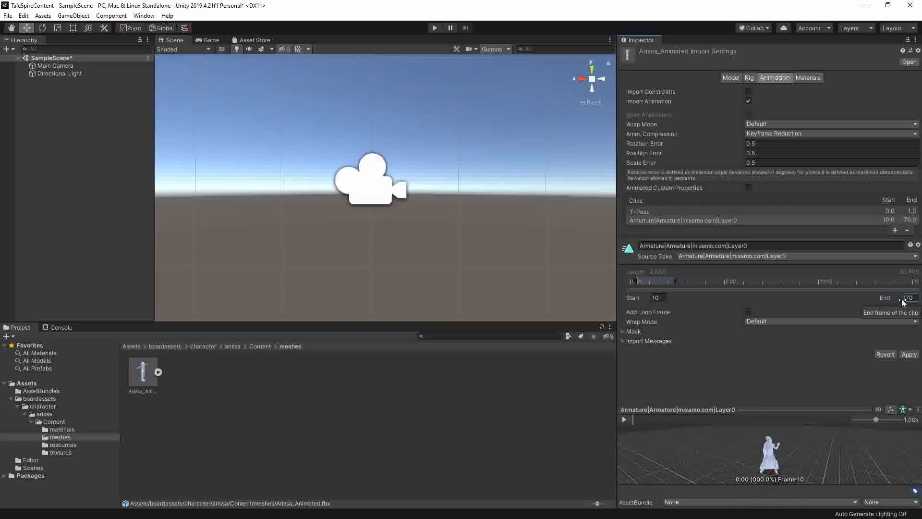
- Play the shortened clip in the preview and set its end frame to 80
{"action": "left_click", "coordinate": [623, 419]}
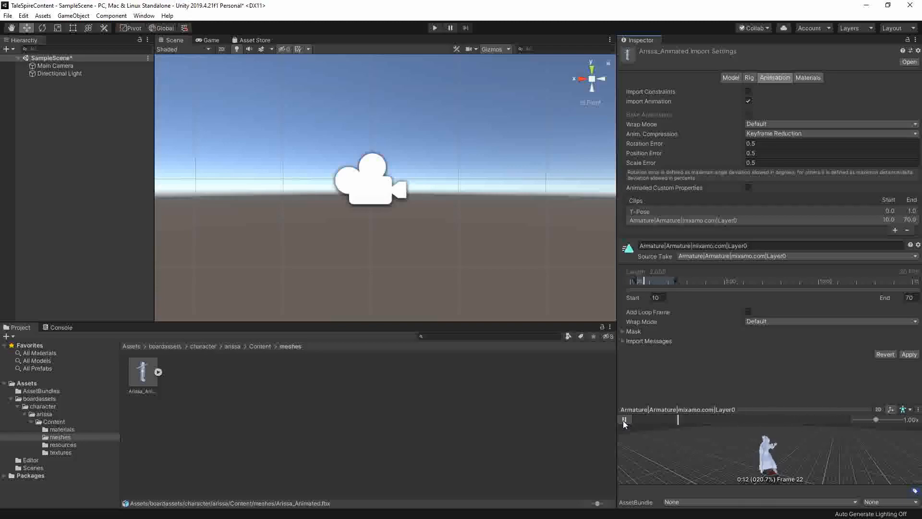
{"action": "left_click", "coordinate": [624, 419]}
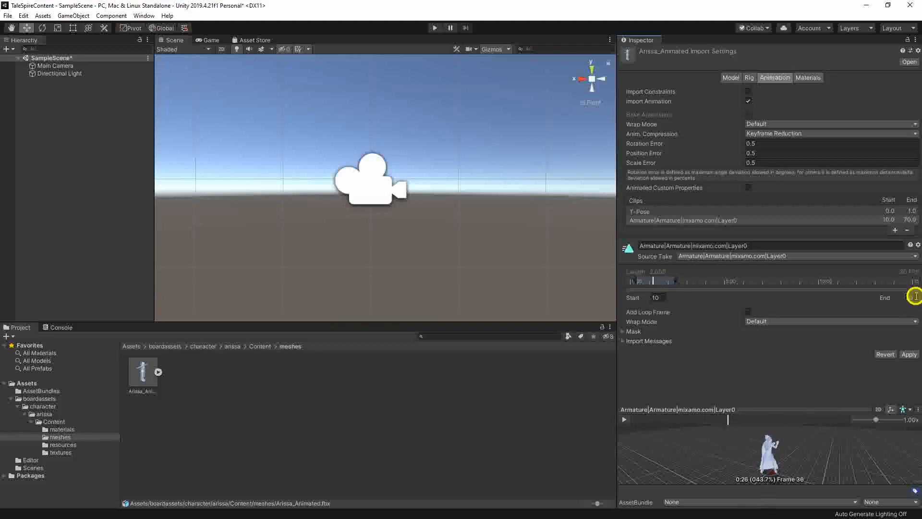
{"action": "type", "text": "80"}
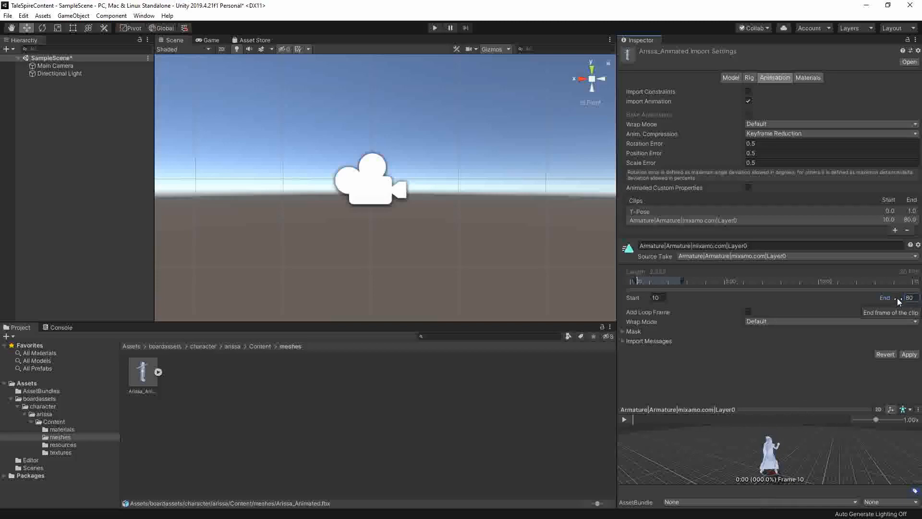
- Preview the selected Armature|Armature|mixamo.com|Layer0 clip and set its end frame to 70
{"action": "left_click", "coordinate": [625, 419]}
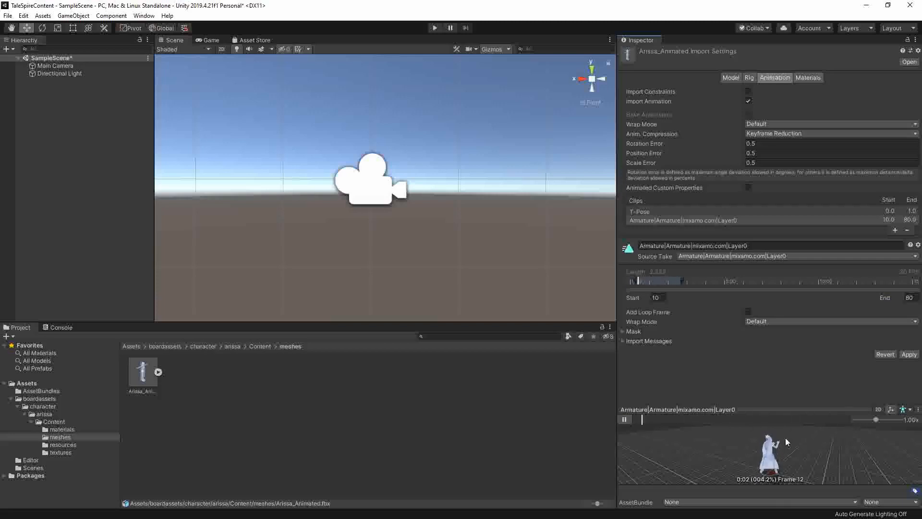
{"action": "left_click", "coordinate": [624, 418]}
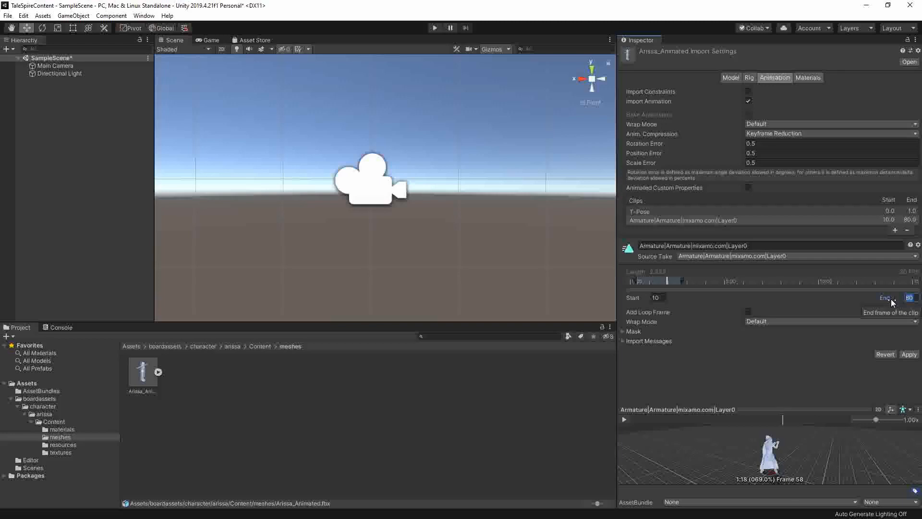
{"action": "type", "text": "70"}
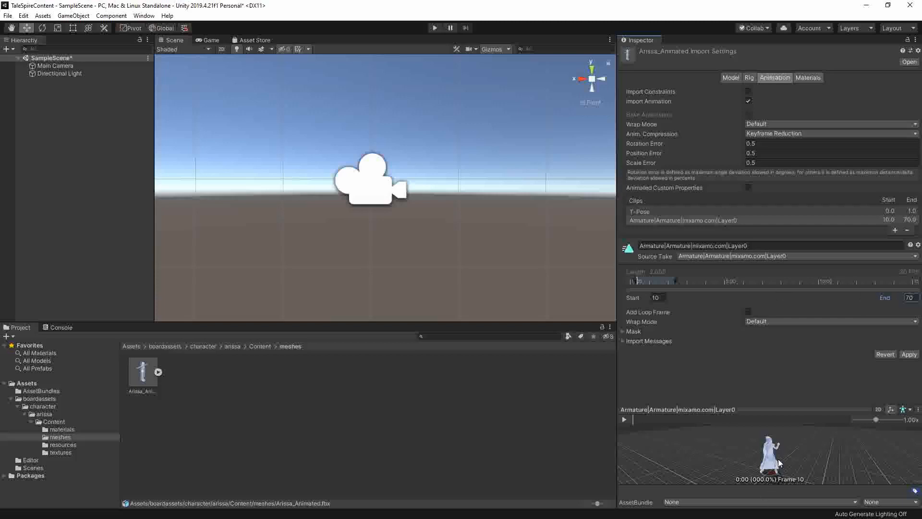
- Set the clip's wrap mode to Clamp Forever and apply the import settings
{"action": "left_click", "coordinate": [779, 322]}
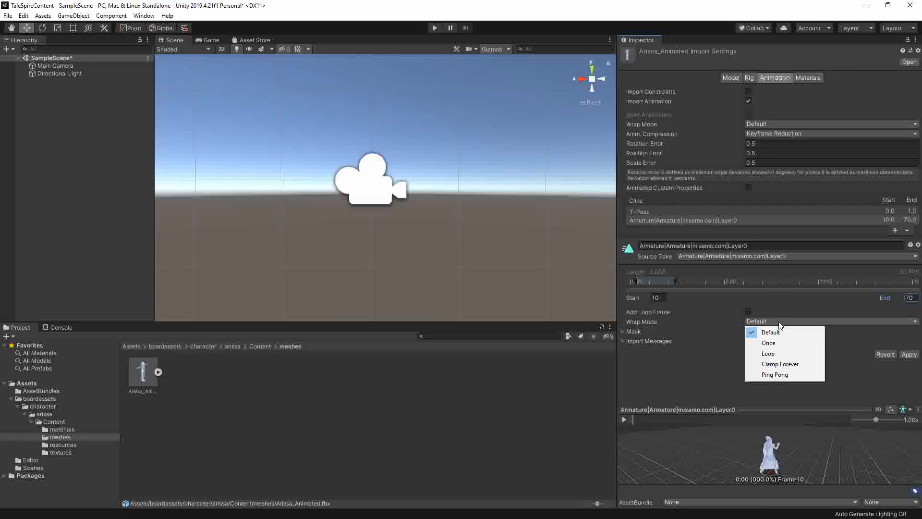
{"action": "left_click", "coordinate": [779, 364]}
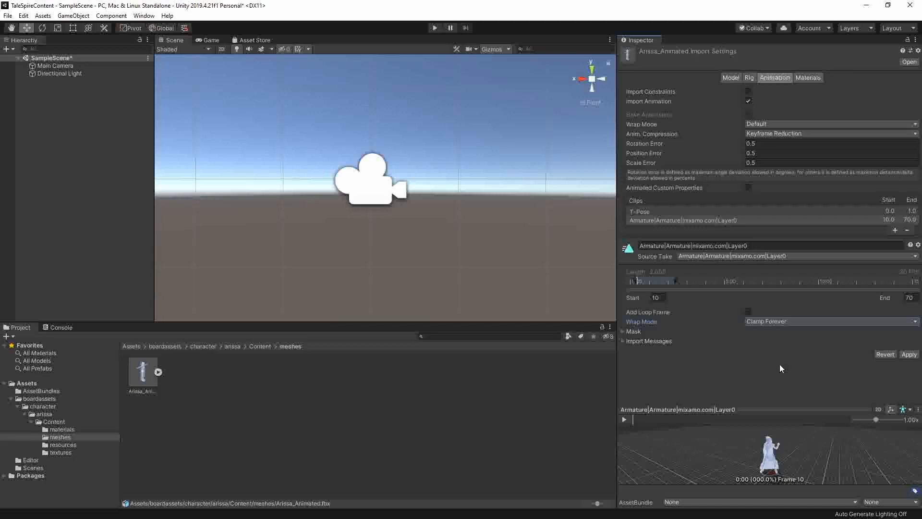
{"action": "left_click", "coordinate": [791, 322]}
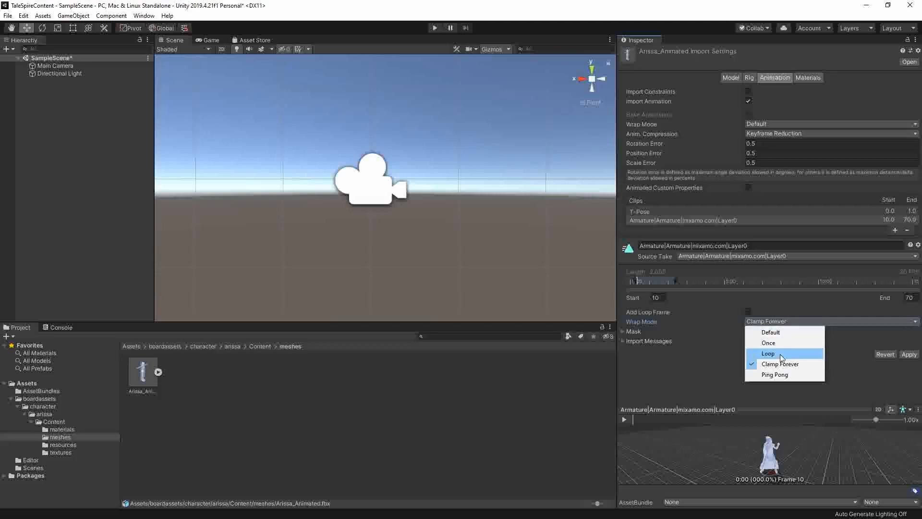
{"action": "left_click", "coordinate": [801, 306]}
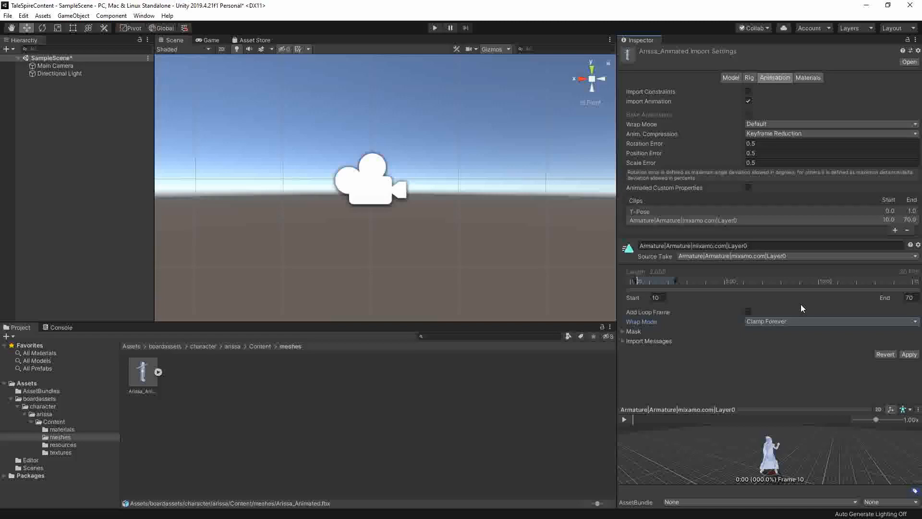
{"action": "left_click", "coordinate": [909, 354]}
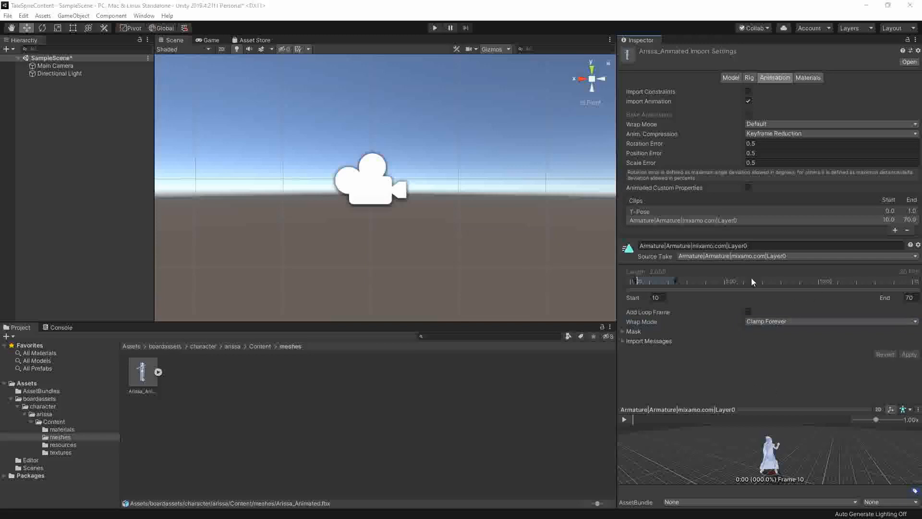
- Rename the clip that spans frames 10 to 70 as Anim1 and apply the change
{"action": "left_click_drag", "start_coordinate": [758, 246], "coordinate": [636, 247]}
{"action": "type", "text": "Anim1"}
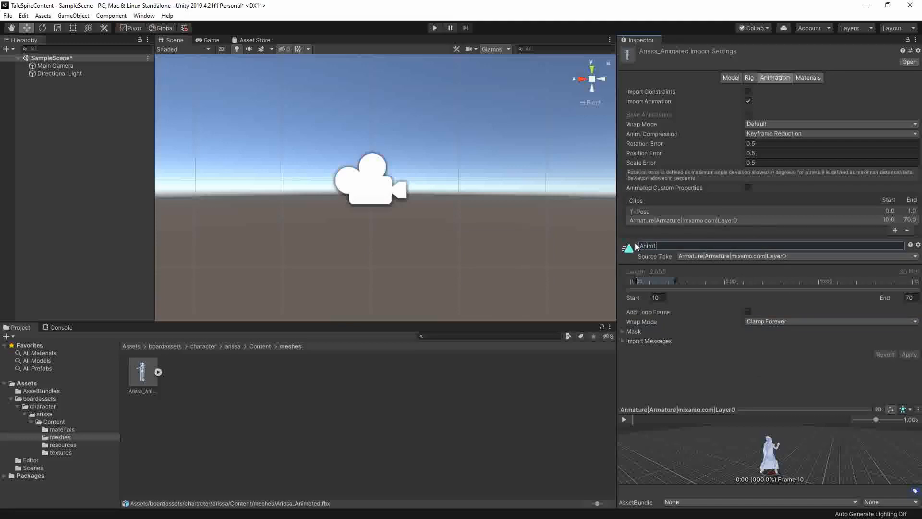
{"action": "key", "text": "Return"}
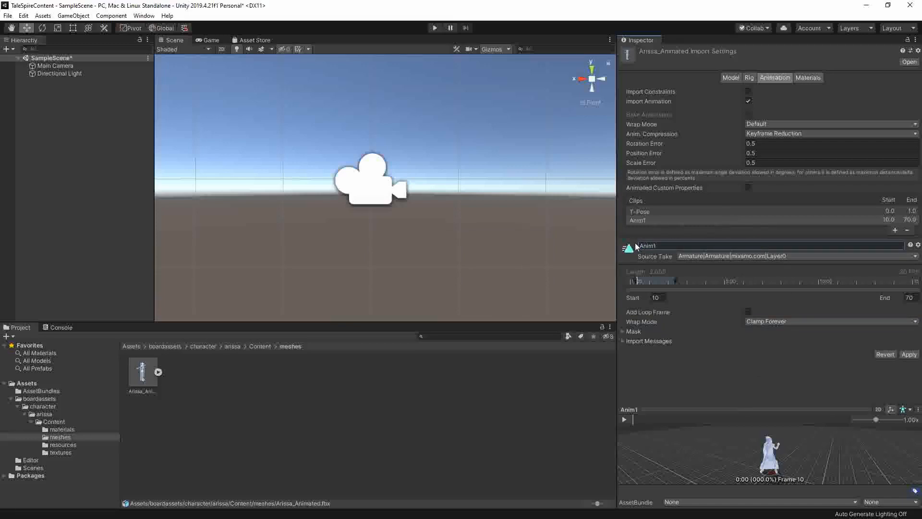
{"action": "left_click", "coordinate": [904, 353]}
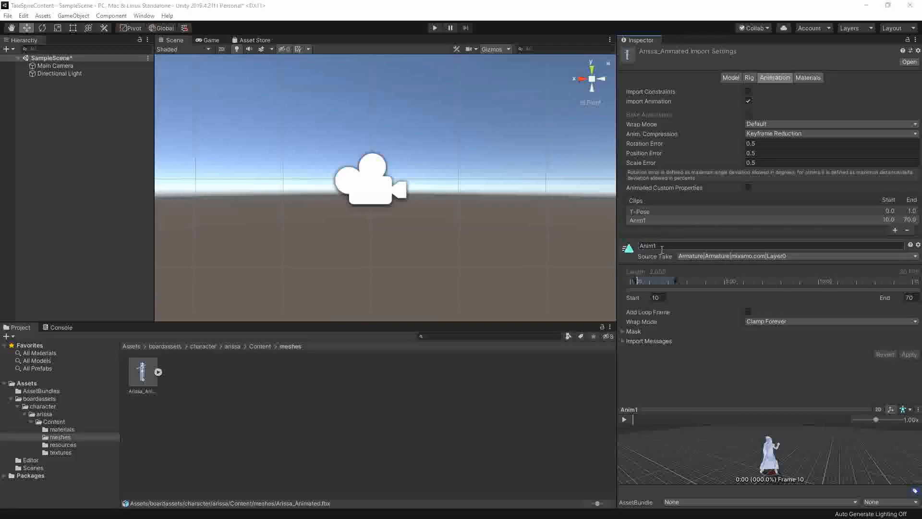
- Add a second animation clip with source take Armature|Armature|mixamo.com|Layer0 and name it Anim2
{"action": "left_click", "coordinate": [894, 231]}
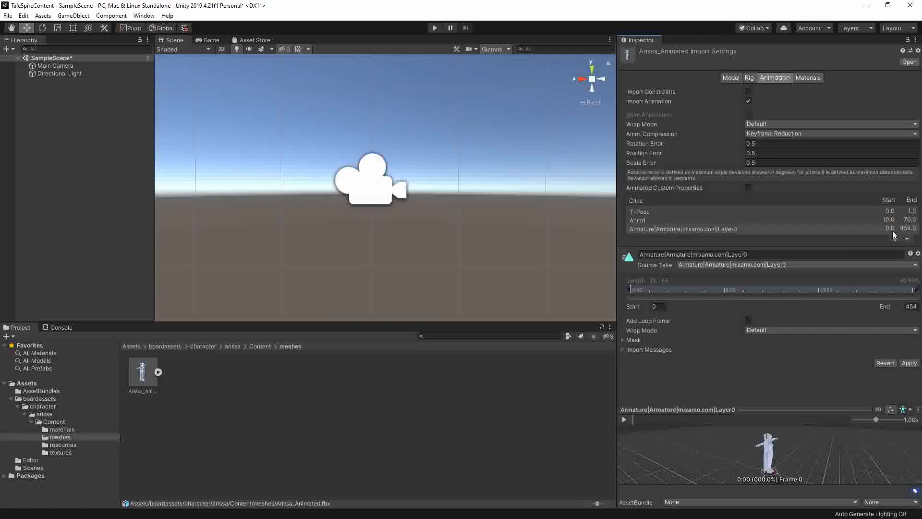
{"action": "left_click", "coordinate": [776, 264]}
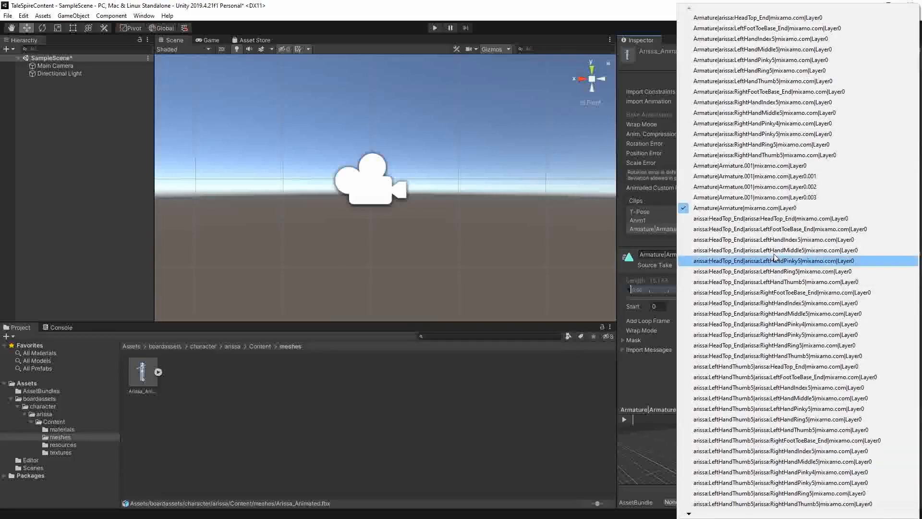
{"action": "left_click", "coordinate": [764, 208]}
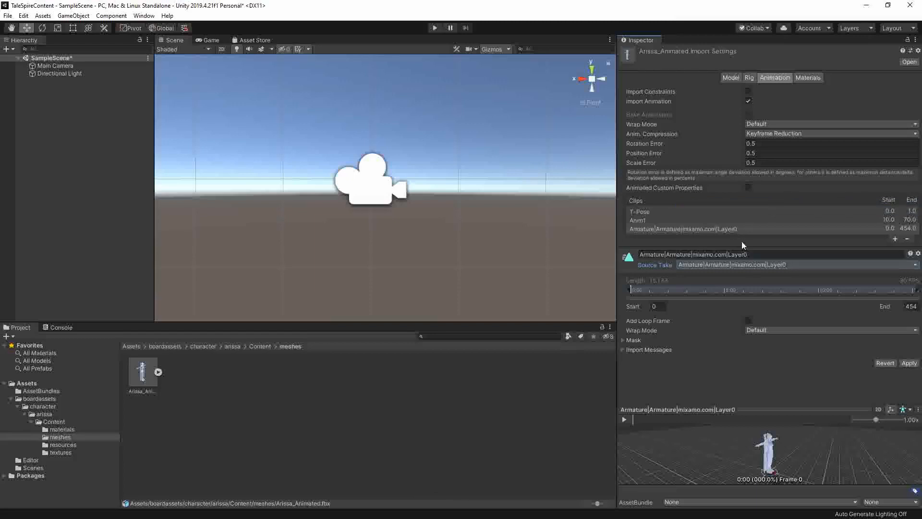
{"action": "left_click", "coordinate": [750, 253]}
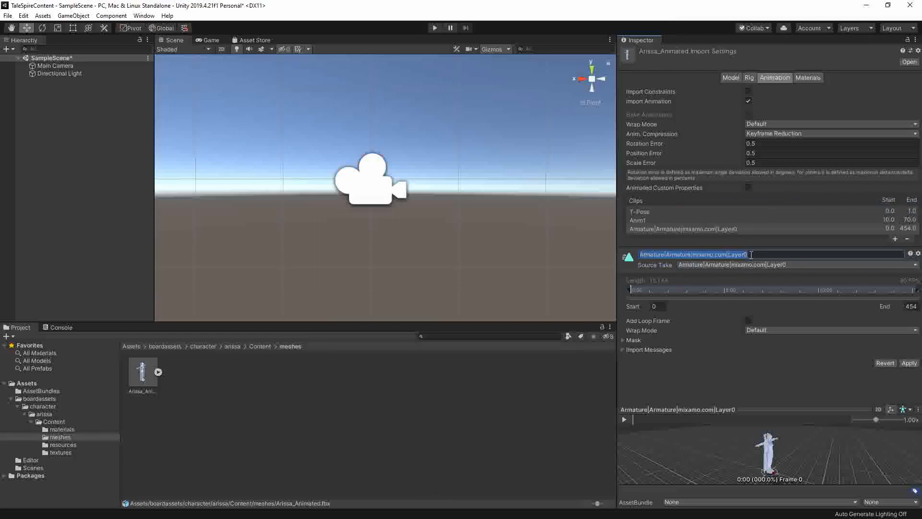
{"action": "type", "text": "Anim2"}
{"action": "key", "text": "Return"}
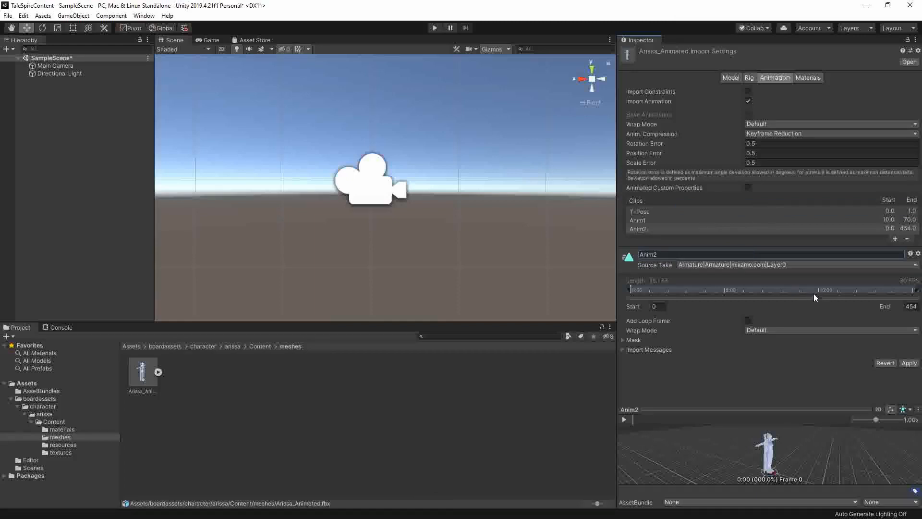
- Set Anim2's start frame to 80 and end frame to 200, and preview the clip
{"action": "left_click", "coordinate": [658, 306]}
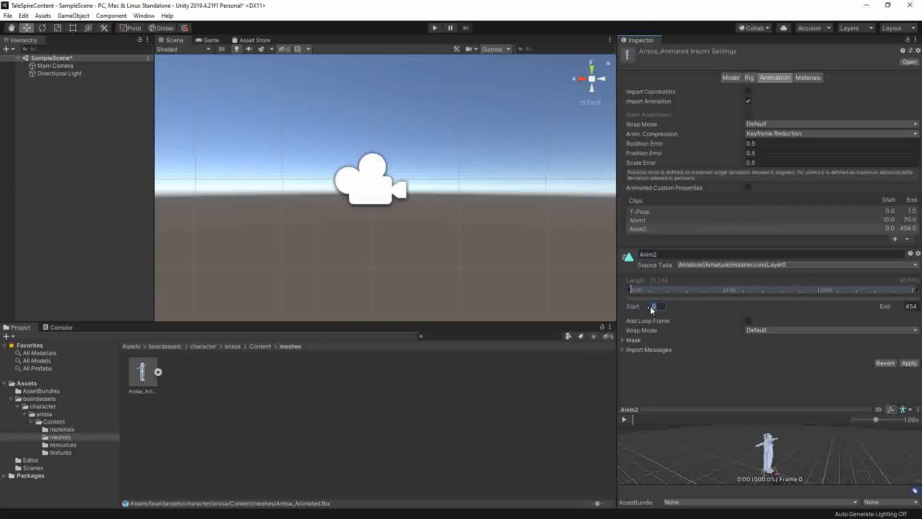
{"action": "type", "text": "80"}
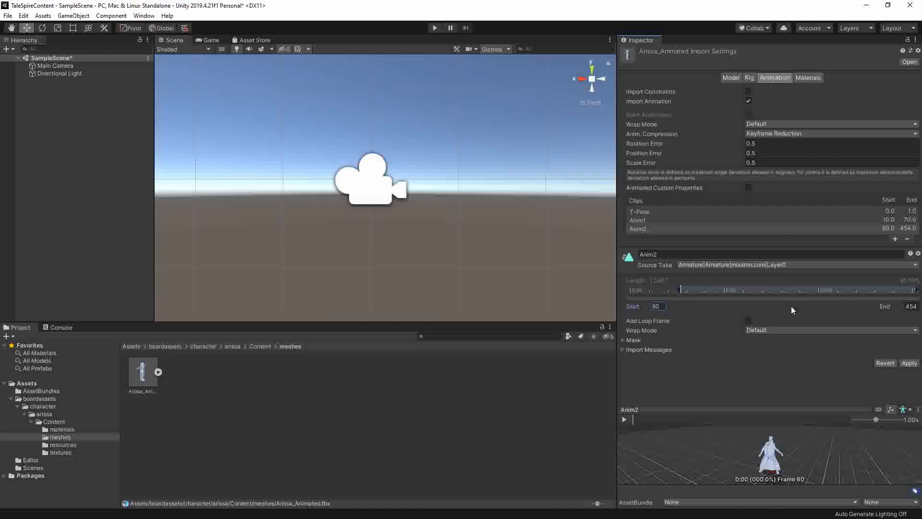
{"action": "left_click", "coordinate": [908, 306]}
{"action": "type", "text": "200"}
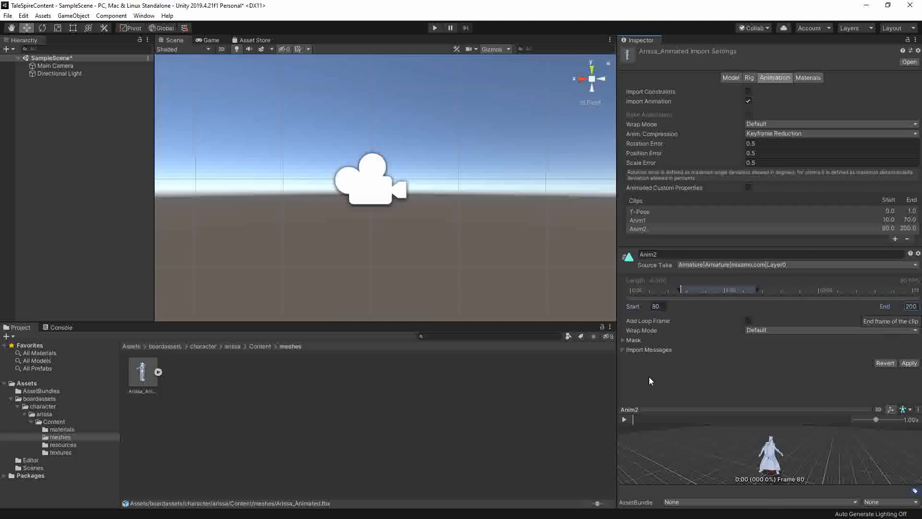
{"action": "left_click", "coordinate": [625, 419]}
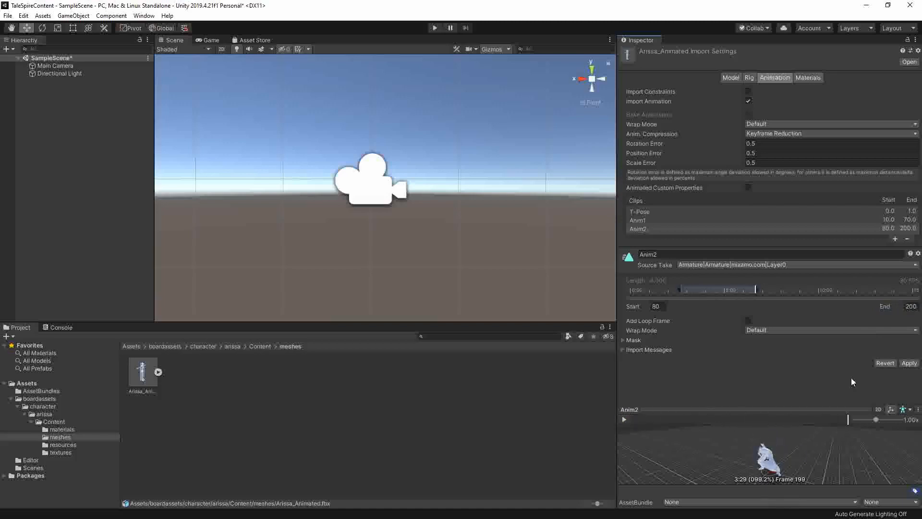
- Try end frames of 150 and 130 for Anim2, previewing the clip with each value
{"action": "left_click", "coordinate": [911, 306]}
{"action": "type", "text": "150"}
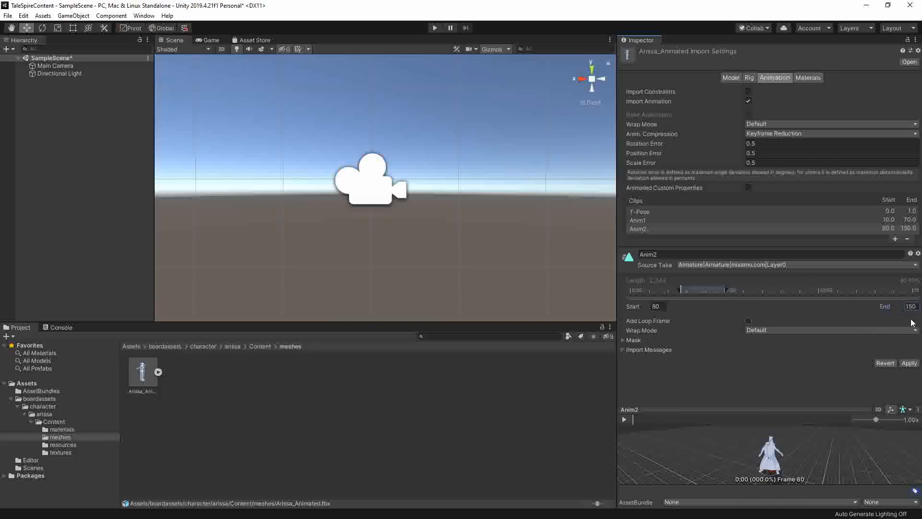
{"action": "left_click", "coordinate": [624, 419]}
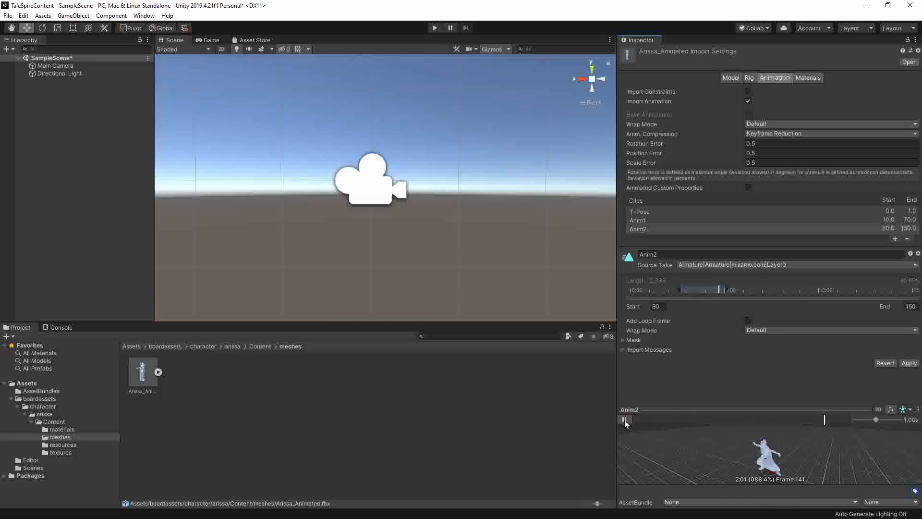
{"action": "left_click", "coordinate": [624, 420]}
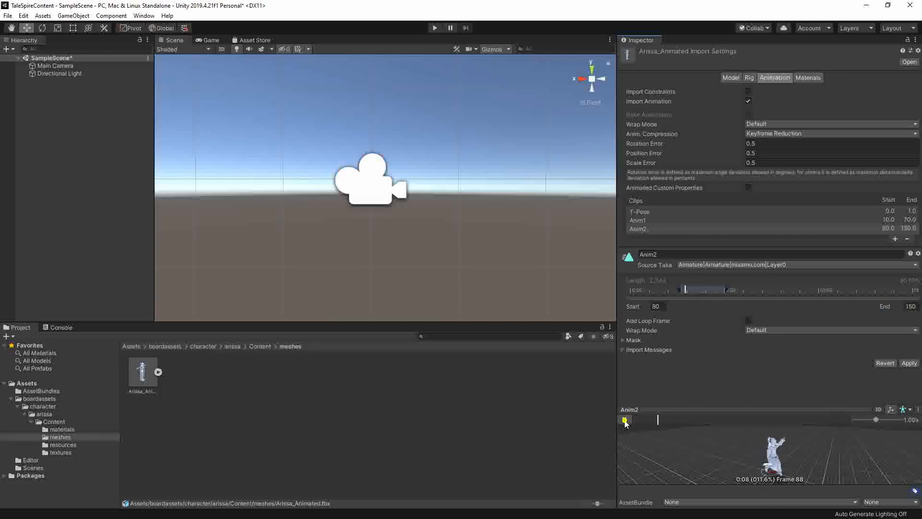
{"action": "left_click", "coordinate": [911, 306]}
{"action": "type", "text": "130"}
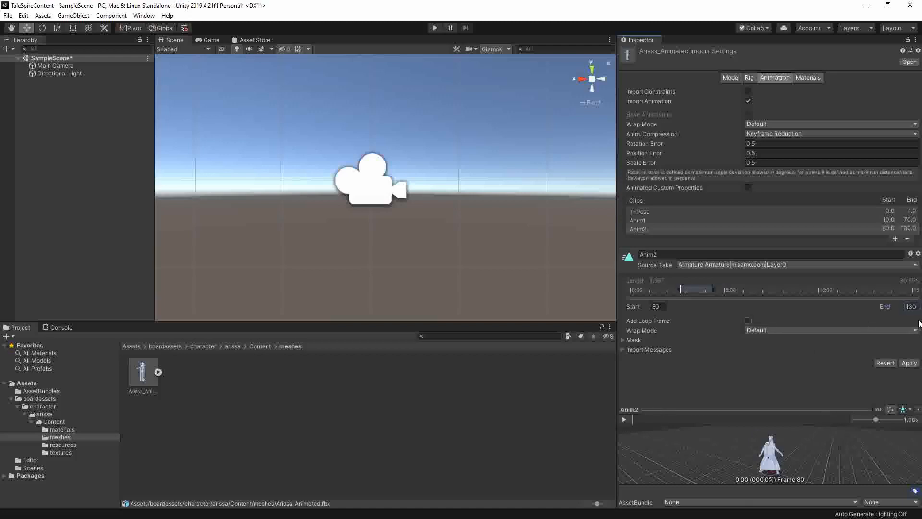
{"action": "left_click", "coordinate": [624, 420]}
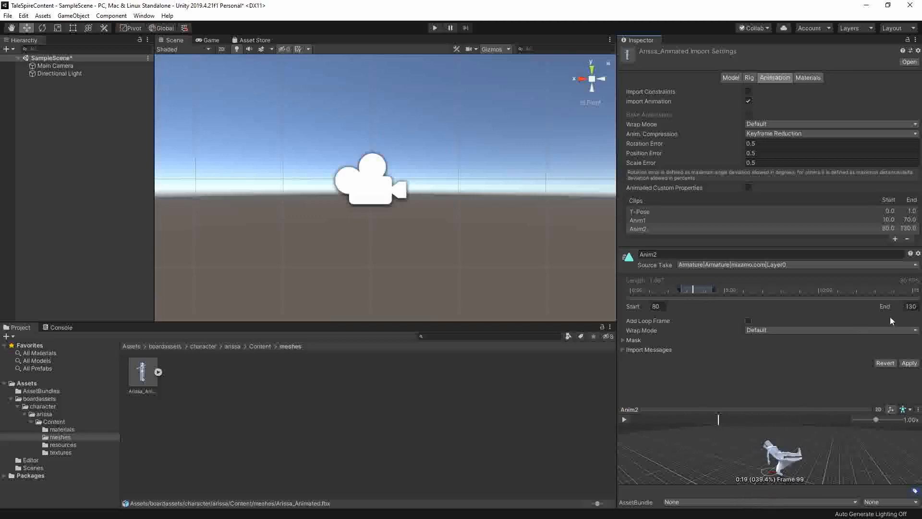
- Set Anim2's end frame to 120, preview the clip, and apply the import settings
{"action": "left_click", "coordinate": [911, 306]}
{"action": "type", "text": "13"}
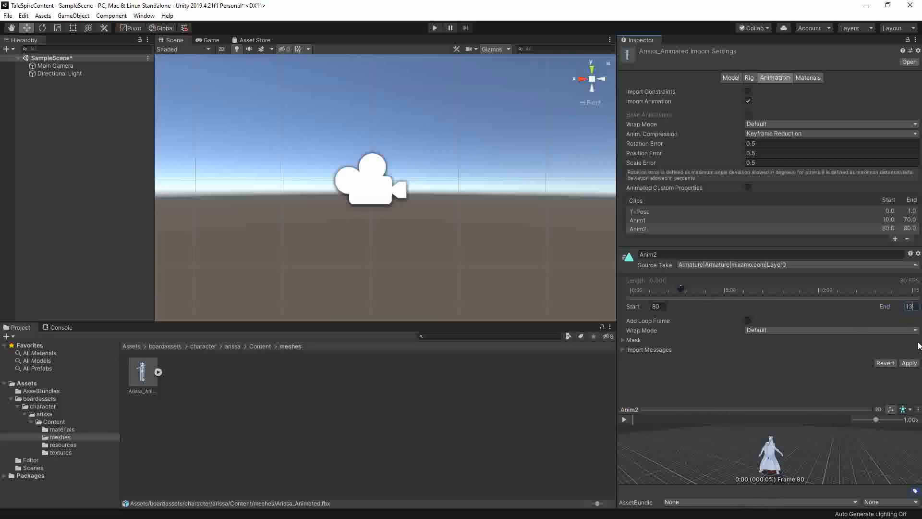
{"action": "type", "text": "0"}
{"action": "left_click", "coordinate": [624, 421]}
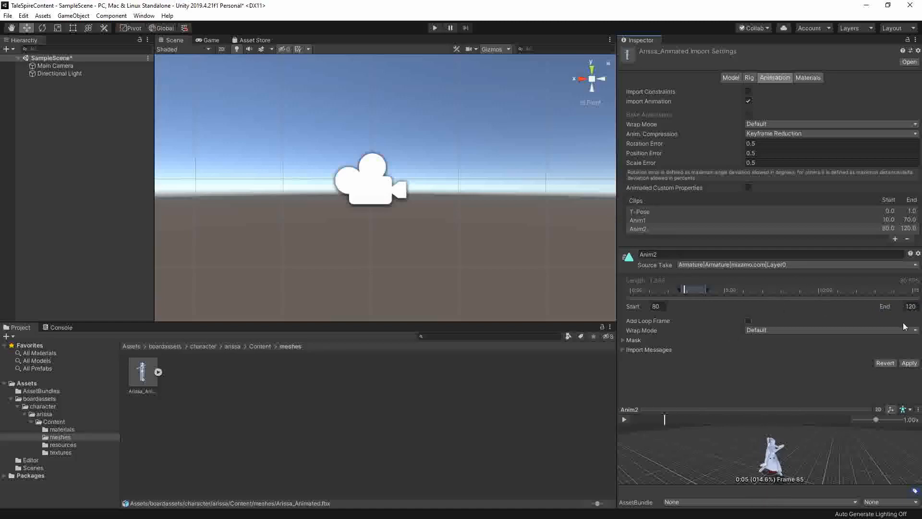
{"action": "left_click", "coordinate": [908, 363]}
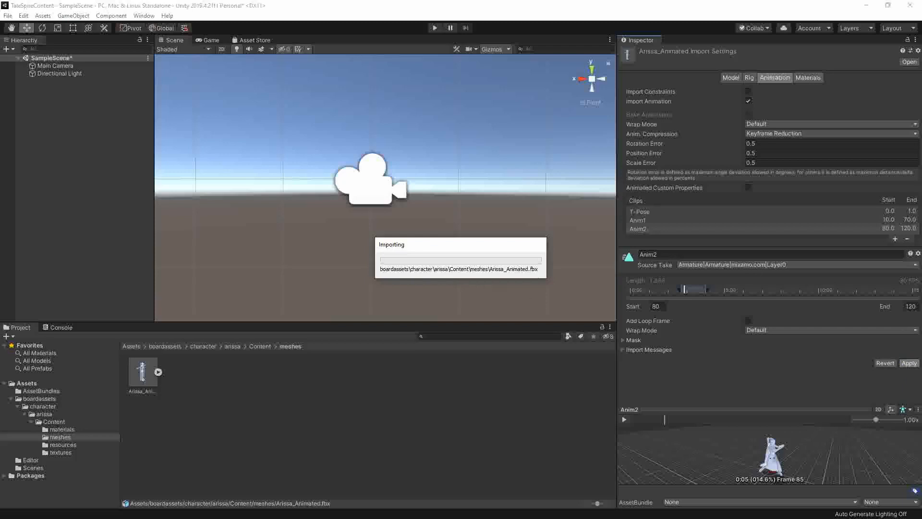
- Add a third animation clip and name it Anim3
{"action": "left_click", "coordinate": [894, 239]}
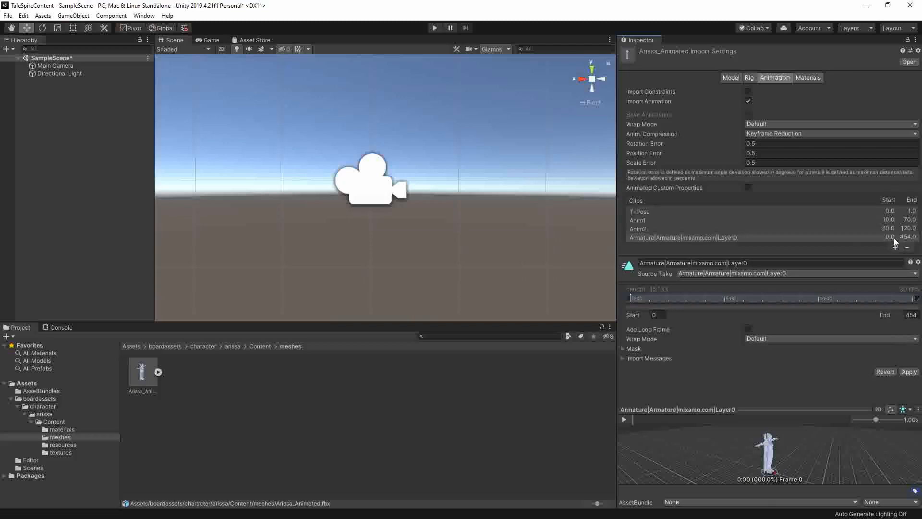
{"action": "left_click", "coordinate": [758, 262]}
{"action": "type", "text": "Anim3"}
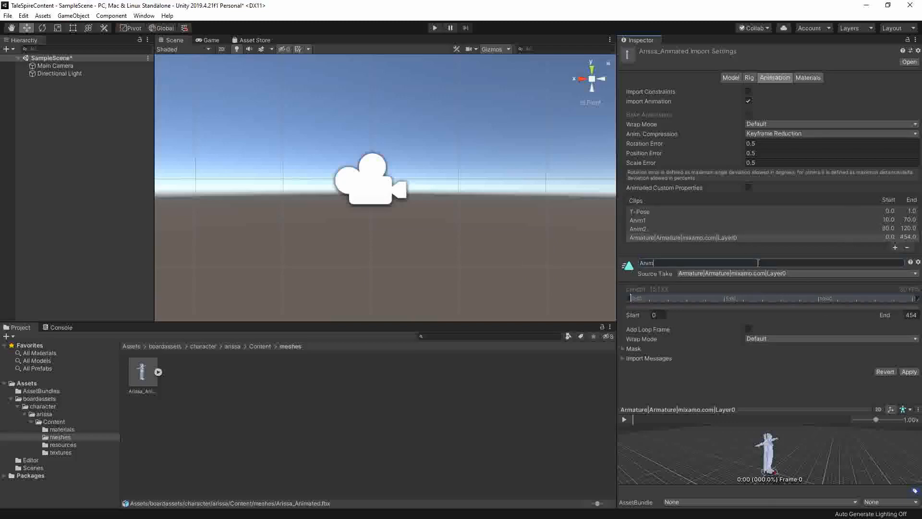
{"action": "key", "text": "Return"}
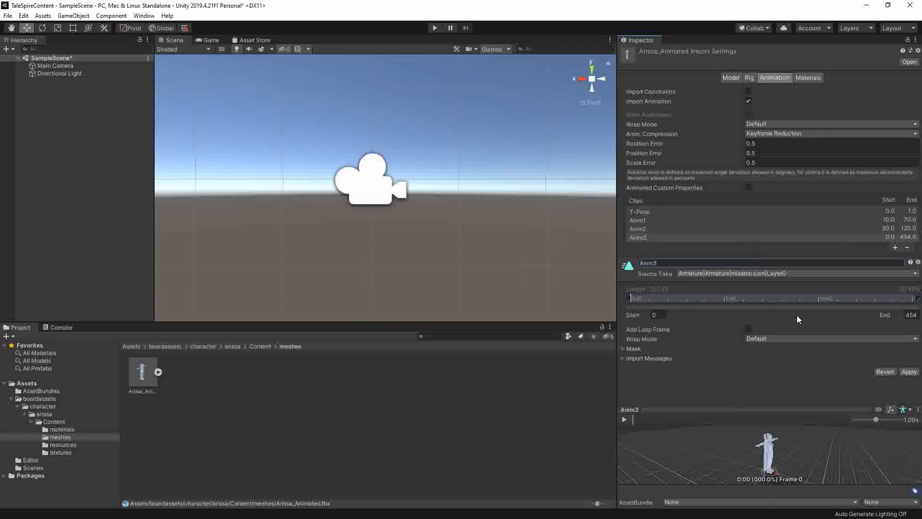
- Set Anim3's wrap mode to Once and its start frame to 130
{"action": "left_click", "coordinate": [771, 339]}
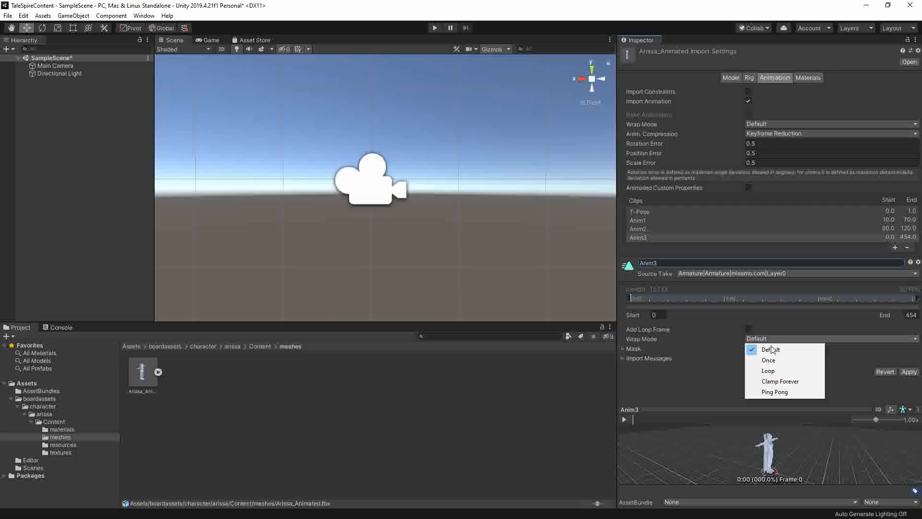
{"action": "left_click", "coordinate": [772, 362]}
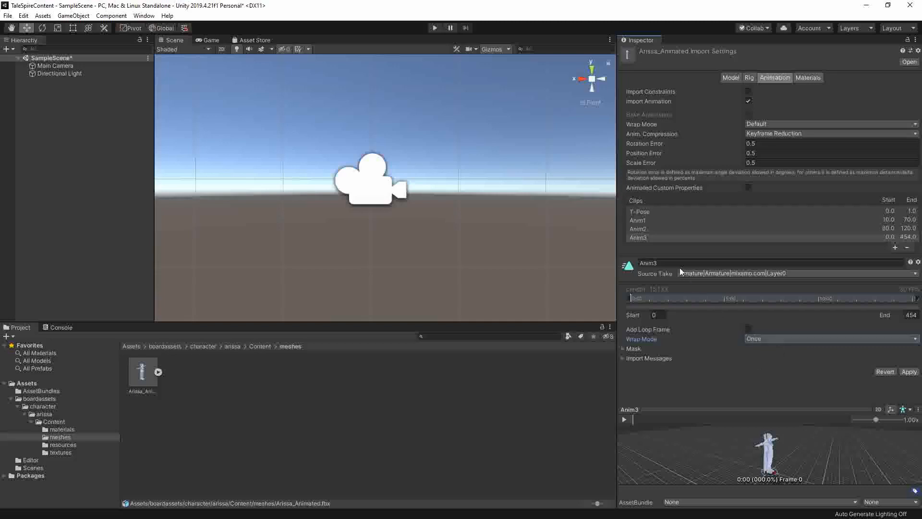
{"action": "left_click", "coordinate": [659, 315]}
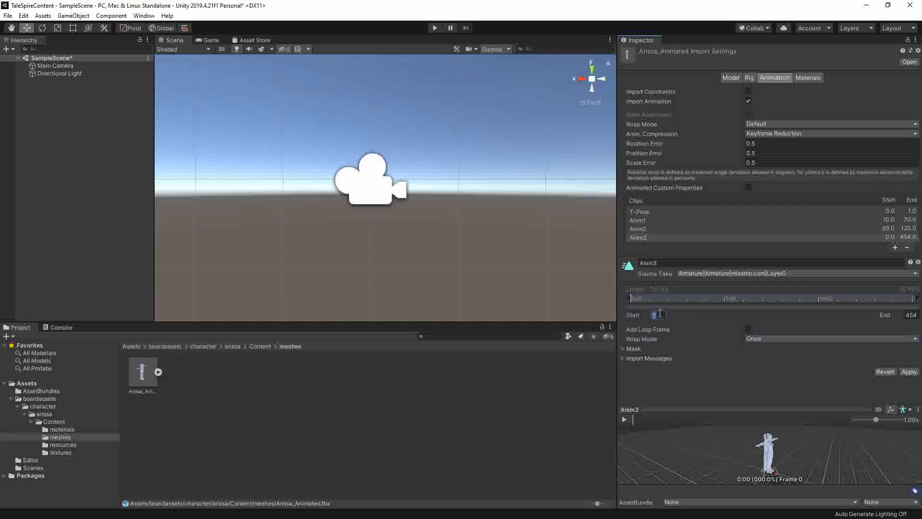
{"action": "type", "text": "130"}
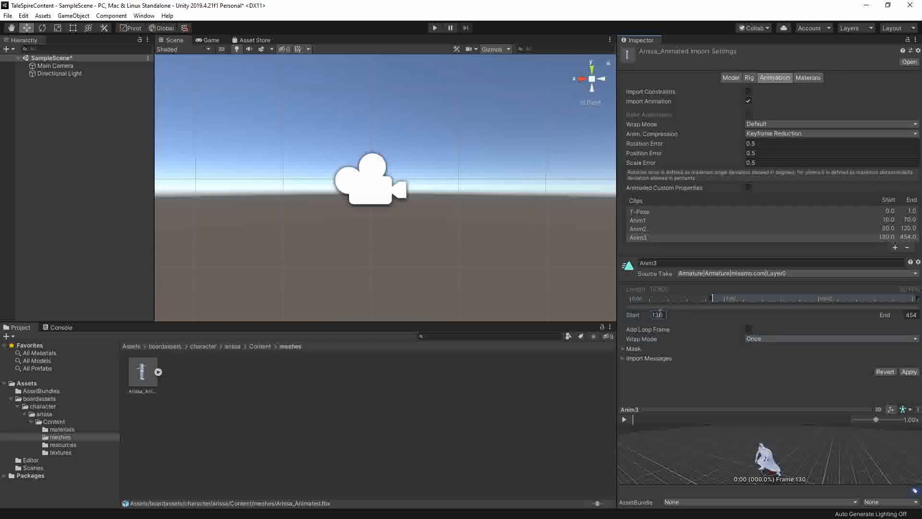
- Try end frames of 200, 300 and 310 for Anim3, previewing the clip with each value
{"action": "left_click", "coordinate": [907, 315]}
{"action": "type", "text": "200"}
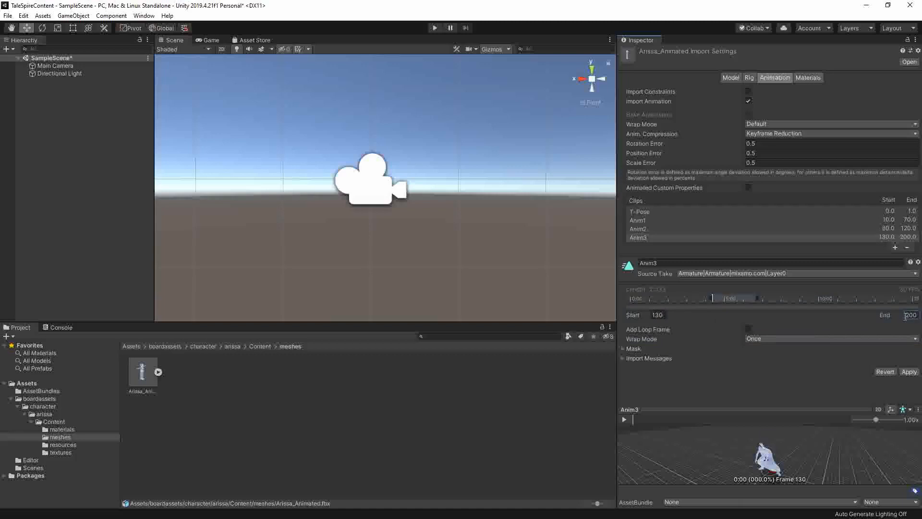
{"action": "left_click", "coordinate": [625, 419]}
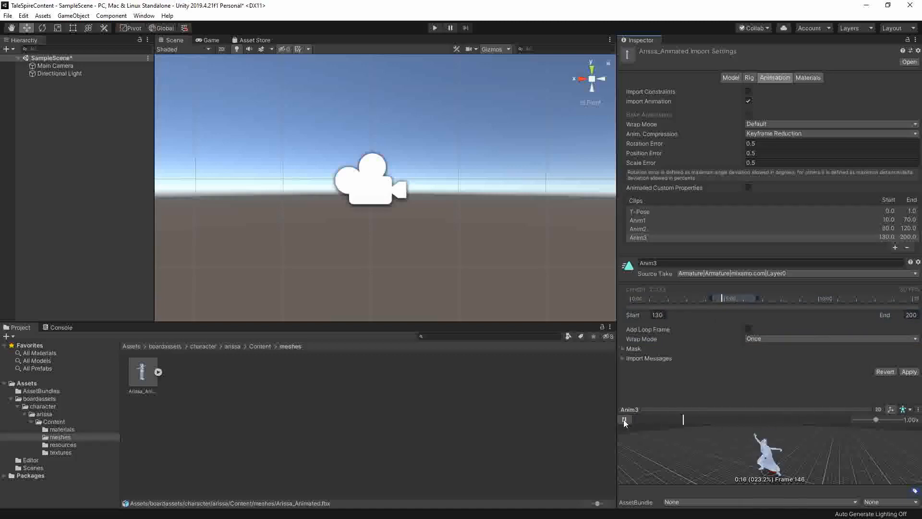
{"action": "left_click", "coordinate": [624, 419]}
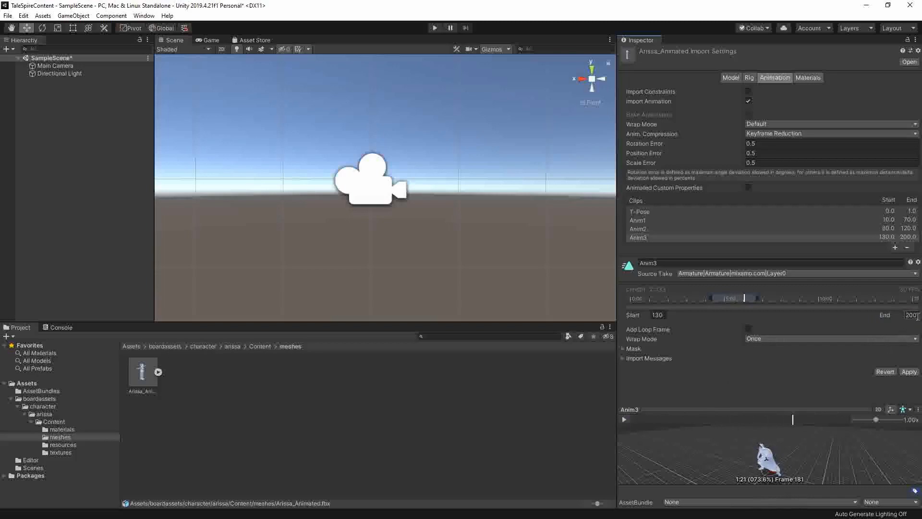
{"action": "type", "text": "300"}
{"action": "key", "text": "Return"}
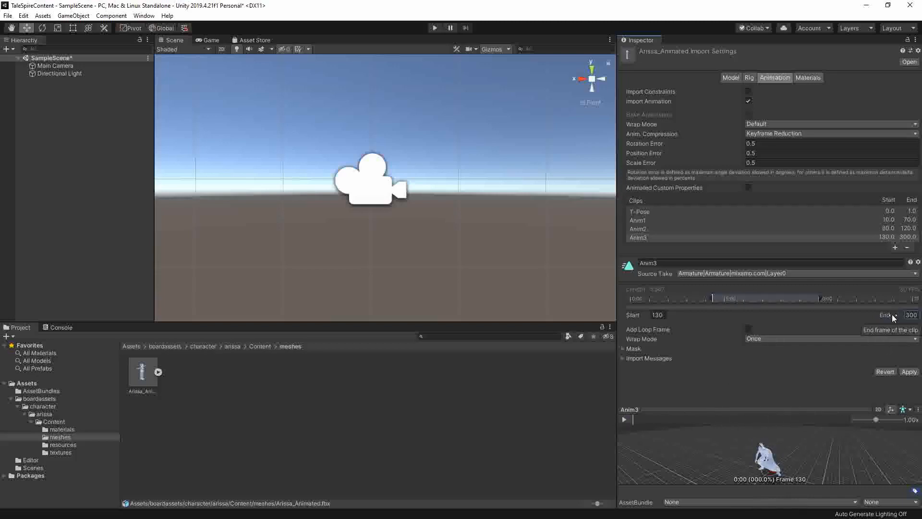
{"action": "left_click", "coordinate": [624, 420]}
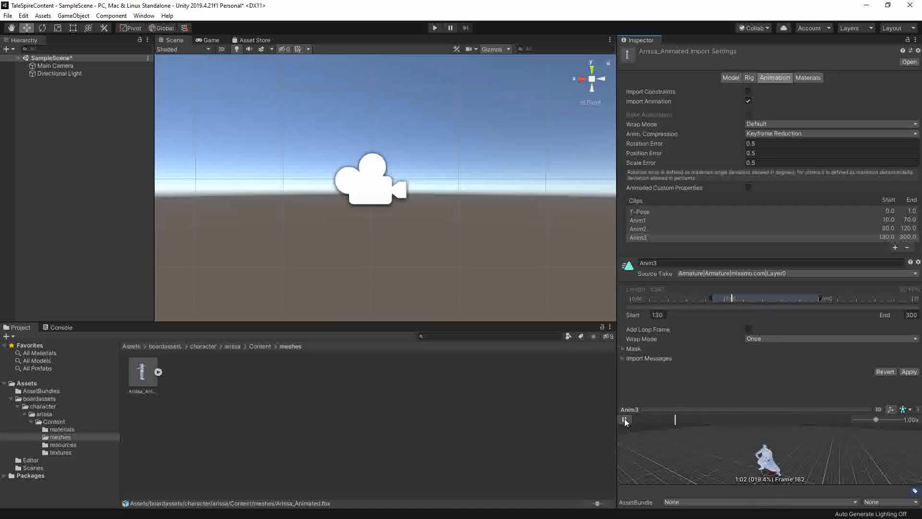
{"action": "left_click", "coordinate": [624, 418]}
{"action": "left_click", "coordinate": [912, 315]}
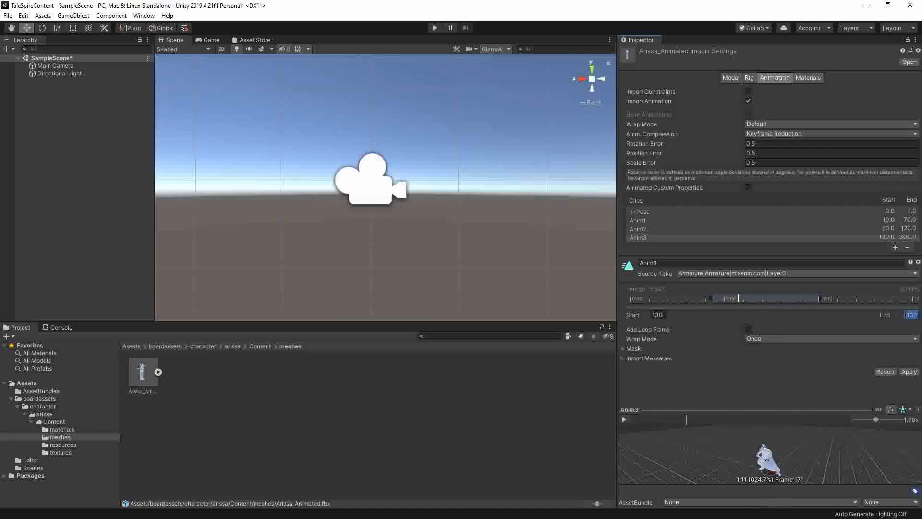
{"action": "type", "text": "310"}
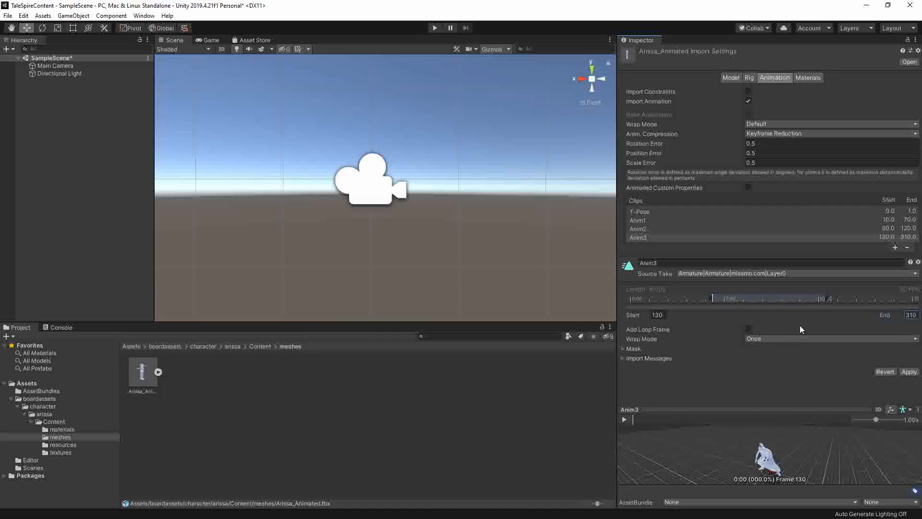
{"action": "left_click", "coordinate": [625, 419]}
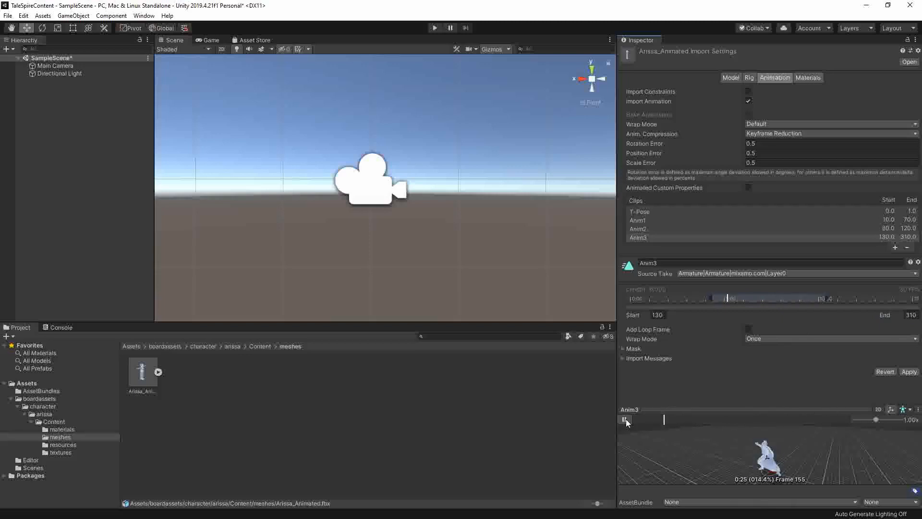
{"action": "left_click", "coordinate": [625, 419]}
- Set Anim3's end frame to 320, preview the clip, and apply the import settings
{"action": "left_click", "coordinate": [911, 315]}
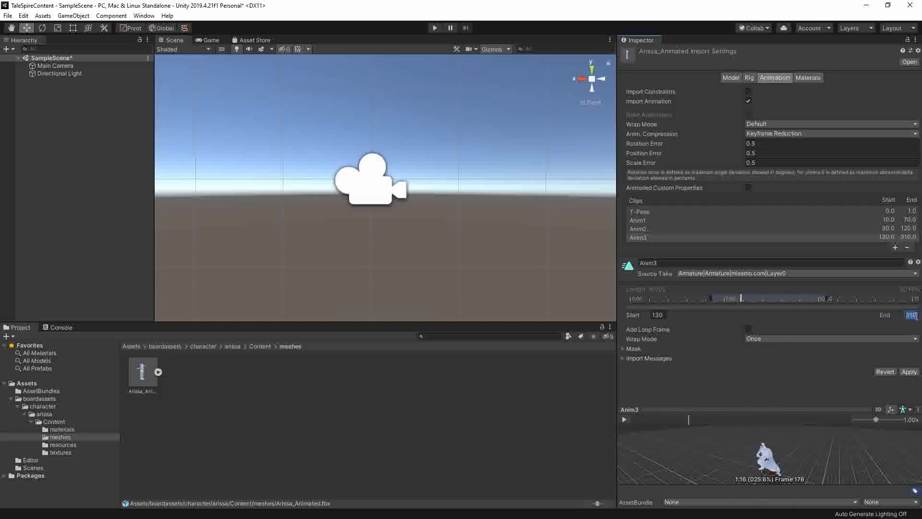
{"action": "type", "text": "130"}
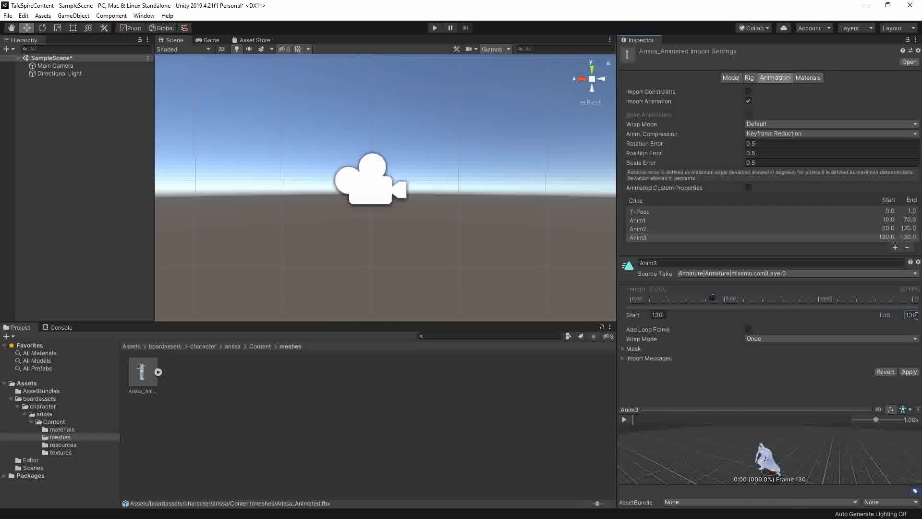
{"action": "left_click", "coordinate": [911, 315]}
{"action": "type", "text": "230"}
{"action": "key", "text": "BackSpace"}
{"action": "key", "text": "BackSpace"}
{"action": "key", "text": "BackSpace"}
{"action": "type", "text": "320"}
{"action": "left_click", "coordinate": [624, 420]}
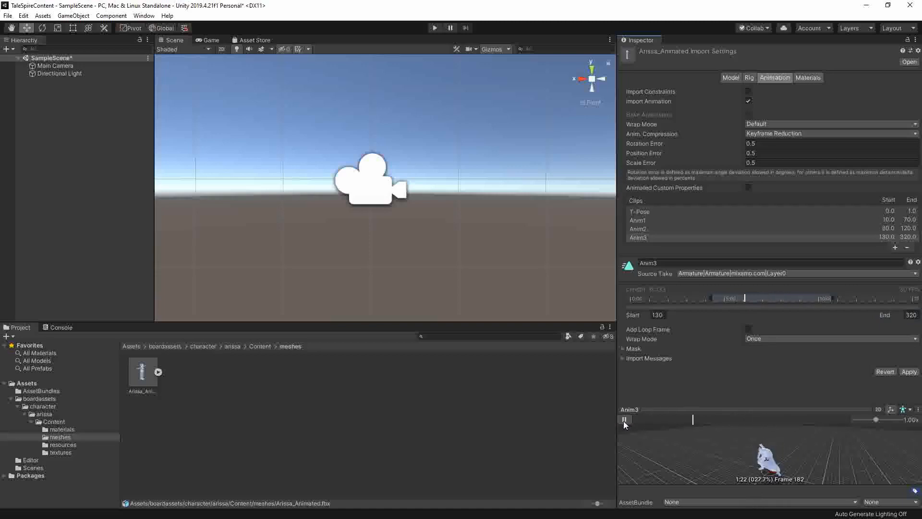
{"action": "left_click", "coordinate": [625, 419]}
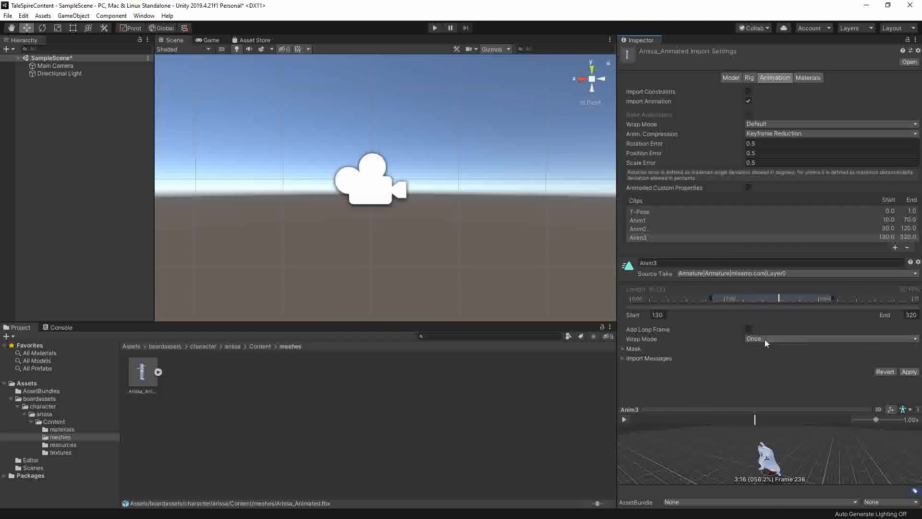
{"action": "left_click", "coordinate": [909, 372]}
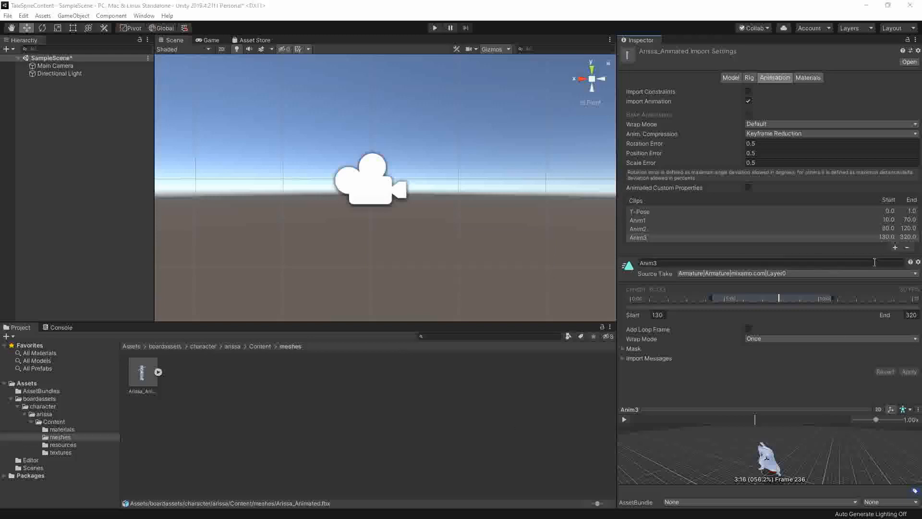
- Add a fourth animation clip named Anim4 and set its wrap mode to Clamp Forever
{"action": "left_click", "coordinate": [895, 248]}
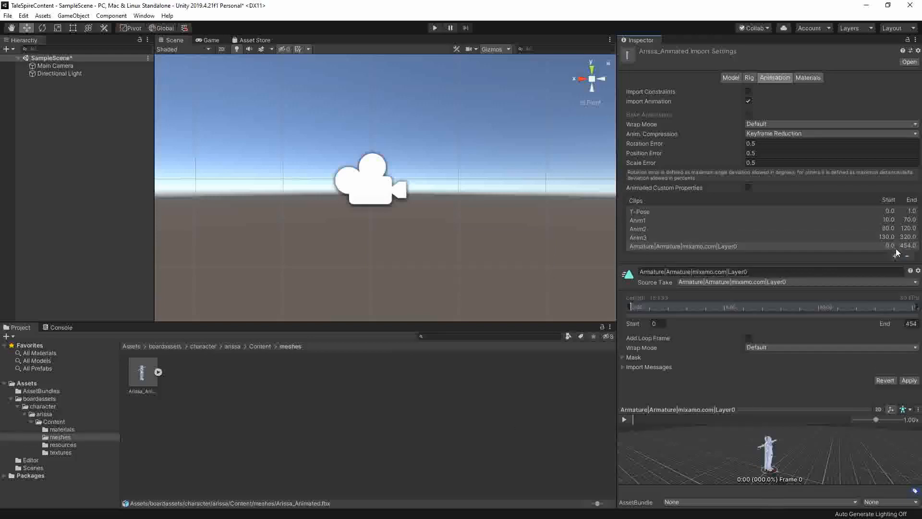
{"action": "left_click_drag", "start_coordinate": [754, 271], "coordinate": [647, 269]}
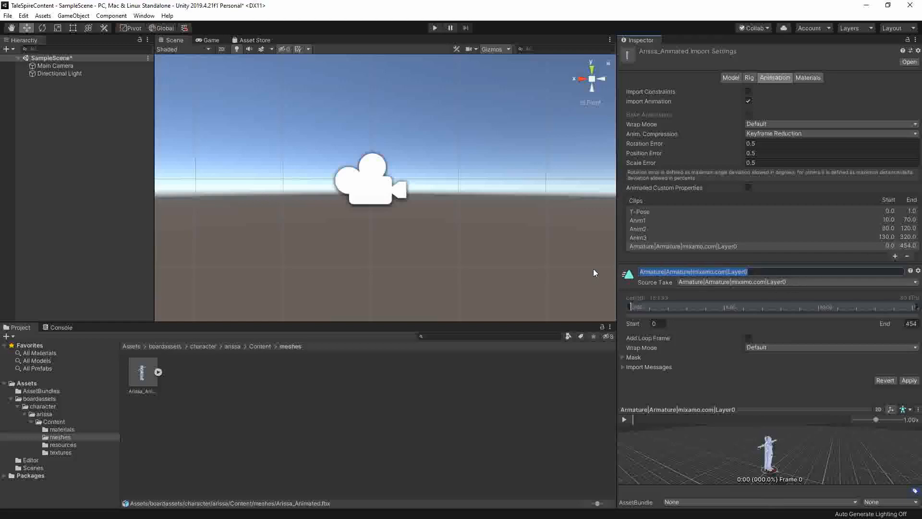
{"action": "type", "text": "Anim4"}
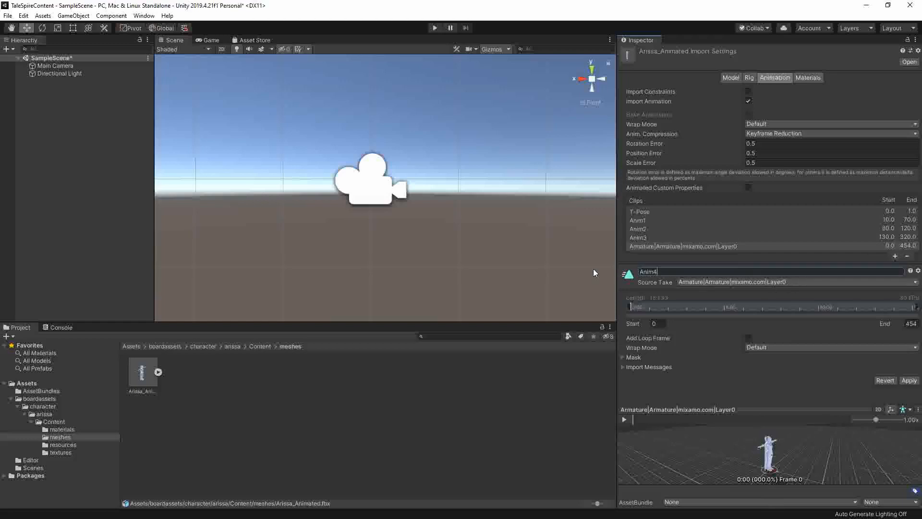
{"action": "key", "text": "Return"}
{"action": "left_click", "coordinate": [786, 345]}
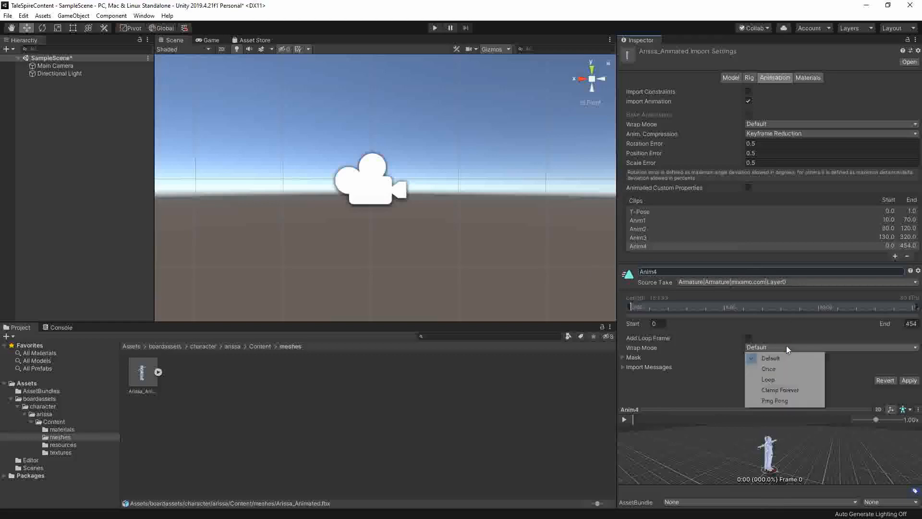
{"action": "left_click", "coordinate": [774, 390]}
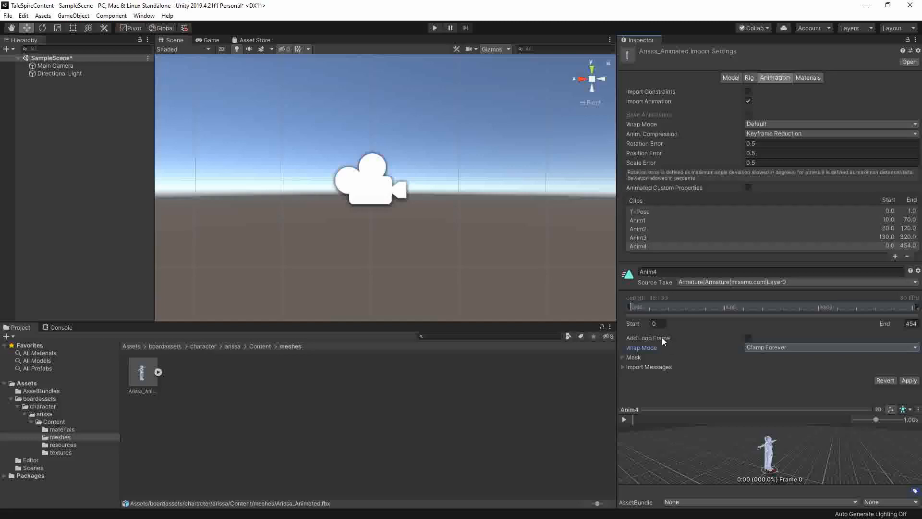
- Try start frames of 330 and 340 for Anim4, previewing the clip with each value
{"action": "left_click", "coordinate": [660, 324]}
{"action": "type", "text": "330"}
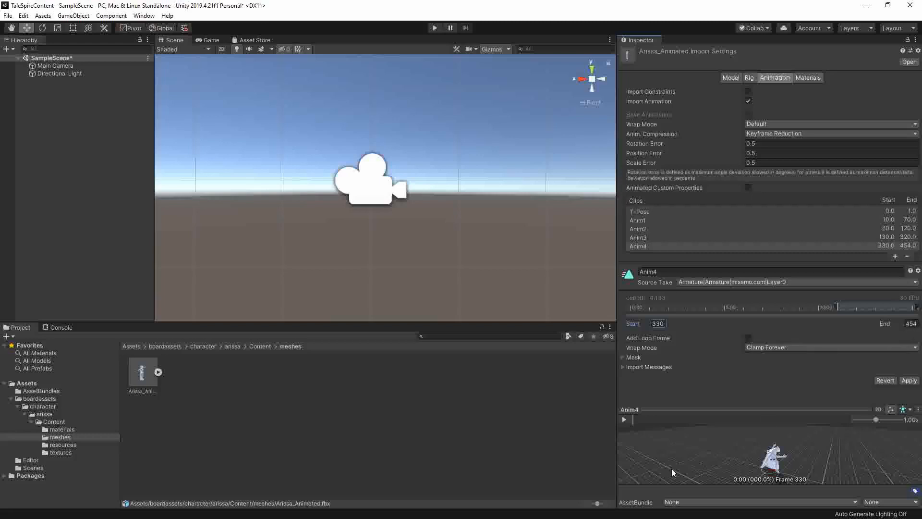
{"action": "left_click", "coordinate": [627, 419]}
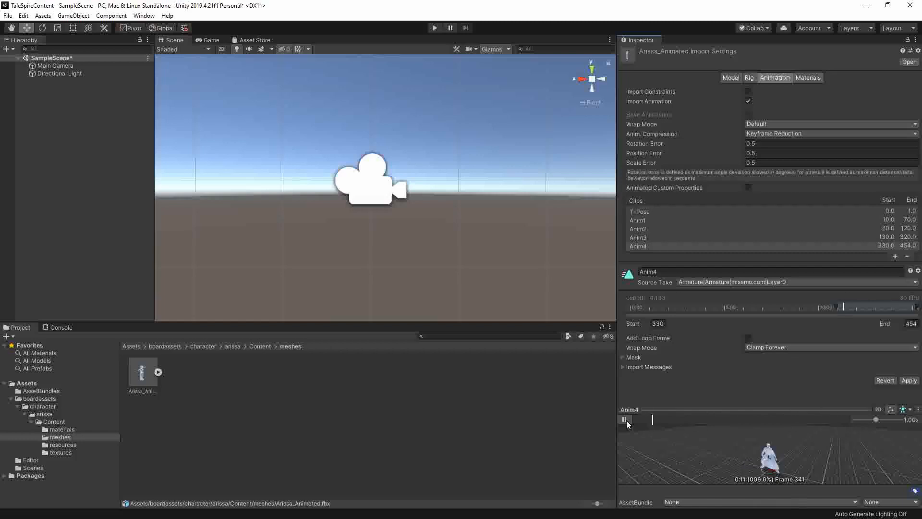
{"action": "left_click", "coordinate": [625, 420]}
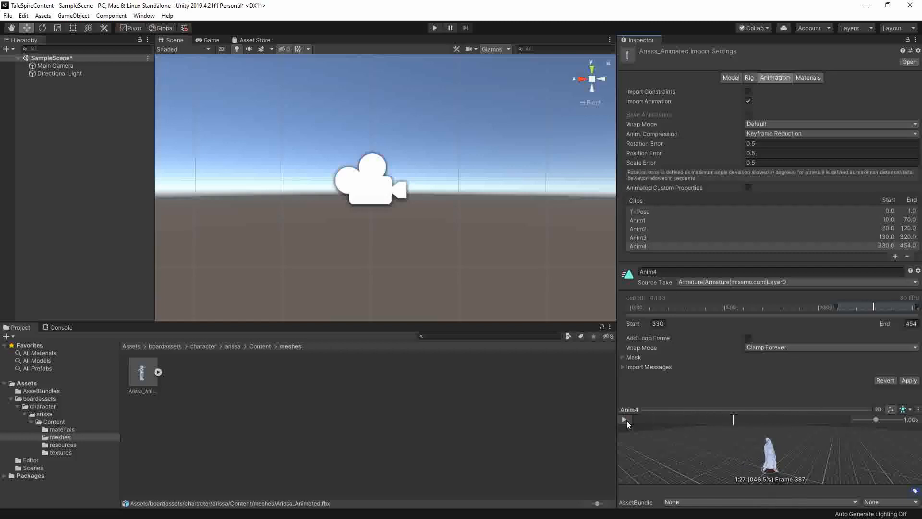
{"action": "left_click", "coordinate": [661, 324]}
{"action": "type", "text": "340"}
{"action": "left_click", "coordinate": [624, 419]}
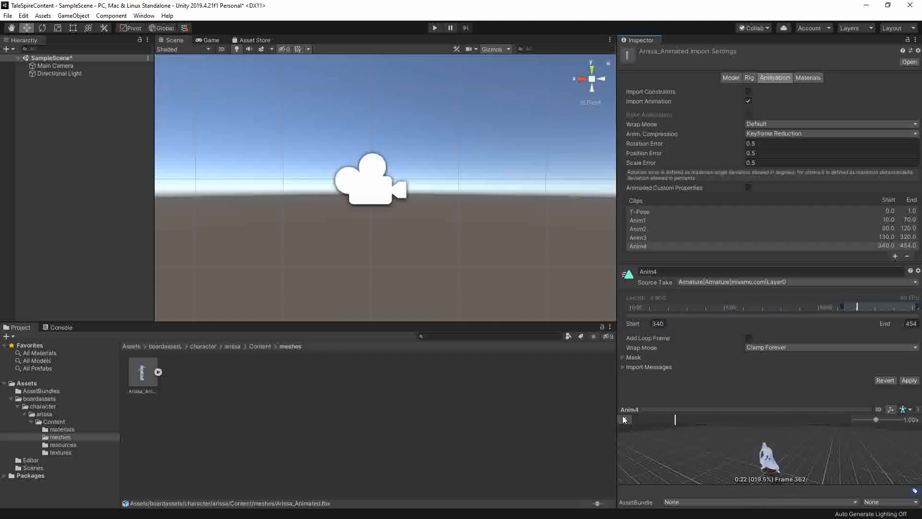
{"action": "left_click", "coordinate": [624, 418]}
- Try start frames of 350 and 360 for Anim4, previewing the clip with each value
{"action": "left_click", "coordinate": [658, 323]}
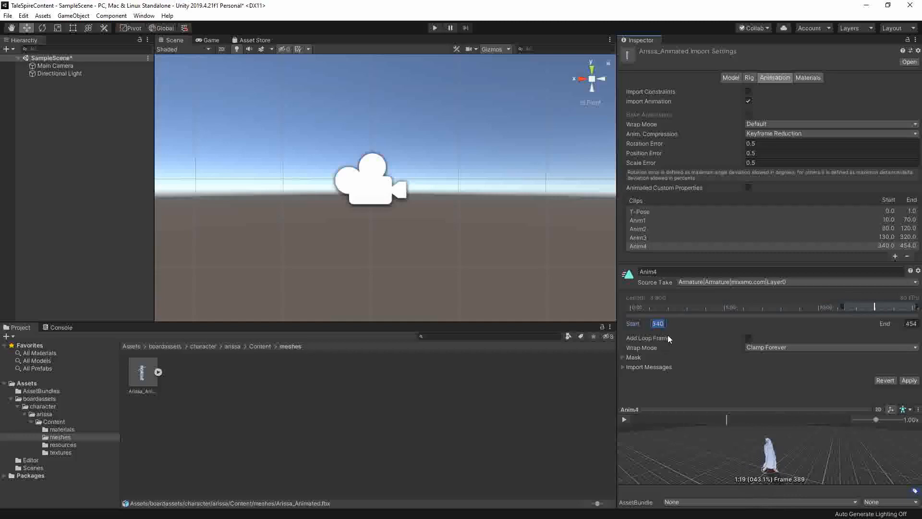
{"action": "key", "text": "BackSpace"}
{"action": "type", "text": "5"}
{"action": "left_click", "coordinate": [624, 419]}
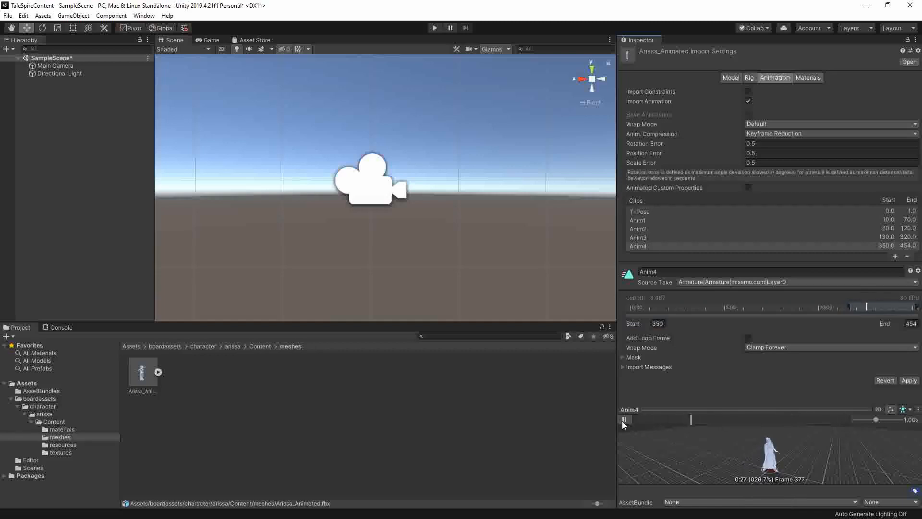
{"action": "left_click", "coordinate": [624, 419]}
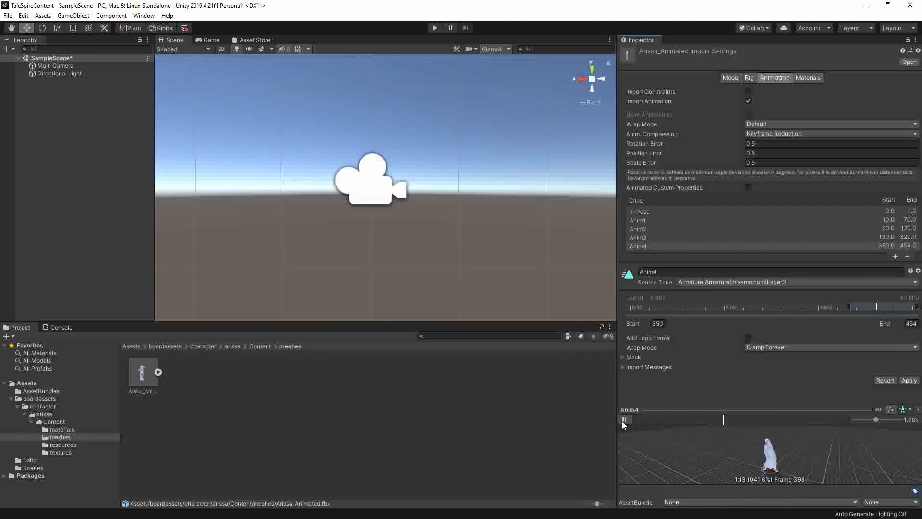
{"action": "left_click", "coordinate": [659, 323]}
{"action": "type", "text": "360"}
{"action": "left_click", "coordinate": [624, 419]}
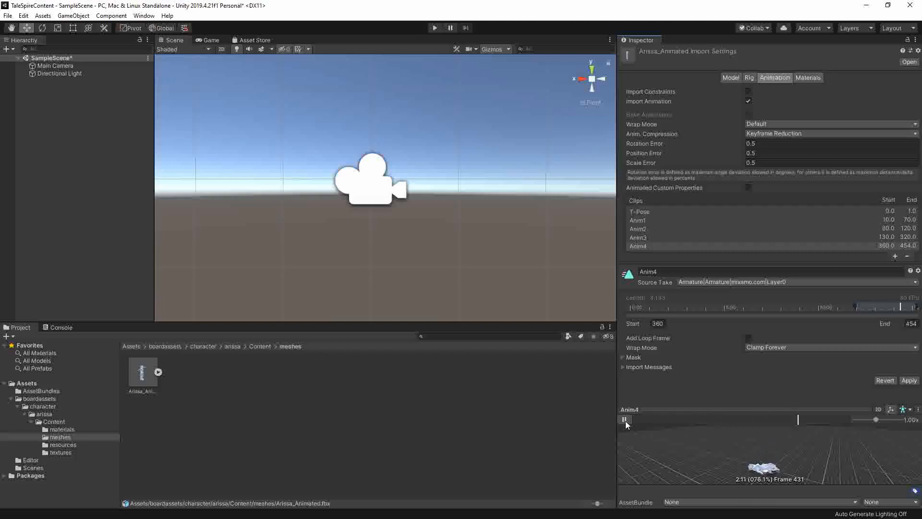
{"action": "left_click", "coordinate": [625, 420]}
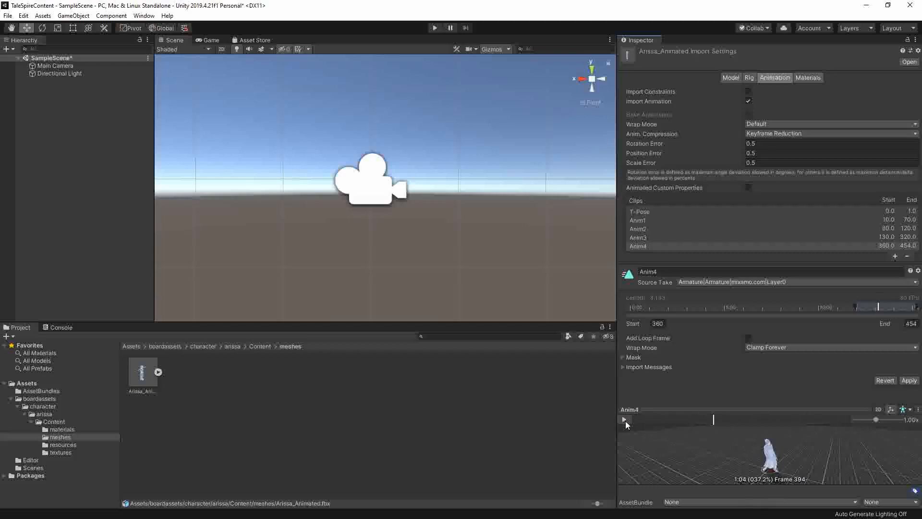
- Set Anim4's start frame to 370, preview the clip, and apply the import settings
{"action": "left_click", "coordinate": [659, 325]}
{"action": "key", "text": "BackSpace"}
{"action": "key", "text": "BackSpace"}
{"action": "type", "text": "70"}
{"action": "key", "text": "Return"}
{"action": "left_click", "coordinate": [626, 420]}
{"action": "left_click", "coordinate": [626, 420]}
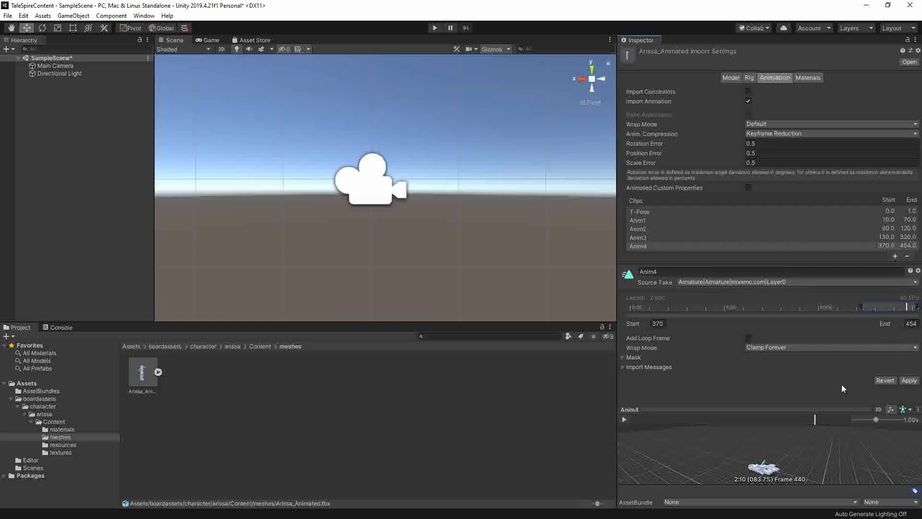
{"action": "left_click", "coordinate": [907, 381]}
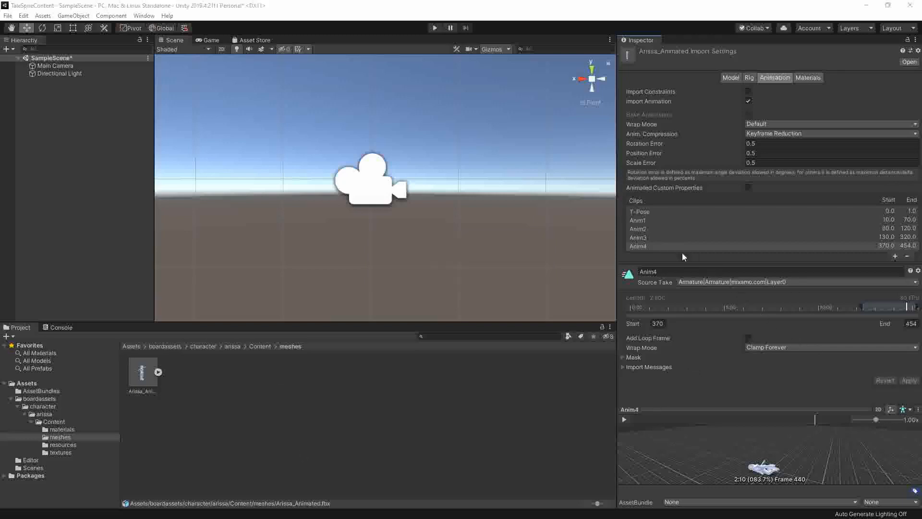
- Set the end frame of the Anim3 clip to 350 and apply the import settings
{"action": "left_click", "coordinate": [669, 237]}
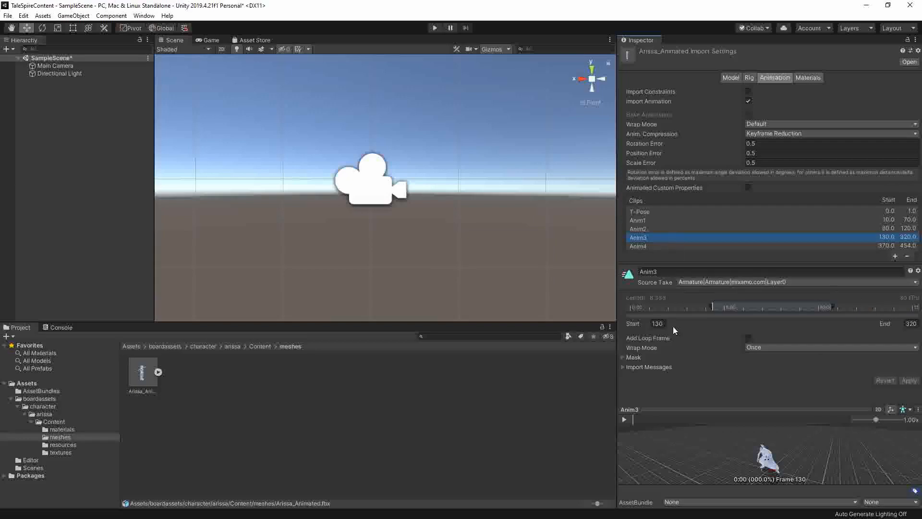
{"action": "left_click", "coordinate": [911, 323]}
{"action": "type", "text": "350"}
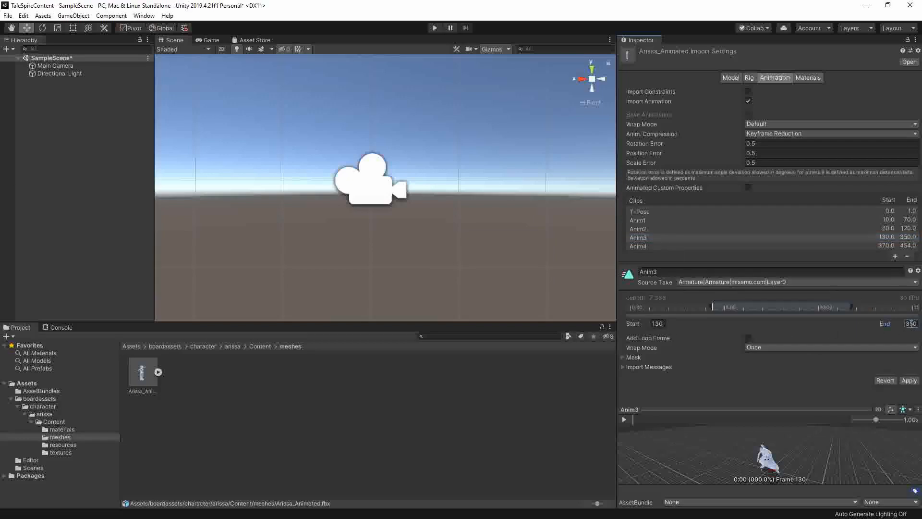
{"action": "left_click", "coordinate": [910, 380]}
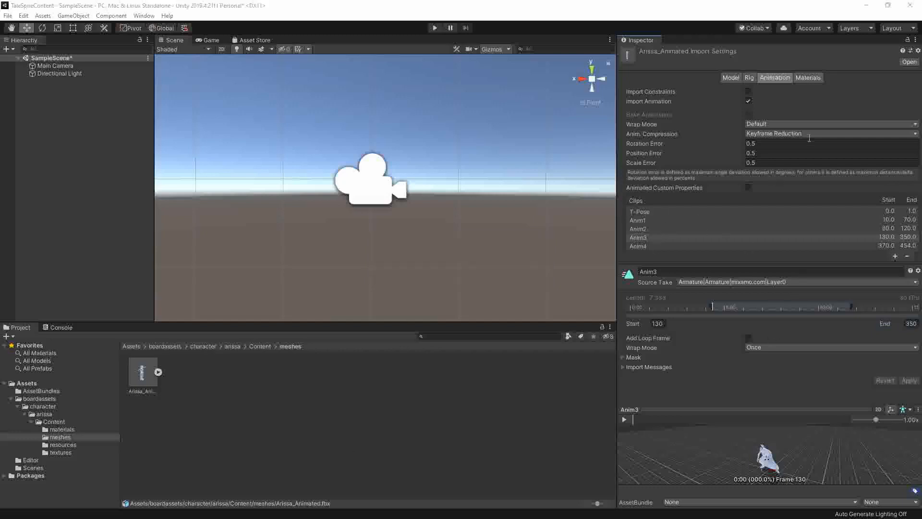
- Extract the model's embedded materials into the arissa/Content/materials folder
{"action": "left_click", "coordinate": [809, 80]}
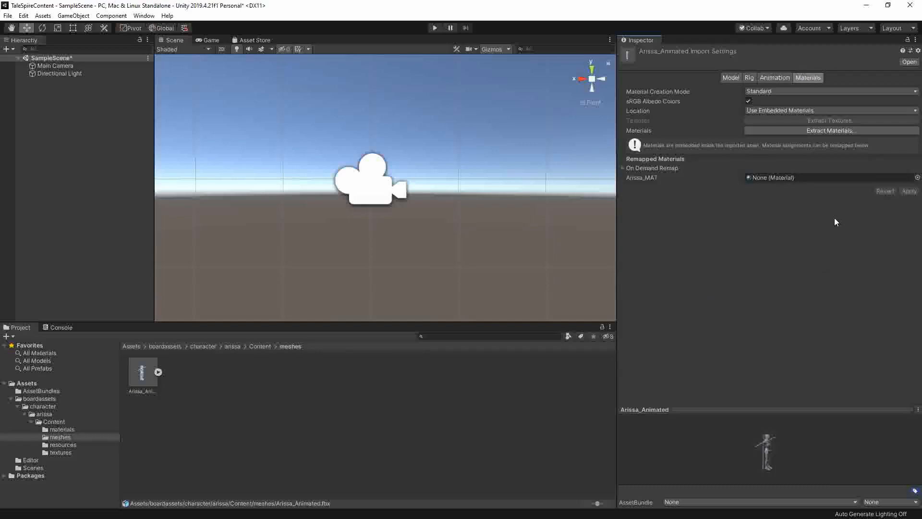
{"action": "left_click", "coordinate": [809, 130]}
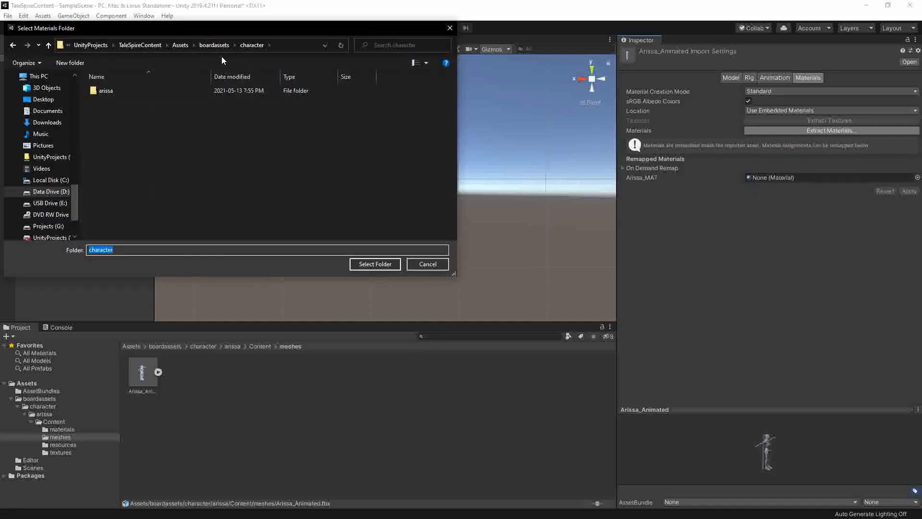
{"action": "double_click", "coordinate": [131, 91]}
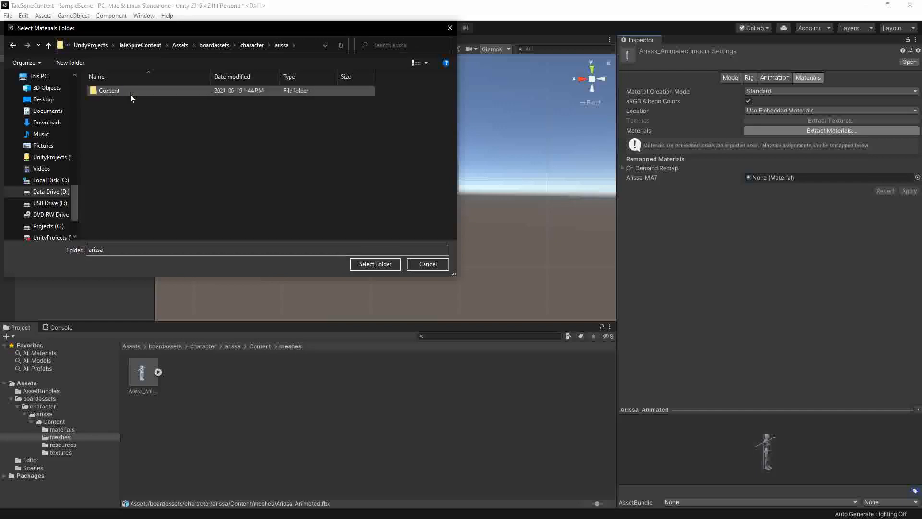
{"action": "double_click", "coordinate": [130, 93]}
{"action": "left_click", "coordinate": [125, 91]}
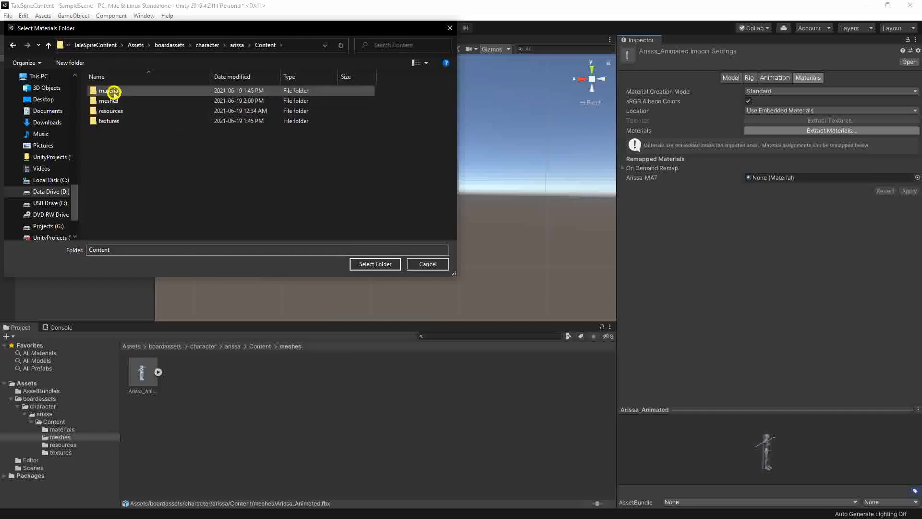
{"action": "left_click", "coordinate": [375, 263]}
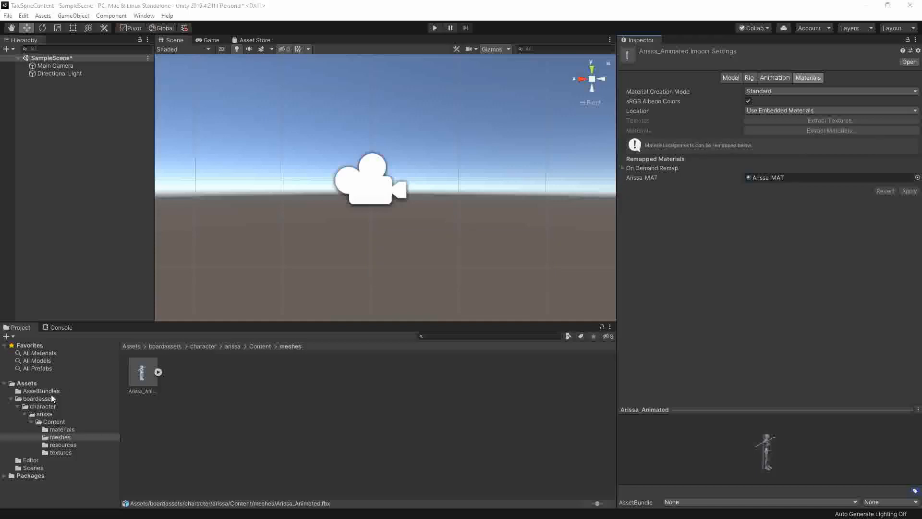
- Inspect the extracted Arissa_MAT material, and check its remapping in the material import settings of Arissa_Animated
{"action": "left_click", "coordinate": [254, 347]}
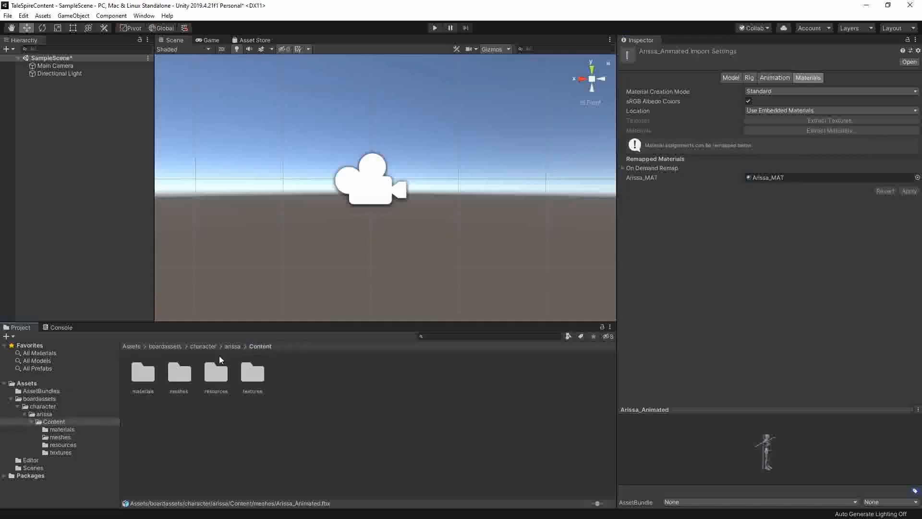
{"action": "double_click", "coordinate": [151, 374]}
{"action": "left_click", "coordinate": [151, 374]}
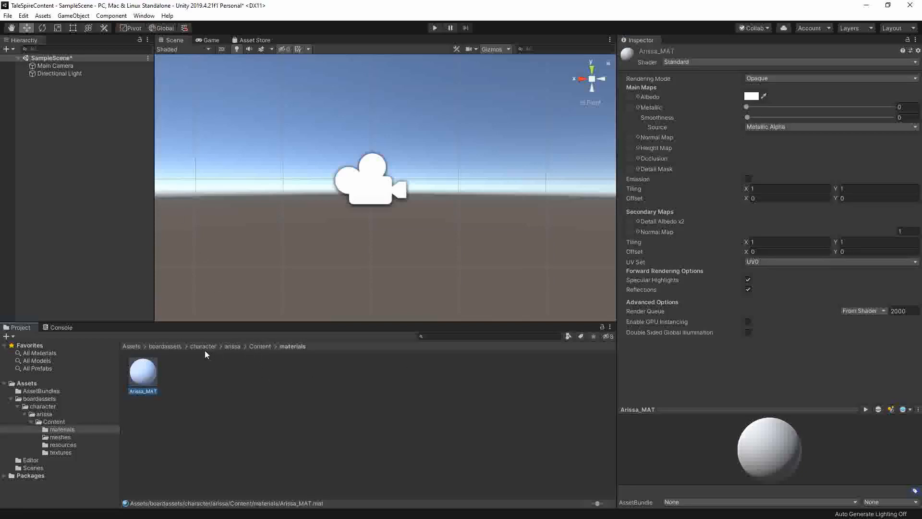
{"action": "left_click", "coordinate": [233, 346]}
{"action": "double_click", "coordinate": [143, 372]}
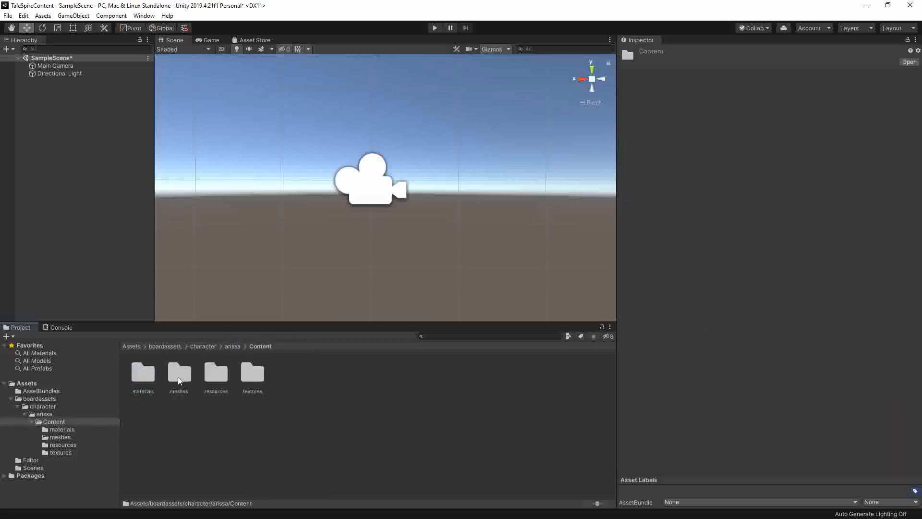
{"action": "double_click", "coordinate": [180, 373]}
{"action": "left_click", "coordinate": [143, 380]}
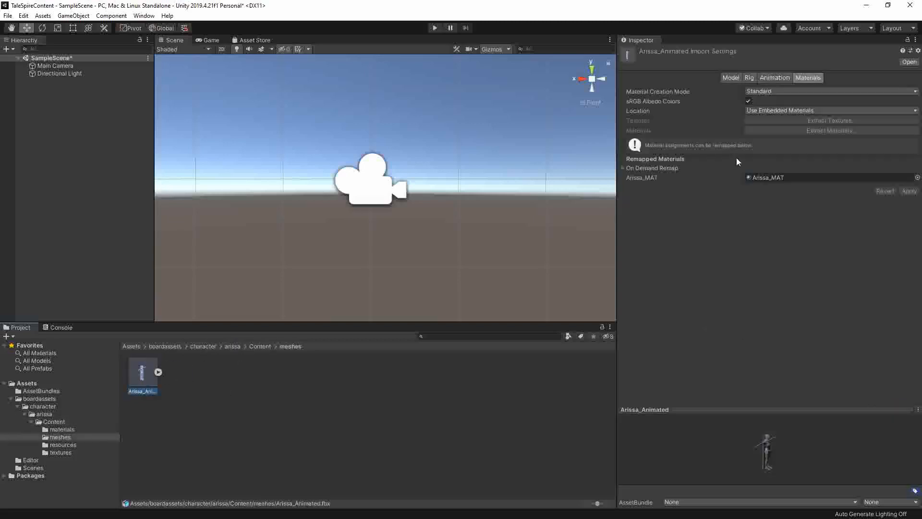
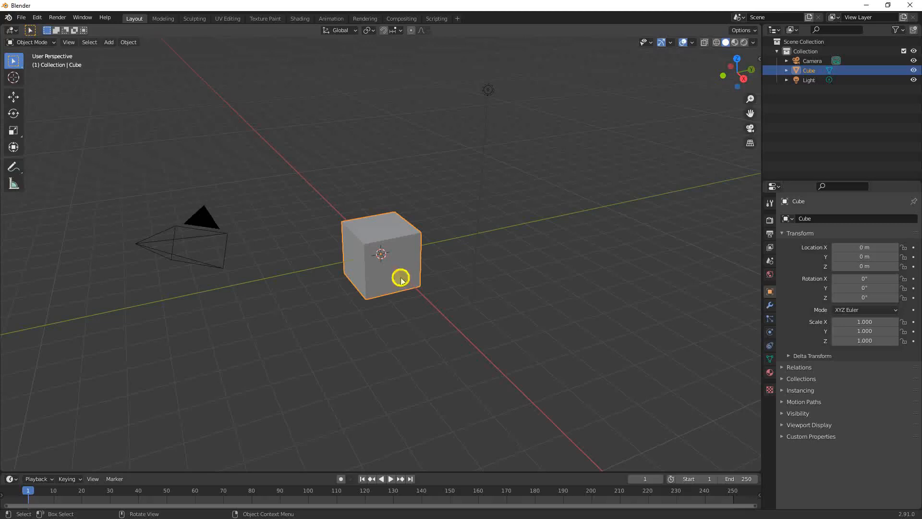
- In Blender, delete the default cube and import the Arissa character's FBX file from the Downloads folder
{"action": "key", "text": "Delete"}
{"action": "left_click", "coordinate": [17, 19]}
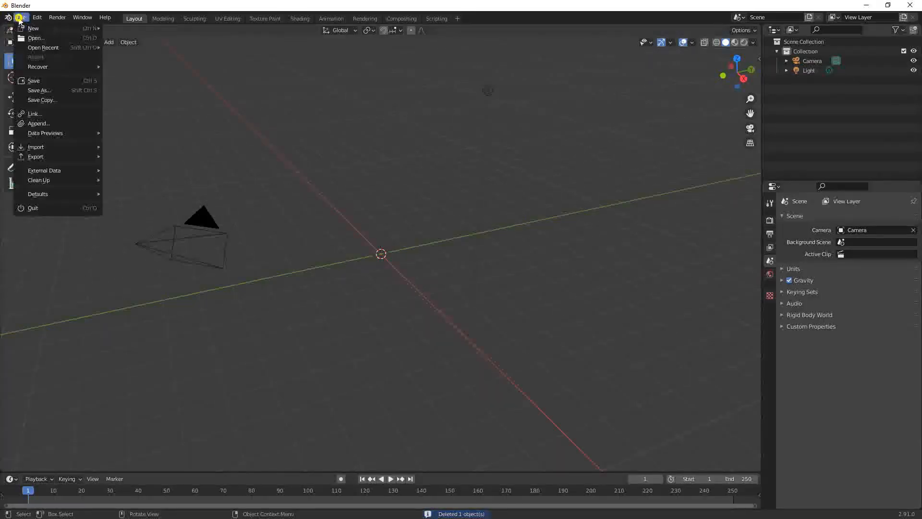
{"action": "mouse_move", "coordinate": [41, 149]}
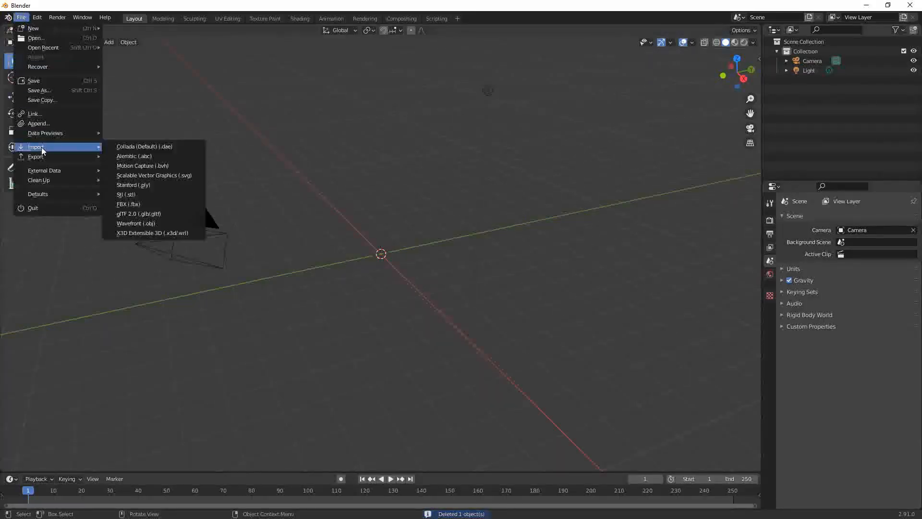
{"action": "left_click", "coordinate": [136, 205]}
{"action": "left_click", "coordinate": [193, 226]}
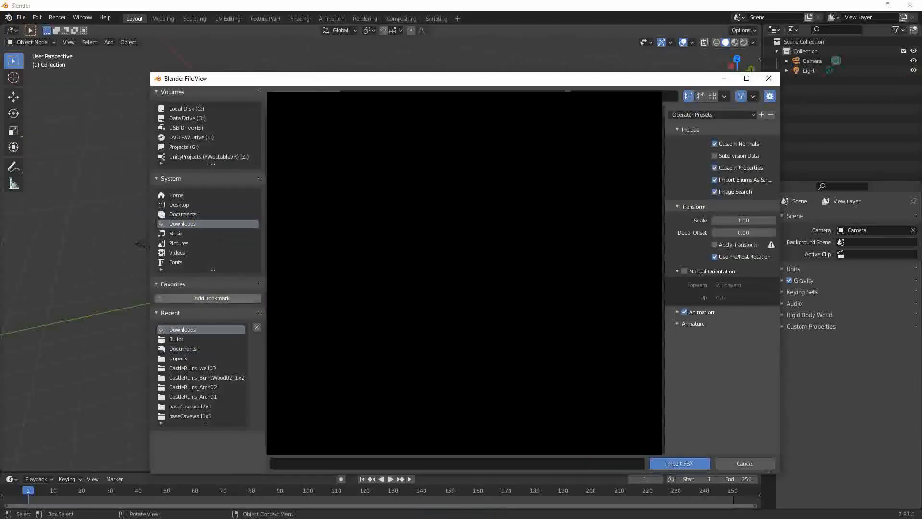
{"action": "left_click", "coordinate": [317, 312]}
{"action": "left_click", "coordinate": [680, 462]}
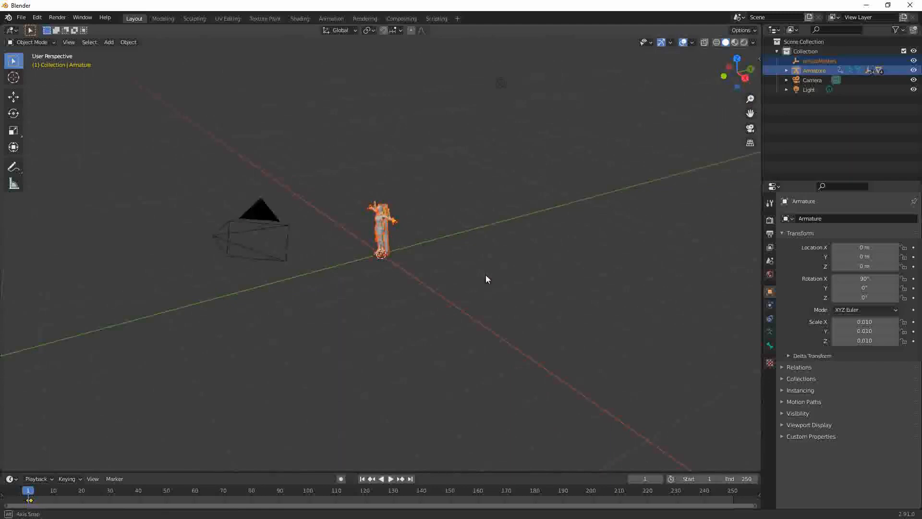
- Show the imported character in Material Preview shading and view it from the front
{"action": "mouse_move", "coordinate": [485, 279]}
{"action": "middle_mouse_down"}
{"action": "mouse_move", "coordinate": [515, 274]}
{"action": "mouse_move", "coordinate": [444, 267]}
{"action": "mouse_move", "coordinate": [476, 259]}
{"action": "mouse_move", "coordinate": [359, 248]}
{"action": "mouse_move", "coordinate": [329, 269]}
{"action": "mouse_move", "coordinate": [440, 257]}
{"action": "mouse_move", "coordinate": [487, 282]}
{"action": "middle_mouse_up"}
{"action": "scroll", "coordinate": [514, 273], "scroll_direction": "up", "scroll_amount": 3}
{"action": "scroll", "coordinate": [488, 281], "scroll_direction": "up", "scroll_amount": 2}
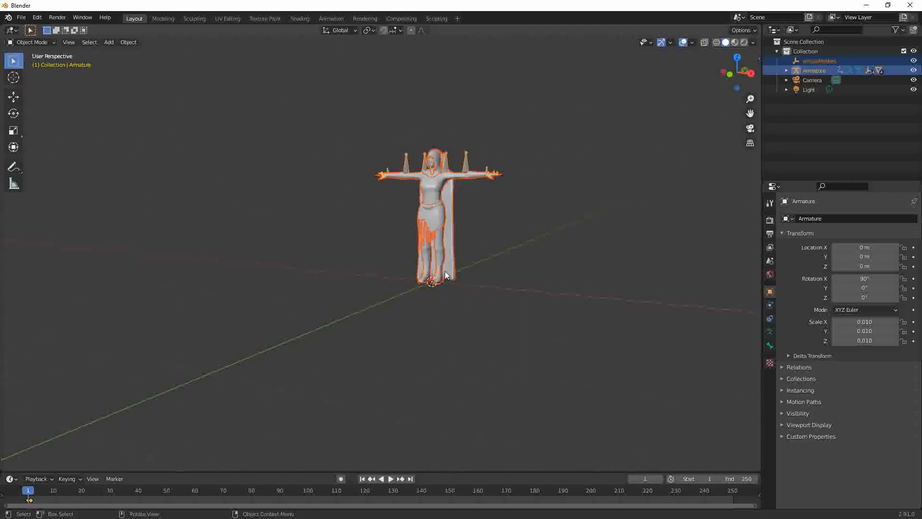
{"action": "left_click", "coordinate": [735, 42]}
{"action": "middle_click_drag", "start_coordinate": [456, 203], "coordinate": [420, 201]}
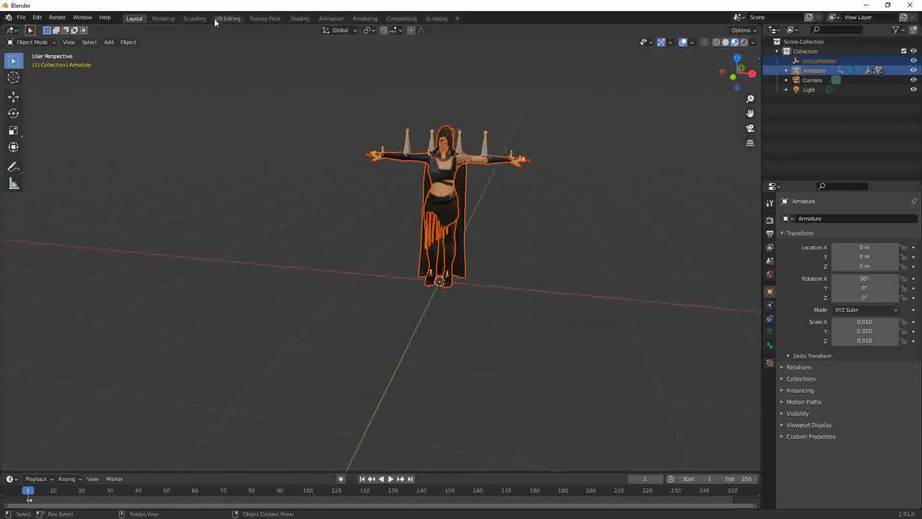
- Display the file1 texture in the image editor of the UV Editing workspace, fitted to the view
{"action": "left_click", "coordinate": [227, 19]}
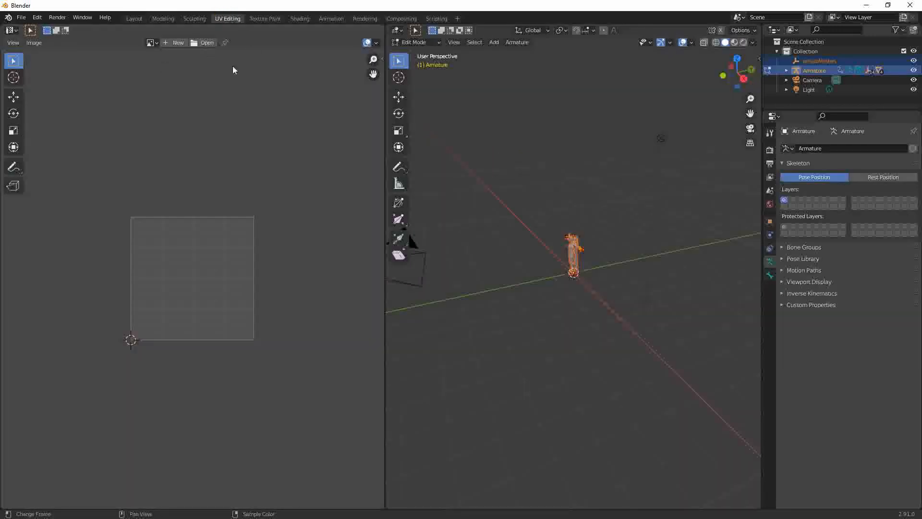
{"action": "left_click", "coordinate": [153, 42]}
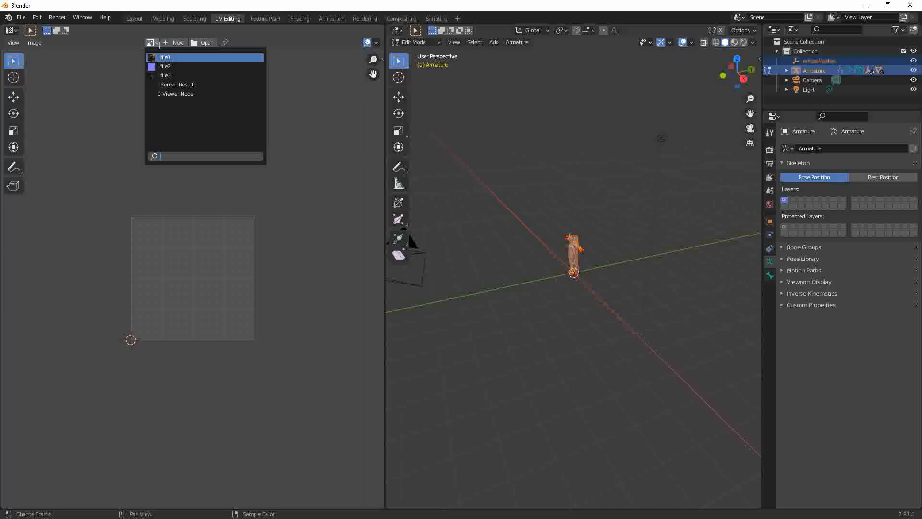
{"action": "left_click", "coordinate": [168, 57]}
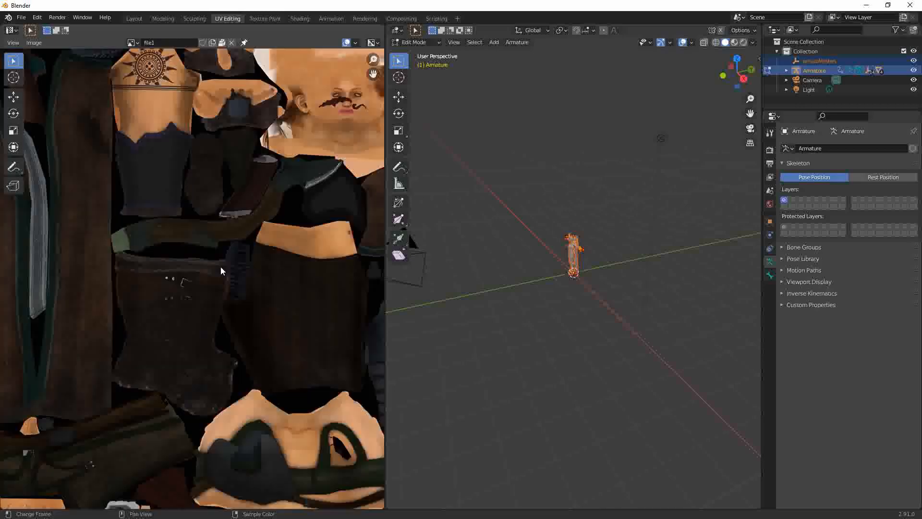
{"action": "key", "text": "Home"}
- View the file2 and file3 textures in the image editor, and return to file1
{"action": "left_click", "coordinate": [132, 42]}
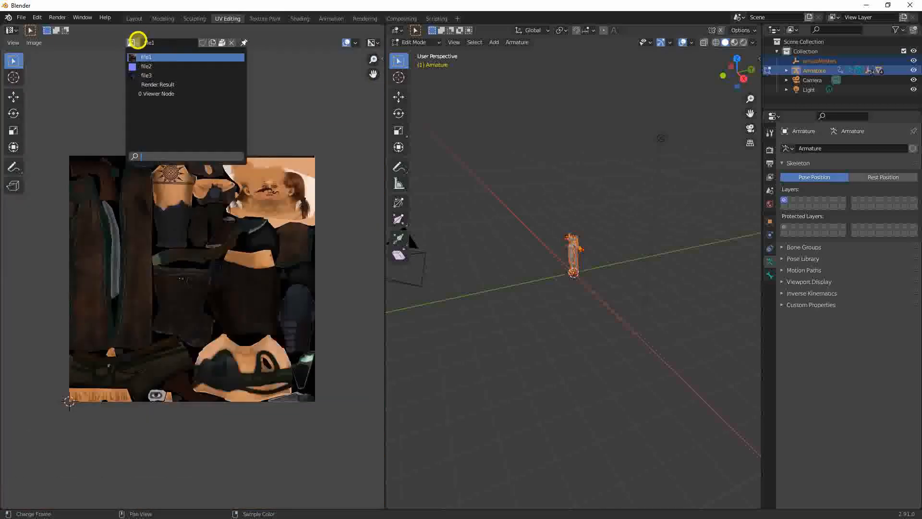
{"action": "left_click", "coordinate": [143, 66]}
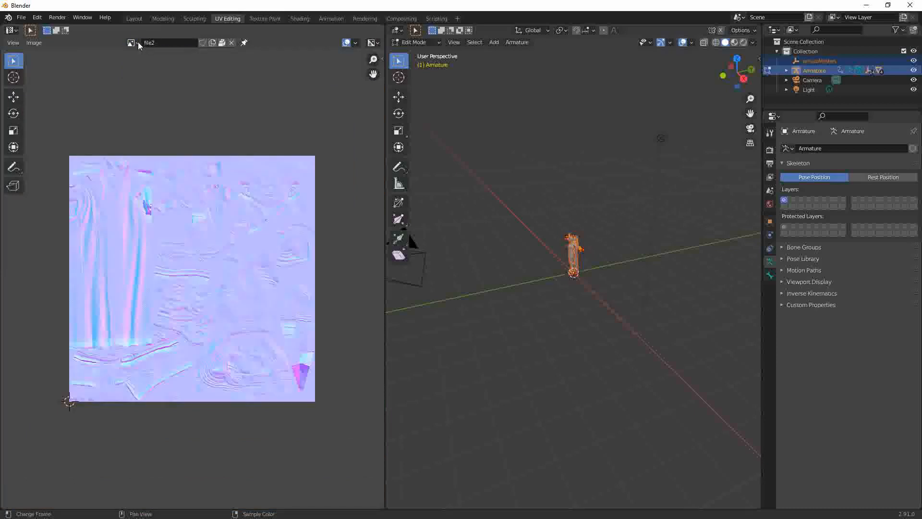
{"action": "left_click", "coordinate": [137, 42]}
{"action": "left_click", "coordinate": [144, 75]}
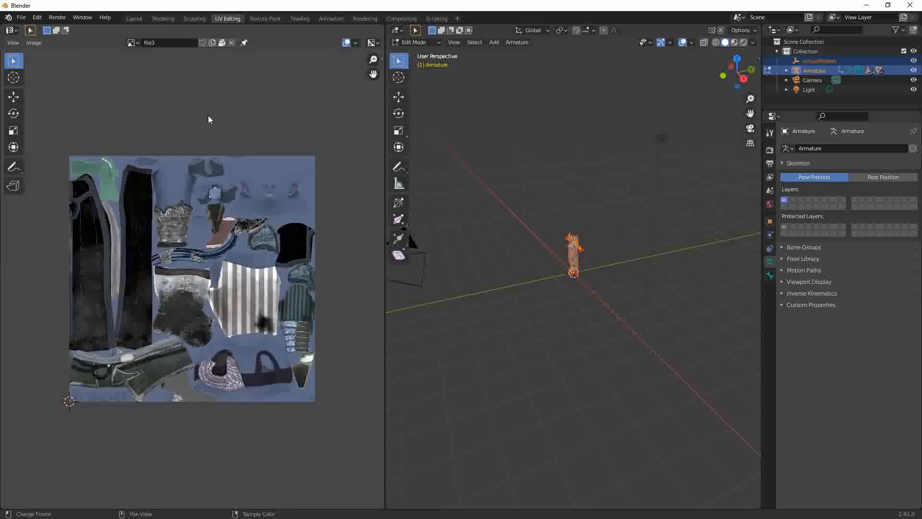
{"action": "left_click", "coordinate": [137, 42]}
{"action": "left_click", "coordinate": [144, 57]}
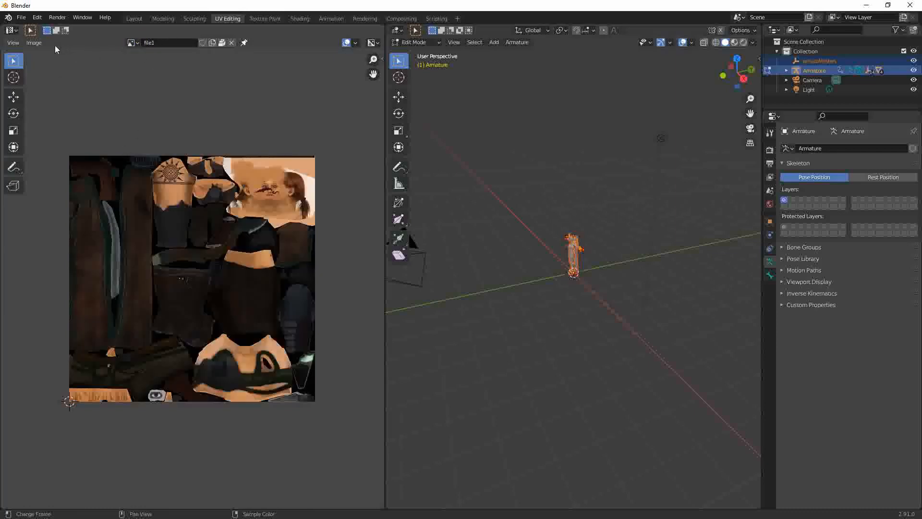
- Save the file1 texture as Arissa_D.png in the Downloads folder
{"action": "left_click", "coordinate": [37, 43]}
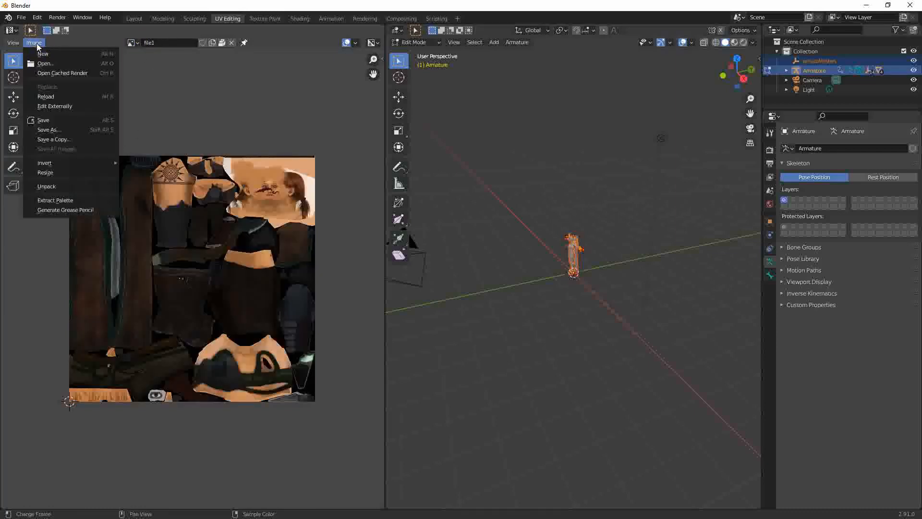
{"action": "left_click", "coordinate": [53, 128]}
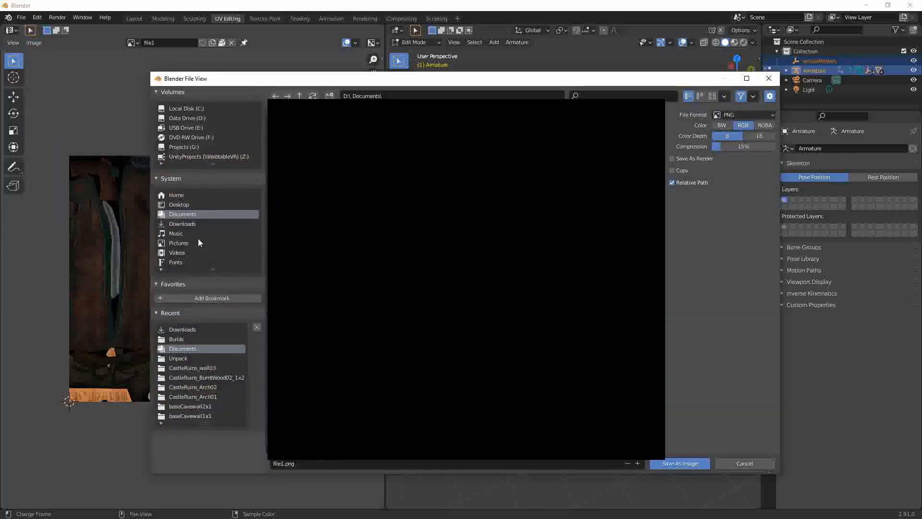
{"action": "left_click", "coordinate": [185, 223]}
{"action": "left_click", "coordinate": [333, 463]}
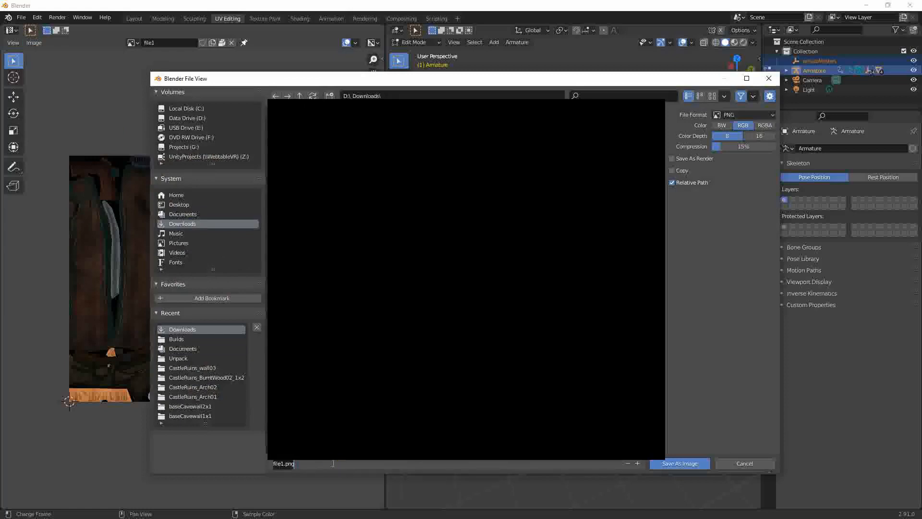
{"action": "type", "text": "Arm"}
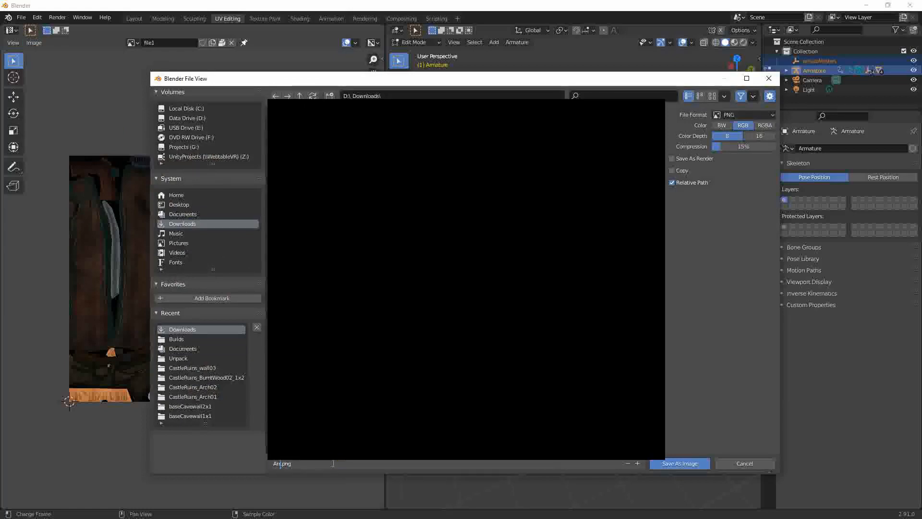
{"action": "type", "text": "issa_D"}
{"action": "key", "text": "Return"}
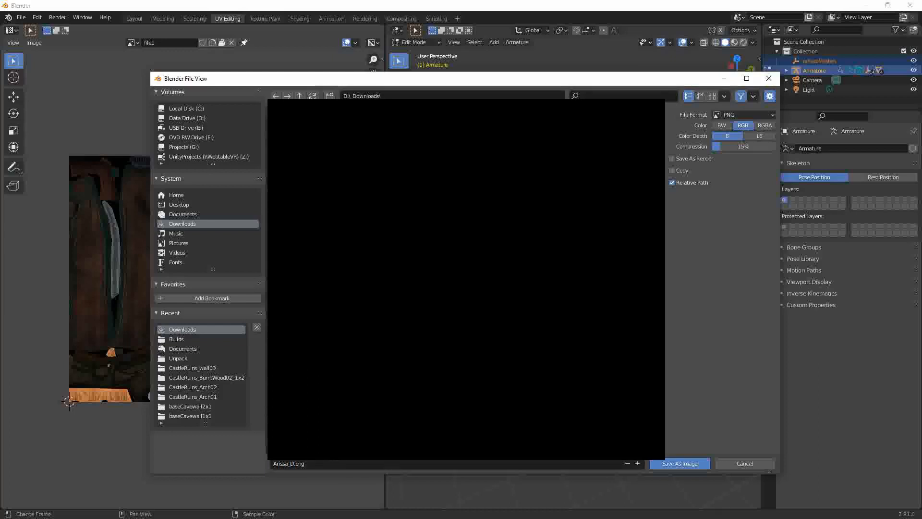
{"action": "left_click", "coordinate": [667, 463]}
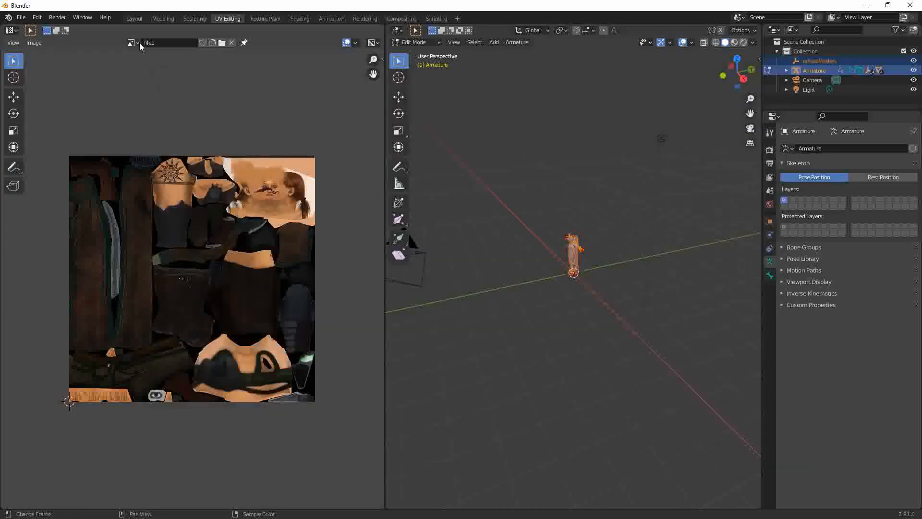
- Save the file2 normal texture as Arissa_N.png in the Downloads folder
{"action": "left_click", "coordinate": [139, 45]}
{"action": "left_click", "coordinate": [147, 67]}
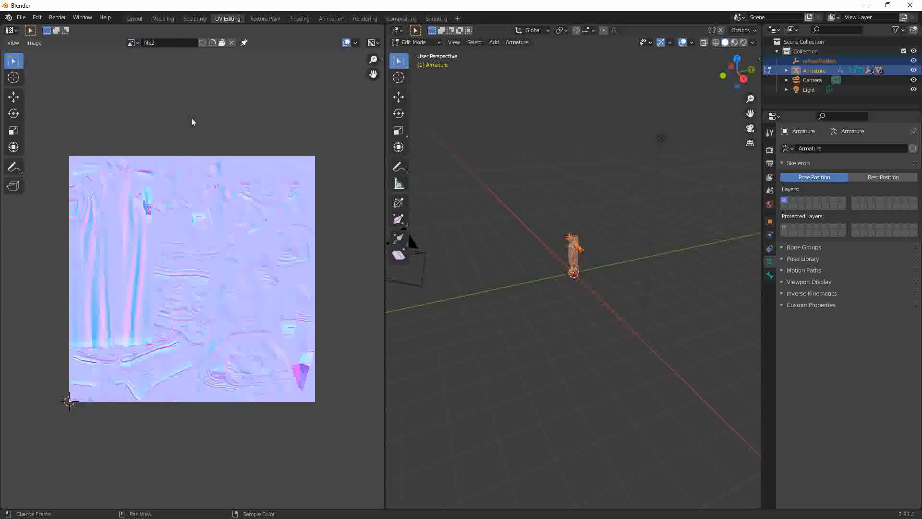
{"action": "left_click", "coordinate": [21, 17]}
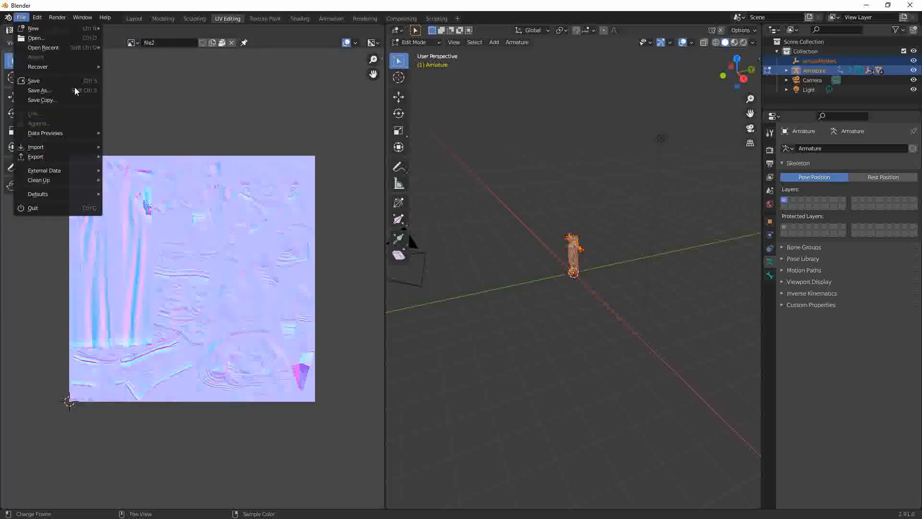
{"action": "left_click", "coordinate": [167, 93]}
{"action": "left_click", "coordinate": [30, 44]}
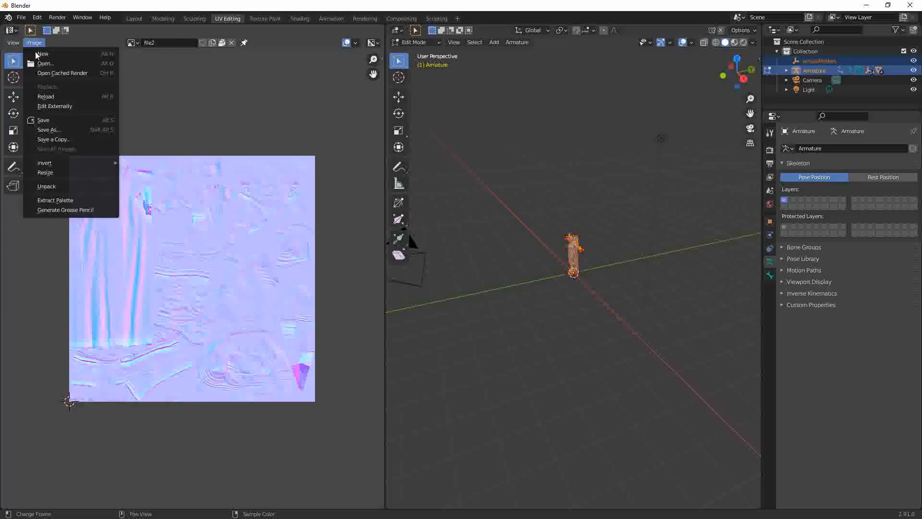
{"action": "left_click", "coordinate": [50, 128]}
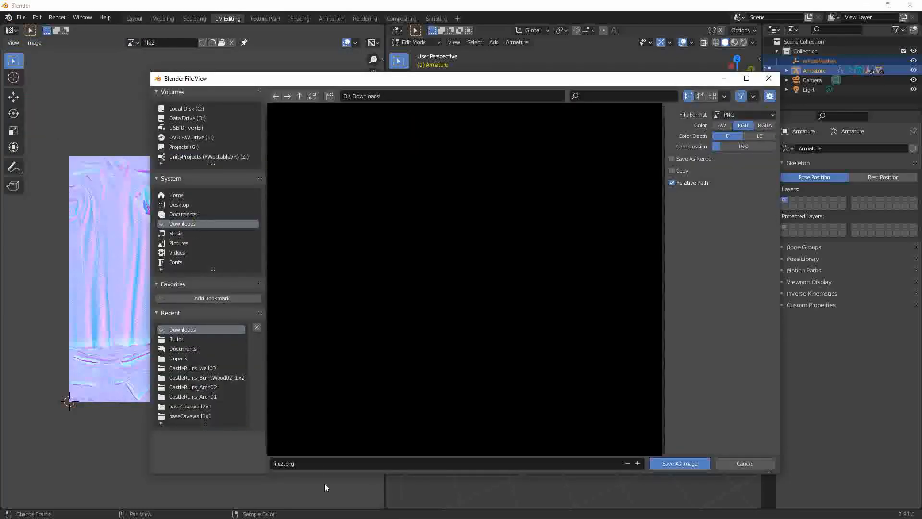
{"action": "left_click", "coordinate": [318, 463]}
{"action": "type", "text": "A"}
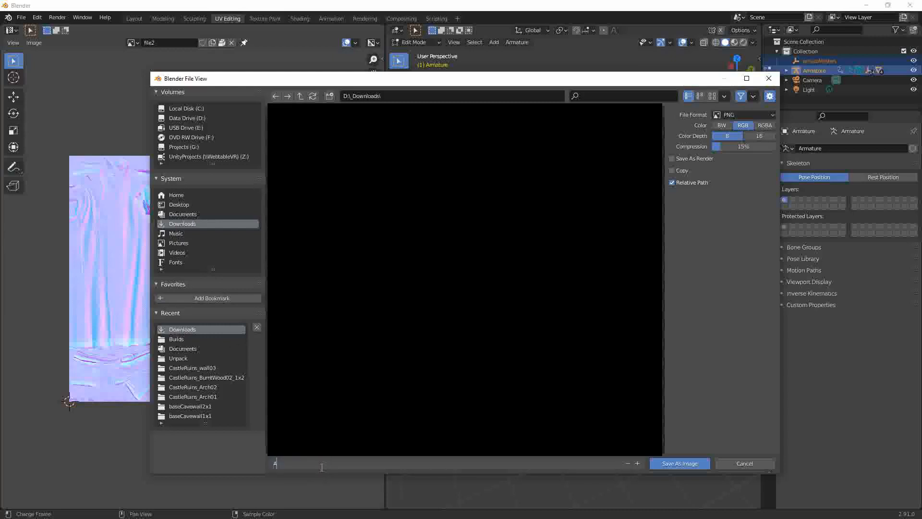
{"action": "type", "text": "rissa_N.png"}
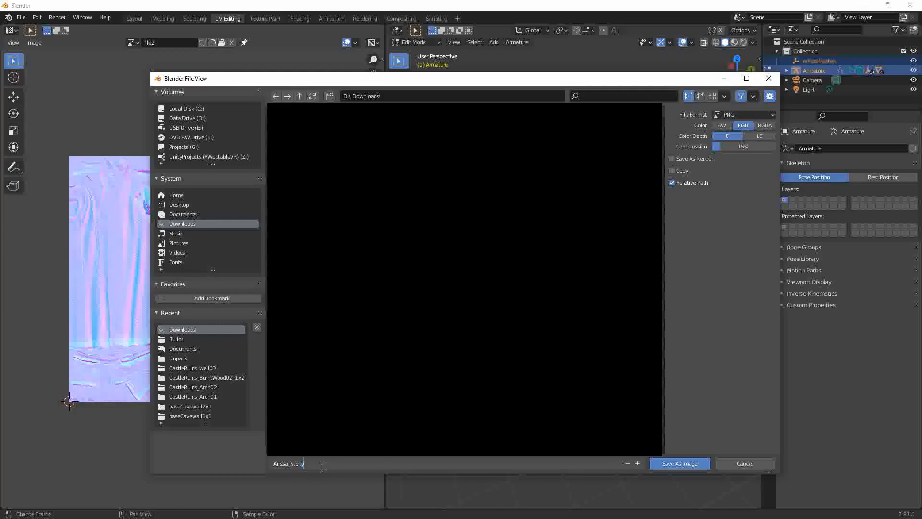
{"action": "key", "text": "Return"}
{"action": "left_click", "coordinate": [679, 464]}
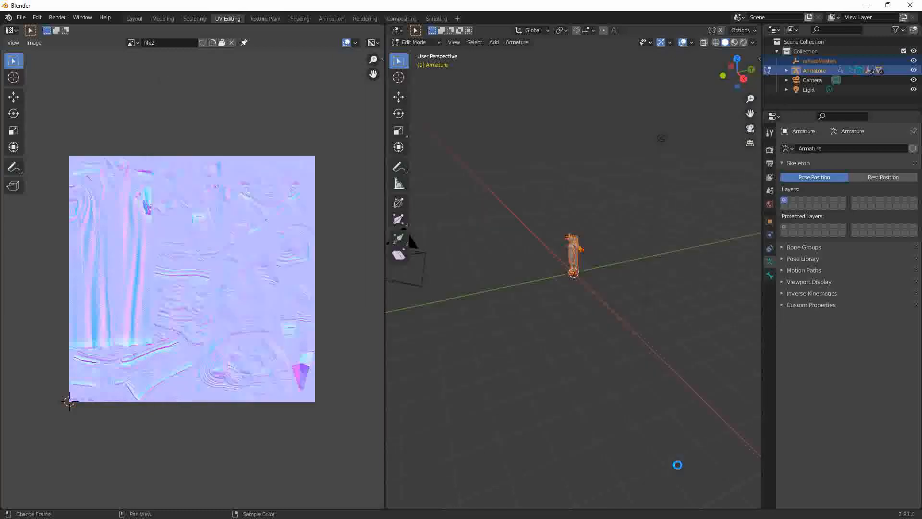
- Save the file3 texture as Arissa_M.png in the Downloads folder
{"action": "left_click", "coordinate": [136, 43]}
{"action": "left_click", "coordinate": [146, 74]}
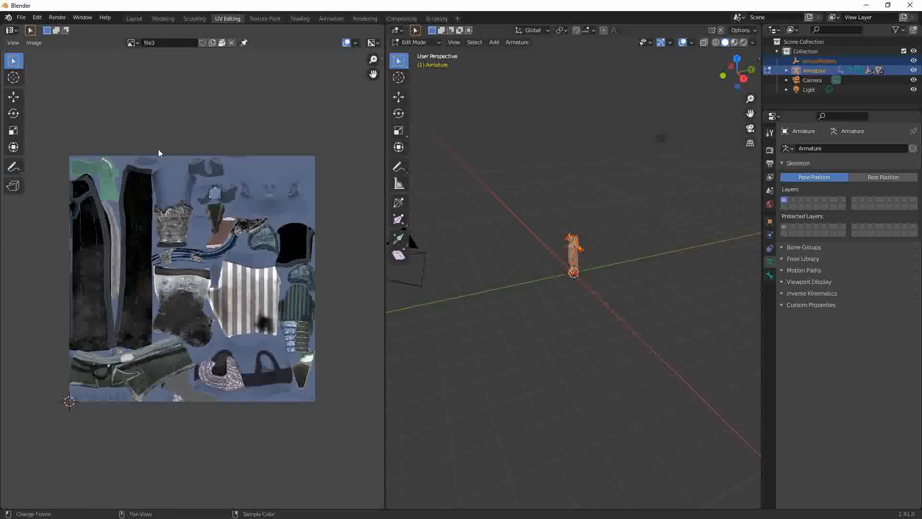
{"action": "left_click", "coordinate": [21, 17]}
{"action": "left_click", "coordinate": [34, 42]}
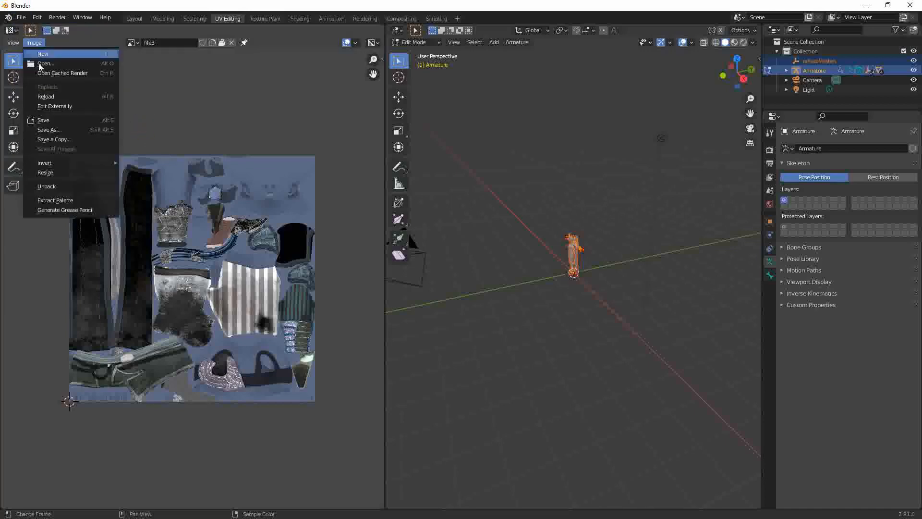
{"action": "left_click", "coordinate": [57, 130]}
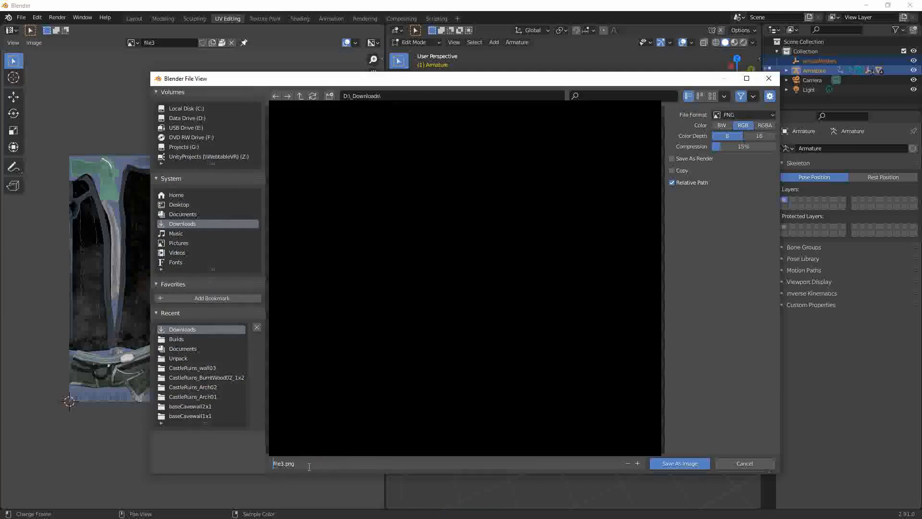
{"action": "type", "text": "Aris"}
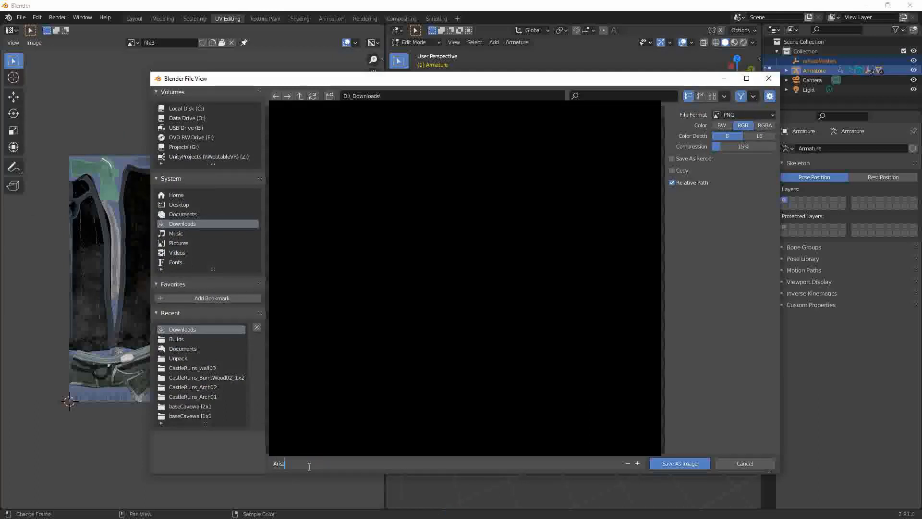
{"action": "type", "text": "sa_M.png"}
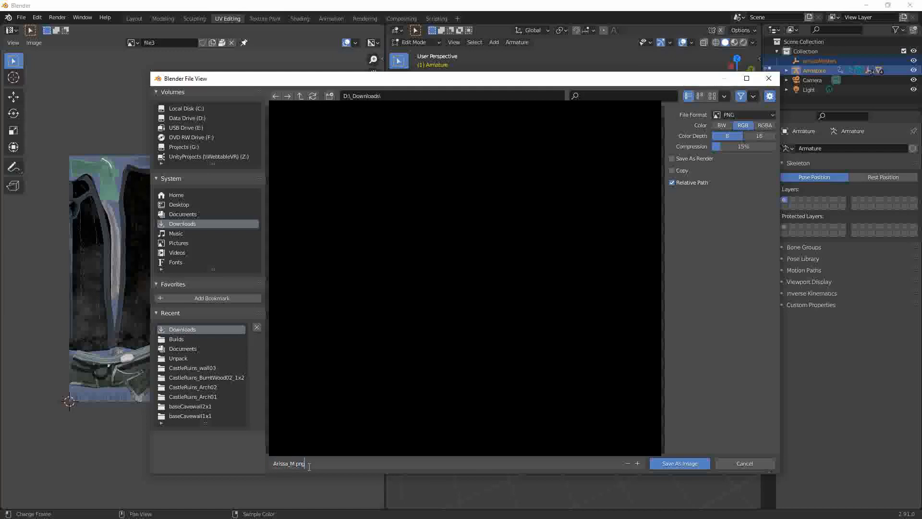
{"action": "key", "text": "Return"}
{"action": "left_click", "coordinate": [682, 464]}
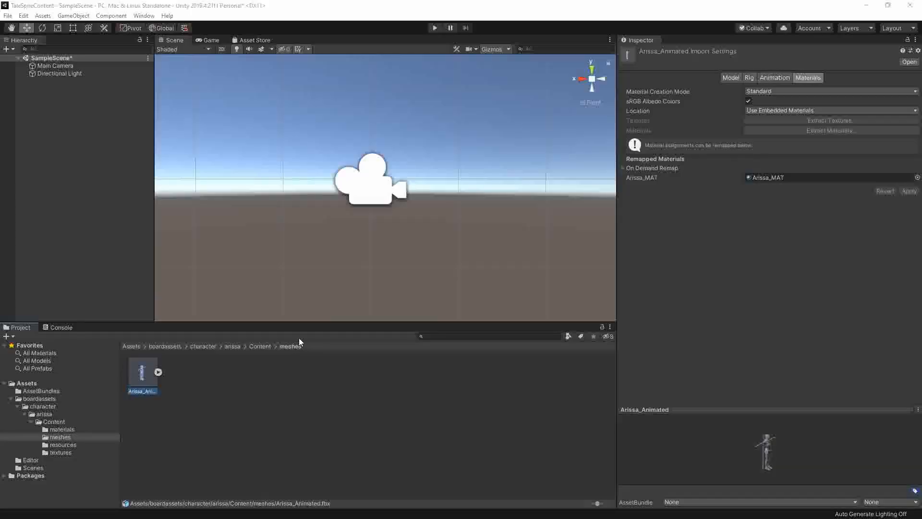
- Switch to Unity and show the settings of the Arissa_MAT material from arissa's materials folder
{"action": "left_click", "coordinate": [264, 346]}
{"action": "double_click", "coordinate": [142, 373]}
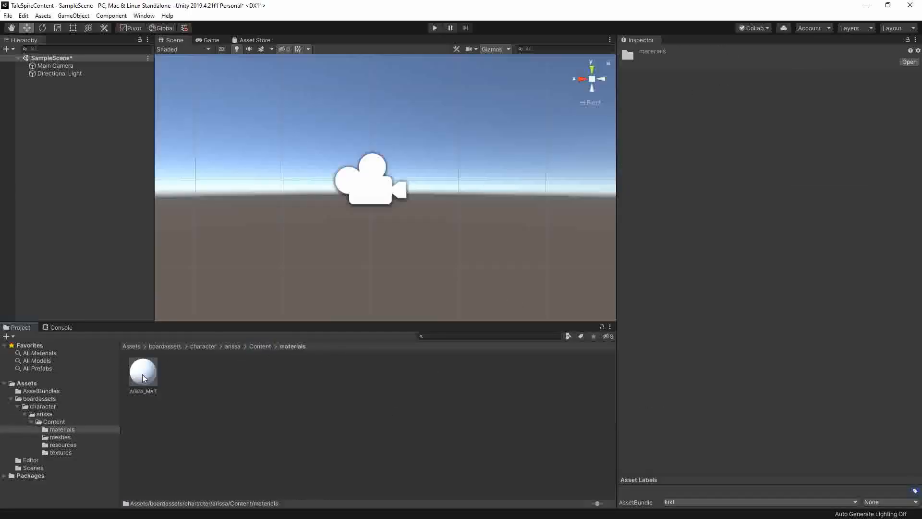
{"action": "left_click", "coordinate": [142, 374]}
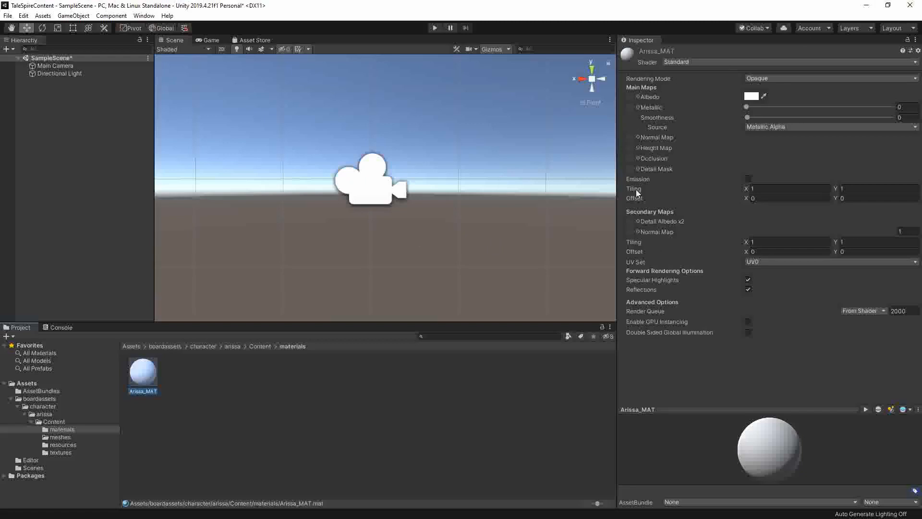
- Import Arissa_D.png, Arissa_M.png and Arissa_N.png into arissa's textures folder
{"action": "left_click", "coordinate": [62, 452]}
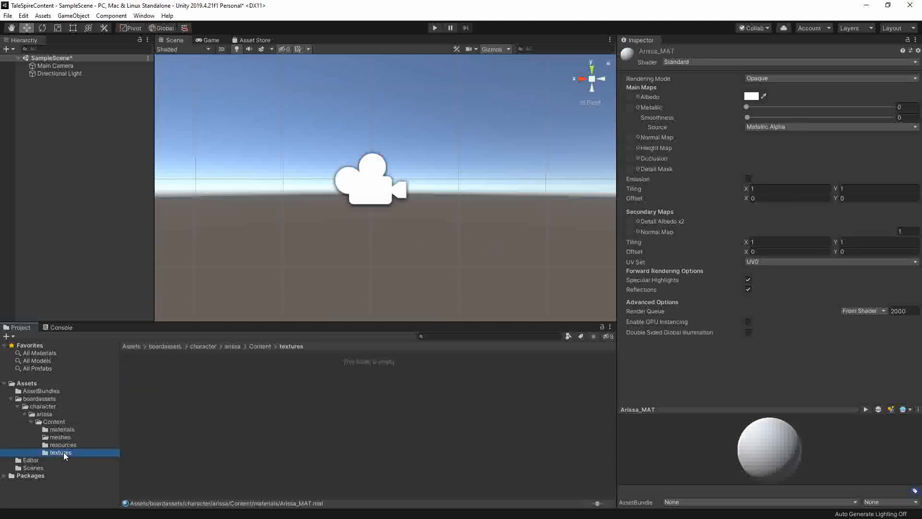
{"action": "right_click", "coordinate": [227, 382]}
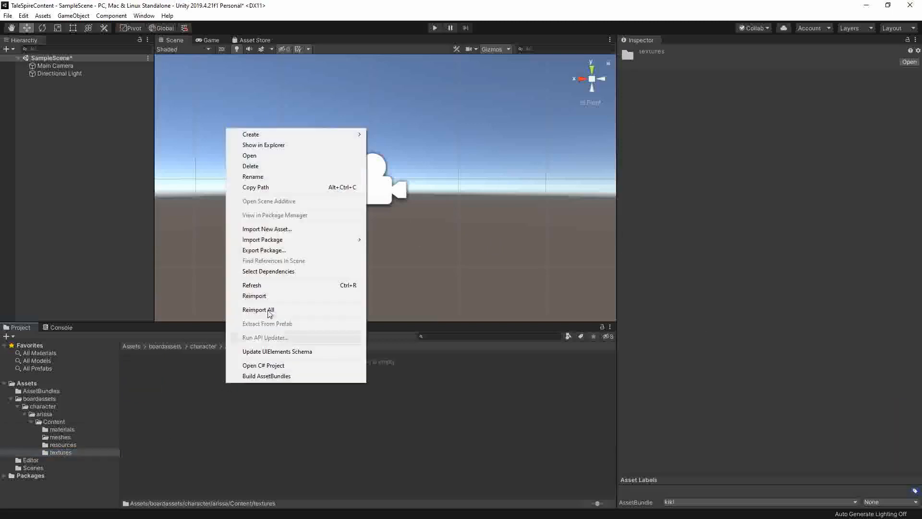
{"action": "left_click", "coordinate": [278, 231]}
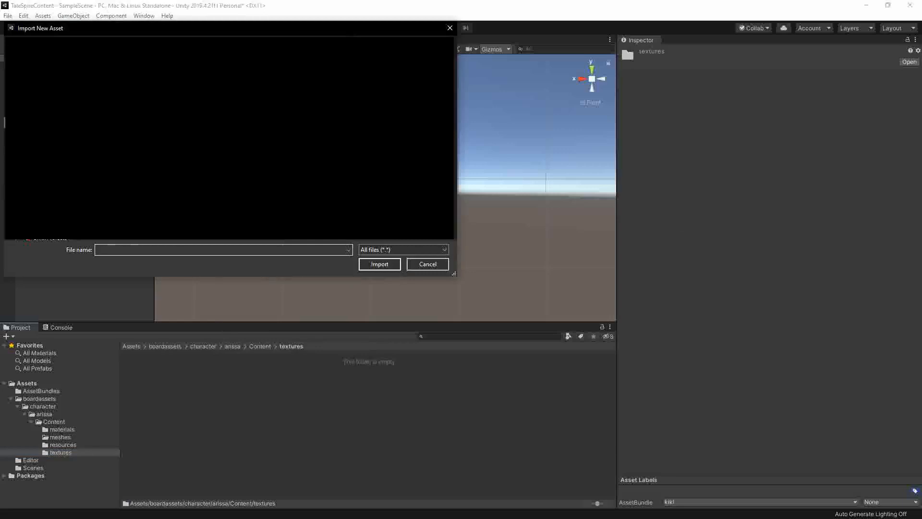
{"action": "type", "text": "ari"}
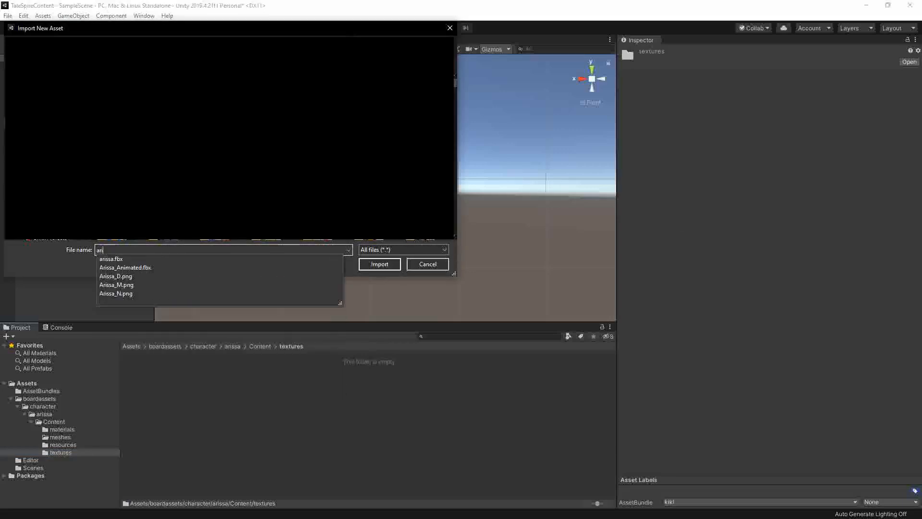
{"action": "type", "text": "ss*.*"}
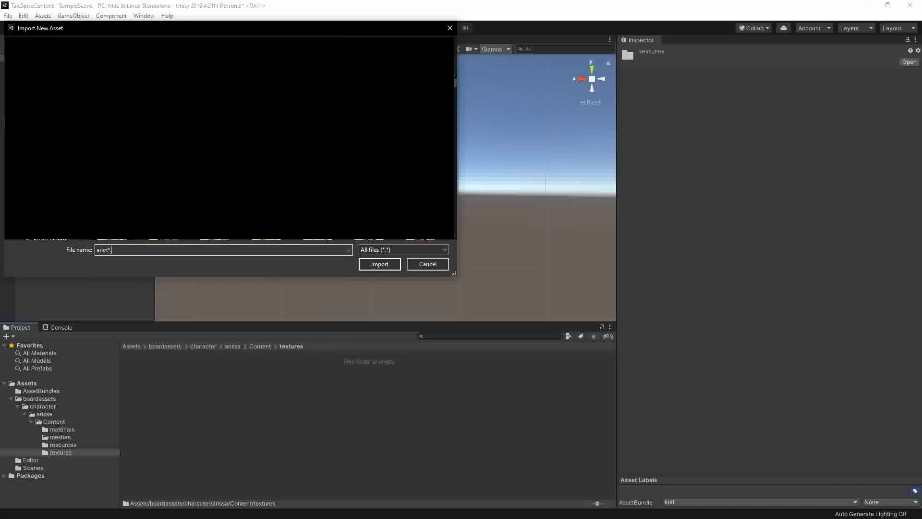
{"action": "key", "text": "Return"}
{"action": "left_click_drag", "start_coordinate": [455, 143], "coordinate": [452, 238]}
{"action": "left_click", "coordinate": [113, 216]}
{"action": "left_click", "coordinate": [139, 234], "text": "shift"}
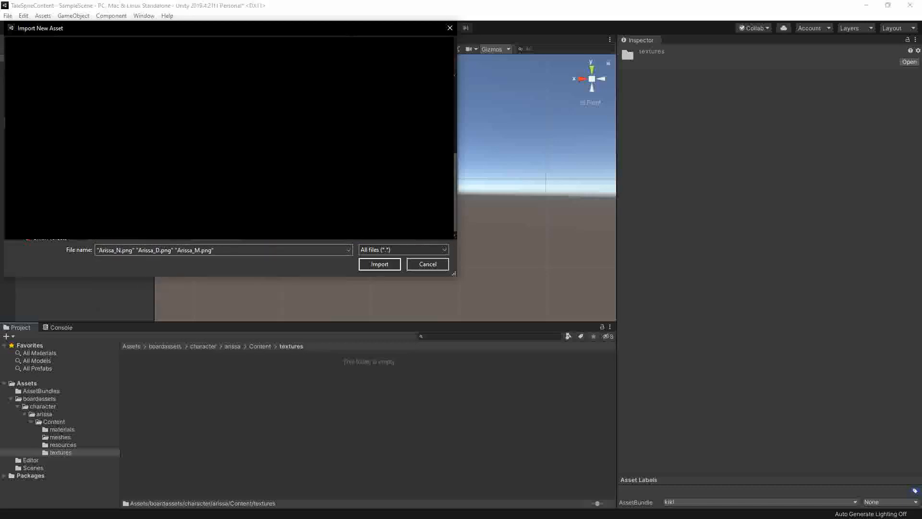
{"action": "left_click", "coordinate": [367, 263]}
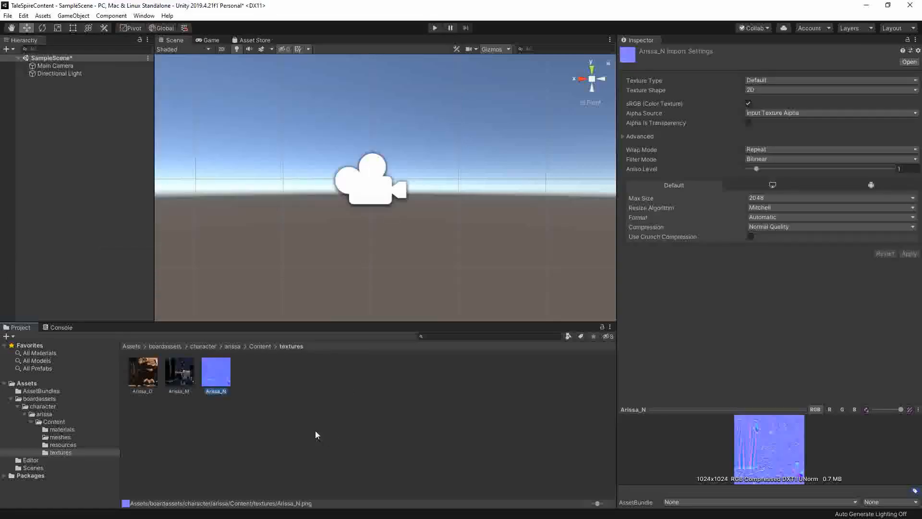
{"action": "left_click", "coordinate": [315, 430]}
- Assign Arissa_D as Albedo, Arissa_N as Normal Map and Arissa_M as Metallic map of the Arissa_MAT material
{"action": "left_click", "coordinate": [69, 430]}
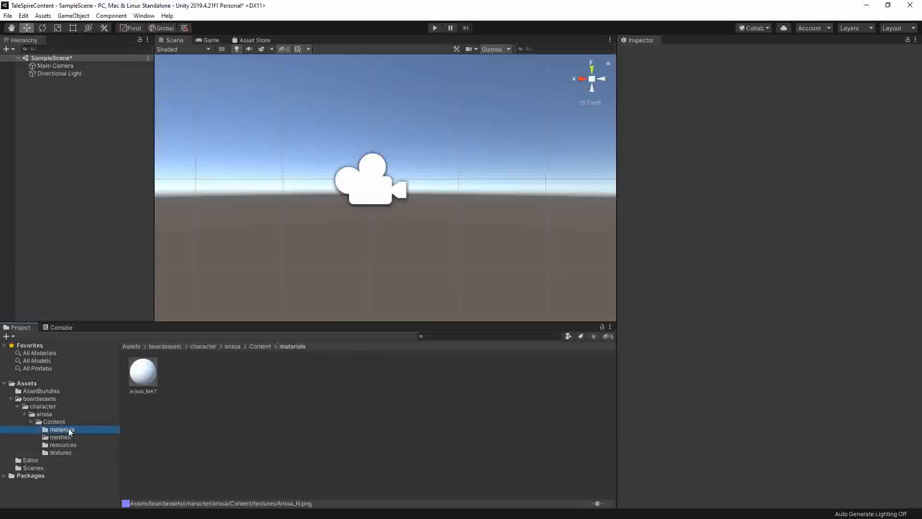
{"action": "left_click", "coordinate": [143, 373]}
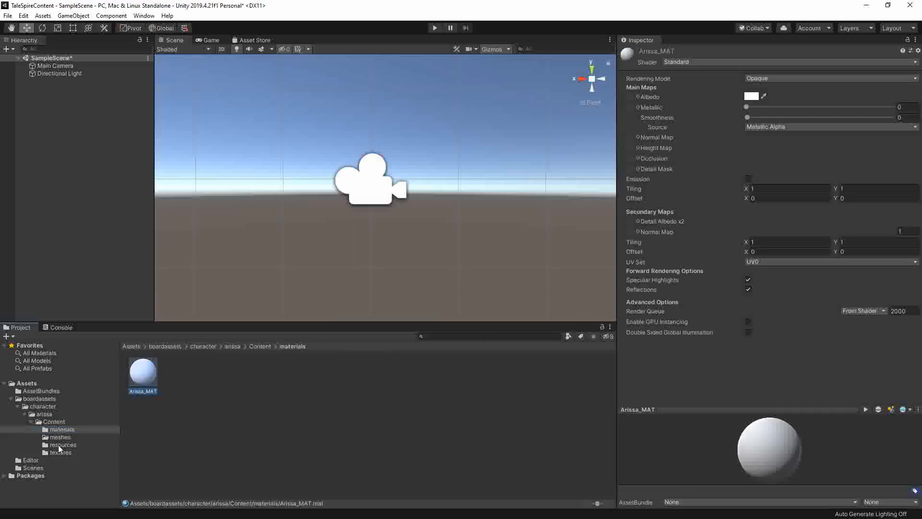
{"action": "left_click", "coordinate": [59, 452]}
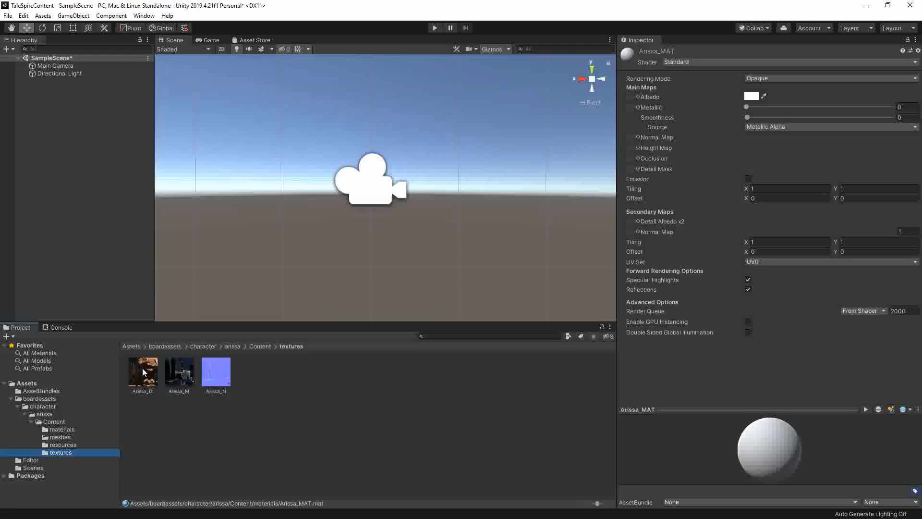
{"action": "left_click_drag", "start_coordinate": [148, 371], "coordinate": [621, 133]}
{"action": "left_click_drag", "start_coordinate": [631, 100], "coordinate": [631, 100]}
{"action": "left_click_drag", "start_coordinate": [217, 383], "coordinate": [629, 138]}
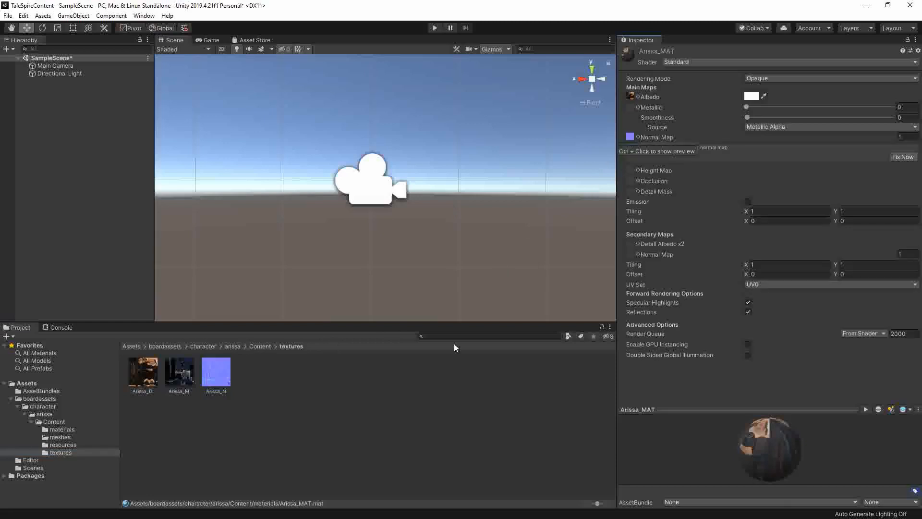
{"action": "left_click_drag", "start_coordinate": [178, 370], "coordinate": [630, 110]}
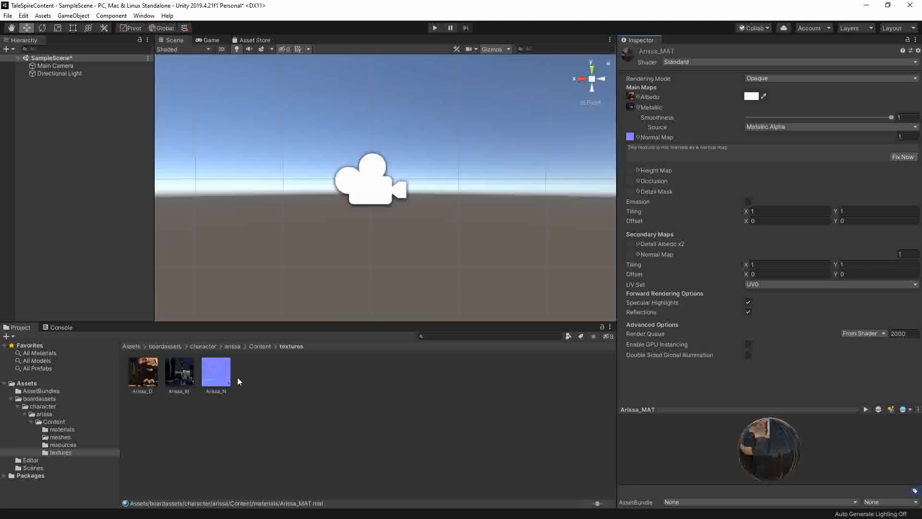
- Add the Arissa_Animated model from the meshes folder to SampleScene
{"action": "left_click", "coordinate": [232, 347]}
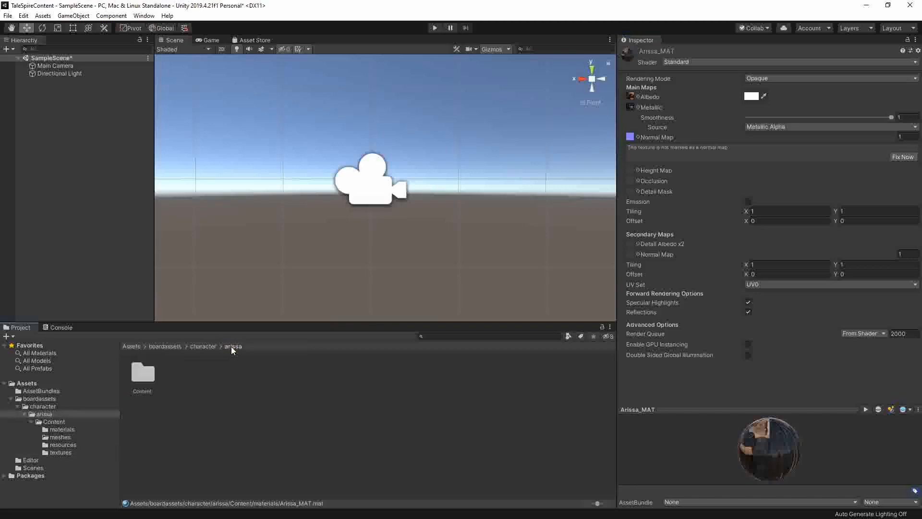
{"action": "double_click", "coordinate": [138, 378]}
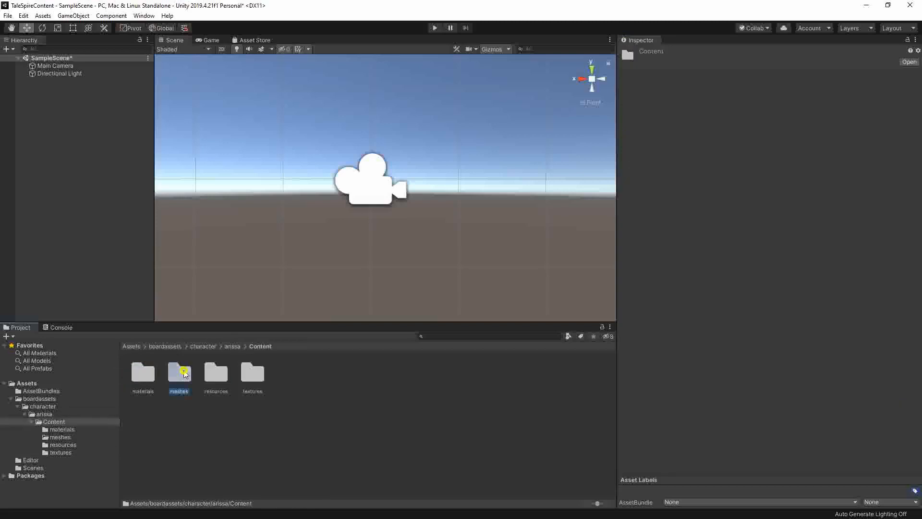
{"action": "double_click", "coordinate": [179, 373]}
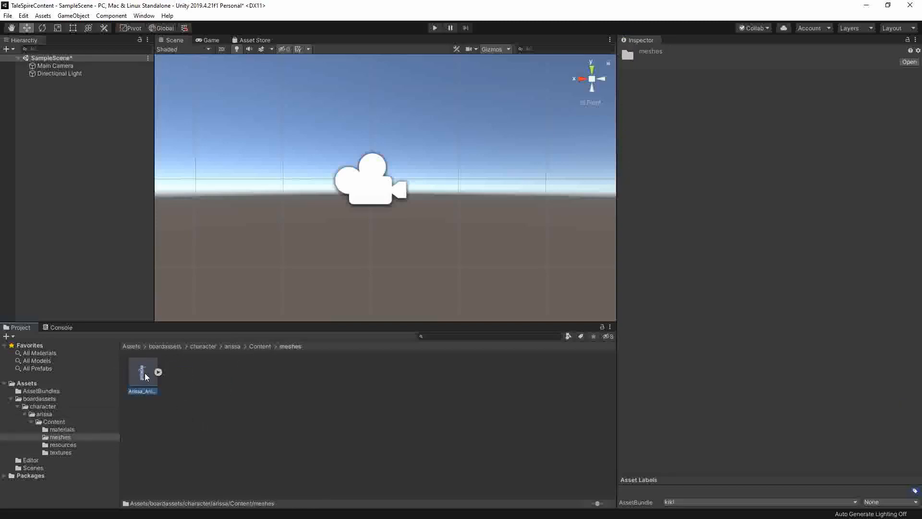
{"action": "left_click_drag", "start_coordinate": [145, 373], "coordinate": [48, 57]}
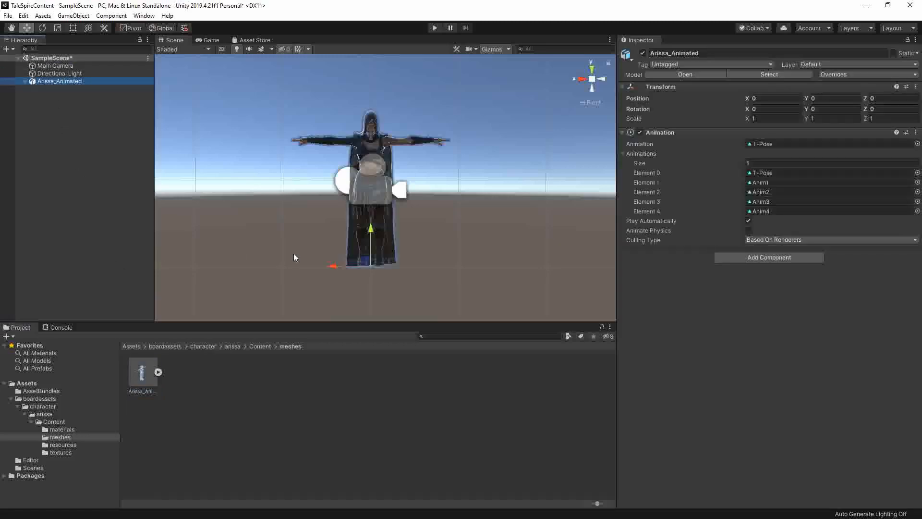
- Rename the Arissa_Animated object in the scene as arissa
{"action": "left_click", "coordinate": [72, 75]}
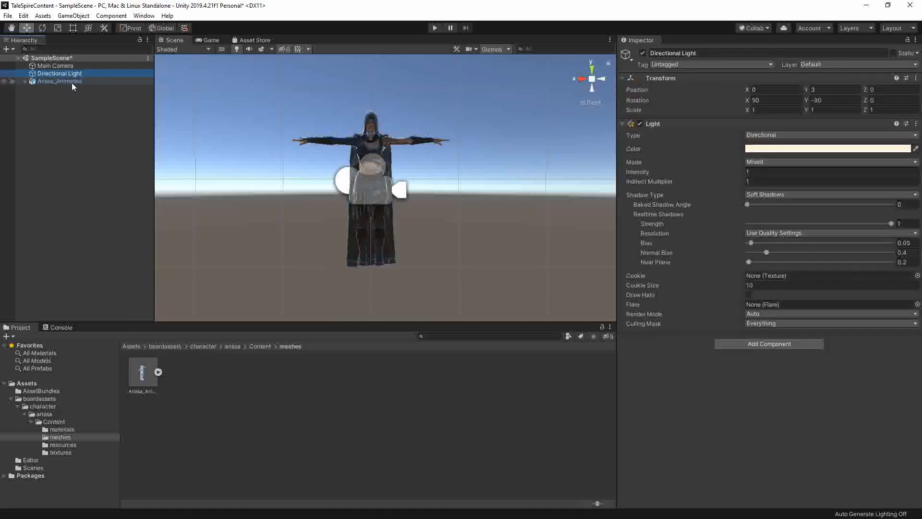
{"action": "left_click", "coordinate": [69, 81]}
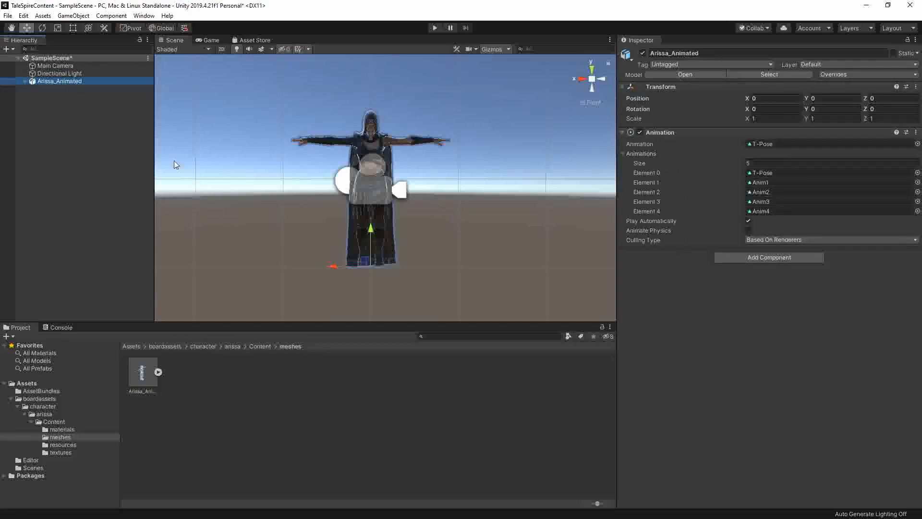
{"action": "left_click", "coordinate": [83, 80]}
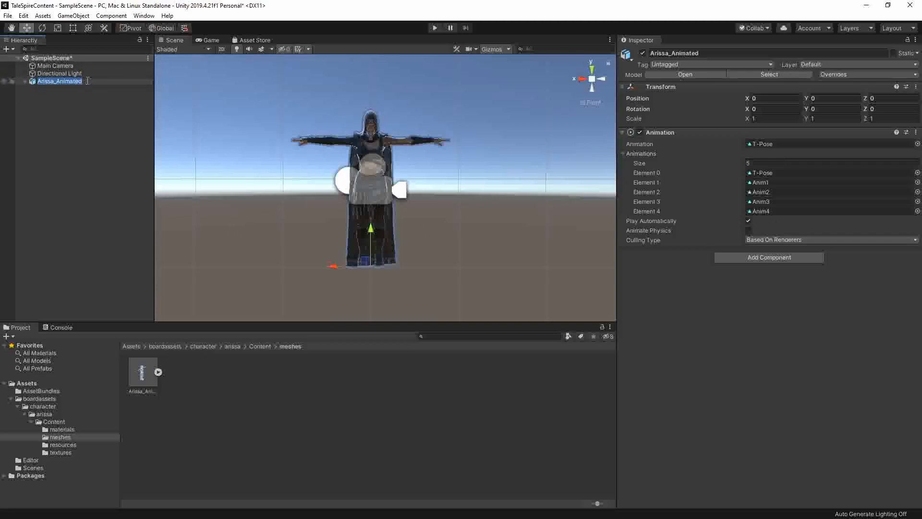
{"action": "key", "text": "Home"}
{"action": "type", "text": "arissa"}
{"action": "key", "text": "shift+End"}
{"action": "key", "text": "Delete"}
{"action": "key", "text": "Return"}
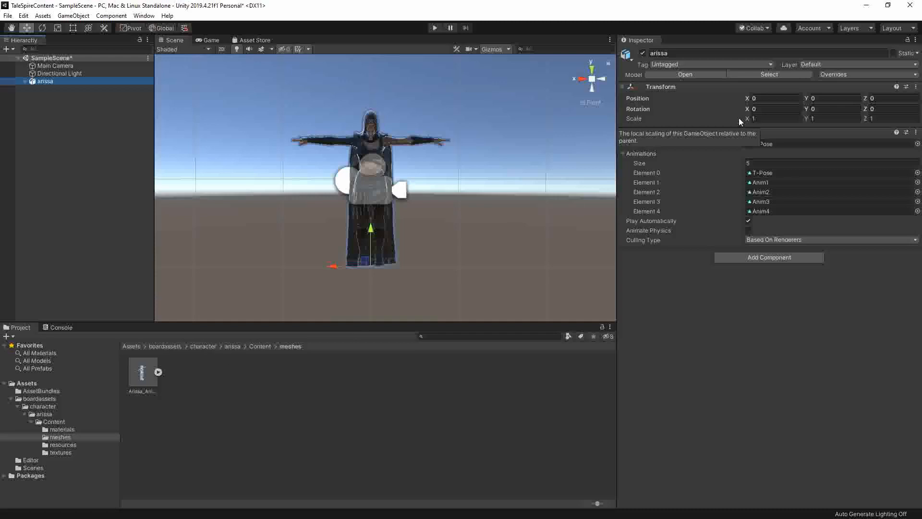
- Set the arissa object's scale to 0.75 on the X, Y and Z axes
{"action": "left_click", "coordinate": [768, 118]}
{"action": "type", "text": "0.75"}
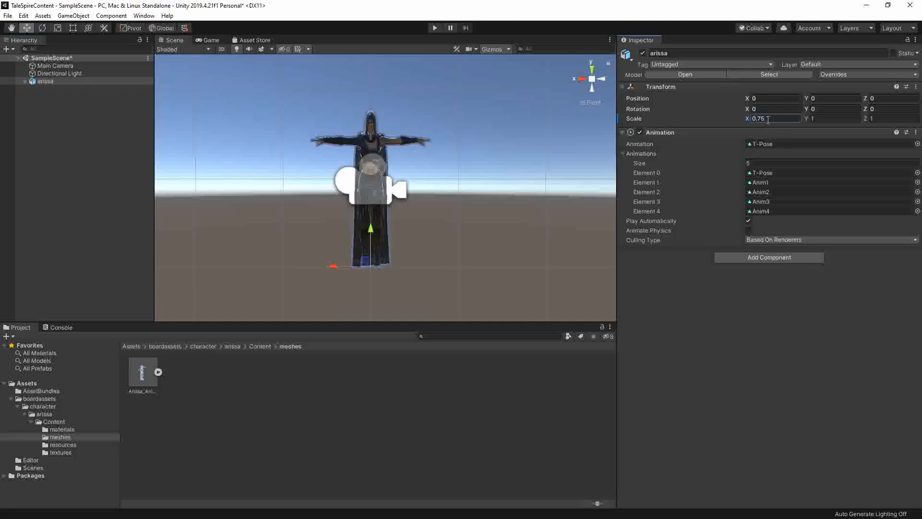
{"action": "key", "text": "Tab"}
{"action": "type", "text": "0.75"}
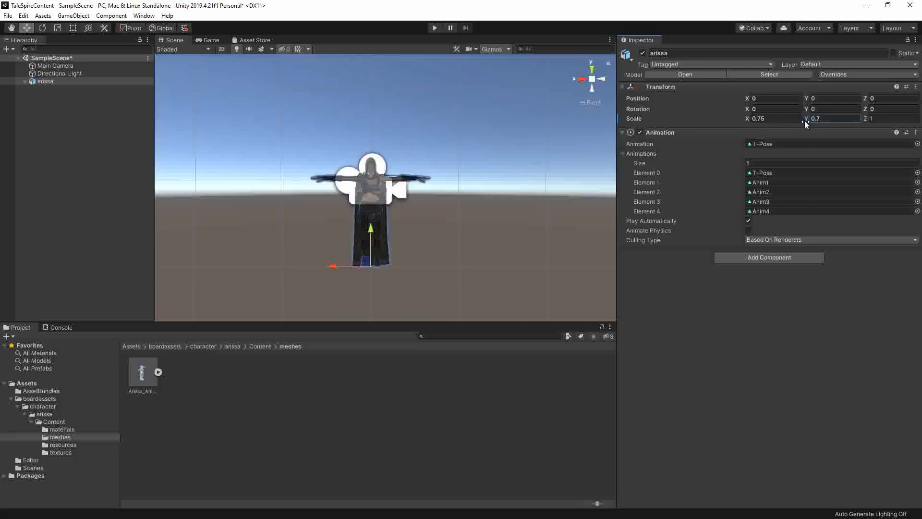
{"action": "left_click", "coordinate": [879, 118]}
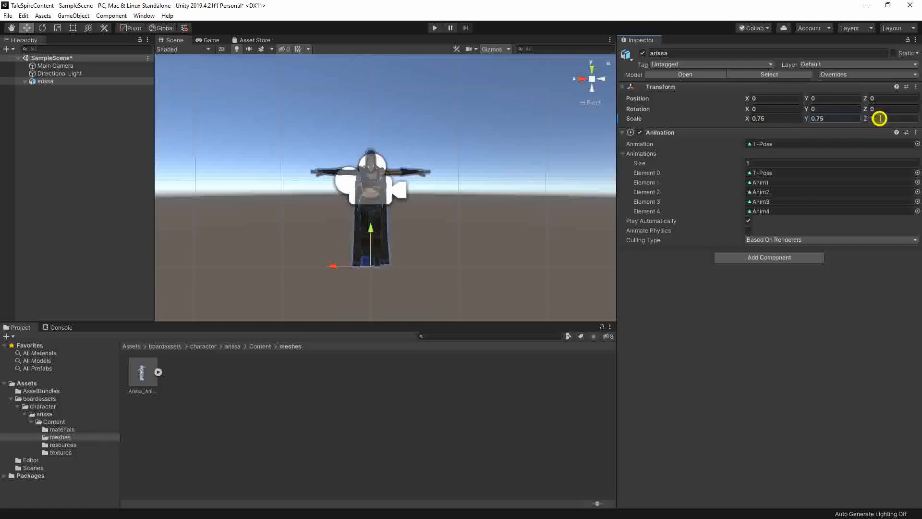
{"action": "type", "text": "0.75"}
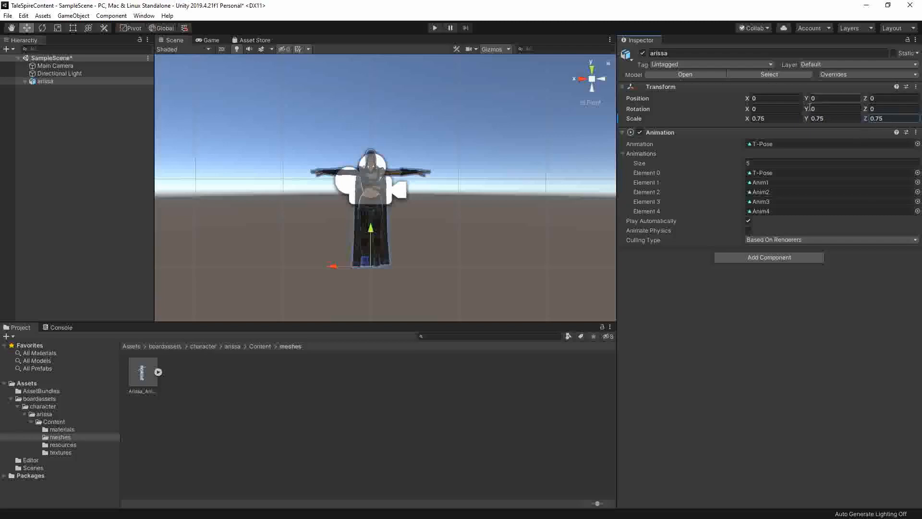
{"action": "left_click", "coordinate": [834, 118]}
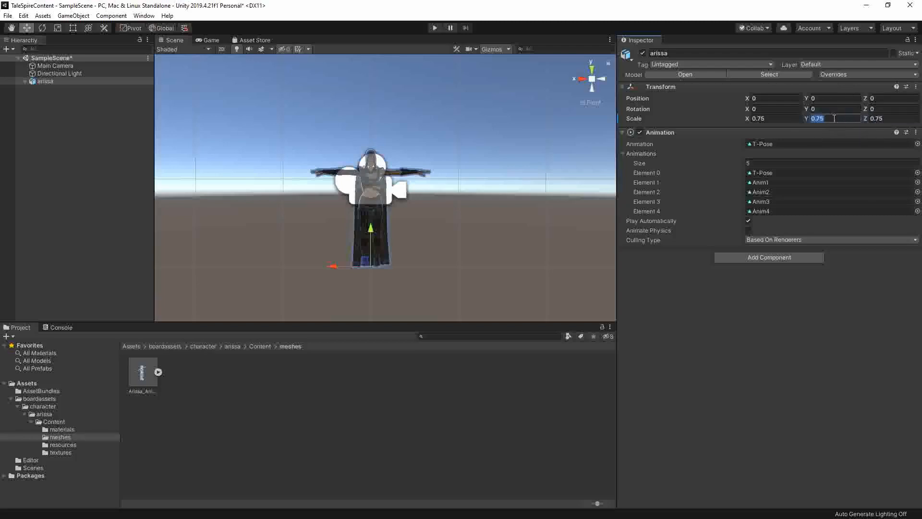
{"action": "left_click", "coordinate": [836, 109]}
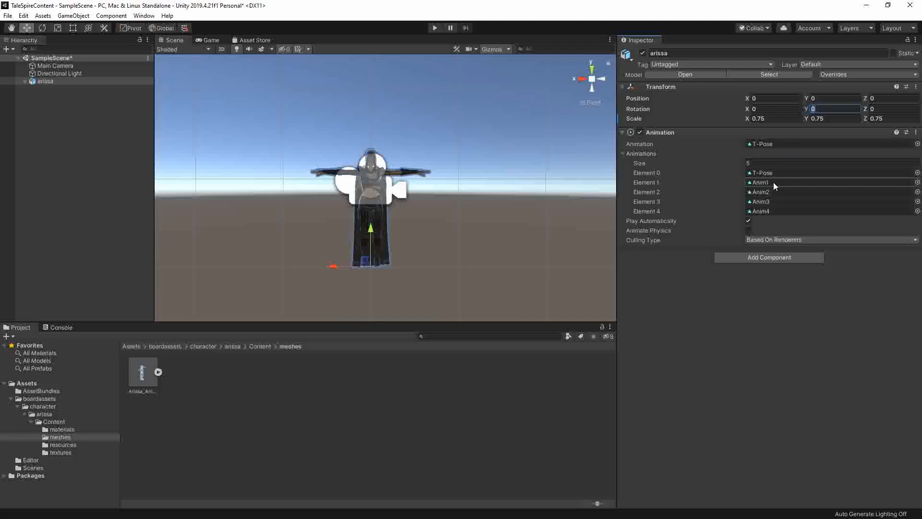
- Set Anim1 as the default clip of arissa's Animation component
{"action": "left_click", "coordinate": [917, 144]}
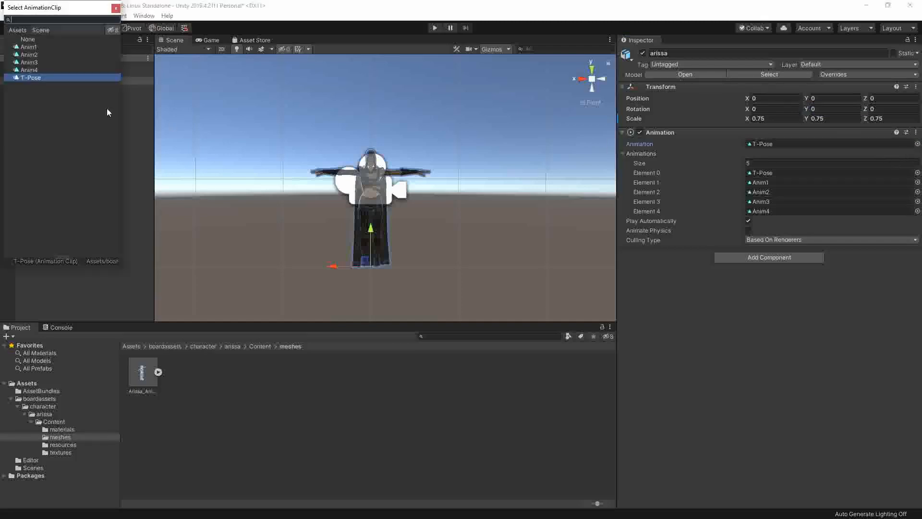
{"action": "left_click", "coordinate": [29, 47]}
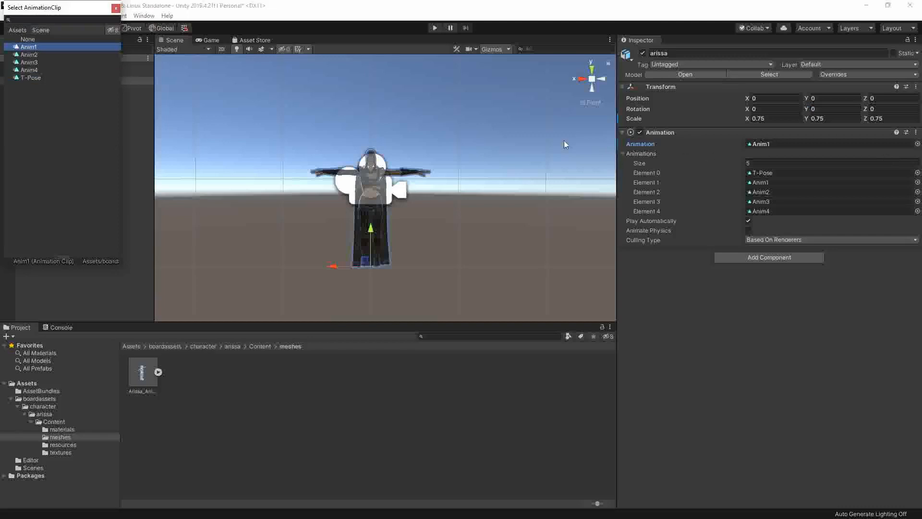
{"action": "left_click", "coordinate": [115, 8]}
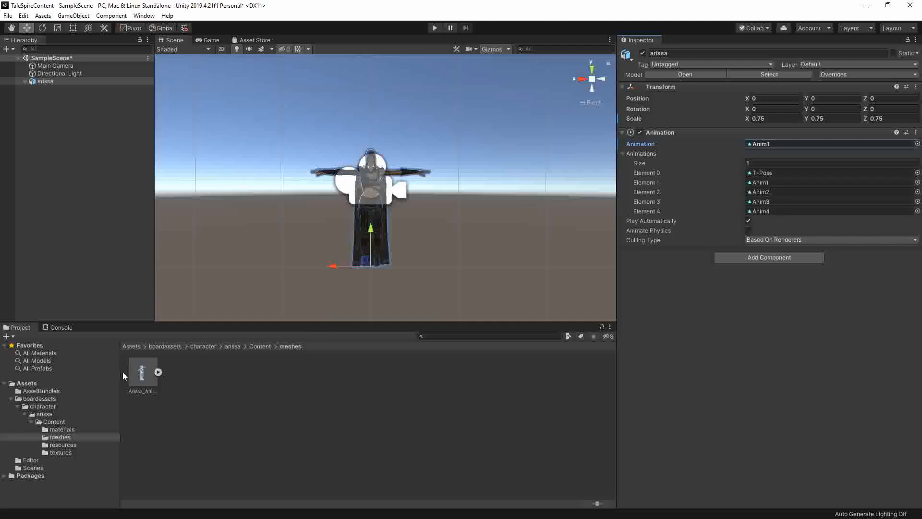
- Create an original prefab from the arissa scene object in arissa's Content folder
{"action": "left_click", "coordinate": [260, 348]}
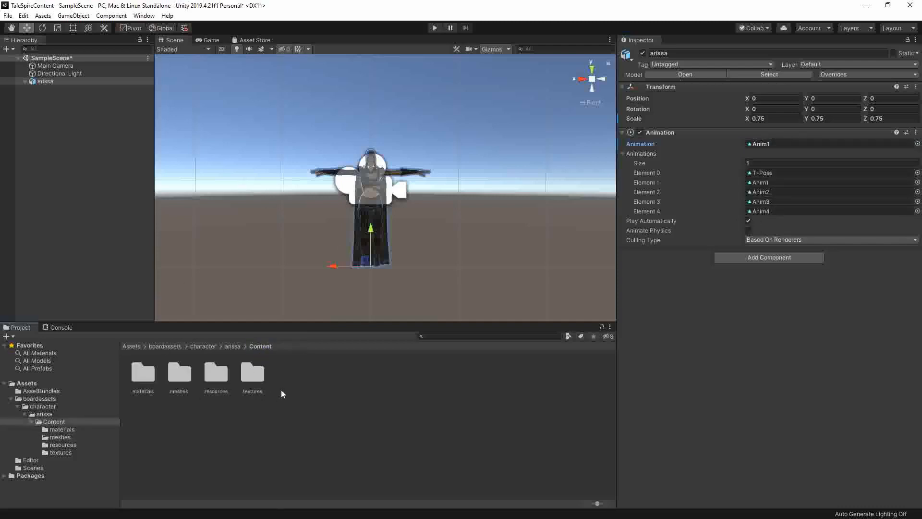
{"action": "left_click", "coordinate": [45, 81]}
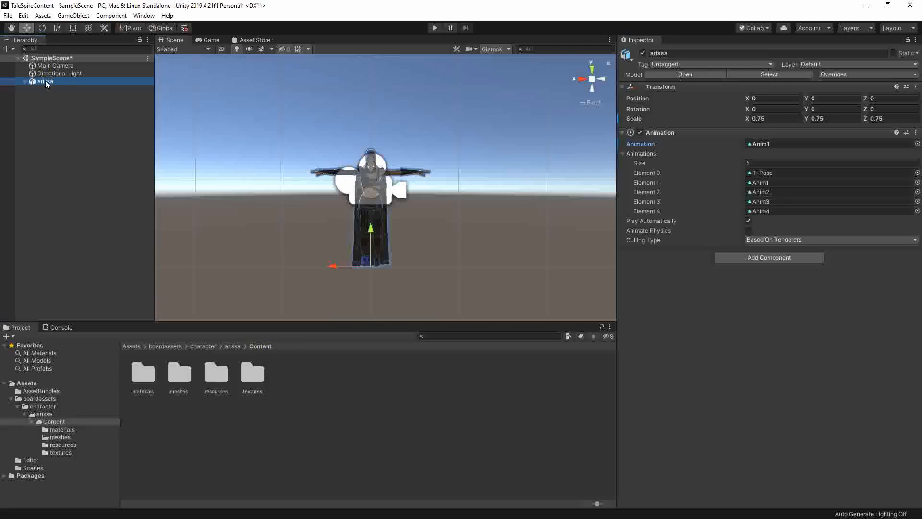
{"action": "left_click_drag", "start_coordinate": [45, 81], "coordinate": [296, 381]}
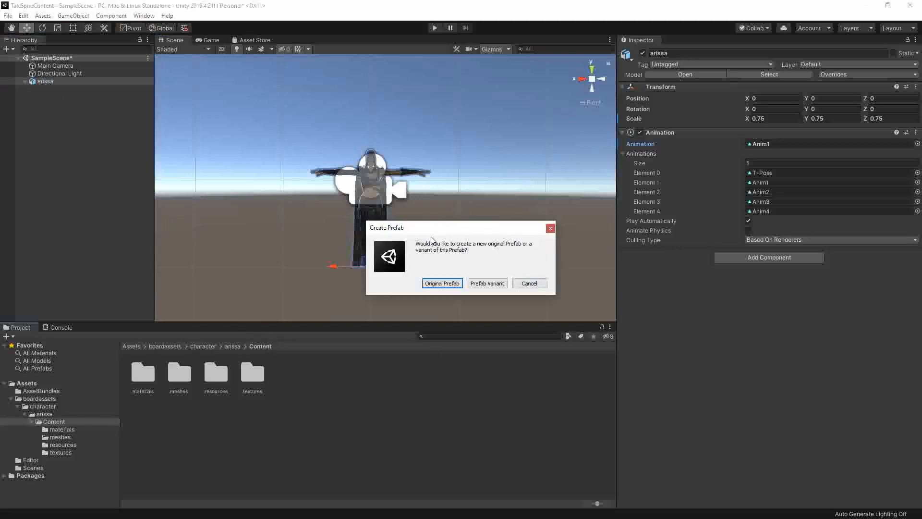
{"action": "left_click", "coordinate": [442, 283]}
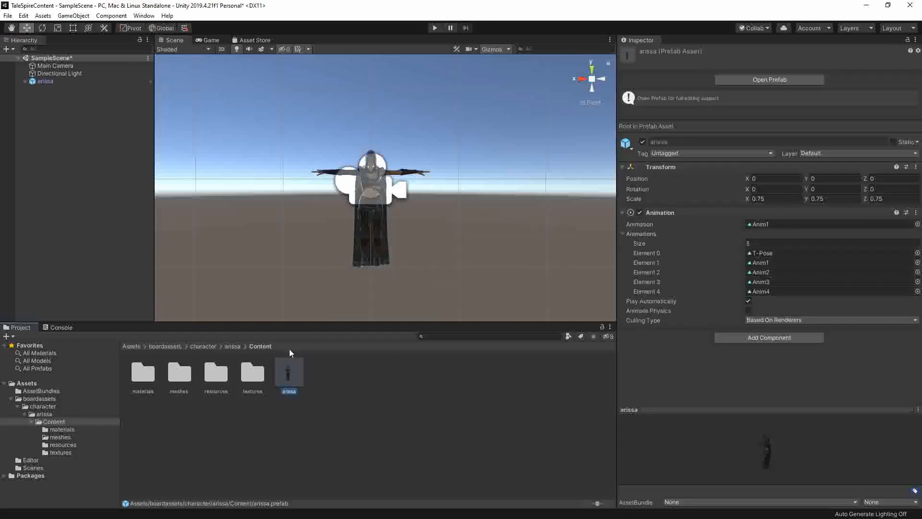
- Assign the arissa prefab to a new AssetBundle named arissa
{"action": "left_click", "coordinate": [295, 400]}
{"action": "left_click", "coordinate": [291, 392]}
{"action": "left_click", "coordinate": [685, 501]}
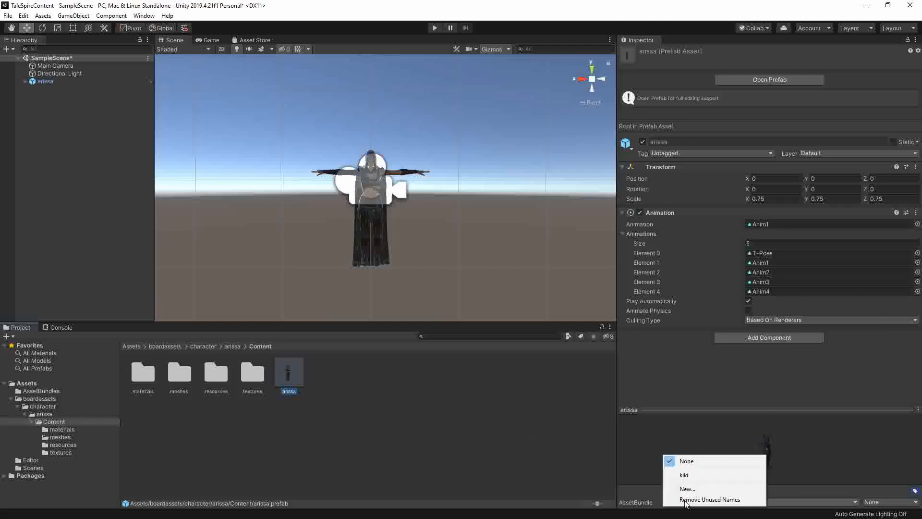
{"action": "left_click", "coordinate": [687, 488]}
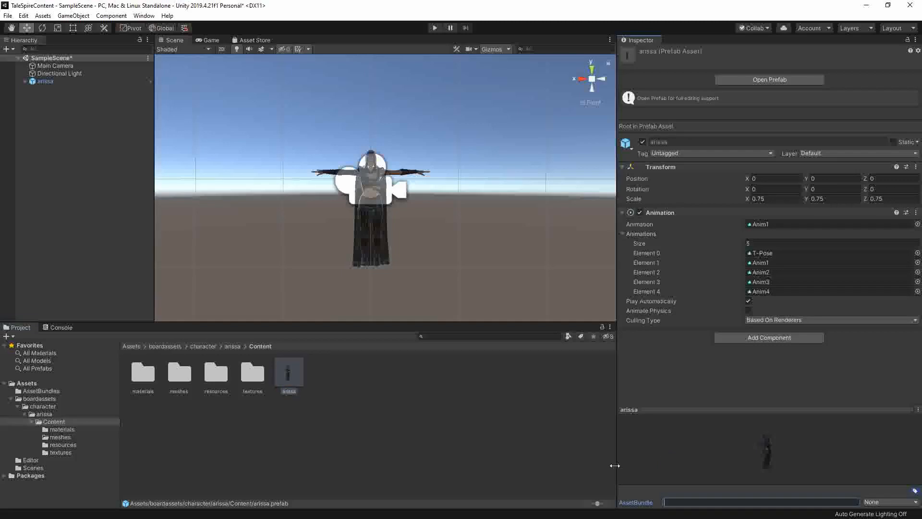
{"action": "left_click_drag", "start_coordinate": [616, 463], "coordinate": [605, 464]}
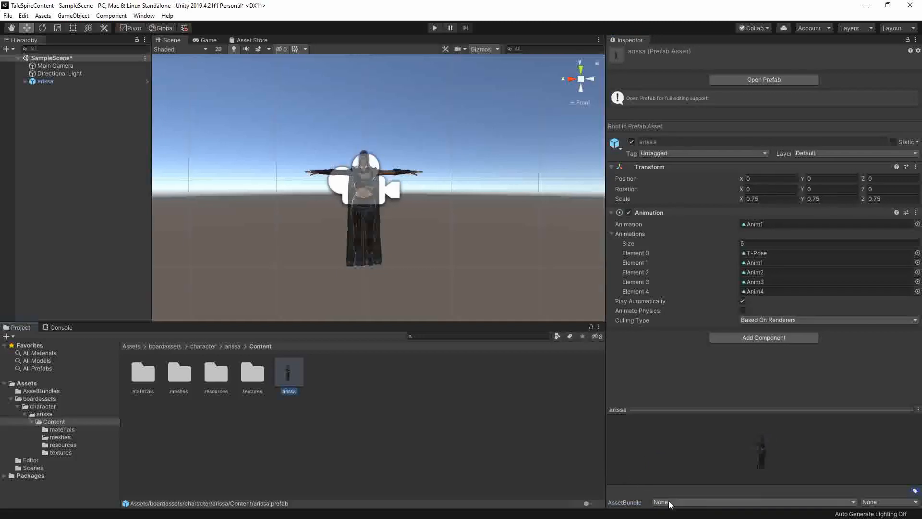
{"action": "left_click", "coordinate": [670, 502]}
{"action": "left_click", "coordinate": [675, 488]}
{"action": "type", "text": "a"}
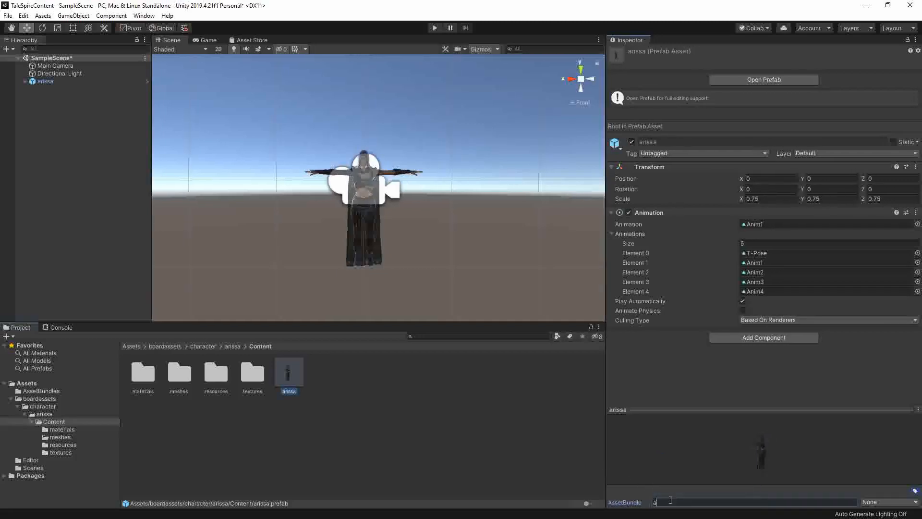
{"action": "type", "text": "rissa"}
{"action": "key", "text": "Return"}
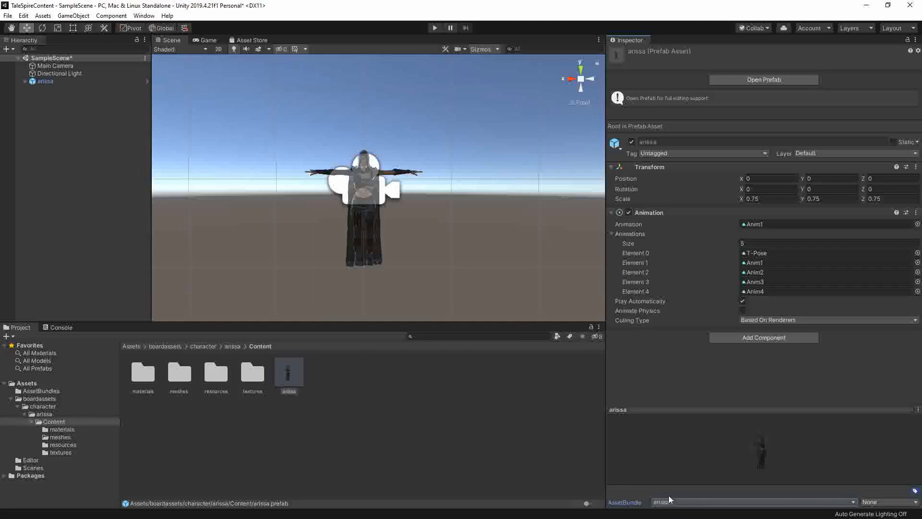
- Assign the textures, meshes and materials folders in Content to the arissa AssetBundle
{"action": "left_click", "coordinate": [294, 377]}
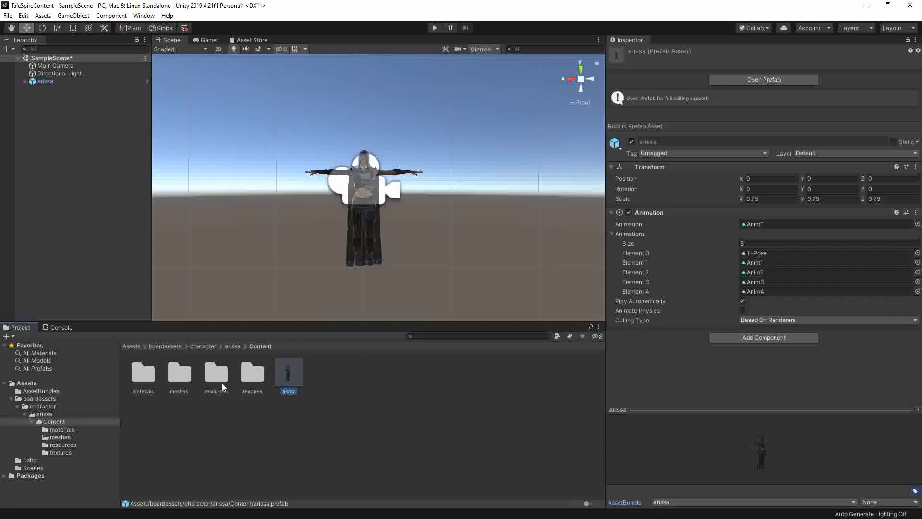
{"action": "left_click", "coordinate": [257, 383]}
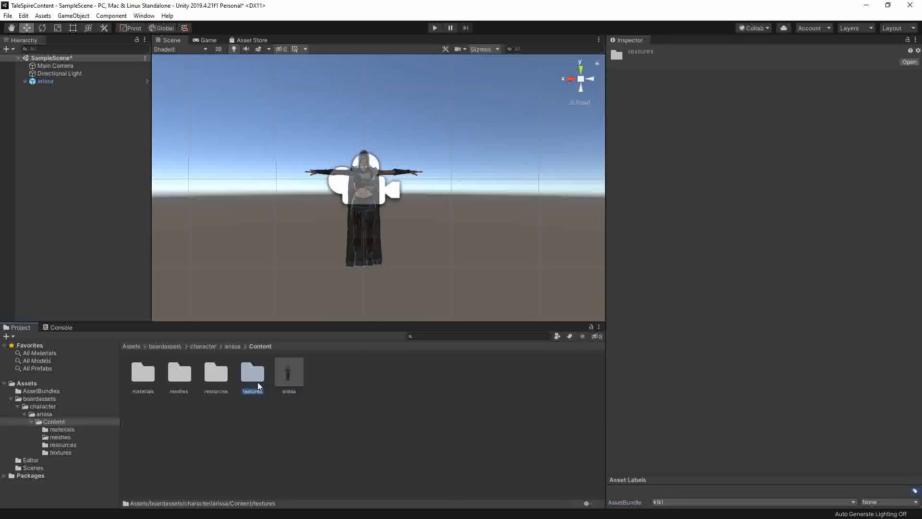
{"action": "left_click", "coordinate": [665, 502]}
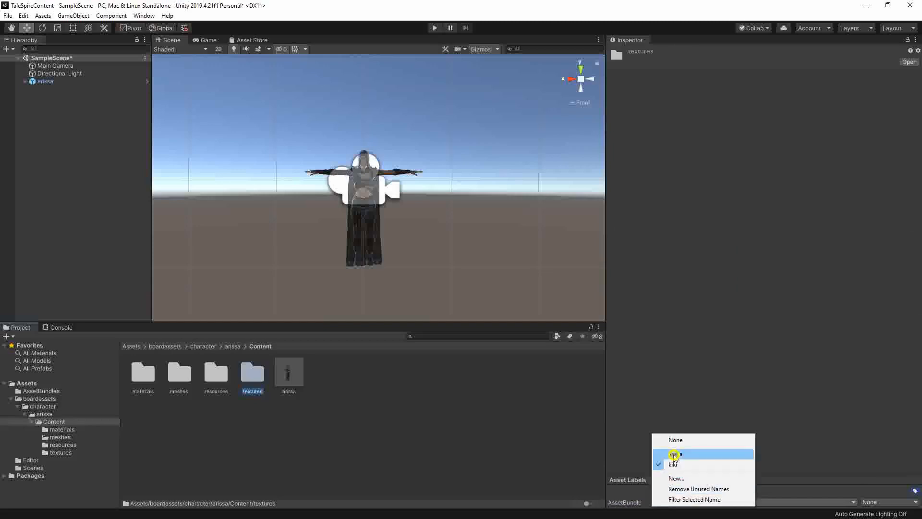
{"action": "left_click", "coordinate": [675, 454]}
{"action": "left_click", "coordinate": [179, 373]}
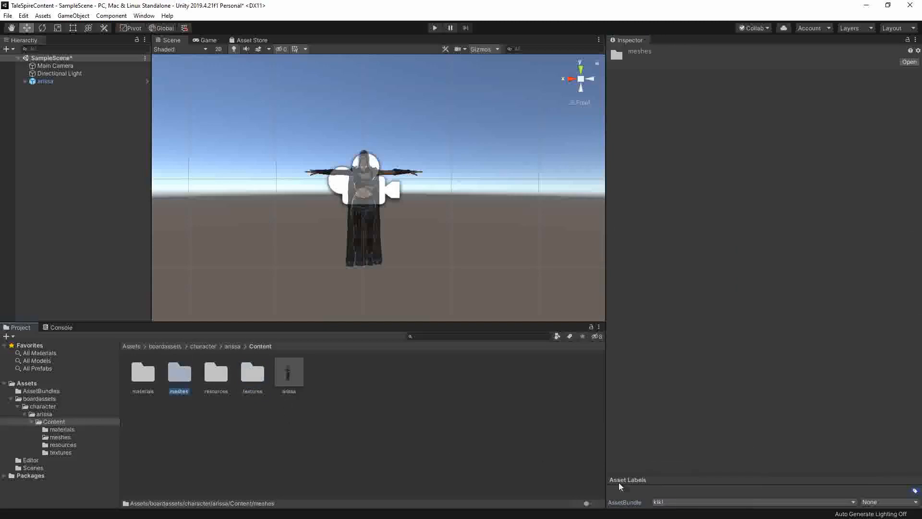
{"action": "left_click", "coordinate": [660, 503]}
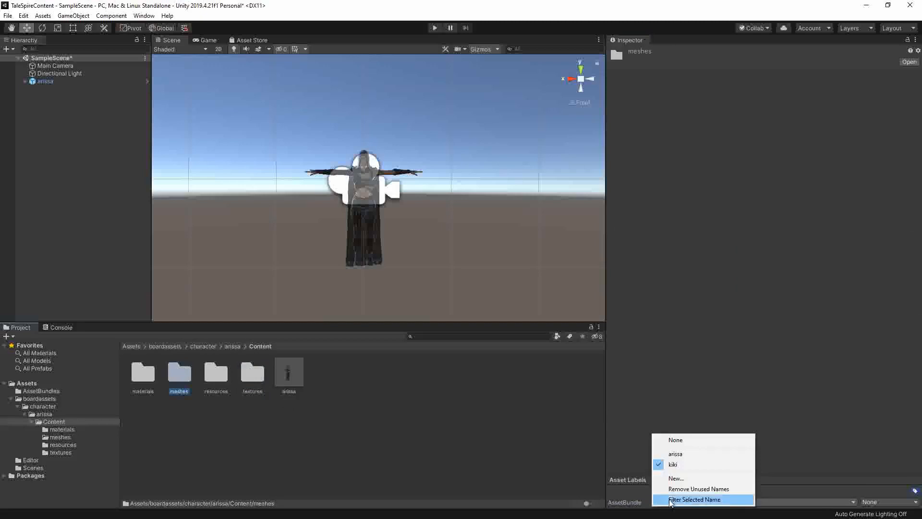
{"action": "left_click", "coordinate": [668, 454]}
{"action": "left_click", "coordinate": [143, 373]}
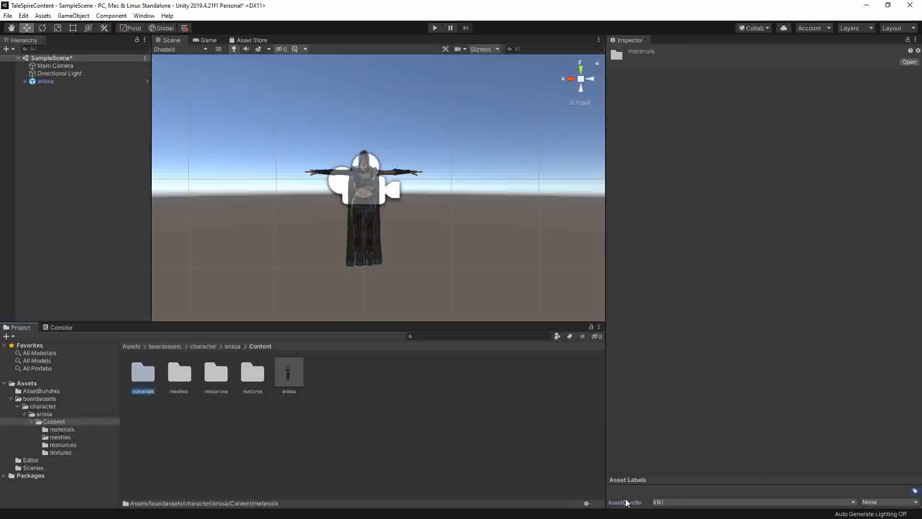
{"action": "left_click", "coordinate": [667, 504]}
{"action": "left_click", "coordinate": [669, 453]}
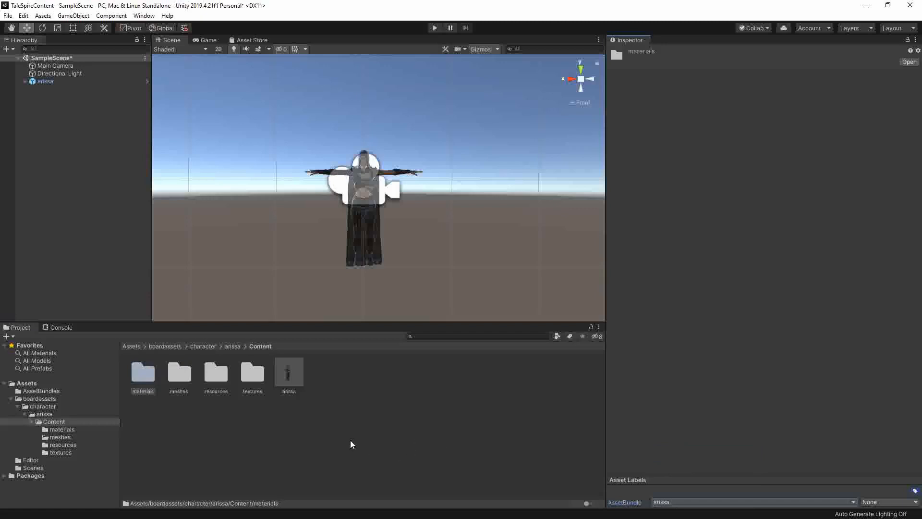
- Build the AssetBundles and fix the import settings of Arissa_N.png so it is marked as a normal map
{"action": "right_click", "coordinate": [378, 449]}
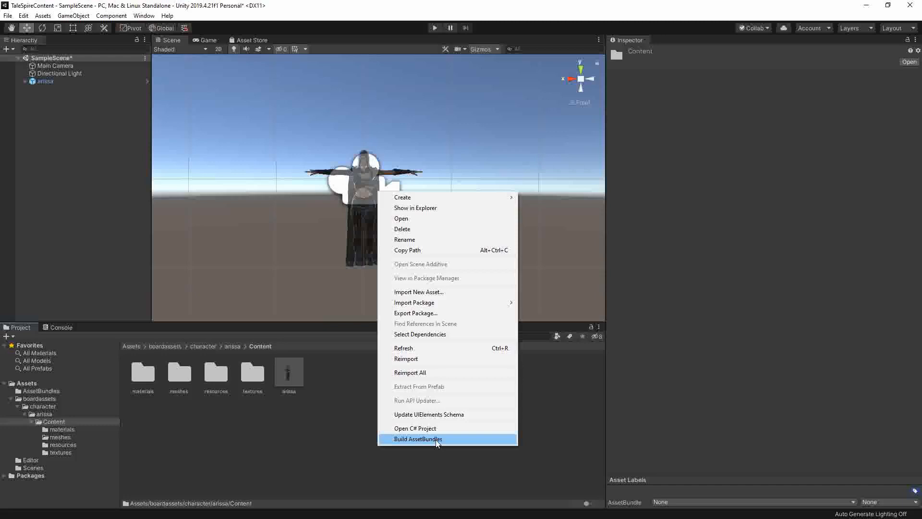
{"action": "left_click", "coordinate": [418, 439]}
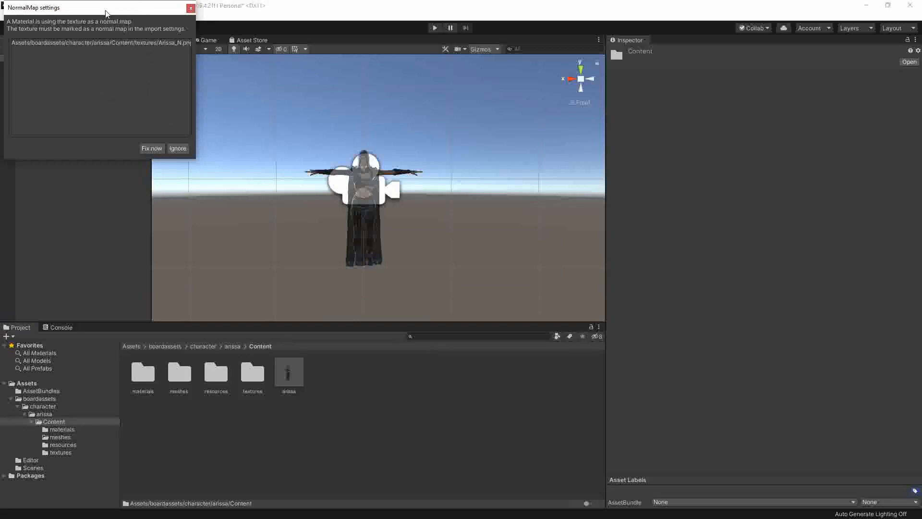
{"action": "left_click_drag", "start_coordinate": [106, 12], "coordinate": [126, 33]}
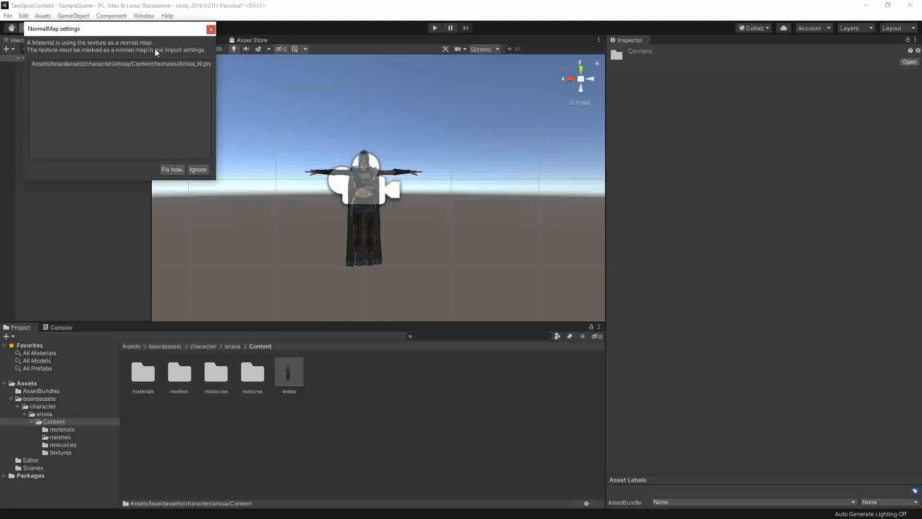
{"action": "left_click", "coordinate": [172, 170]}
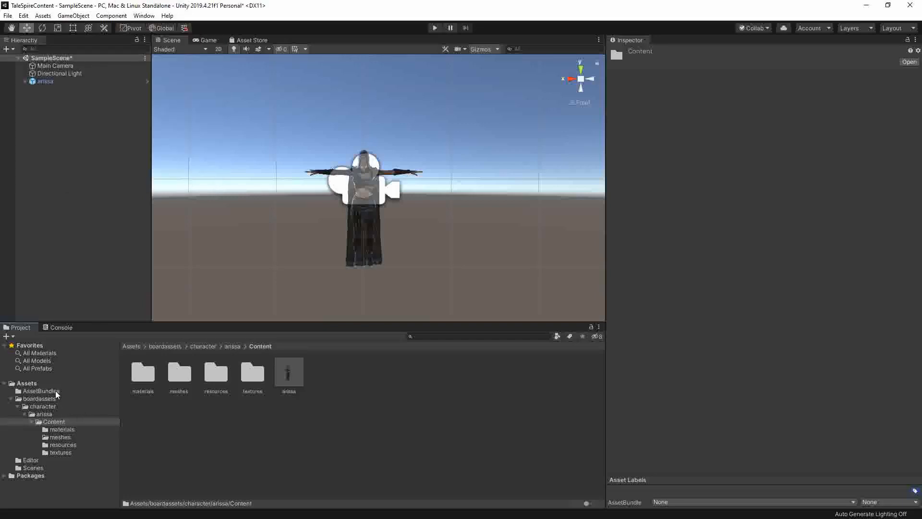
- Show the project's AssetBundles folder in File Explorer, open it and select the arissa bundle file
{"action": "left_click", "coordinate": [41, 391]}
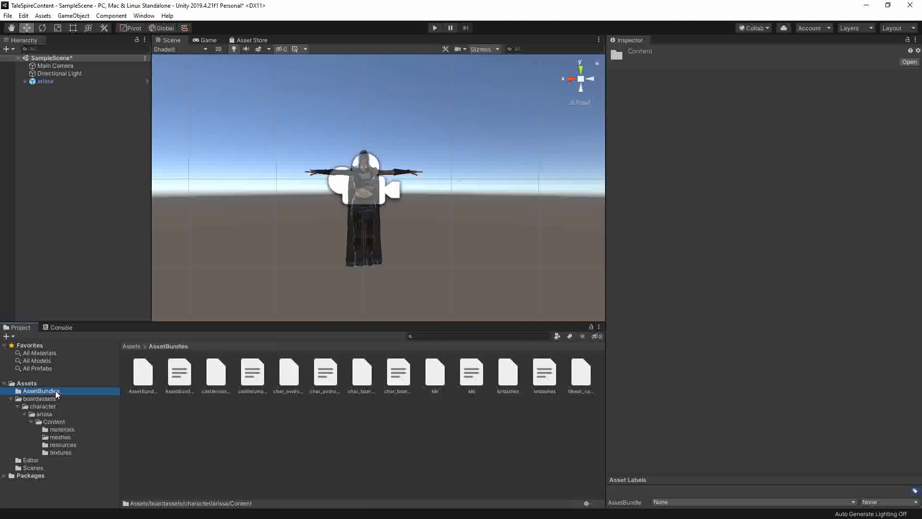
{"action": "right_click", "coordinate": [56, 394]}
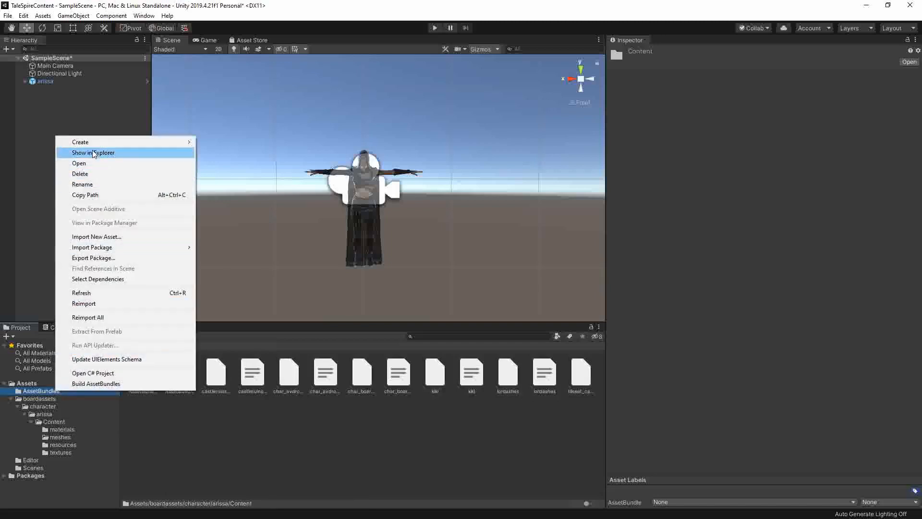
{"action": "left_click", "coordinate": [93, 152]}
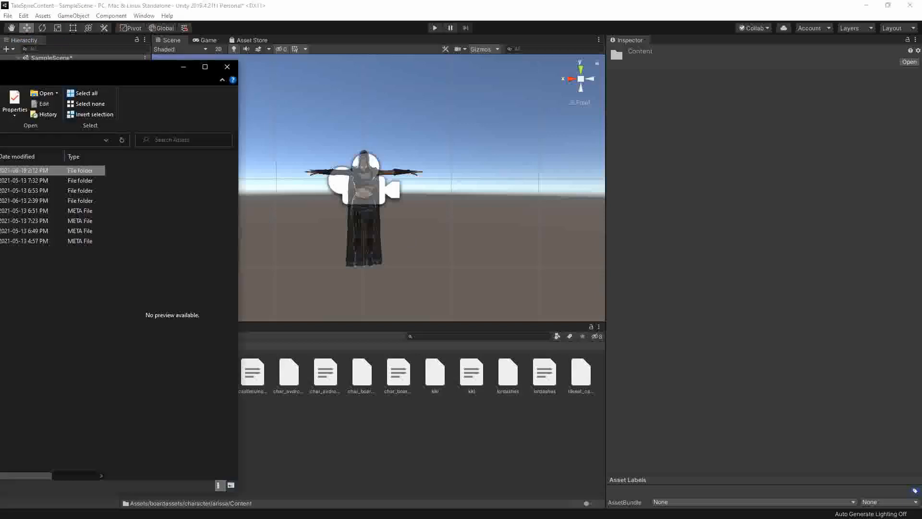
{"action": "left_click_drag", "start_coordinate": [128, 71], "coordinate": [539, 54]}
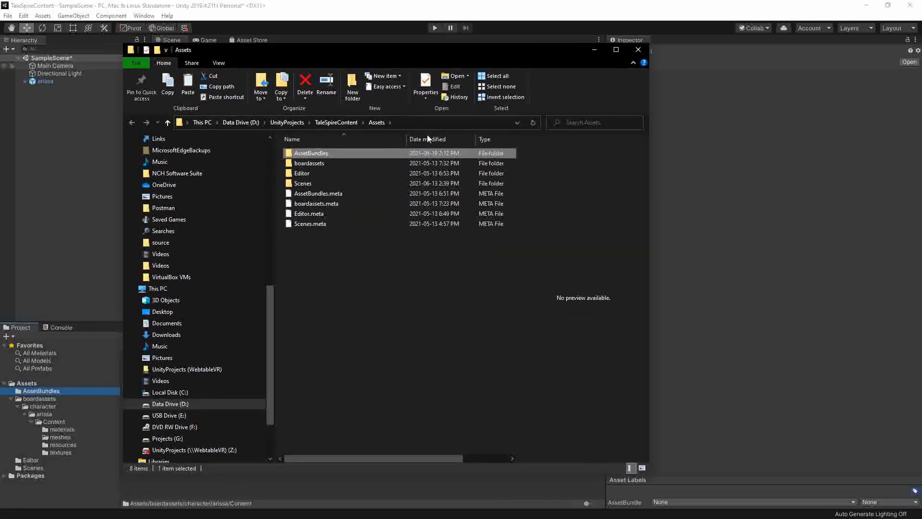
{"action": "double_click", "coordinate": [334, 153]}
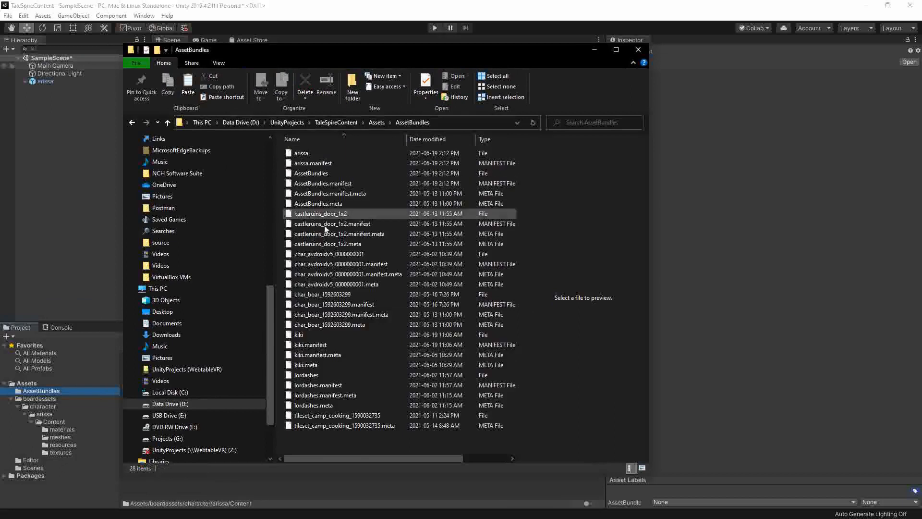
{"action": "left_click", "coordinate": [303, 154]}
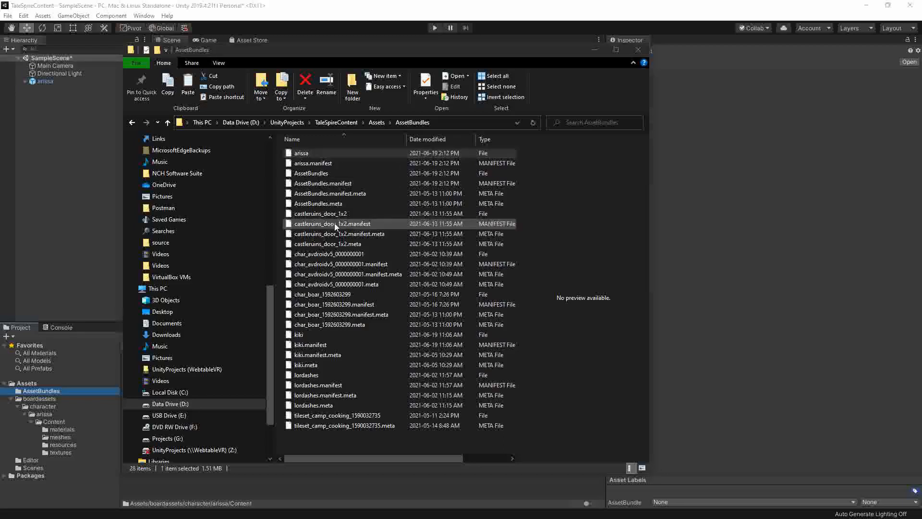
- Copy the arissa bundle file and open the Minis folder inside TaleSpire_CustomData in the TaleSpire installation
{"action": "right_click", "coordinate": [303, 153]}
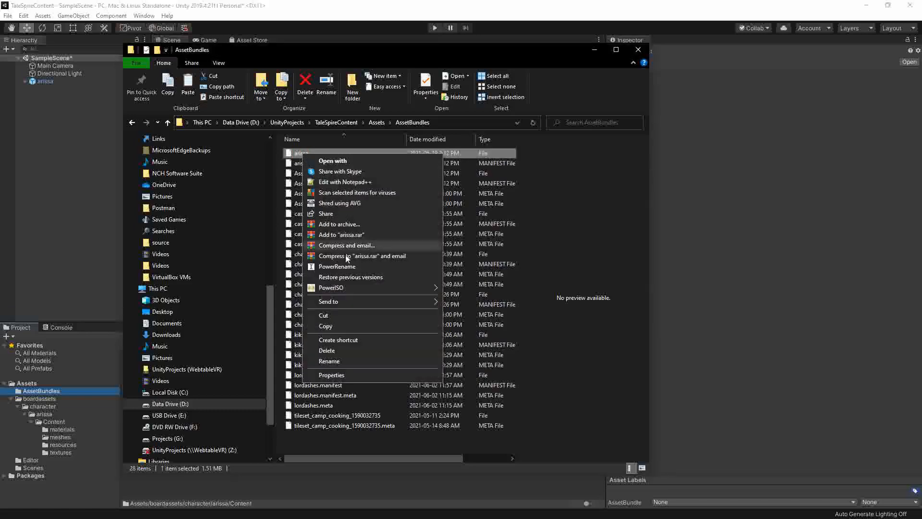
{"action": "left_click", "coordinate": [325, 326]}
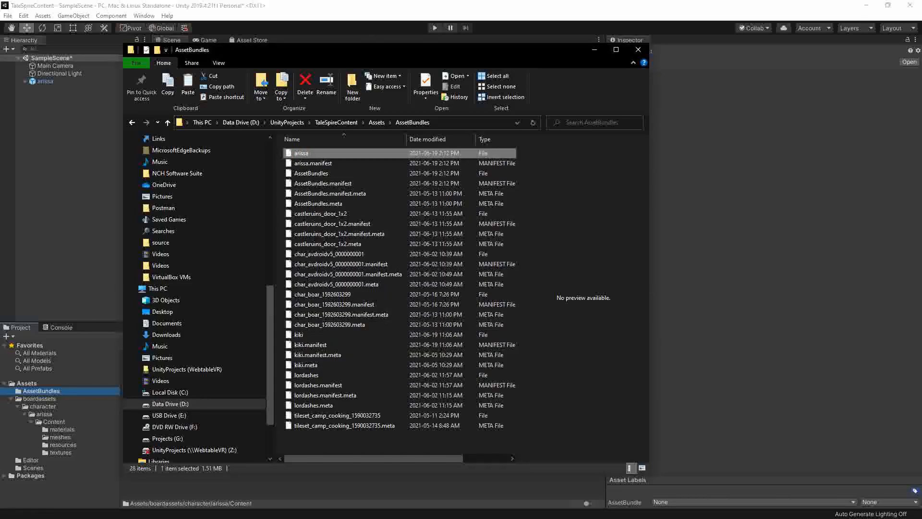
{"action": "key", "text": "alt+Tab"}
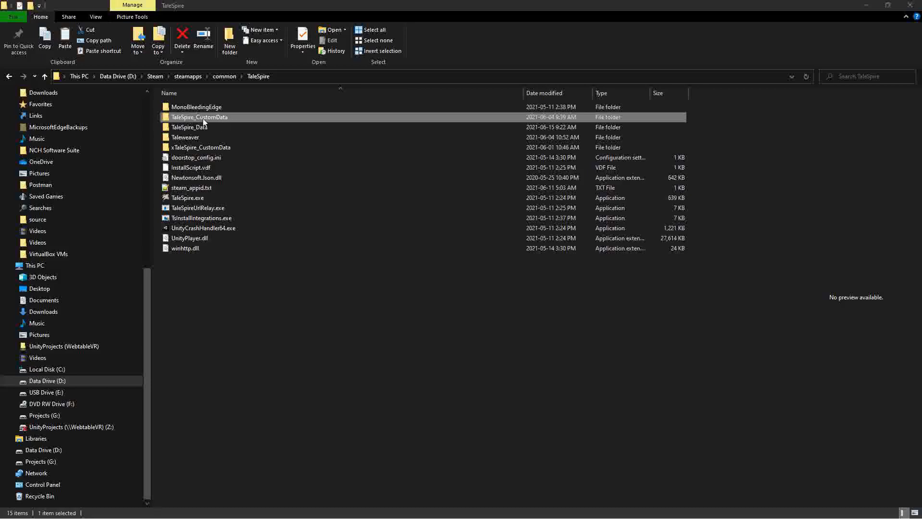
{"action": "left_click", "coordinate": [216, 118]}
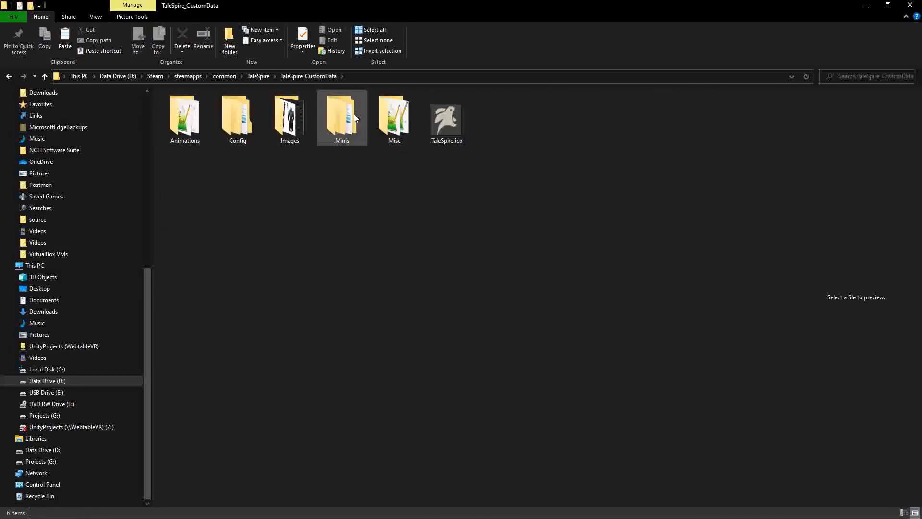
{"action": "double_click", "coordinate": [338, 122]}
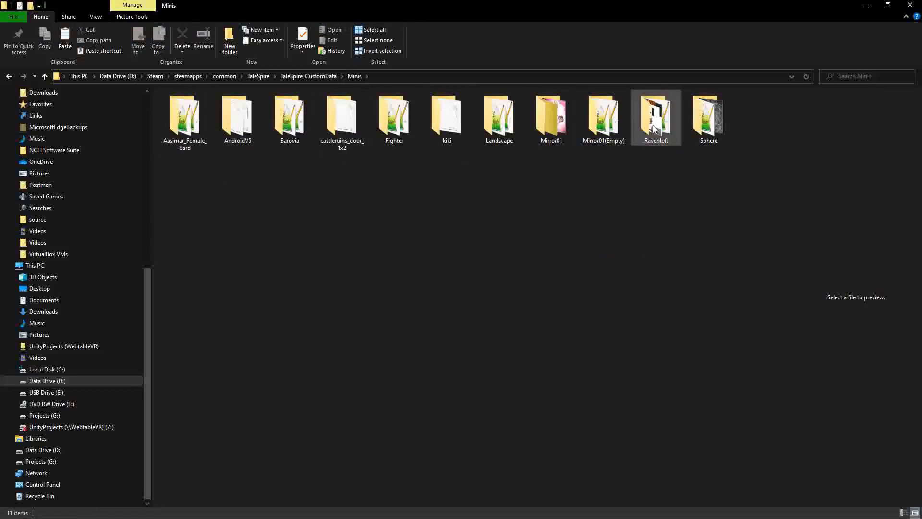
- Create a new folder named arissa in the Minis folder
{"action": "right_click", "coordinate": [309, 209]}
{"action": "mouse_move", "coordinate": [348, 332]}
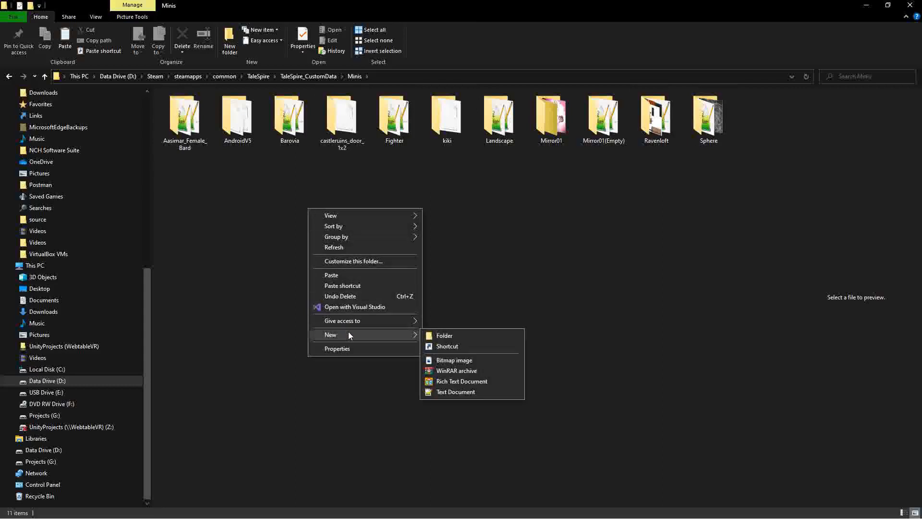
{"action": "left_click", "coordinate": [443, 335]}
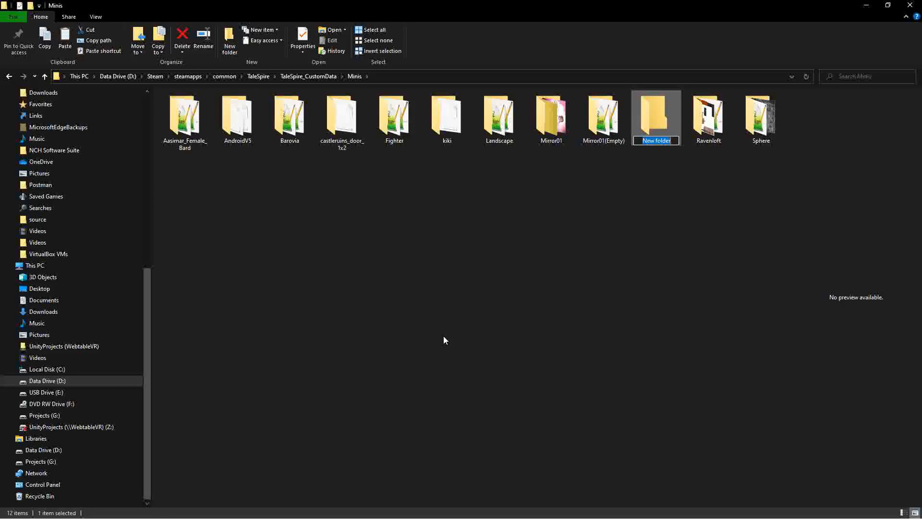
{"action": "type", "text": "arissa"}
{"action": "key", "text": "Return"}
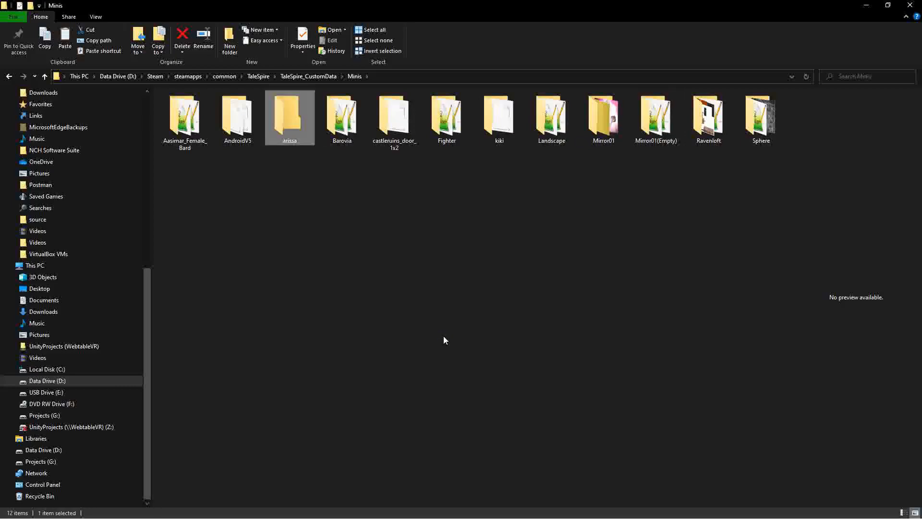
- Open the new arissa folder and paste the copied bundle file into it
{"action": "key", "text": "Return"}
{"action": "right_click", "coordinate": [209, 125]}
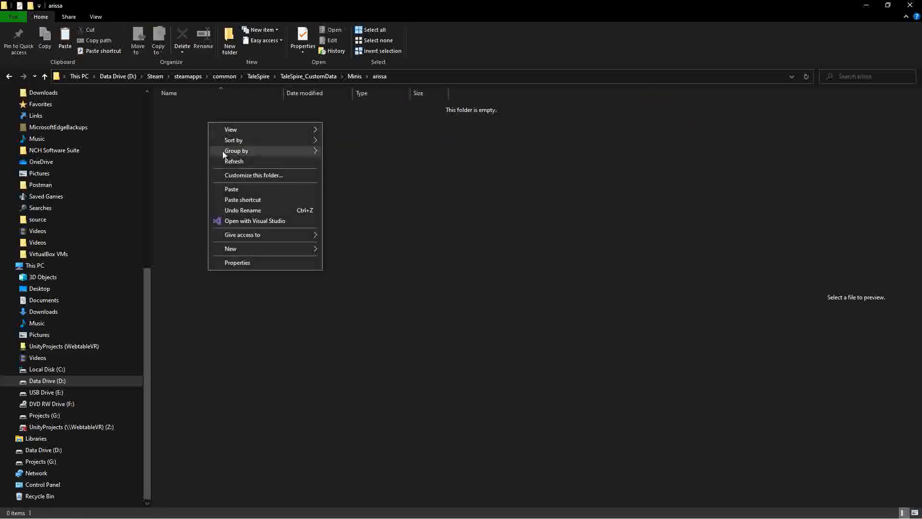
{"action": "left_click", "coordinate": [234, 188]}
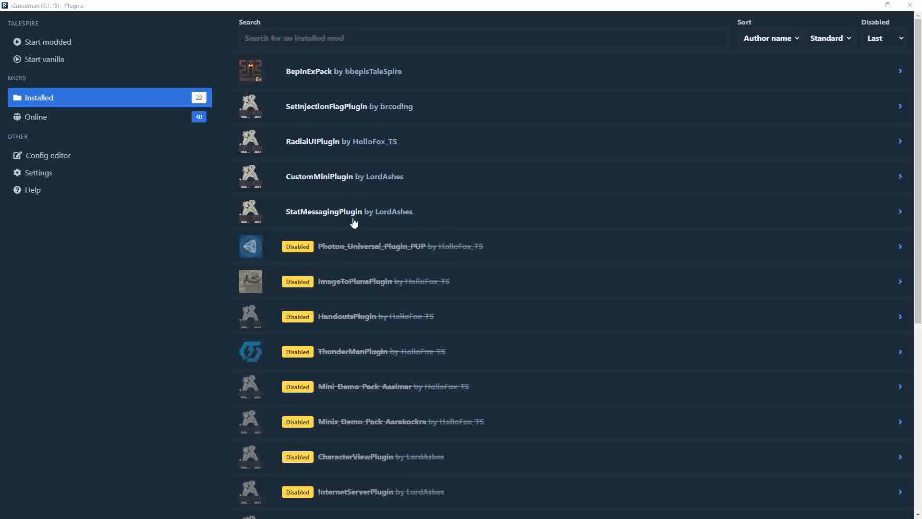
- In r2modman, expand the installed CustomMiniPlugin's details and launch the modded version of TaleSpire
{"action": "left_click", "coordinate": [540, 181]}
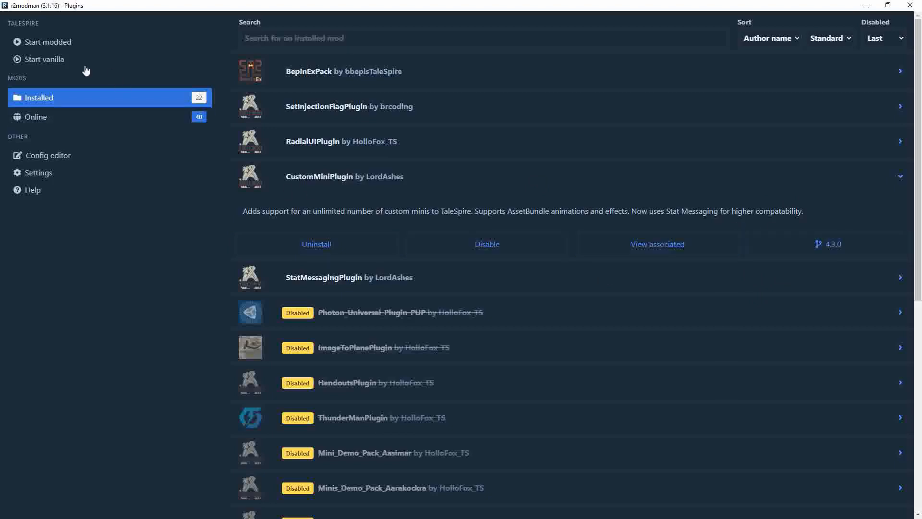
{"action": "left_click", "coordinate": [62, 44]}
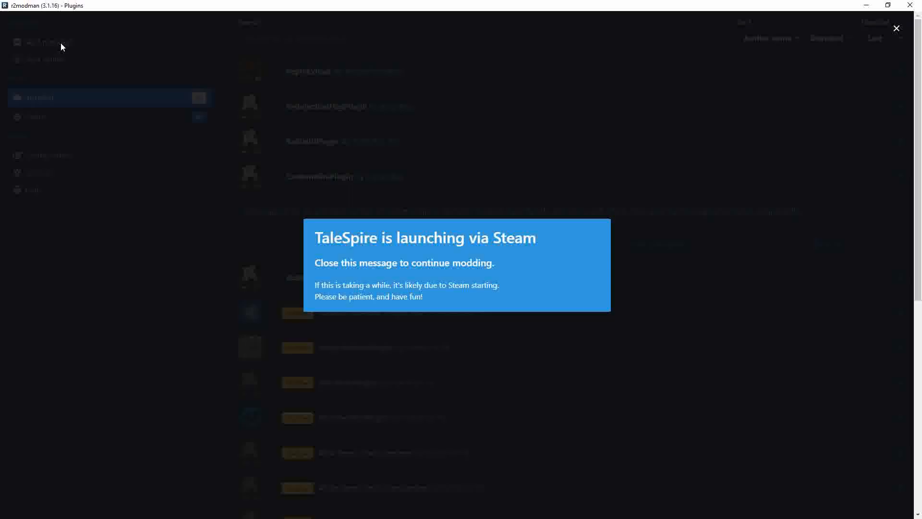
{"action": "left_click", "coordinate": [897, 29]}
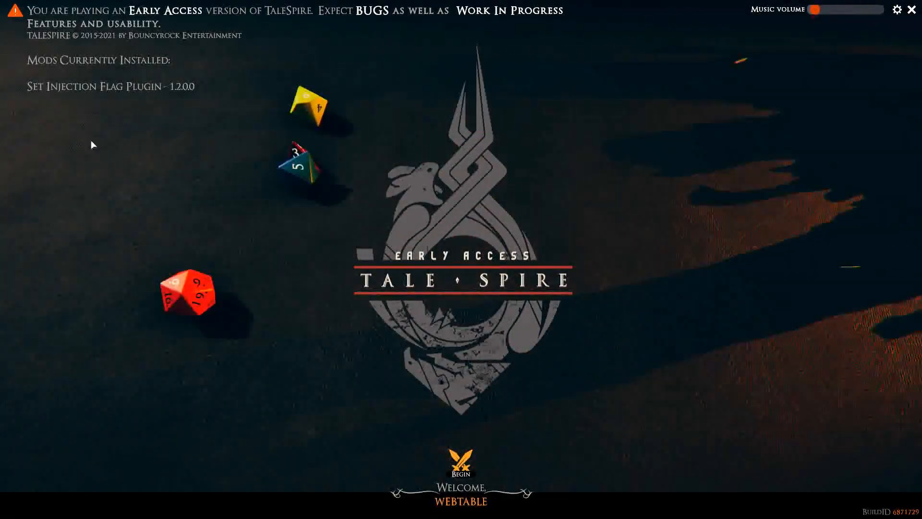
- Enter TaleSpire, create a campaign named TEST and open it
{"action": "left_click", "coordinate": [464, 465]}
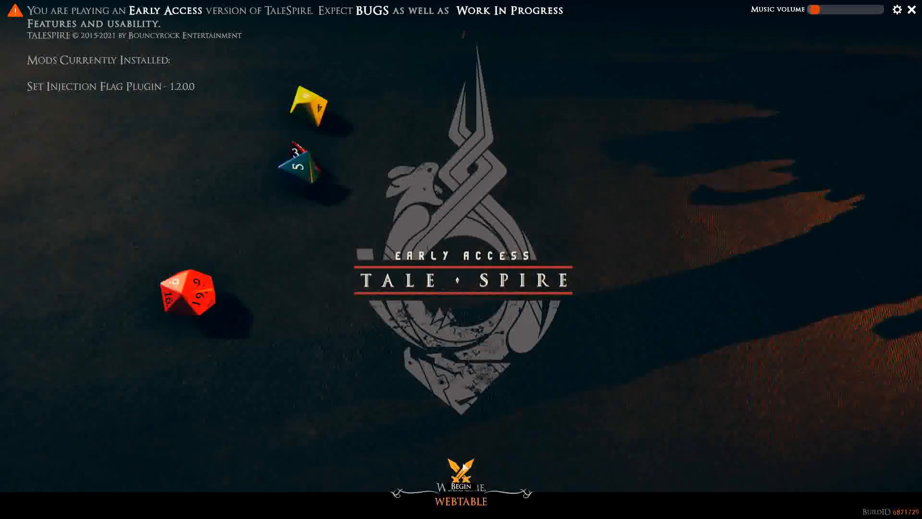
{"action": "left_click", "coordinate": [337, 67]}
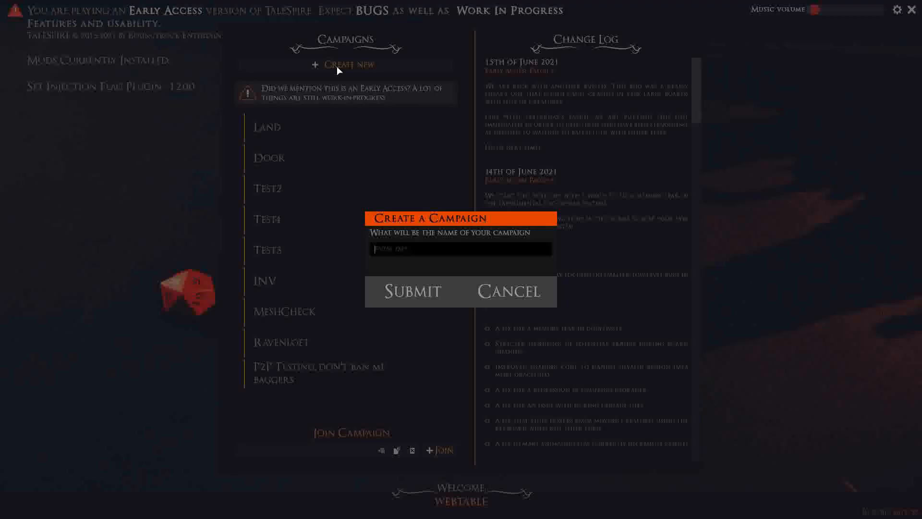
{"action": "type", "text": "TEST"}
{"action": "key", "text": "Return"}
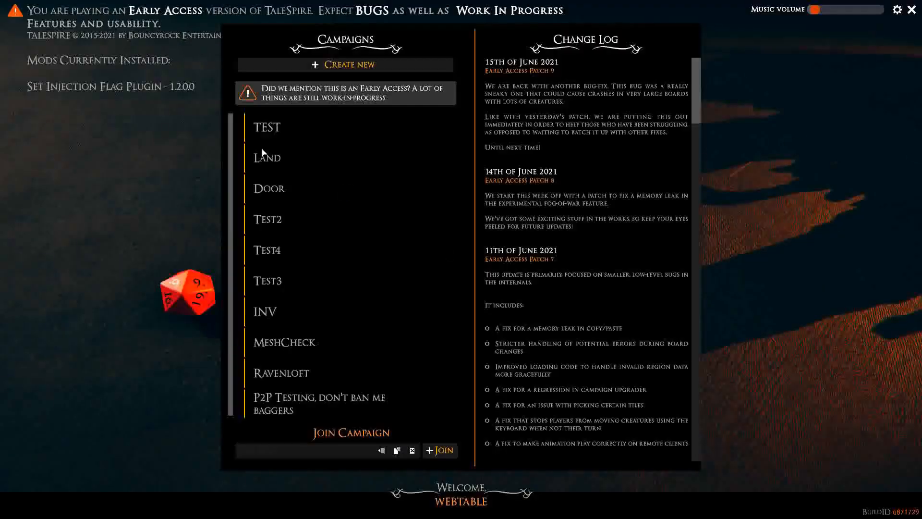
{"action": "left_click", "coordinate": [271, 124]}
{"action": "left_click", "coordinate": [576, 460]}
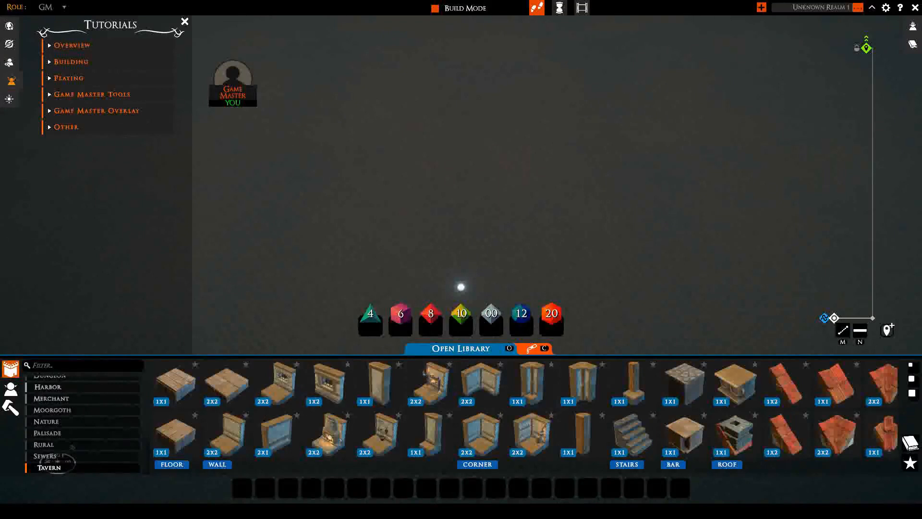
- Place the first Dragonfolk warrior mini from the creature library on the board and reposition it near the centre
{"action": "left_click", "coordinate": [10, 388]}
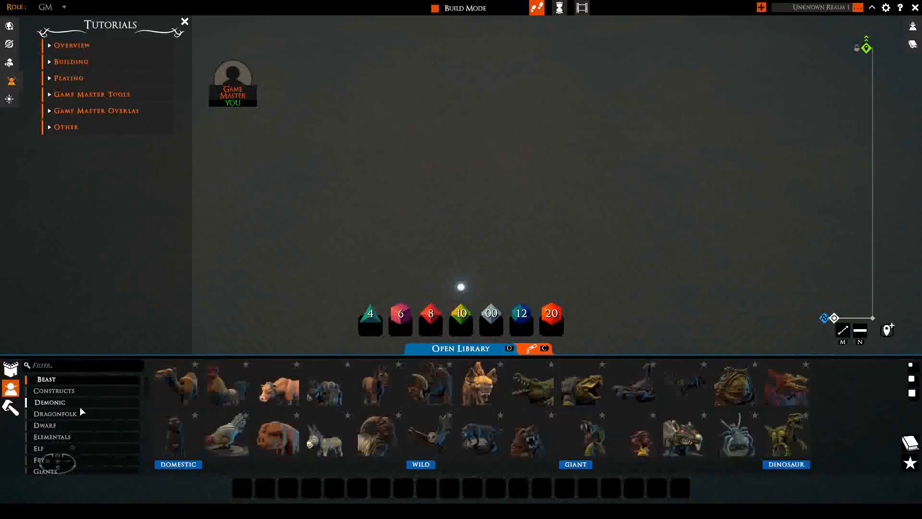
{"action": "left_click", "coordinate": [61, 414]}
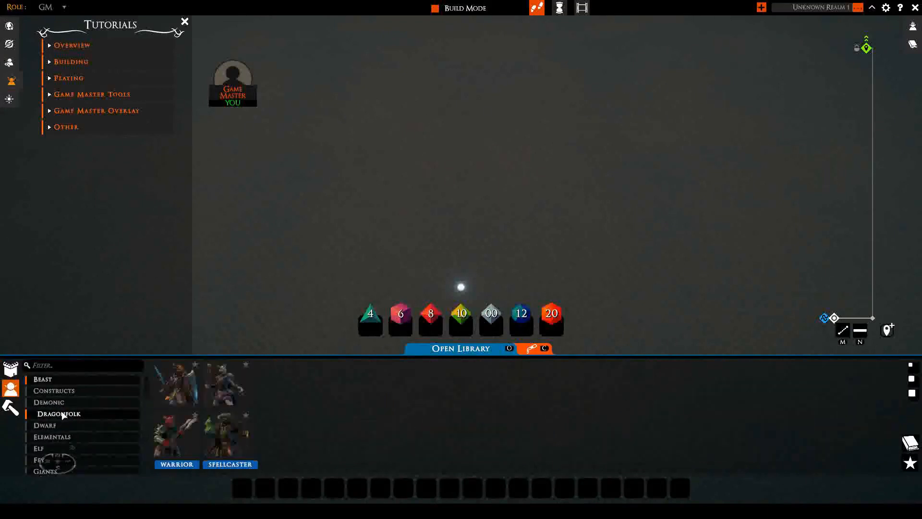
{"action": "left_click", "coordinate": [176, 384]}
{"action": "left_click", "coordinate": [464, 219]}
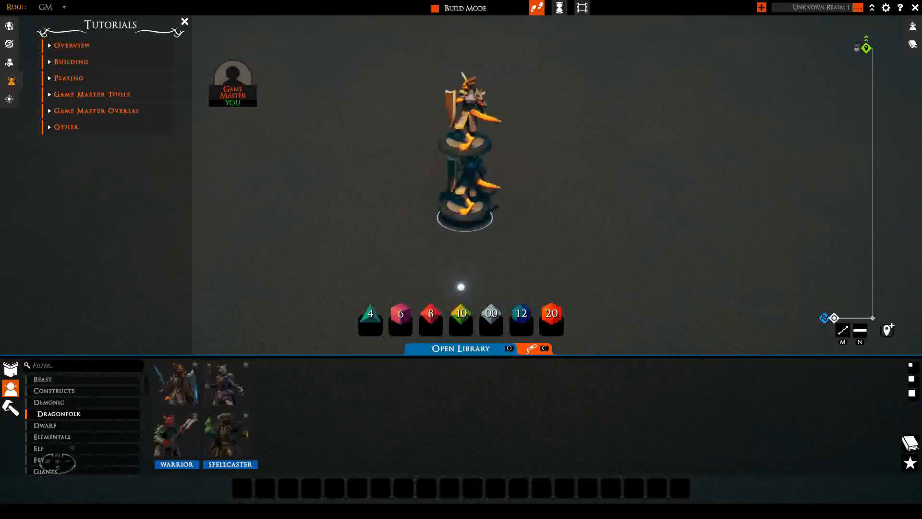
{"action": "key", "text": "space"}
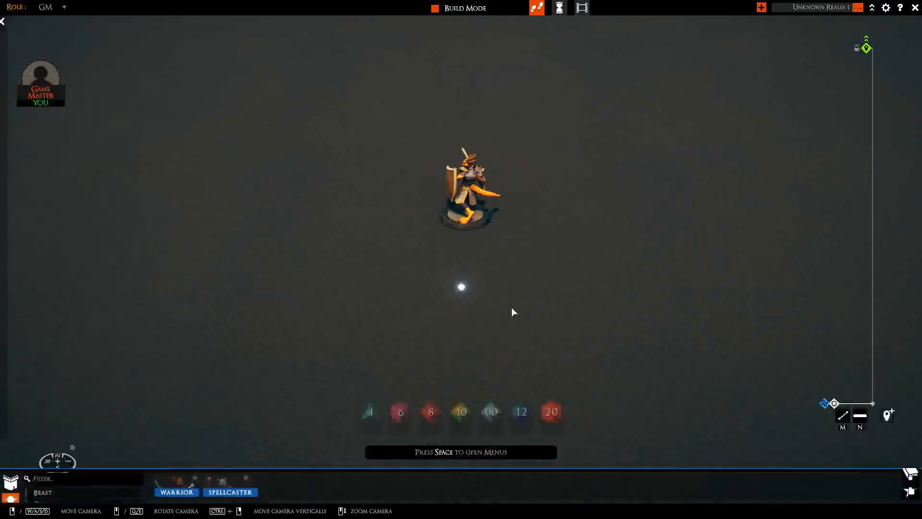
{"action": "middle_click_drag", "start_coordinate": [520, 291], "coordinate": [448, 259]}
{"action": "left_click_drag", "start_coordinate": [404, 223], "coordinate": [464, 283]}
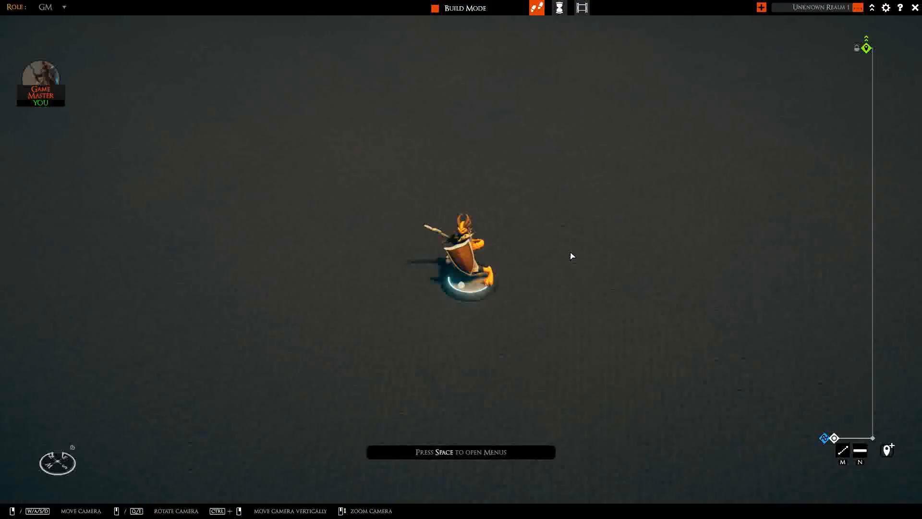
- Transform the selected Dragonfolk mini into ARISSA with the Custom Mini Plugin
{"action": "key", "text": "ctrl+m"}
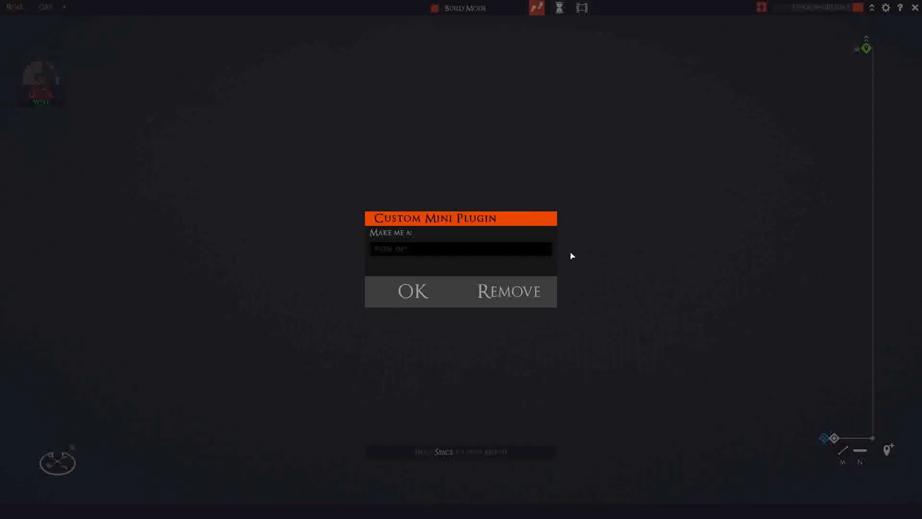
{"action": "type", "text": "ARISSA"}
{"action": "left_click", "coordinate": [416, 294]}
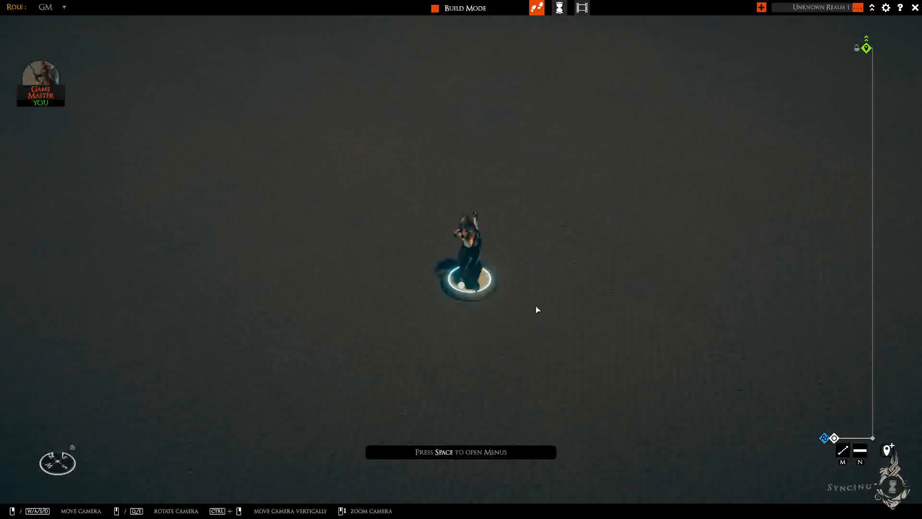
- Examine the Arissa mini up close from several angles and shift it slightly on the board
{"action": "middle_click_drag", "start_coordinate": [537, 308], "coordinate": [552, 256]}
{"action": "middle_click_drag", "start_coordinate": [652, 257], "coordinate": [692, 267]}
{"action": "scroll", "coordinate": [561, 297], "scroll_direction": "up", "scroll_amount": 4}
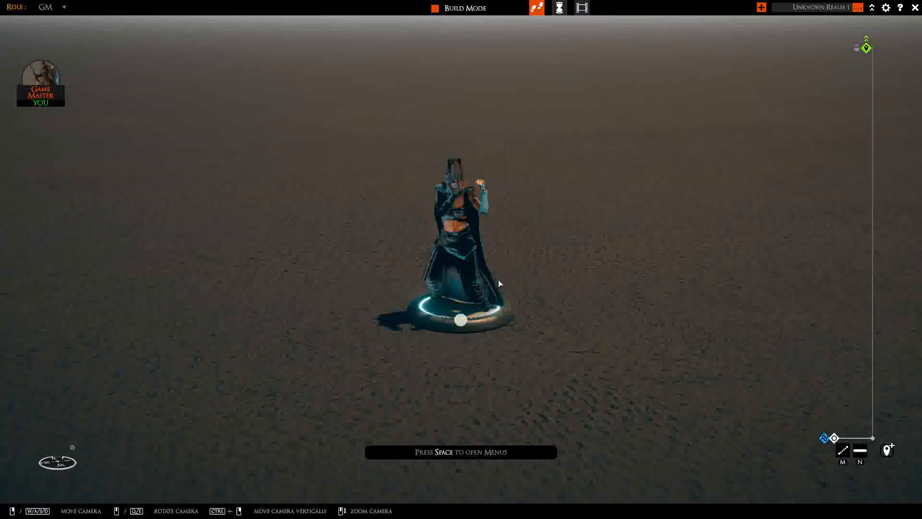
{"action": "middle_click_drag", "start_coordinate": [511, 279], "coordinate": [480, 365]}
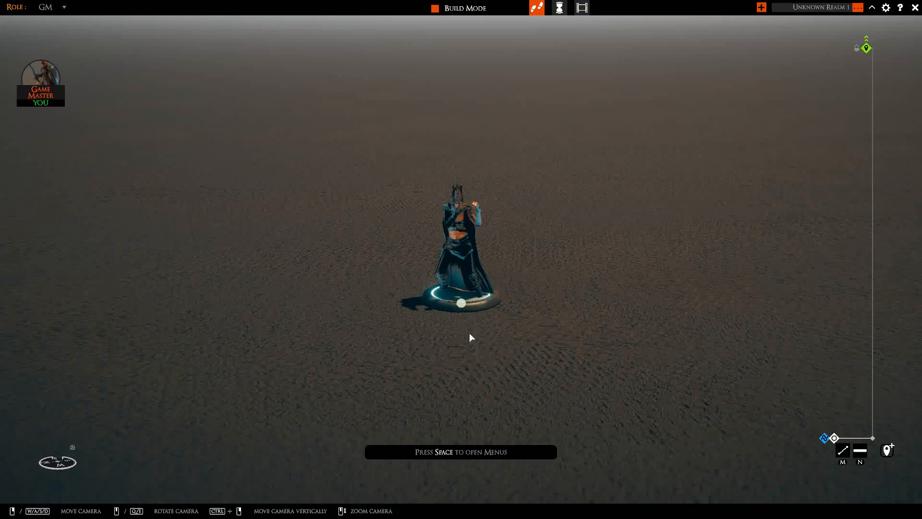
{"action": "scroll", "coordinate": [466, 350], "scroll_direction": "up", "scroll_amount": 3}
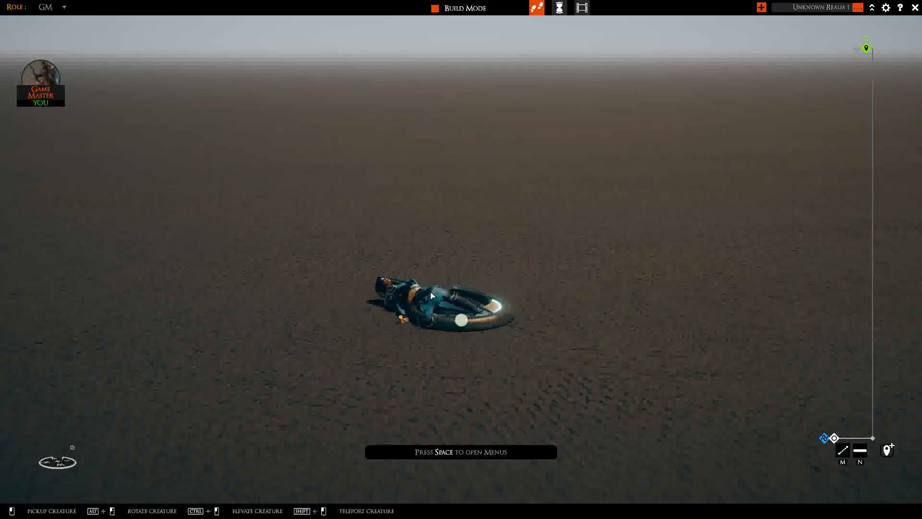
{"action": "left_click_drag", "start_coordinate": [480, 319], "coordinate": [454, 319]}
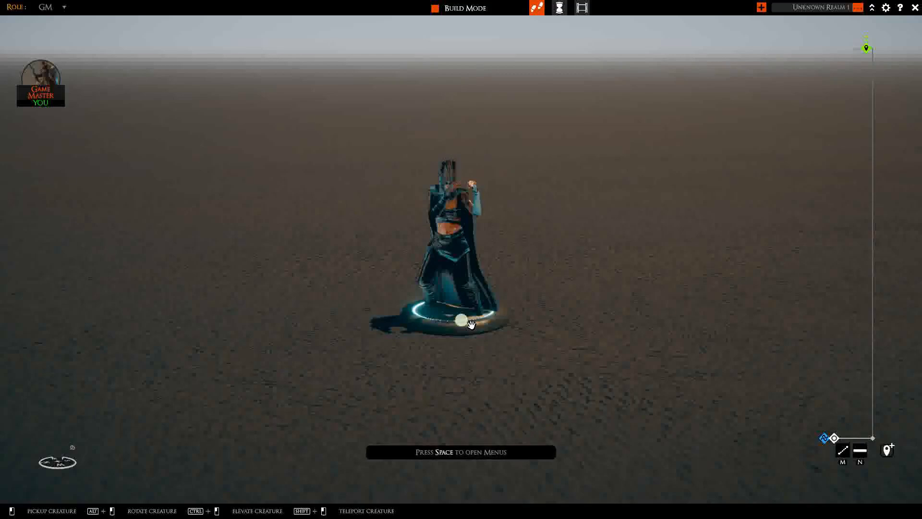
{"action": "mouse_move", "coordinate": [471, 325]}
{"action": "middle_mouse_down"}
{"action": "mouse_move", "coordinate": [180, 326]}
{"action": "mouse_move", "coordinate": [483, 333]}
{"action": "middle_mouse_up"}
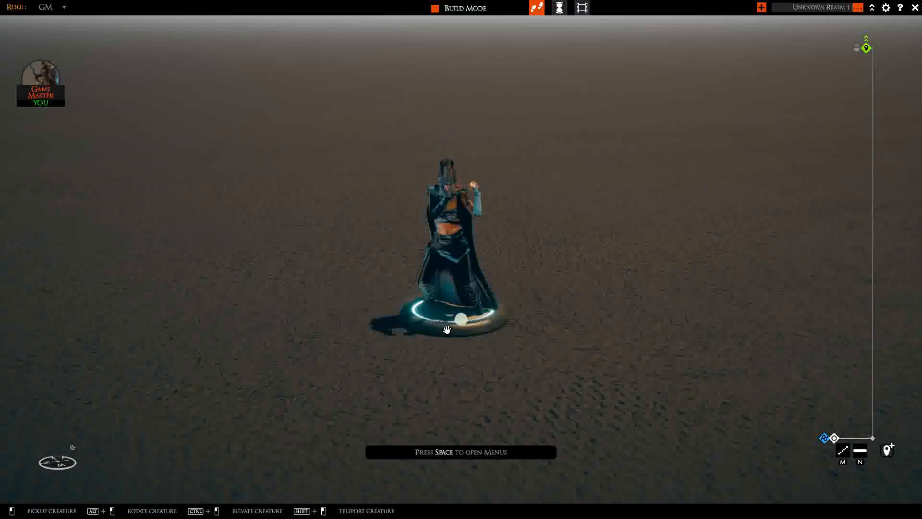
- Play the T-Pose animation on the Arissa mini with the Custom Mini Plugin and check the pose
{"action": "key", "text": "ctrl+8"}
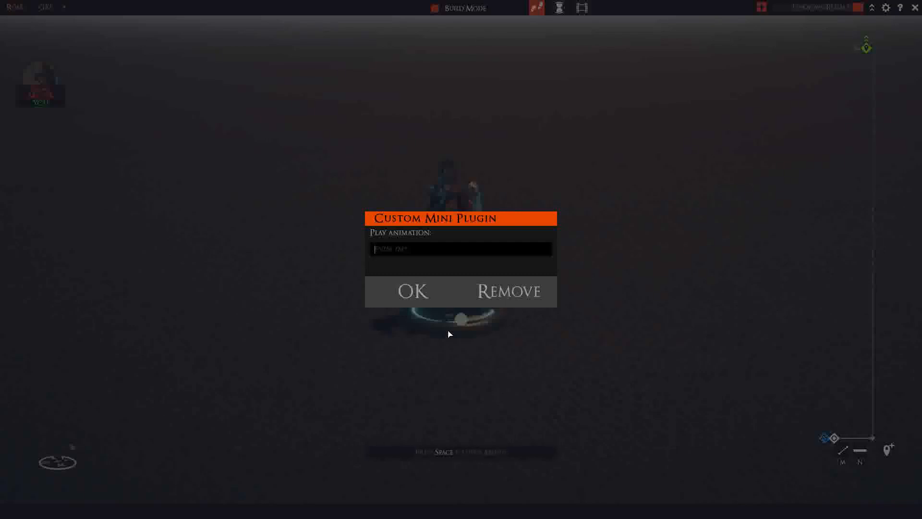
{"action": "type", "text": "T-Pose"}
{"action": "left_click", "coordinate": [435, 294]}
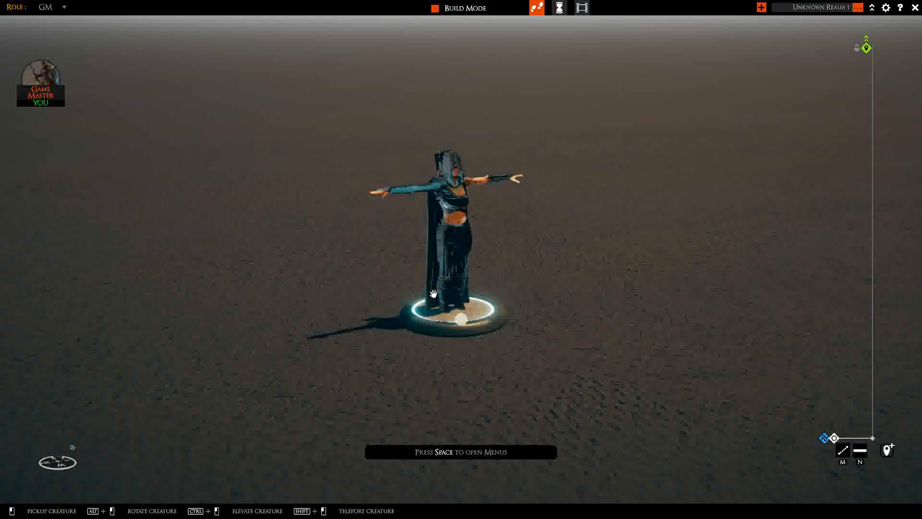
{"action": "middle_click_drag", "start_coordinate": [532, 328], "coordinate": [489, 347]}
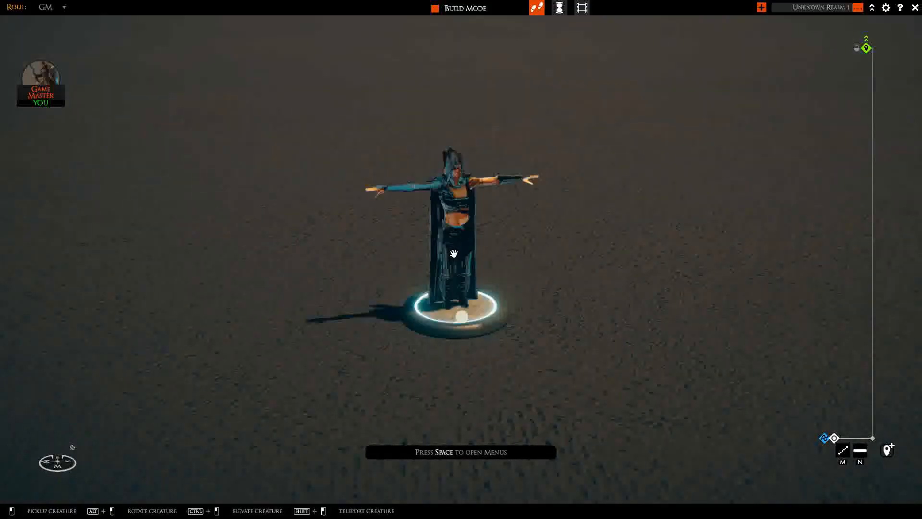
- Play a different custom animation on the Arissa mini in place of the T-Pose and check its movement
{"action": "key", "text": "ctrl+9"}
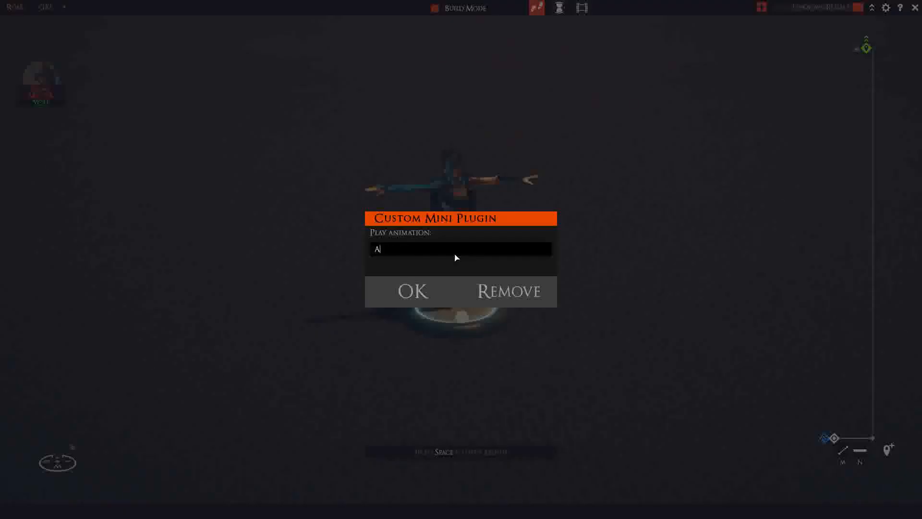
{"action": "left_click", "coordinate": [432, 283]}
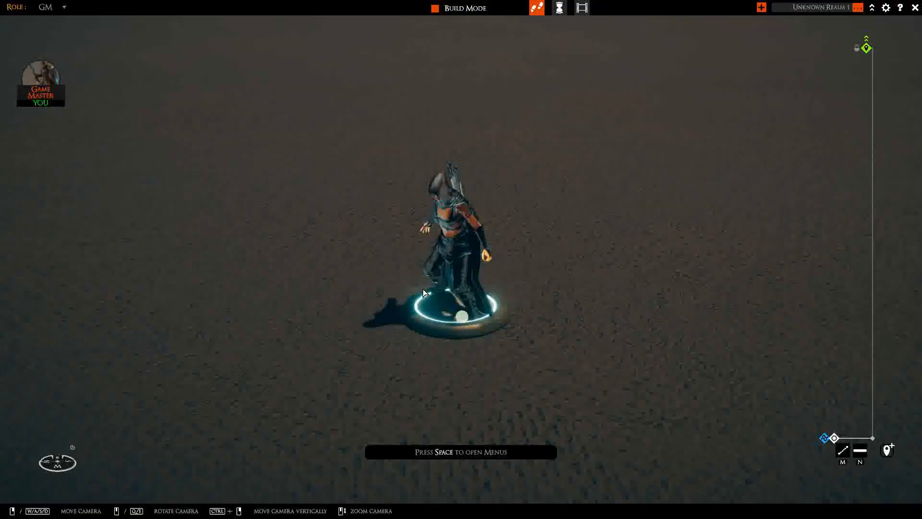
{"action": "middle_click_drag", "start_coordinate": [460, 309], "coordinate": [484, 305]}
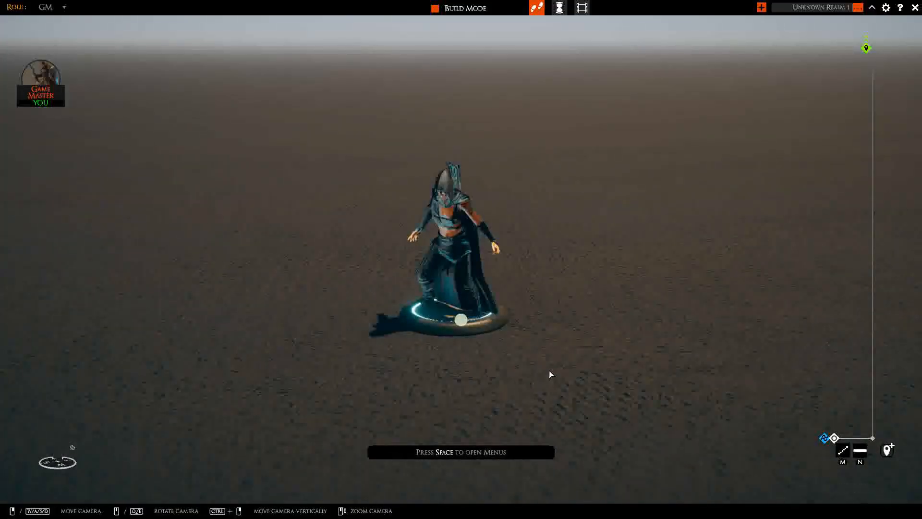